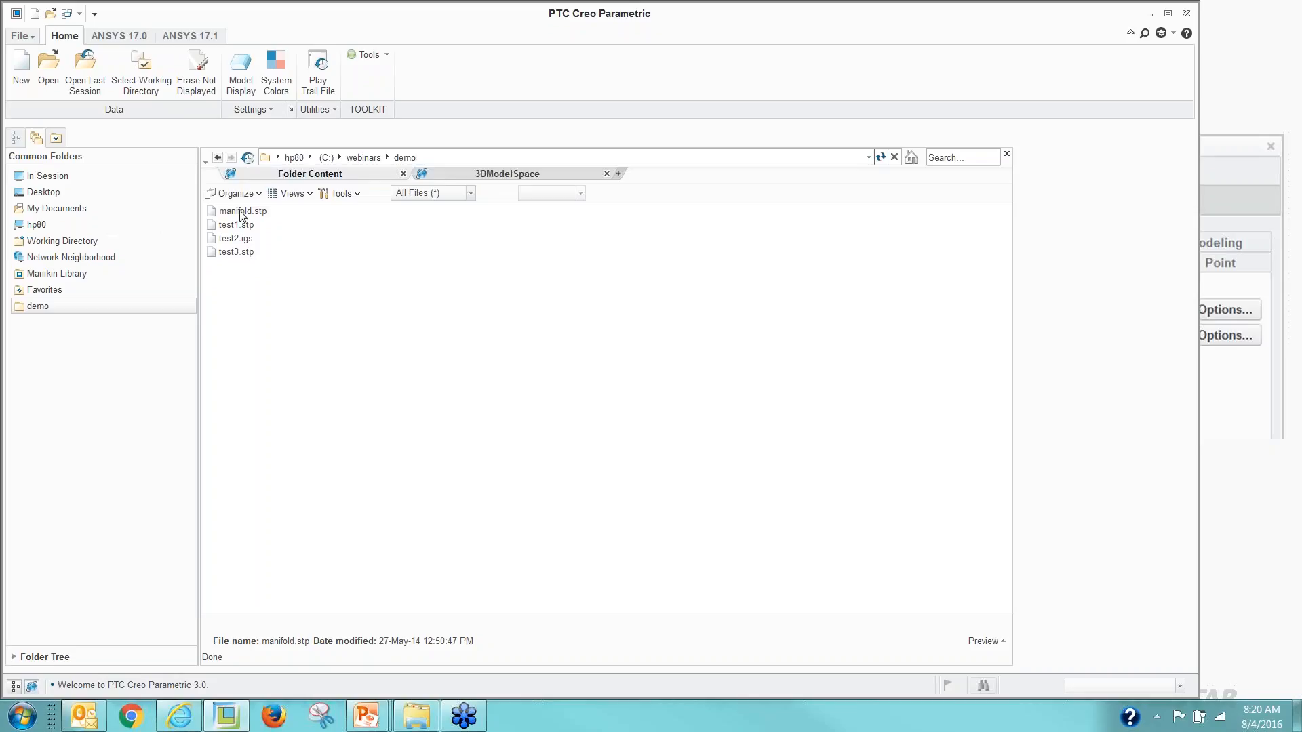
Import manifold.stp as a part using the current profile without templates, and check it in no-hidden and shaded-with-edges display.
{"action": "double_click", "coordinate": [241, 213]}
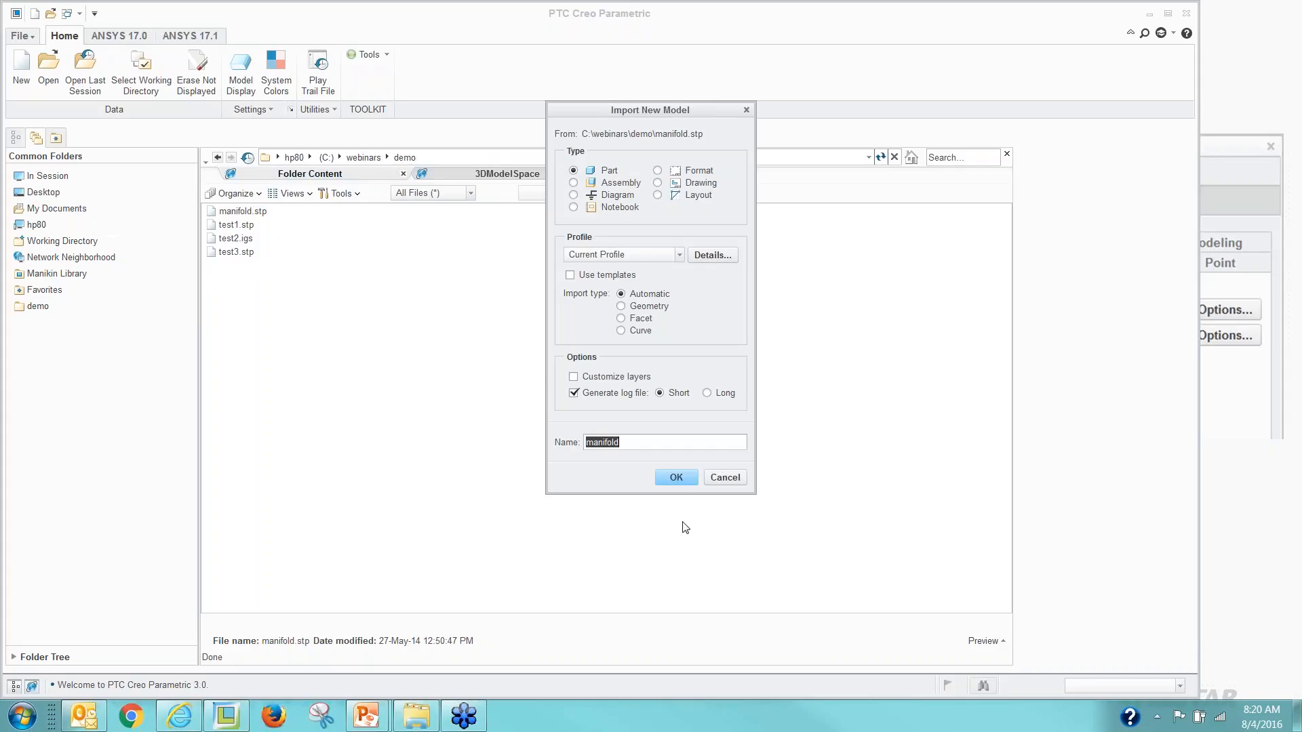
{"action": "left_click", "coordinate": [677, 478]}
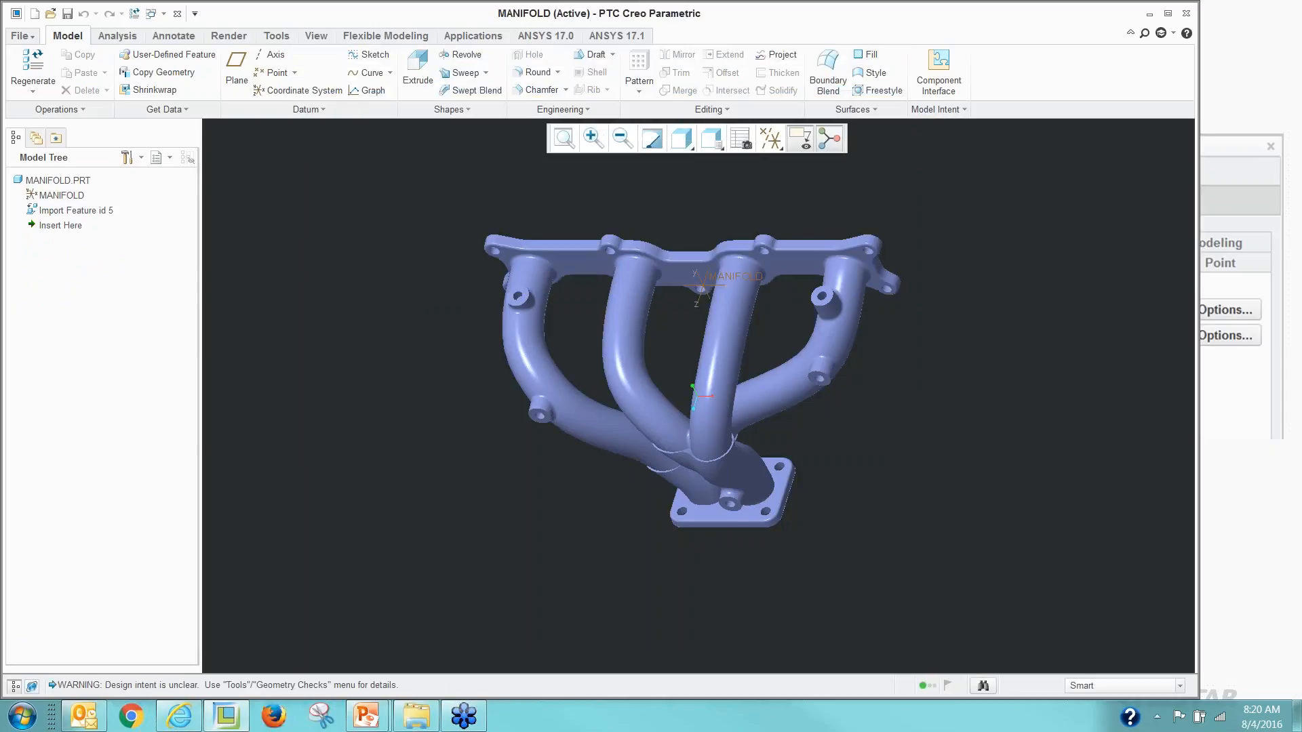
{"action": "key", "text": "ctrl+4"}
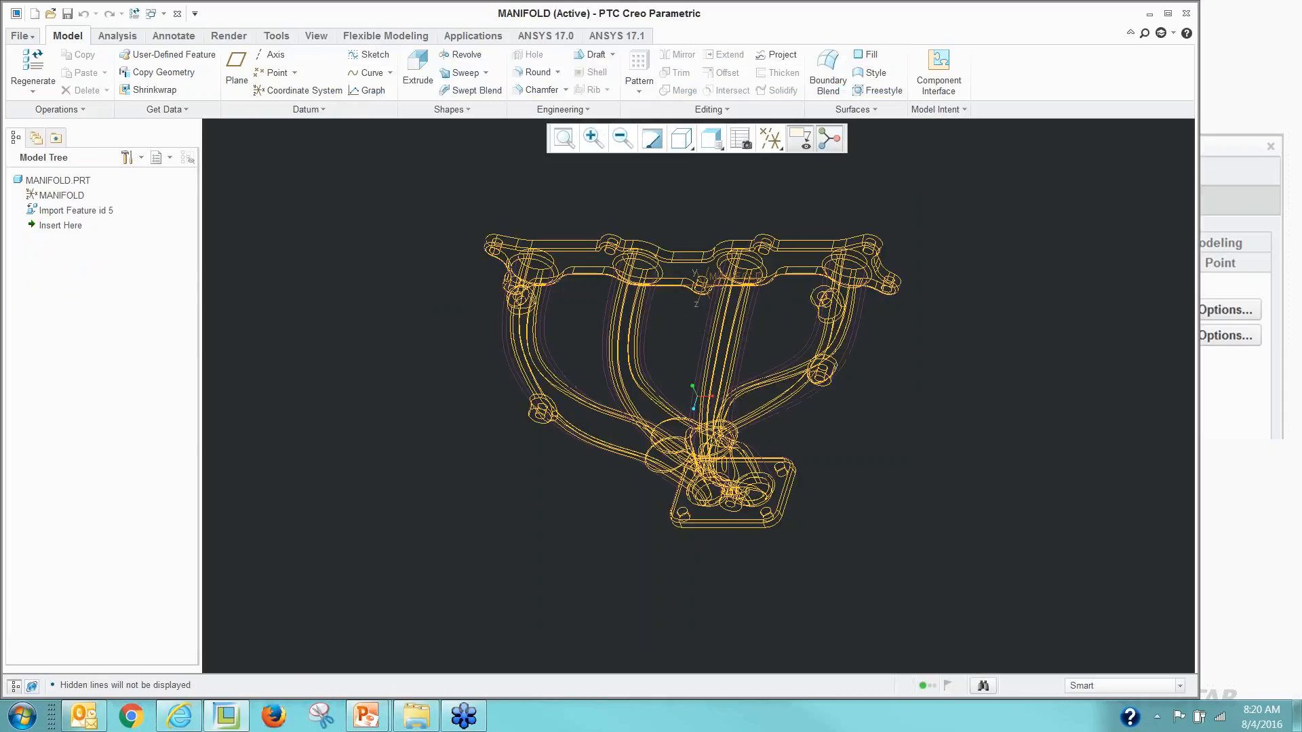
{"action": "scroll", "coordinate": [688, 316], "scroll_direction": "up", "scroll_amount": 3}
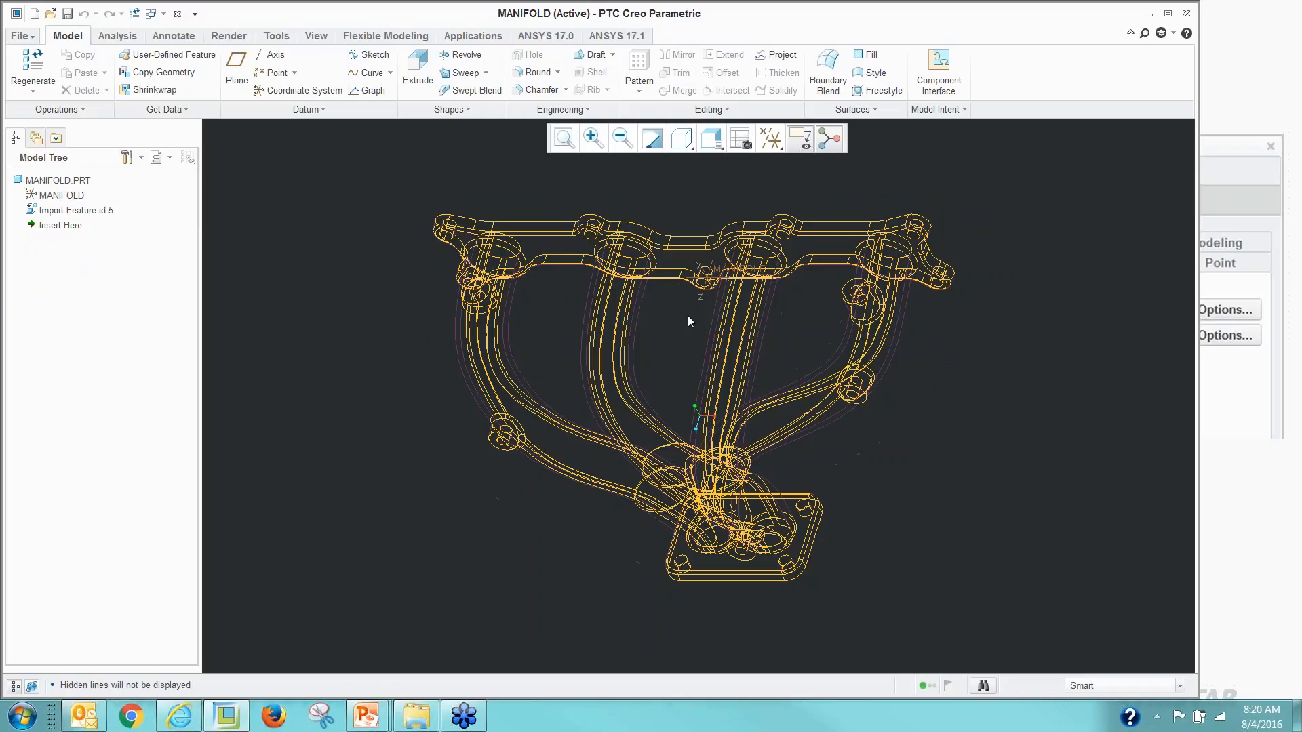
{"action": "key", "text": "ctrl+2"}
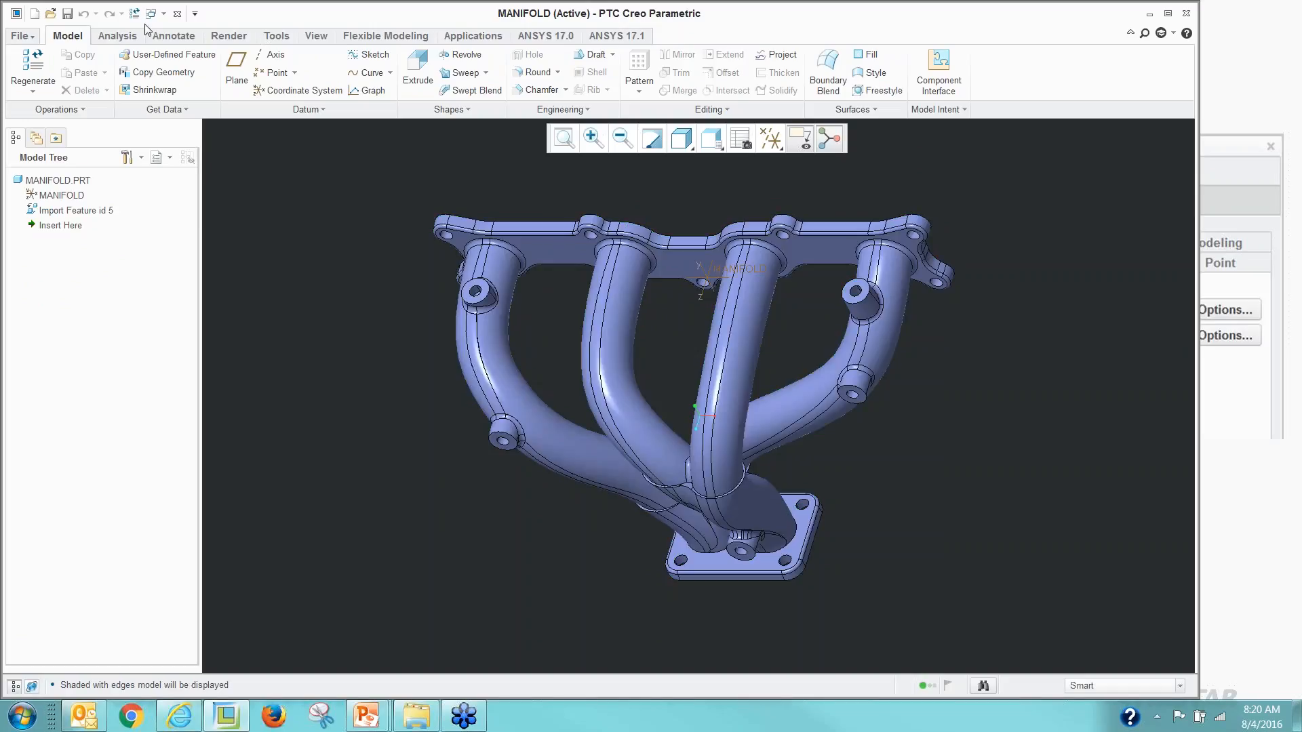
Measure the volume of the imported manifold part and close the measurement.
{"action": "left_click", "coordinate": [117, 36]}
{"action": "left_click", "coordinate": [431, 94]}
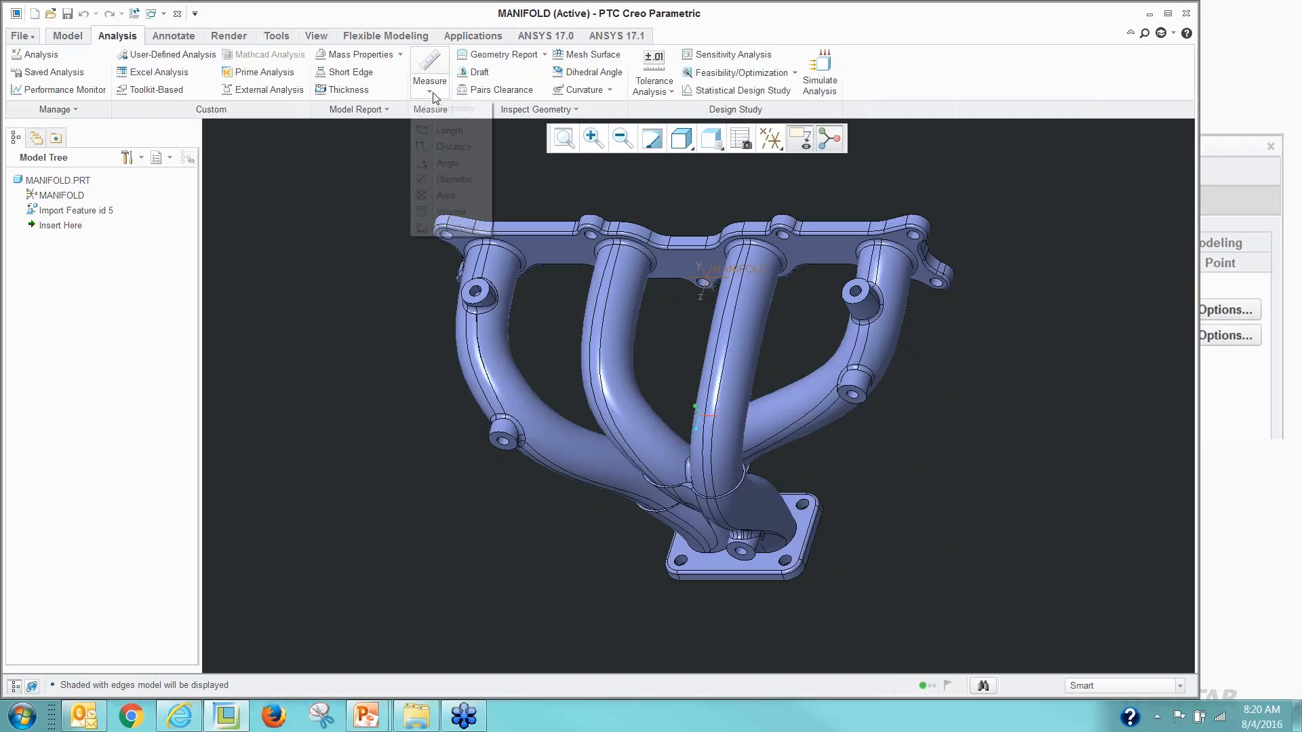
{"action": "left_click", "coordinate": [448, 211]}
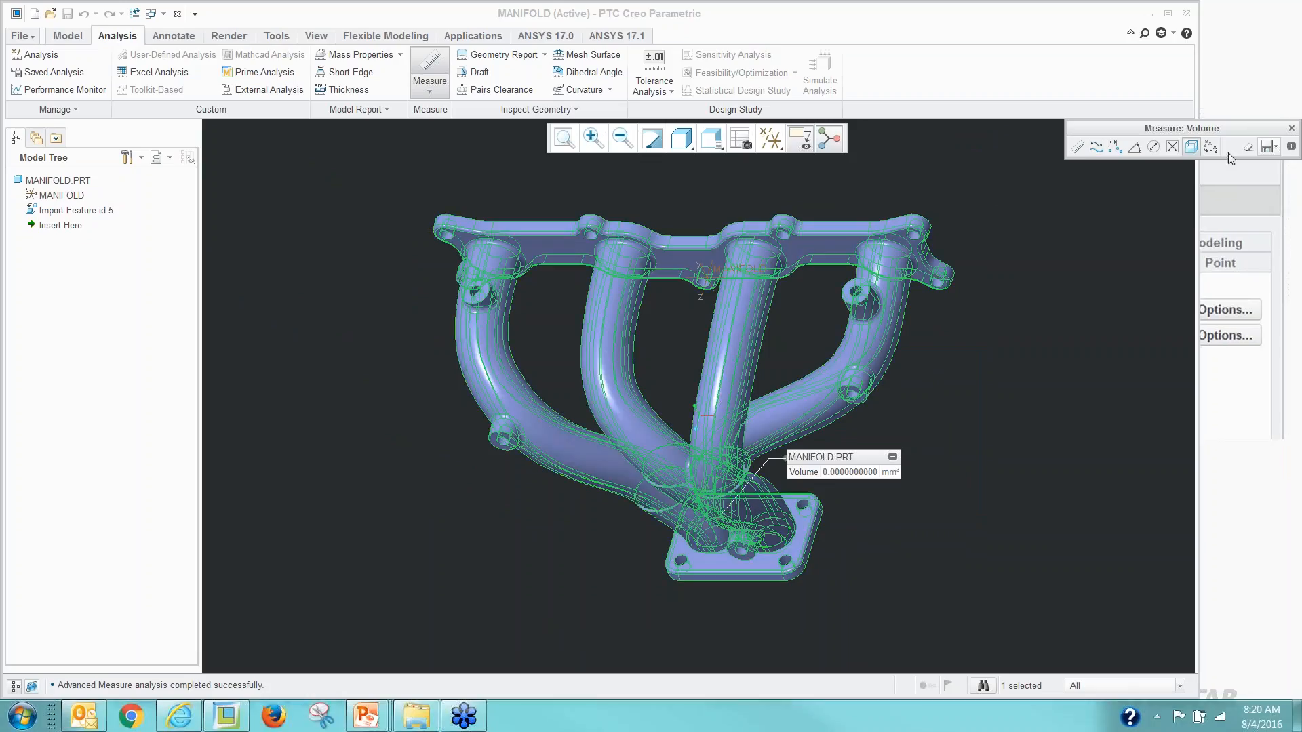
{"action": "left_click", "coordinate": [1219, 124]}
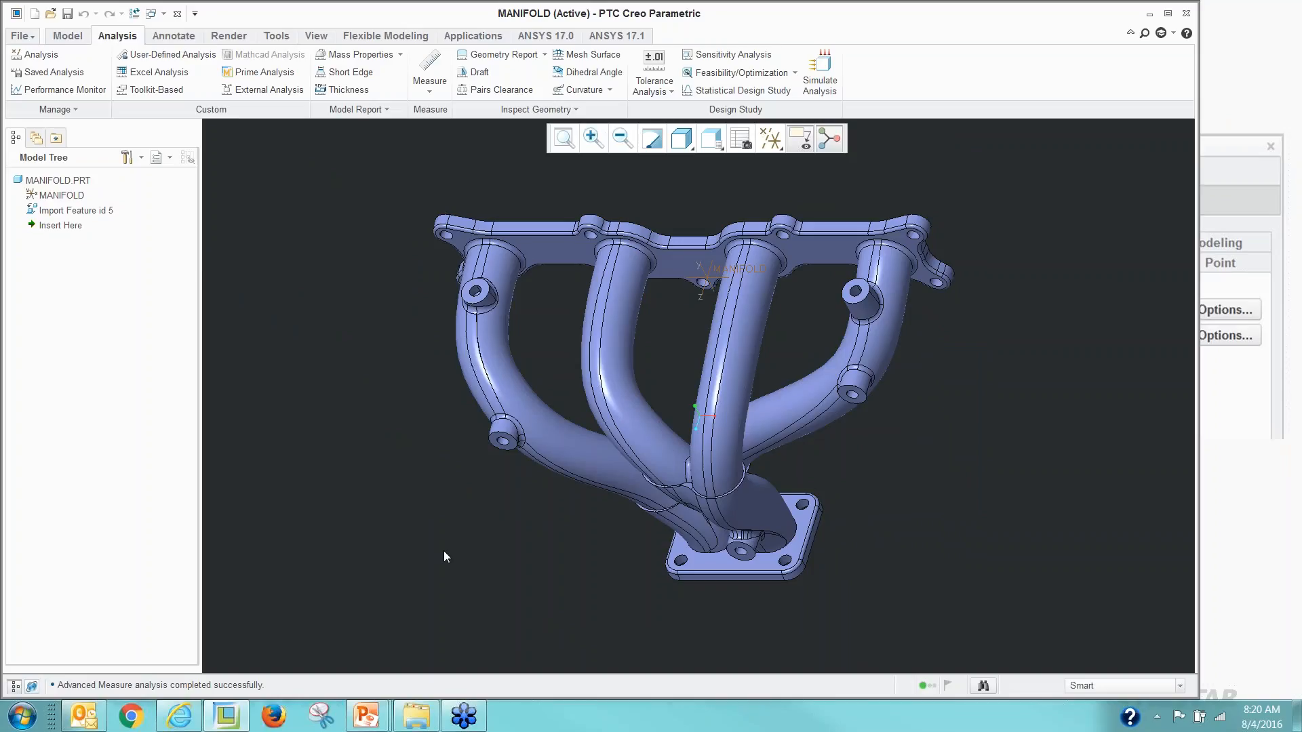
Examine the manifold in no-hidden and shaded-with-edges display, and highlight its coordinate system and import feature.
{"action": "key", "text": "ctrl+4"}
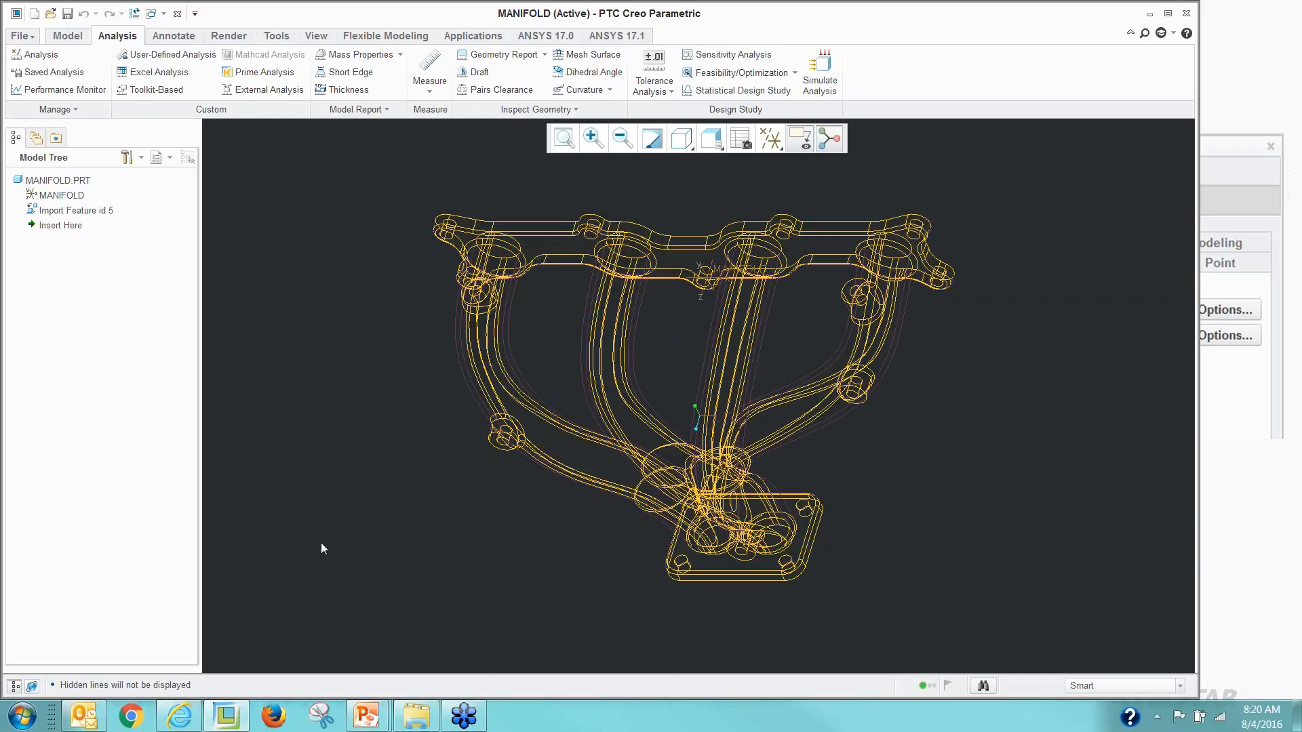
{"action": "key", "text": "ctrl+1"}
{"action": "left_click", "coordinate": [55, 194]}
{"action": "left_click", "coordinate": [60, 210]}
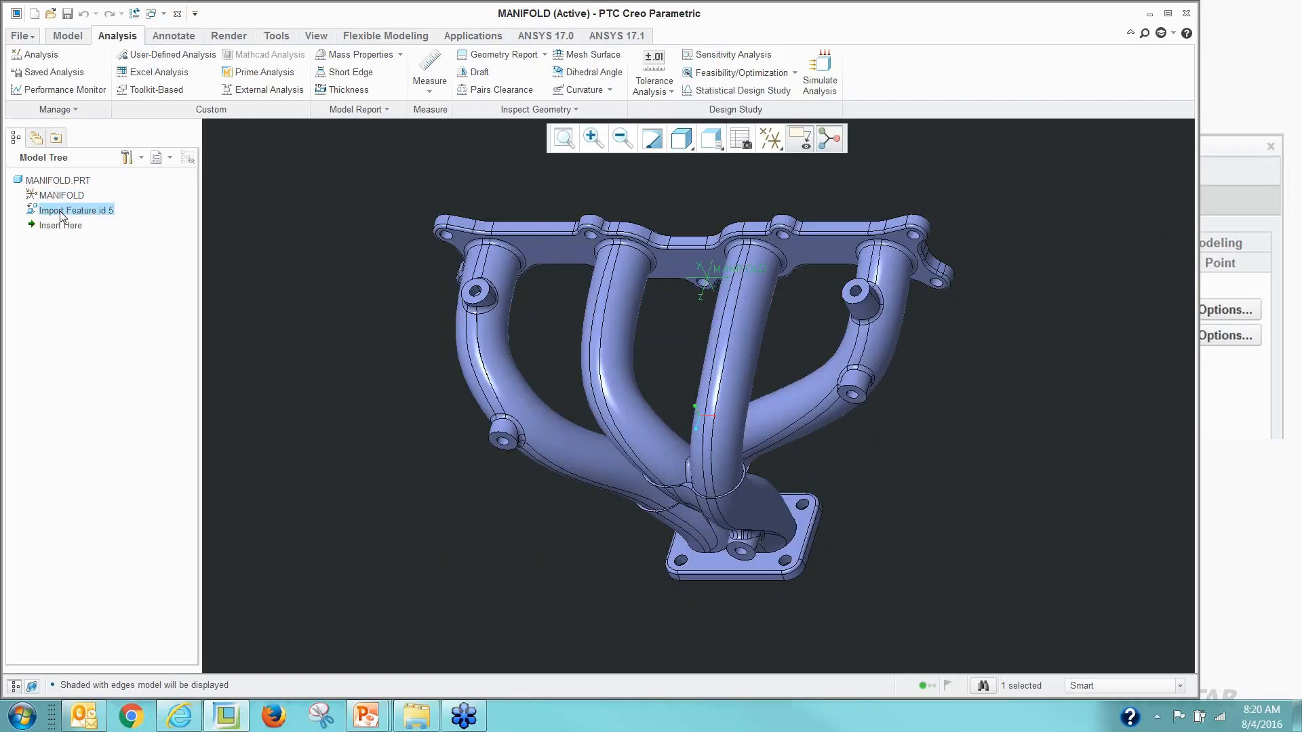
{"action": "left_click", "coordinate": [280, 214]}
{"action": "left_click", "coordinate": [711, 138]}
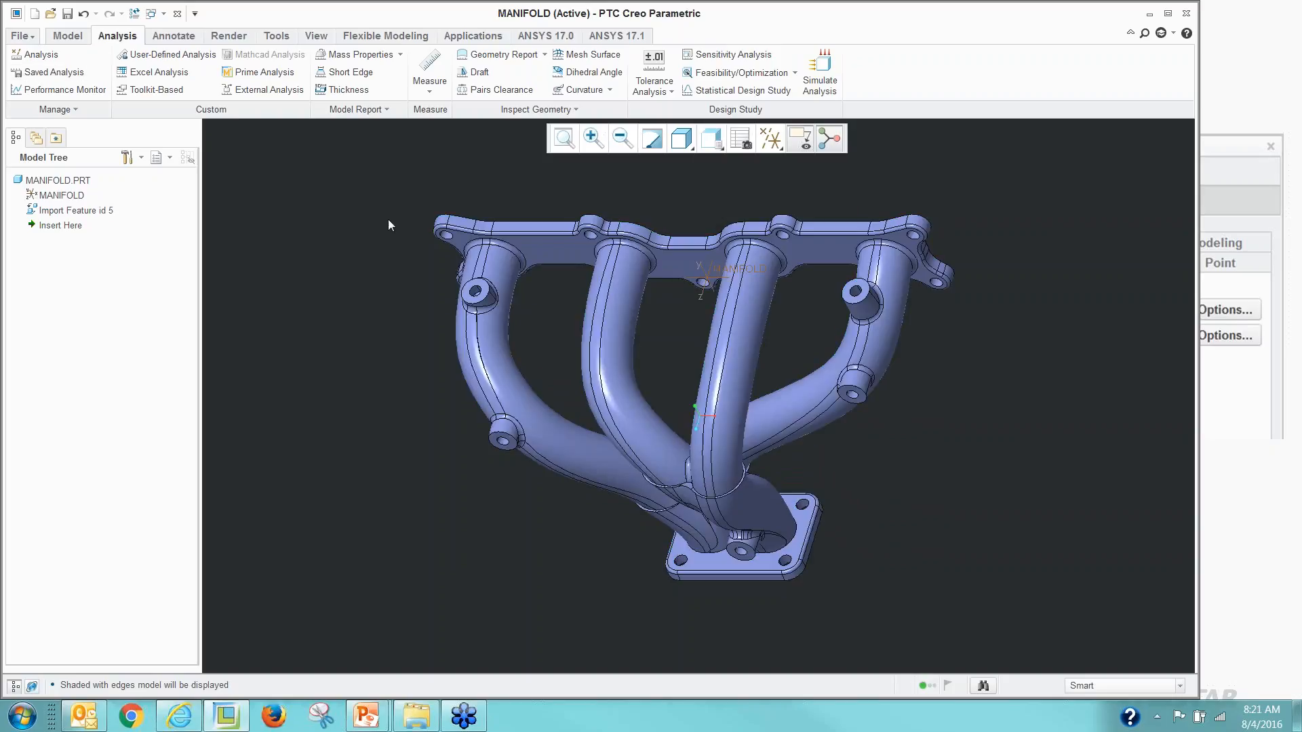
Examine the manifold part's parameter list and close it without changes.
{"action": "right_click", "coordinate": [62, 180]}
{"action": "left_click", "coordinate": [109, 295]}
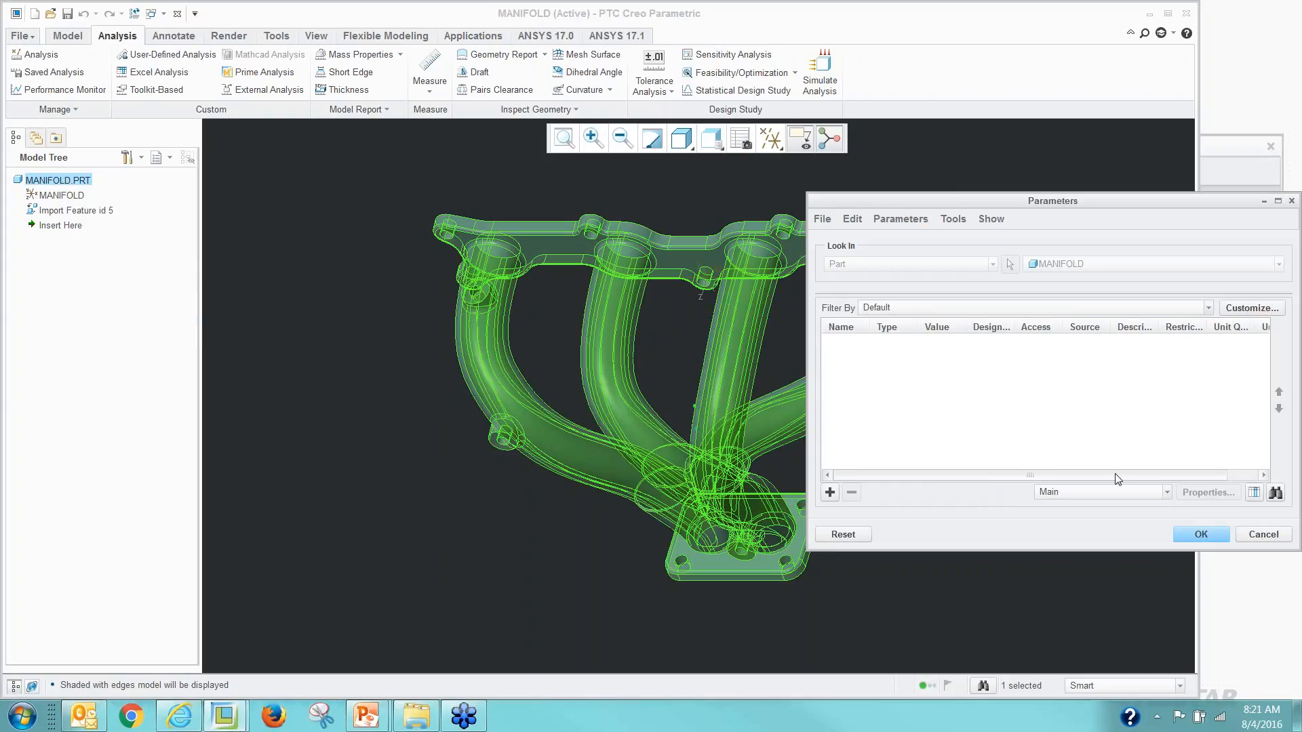
{"action": "left_click", "coordinate": [1263, 537]}
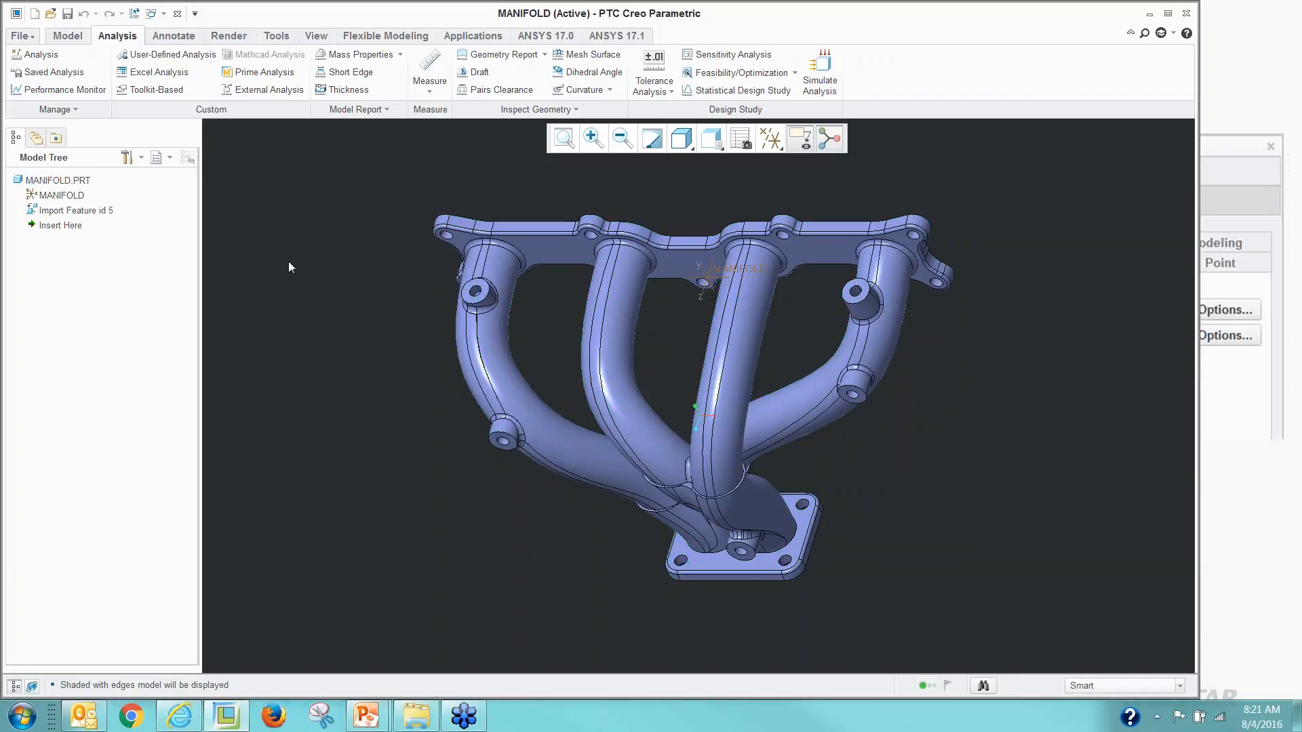
Close the manifold model and erase all objects not displayed from the session.
{"action": "left_click", "coordinate": [177, 14]}
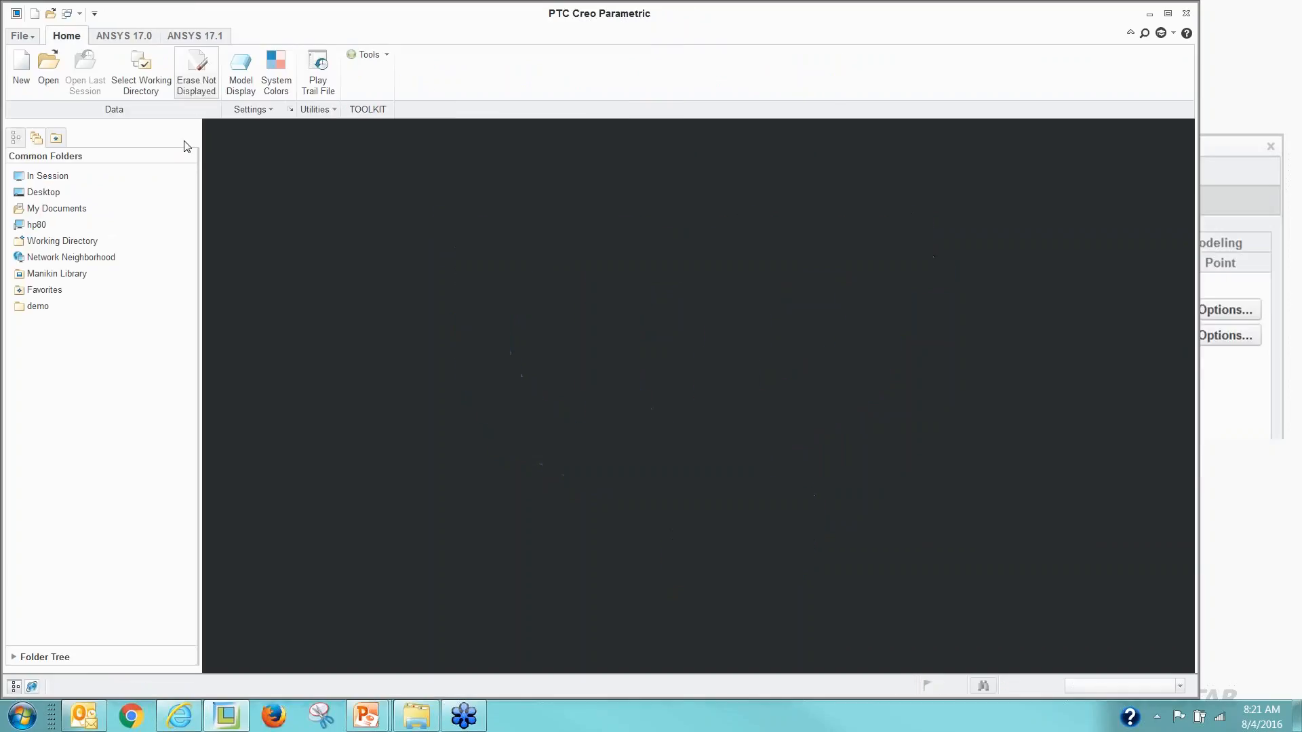
{"action": "left_click", "coordinate": [196, 73]}
{"action": "left_click", "coordinate": [644, 470]}
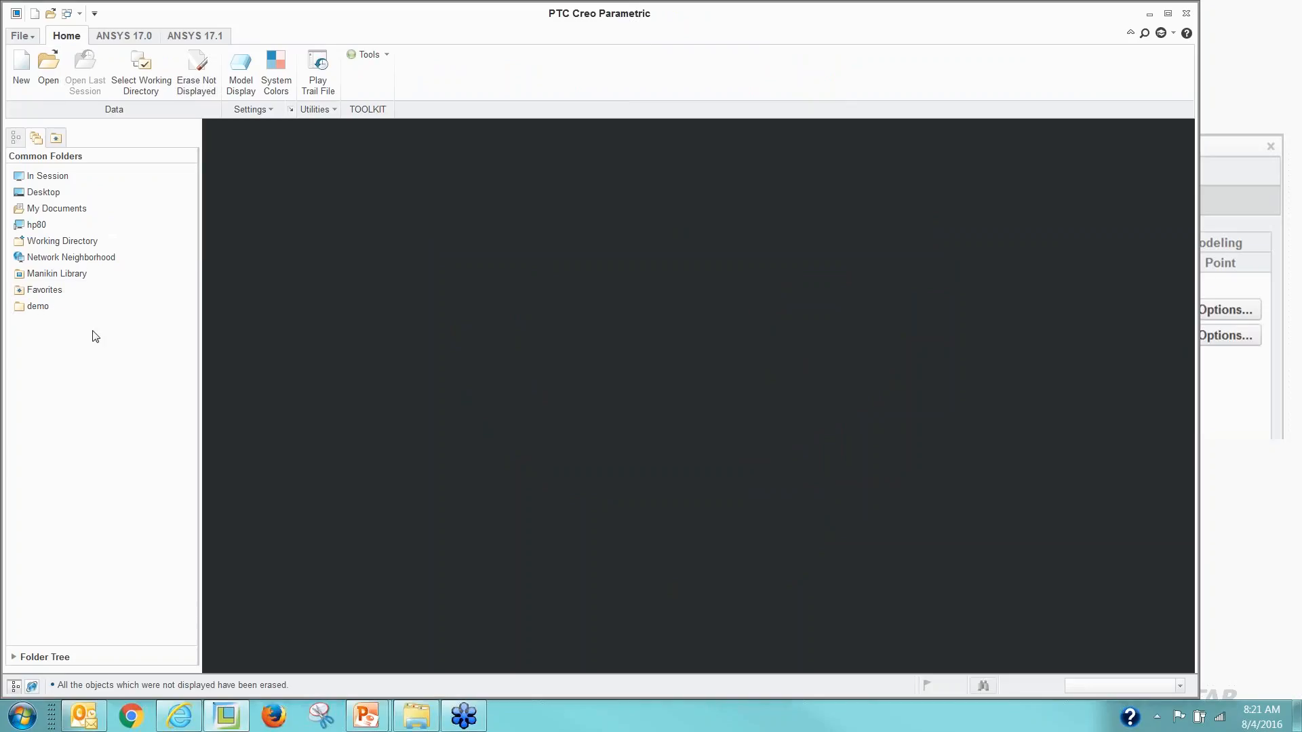
Import manifold.stp from the demo folder as a part, with Use templates enabled in the import profile details.
{"action": "left_click", "coordinate": [74, 307]}
{"action": "double_click", "coordinate": [242, 212]}
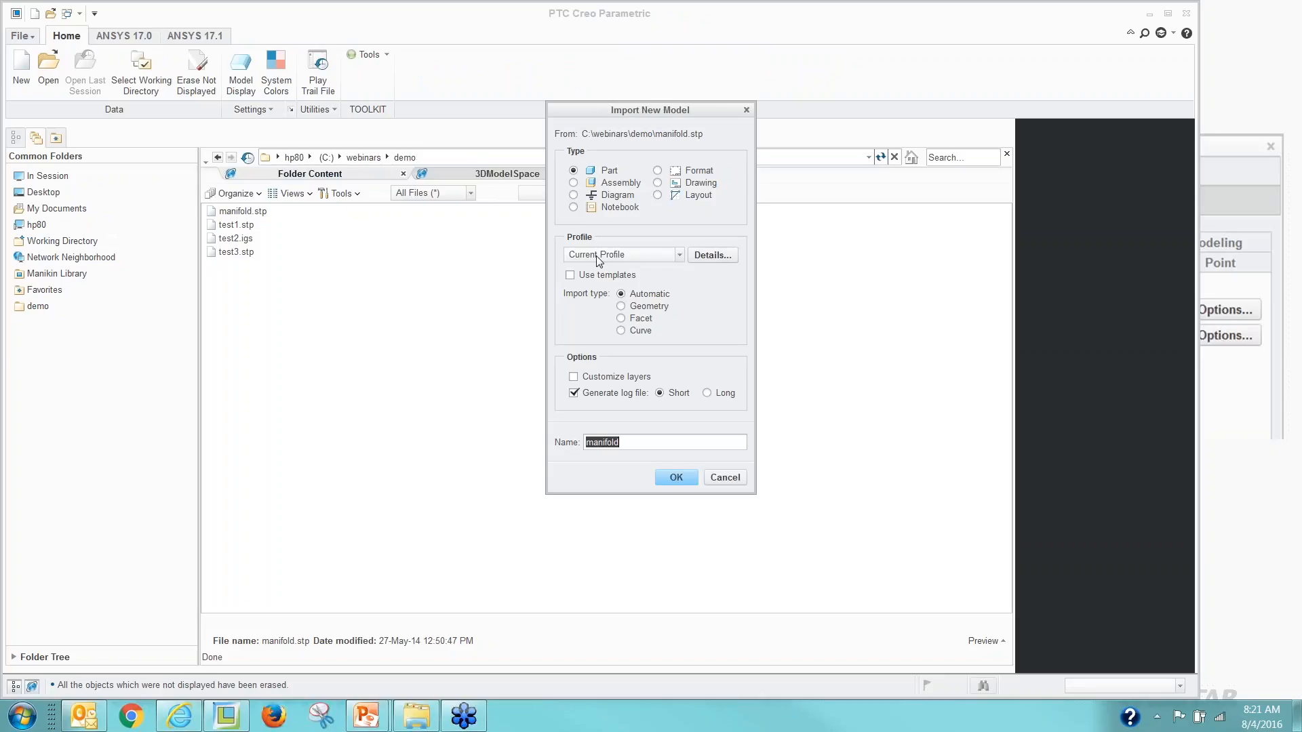
{"action": "left_click", "coordinate": [714, 256]}
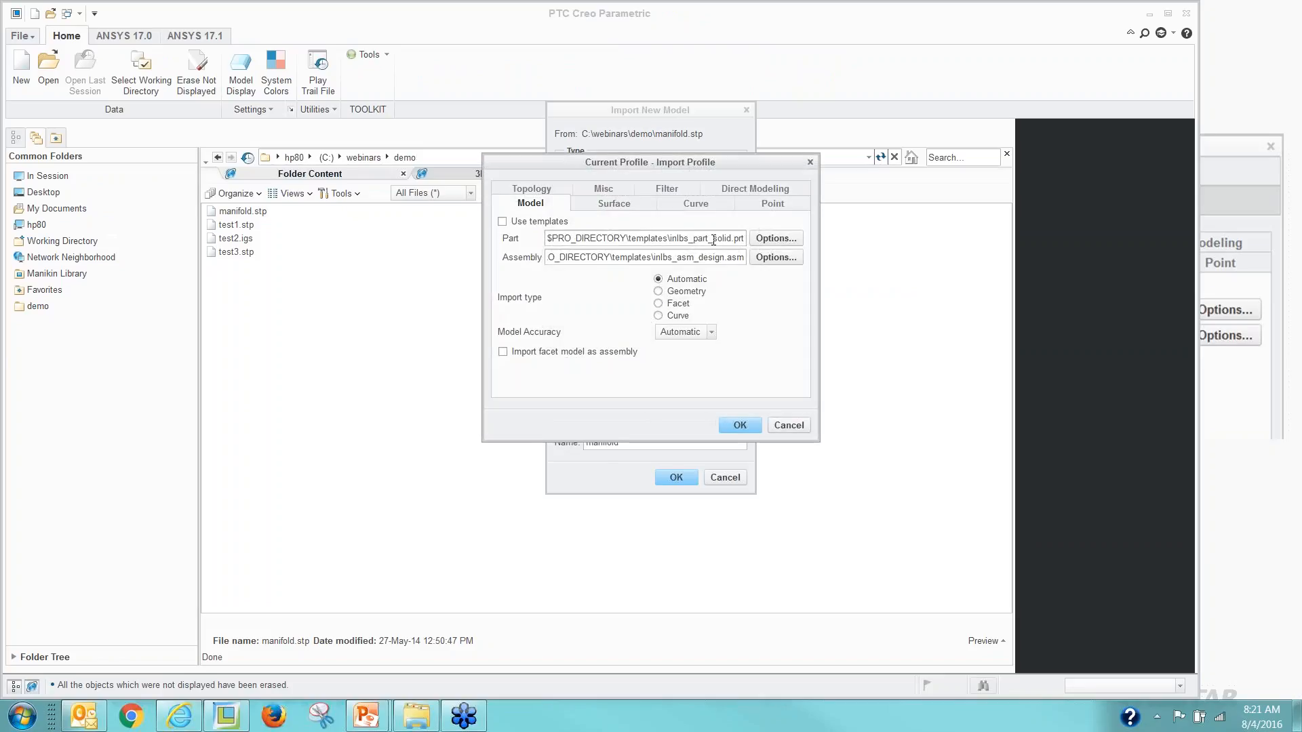
{"action": "left_click", "coordinate": [503, 222]}
{"action": "left_click", "coordinate": [741, 424]}
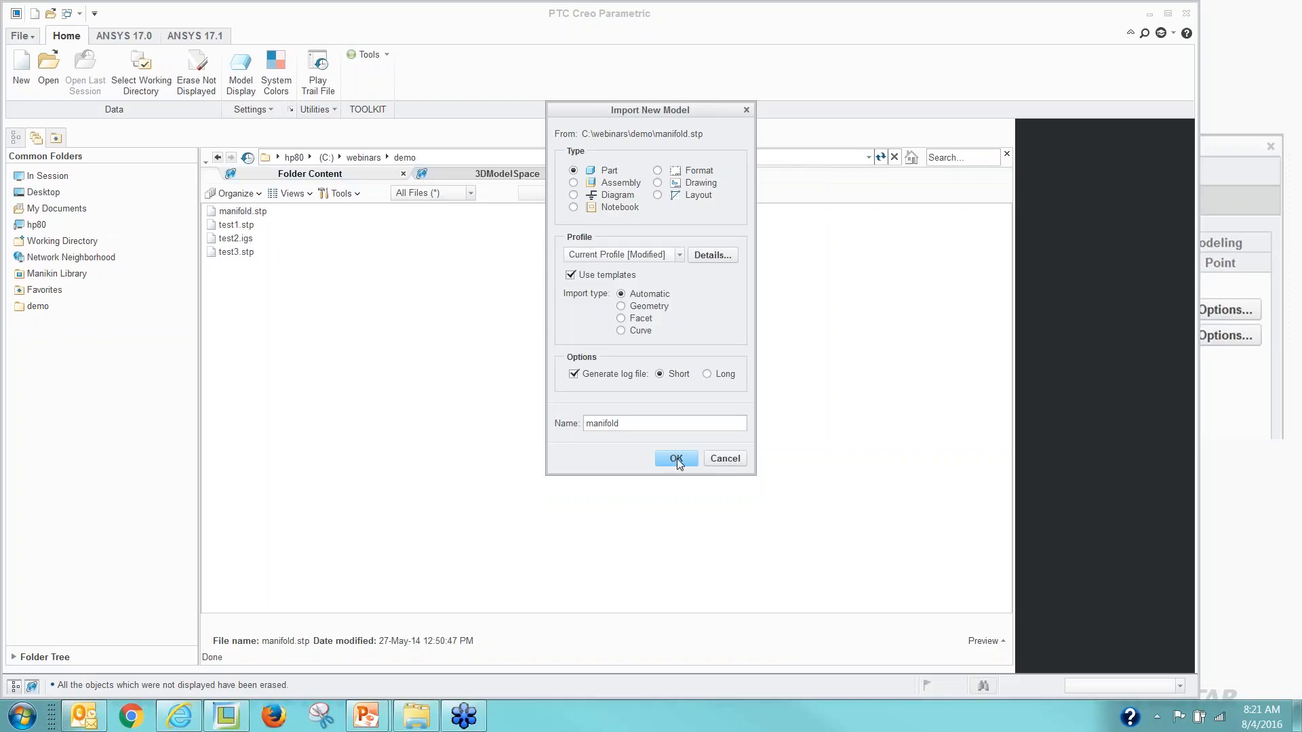
{"action": "left_click", "coordinate": [676, 459]}
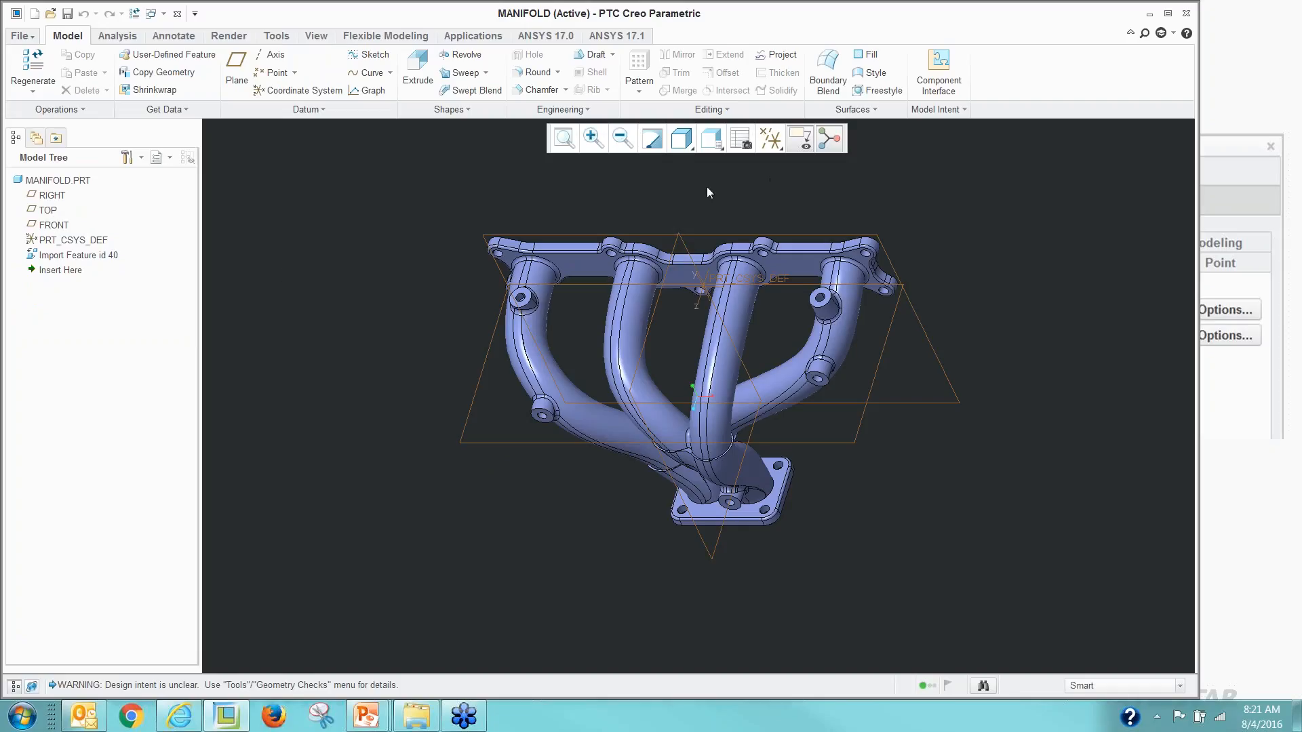
Turn off the display of all datum features, including the planes and coordinate system.
{"action": "left_click", "coordinate": [800, 139]}
{"action": "left_click", "coordinate": [786, 229]}
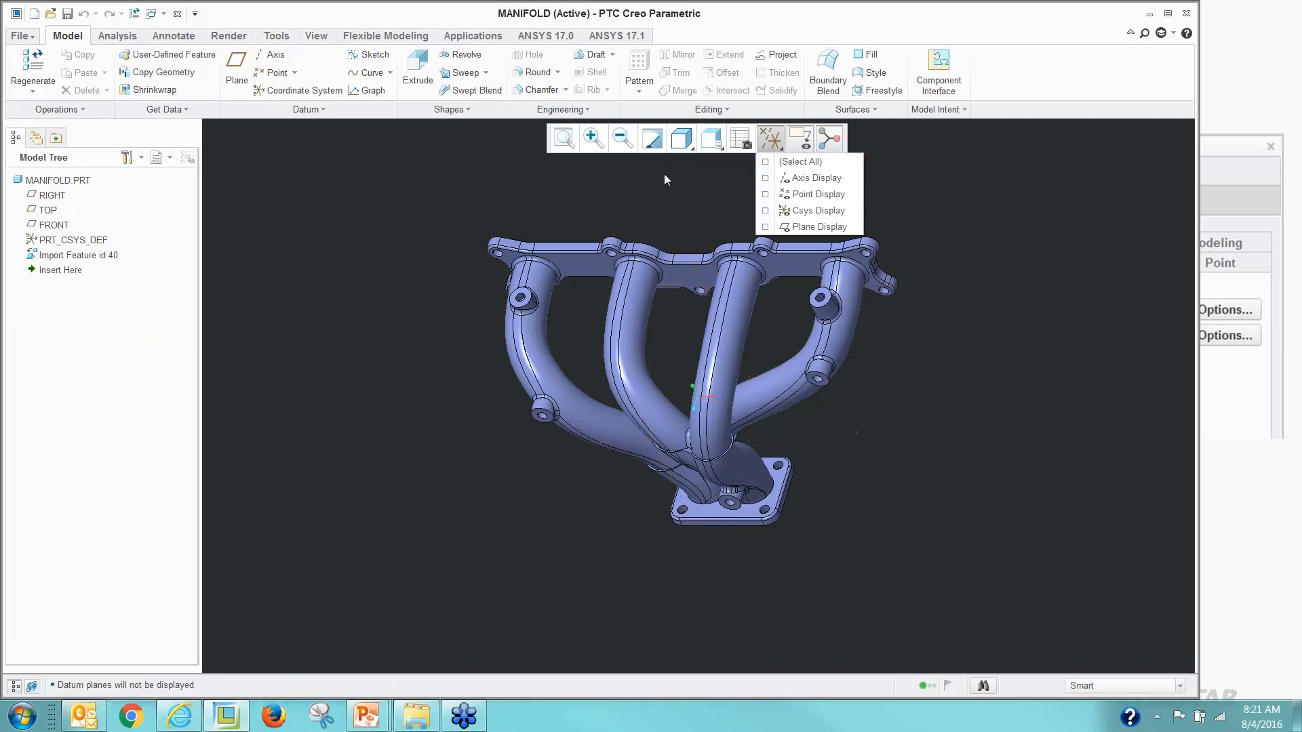
View the manifold in the saved Back, Front and Left orientations, and return it to the Standard Orientation.
{"action": "left_click", "coordinate": [742, 139]}
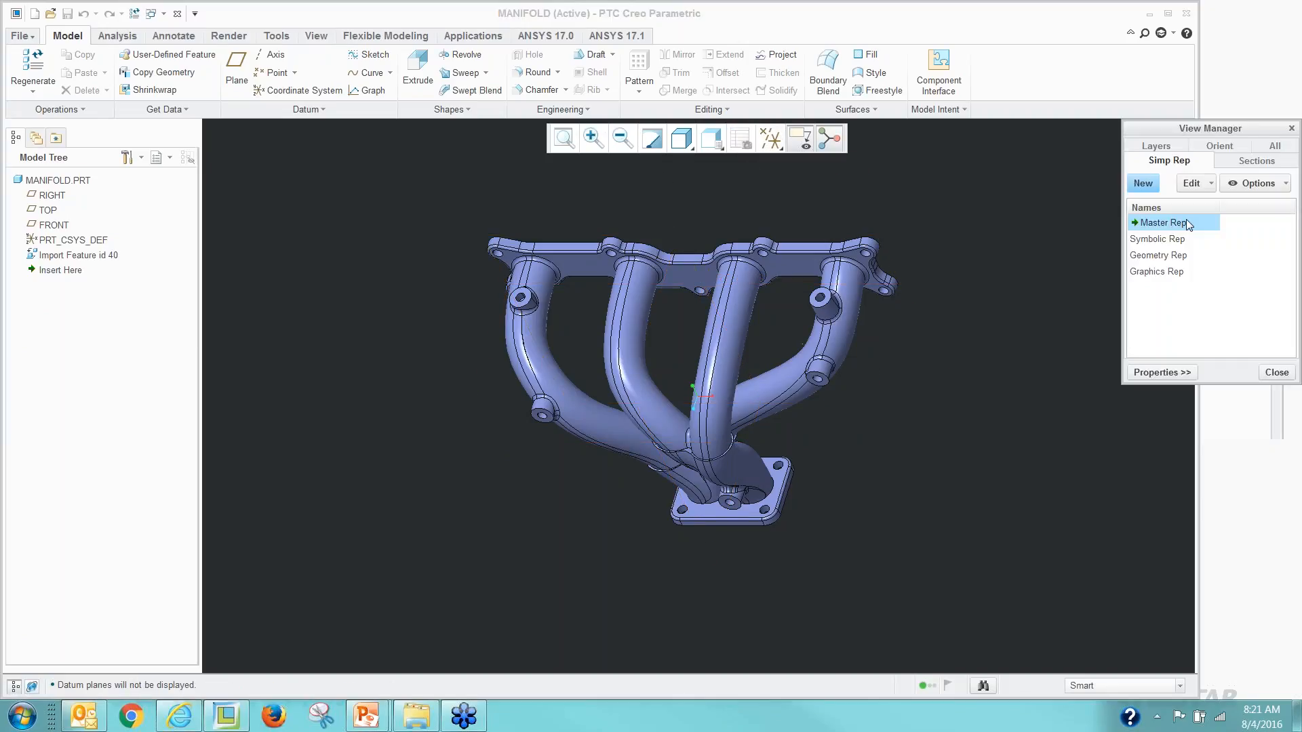
{"action": "left_click_drag", "start_coordinate": [1208, 133], "coordinate": [1094, 135]}
{"action": "left_click", "coordinate": [1105, 148]}
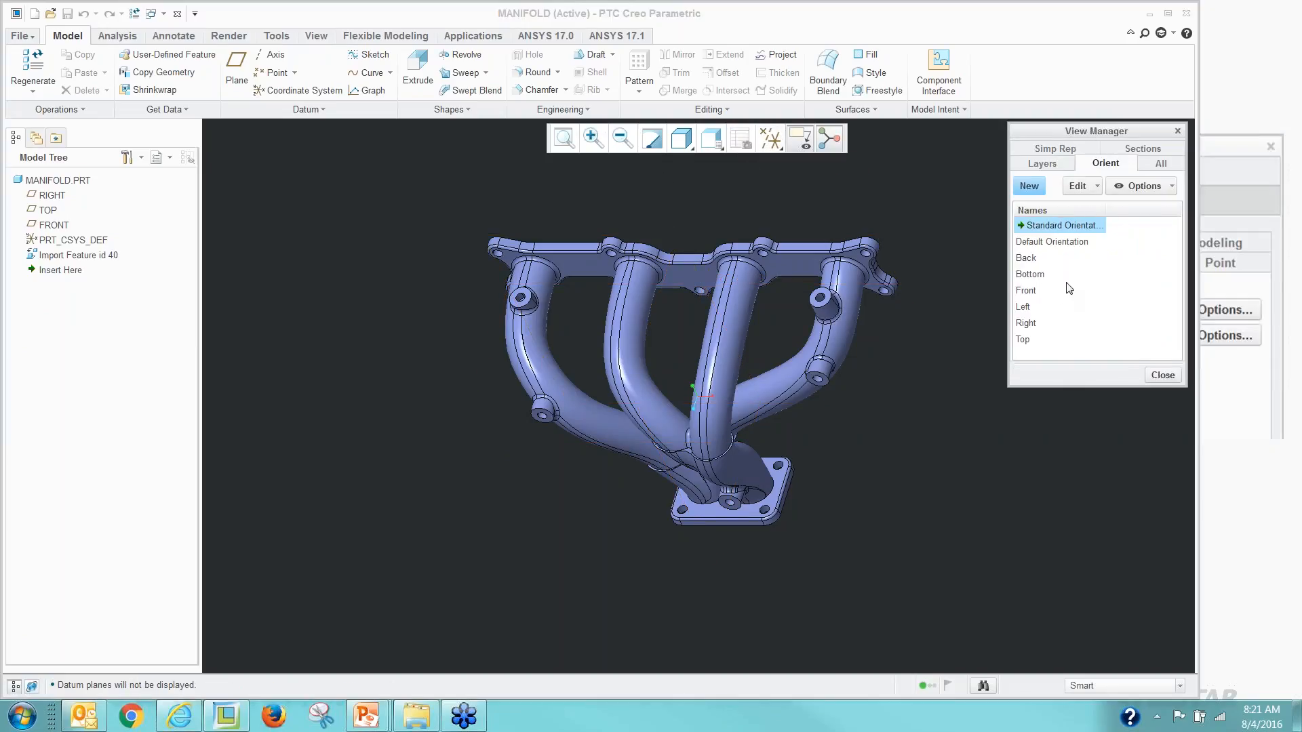
{"action": "double_click", "coordinate": [1025, 258]}
{"action": "left_click", "coordinate": [1035, 274]}
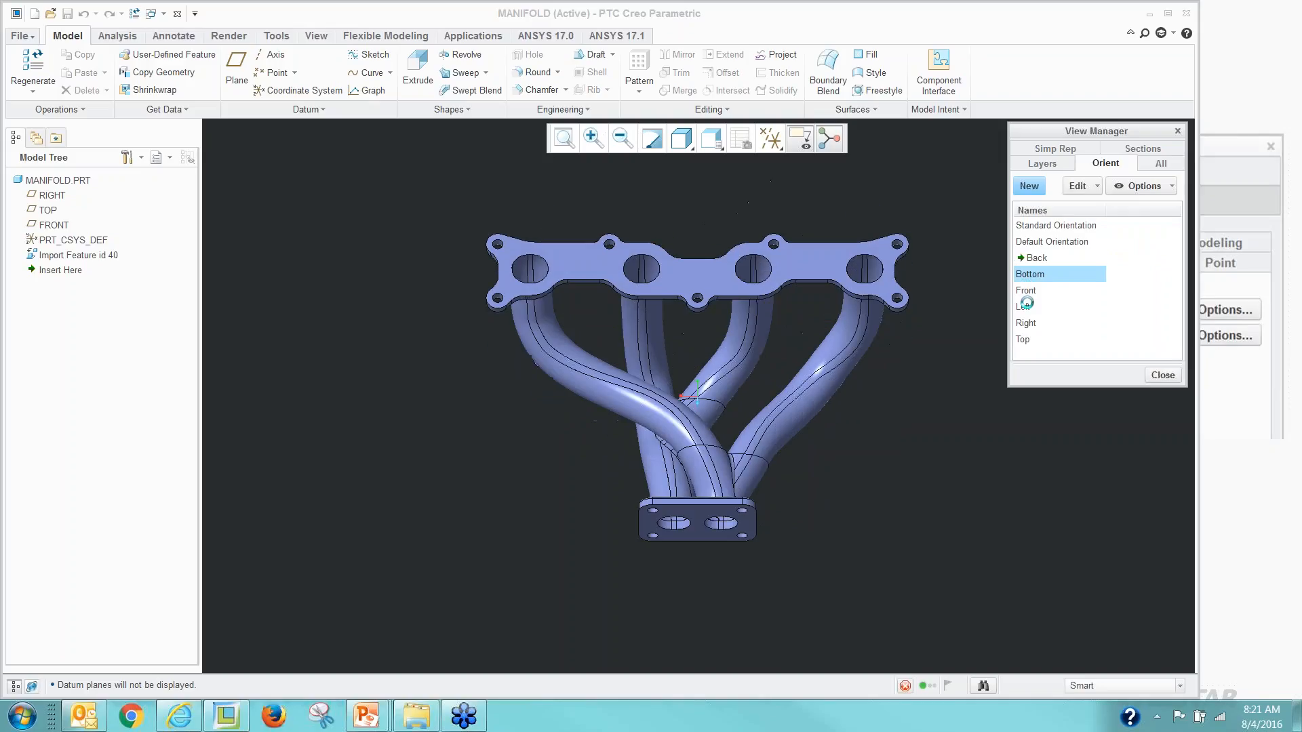
{"action": "double_click", "coordinate": [1027, 296]}
{"action": "double_click", "coordinate": [1028, 306]}
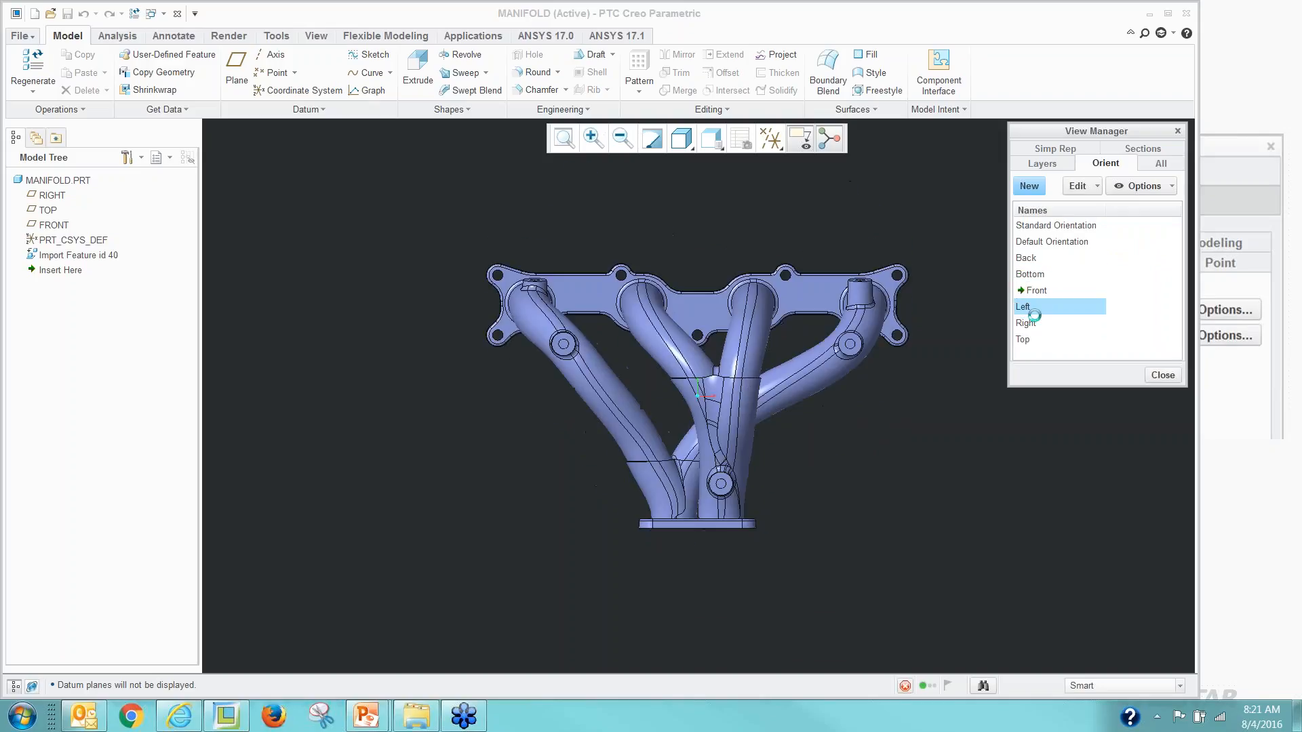
{"action": "double_click", "coordinate": [1056, 225]}
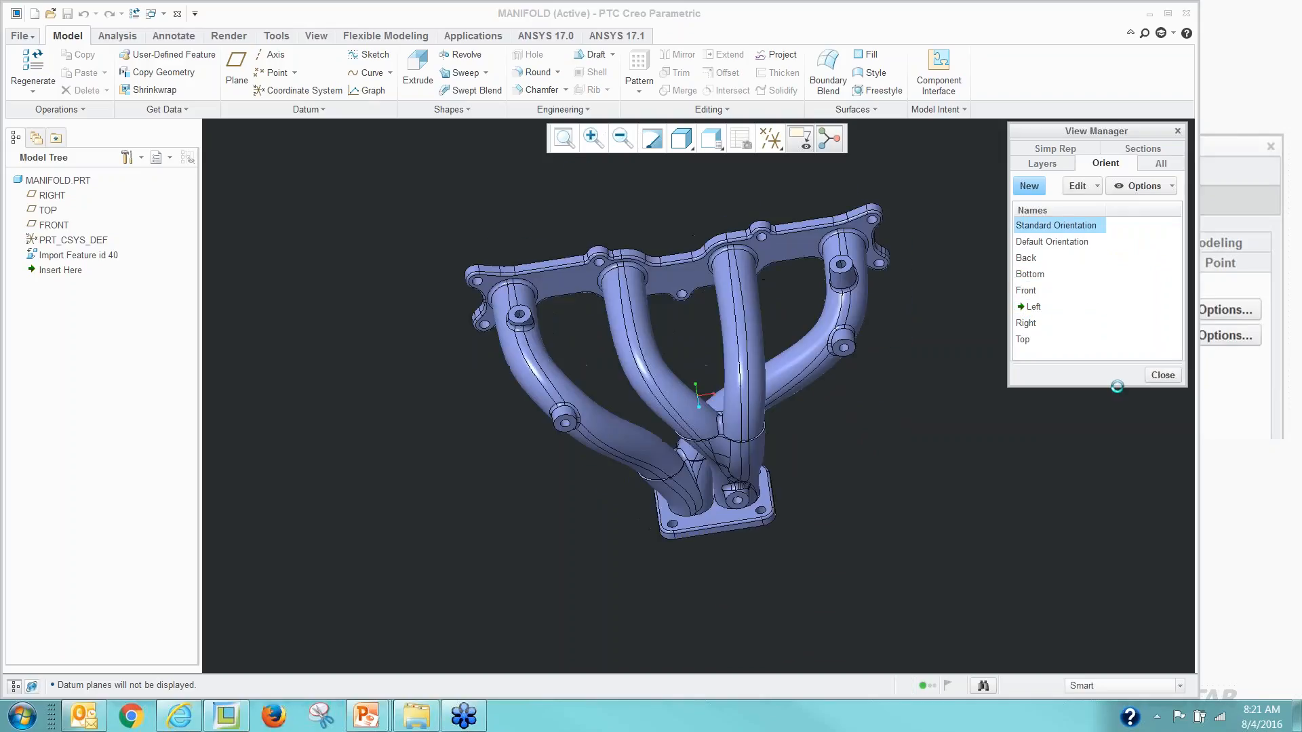
{"action": "left_click", "coordinate": [1162, 376]}
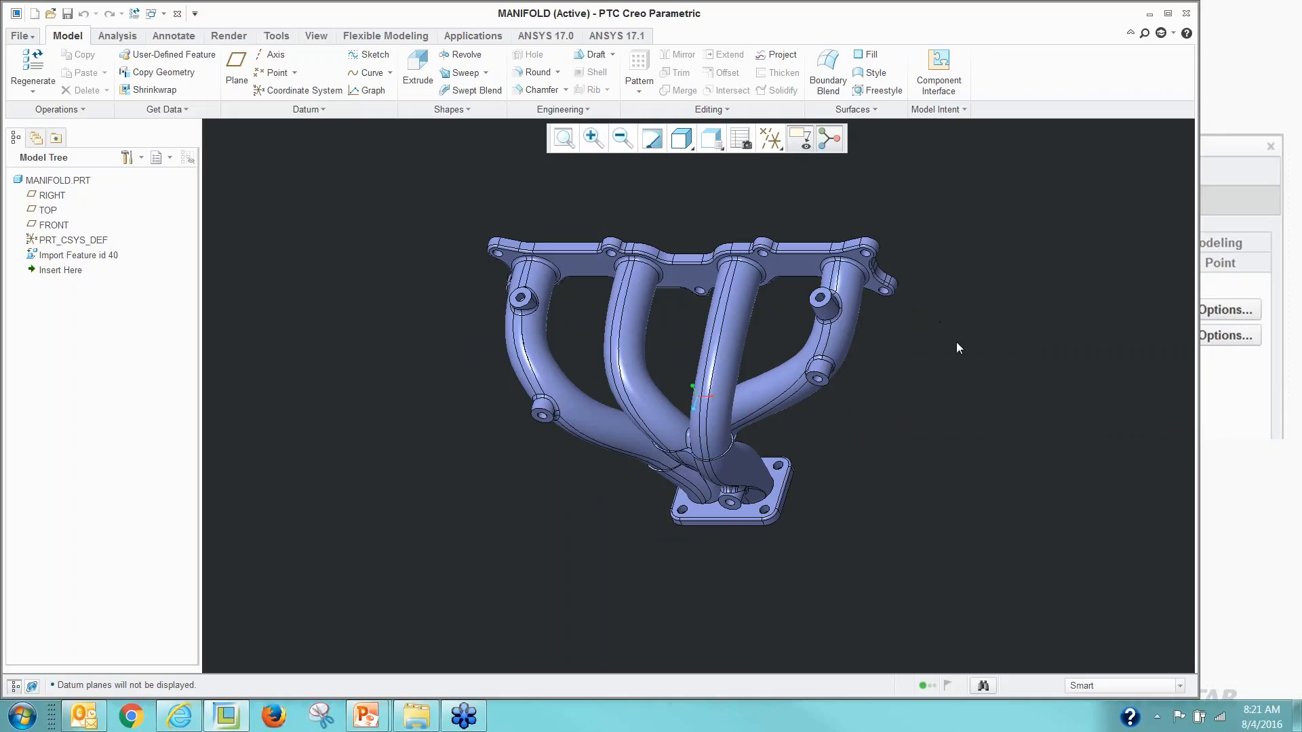
Run the geometry checks on the manifold and show the model note for Item 1 of the import feature.
{"action": "left_click", "coordinate": [278, 37]}
{"action": "left_click", "coordinate": [258, 55]}
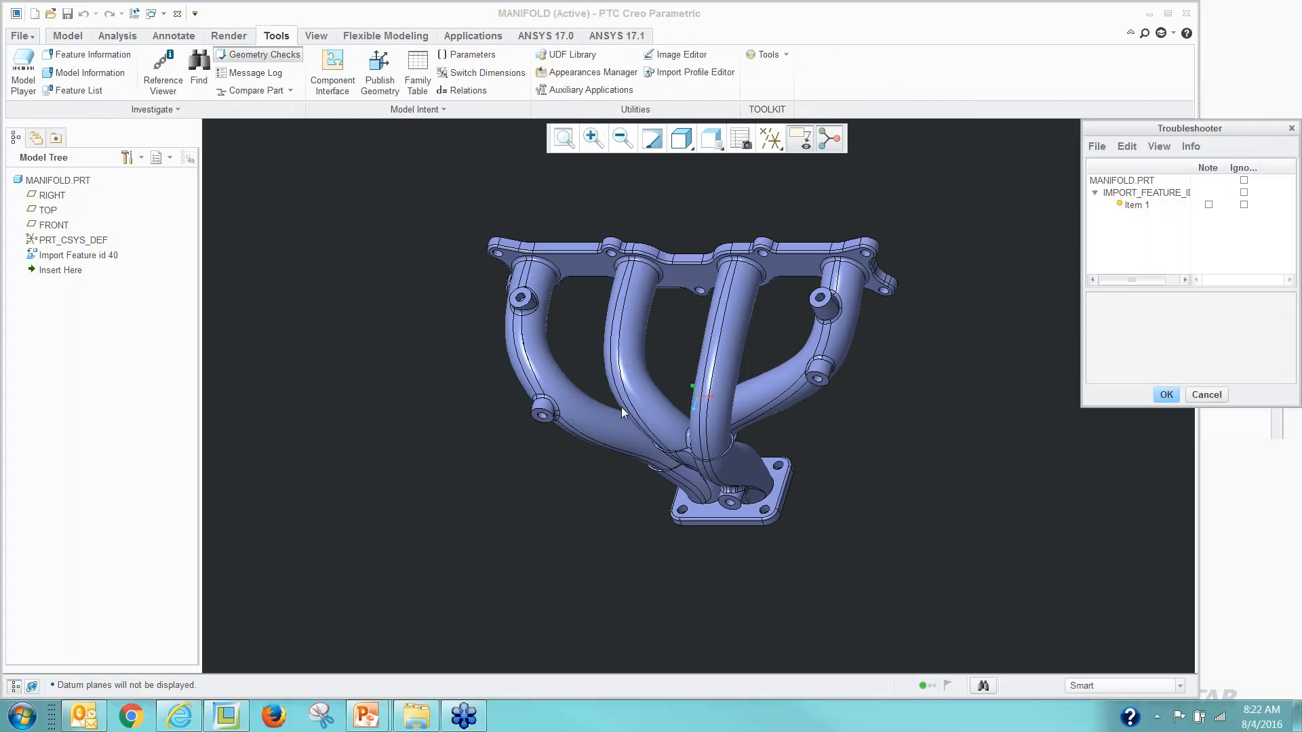
{"action": "left_click_drag", "start_coordinate": [1153, 129], "coordinate": [1034, 141]}
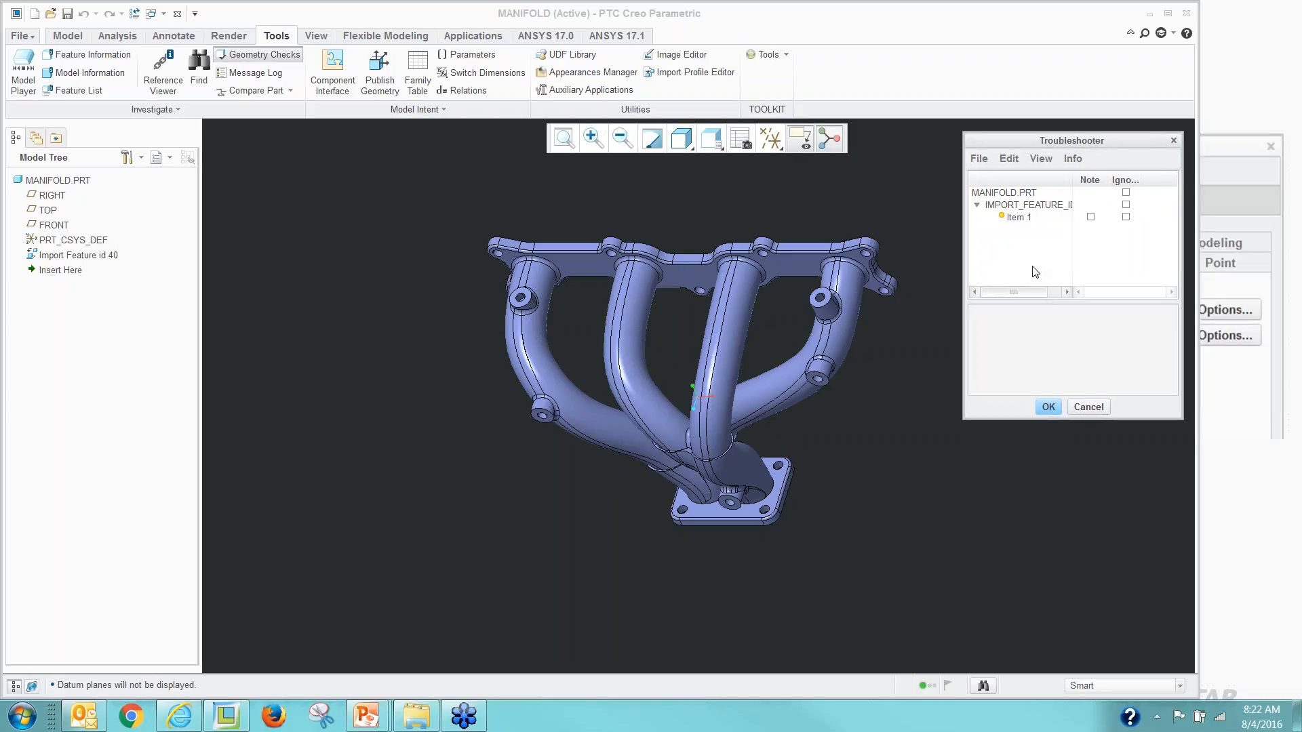
{"action": "left_click", "coordinate": [1016, 217]}
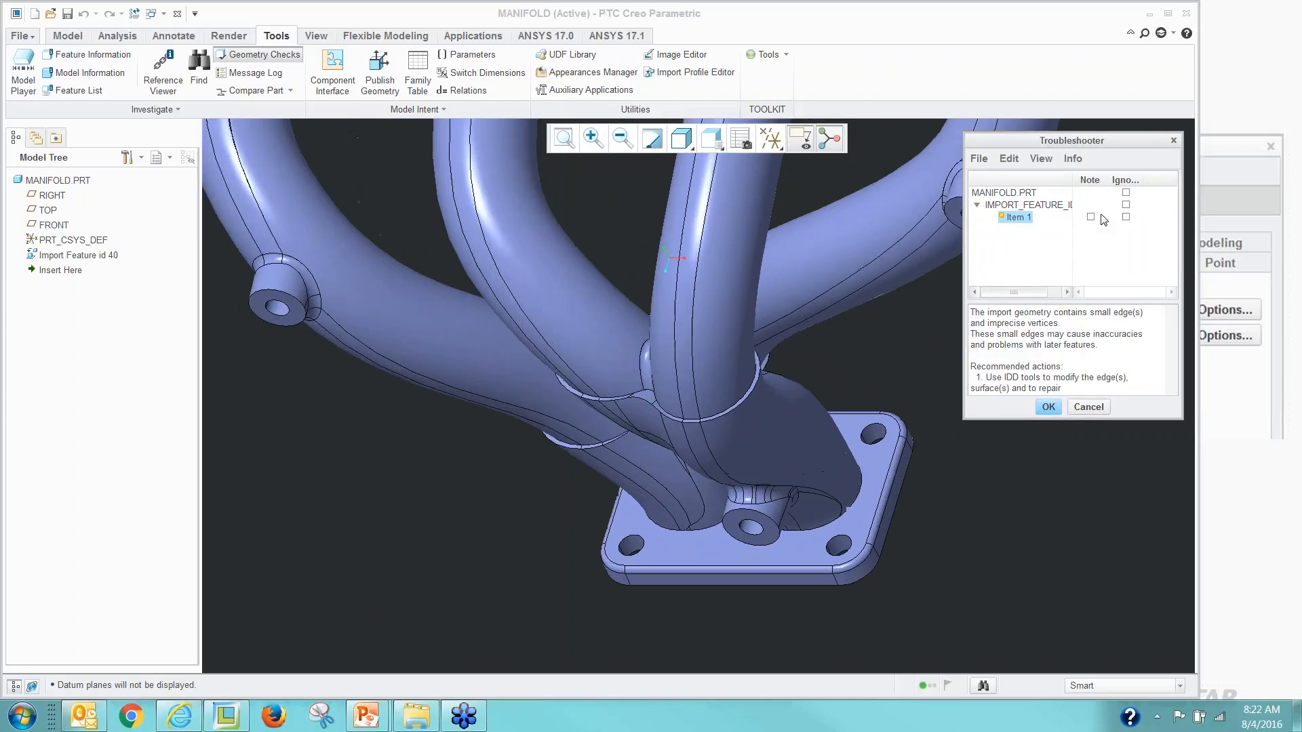
{"action": "left_click", "coordinate": [1090, 217]}
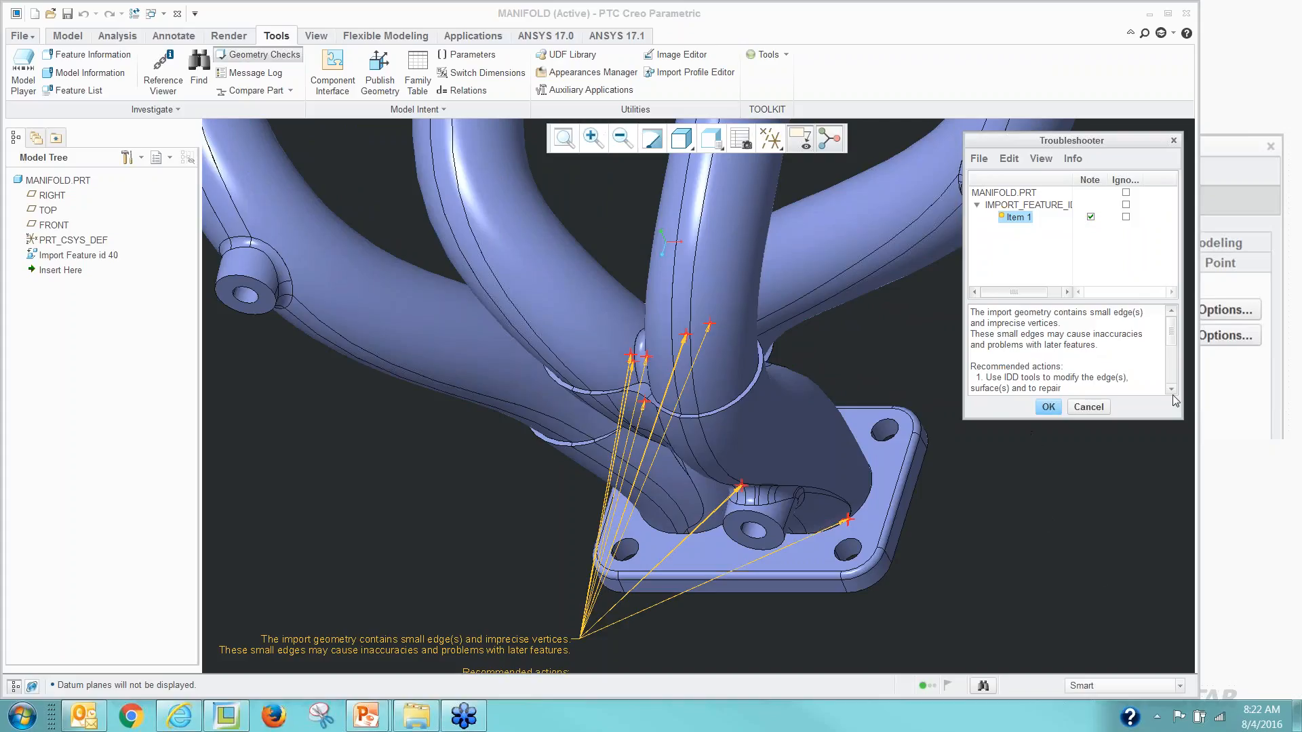
Read the recommended actions for Item 1 and leave the Troubleshooter, discarding its changes.
{"action": "scroll", "coordinate": [1169, 343], "scroll_direction": "down", "scroll_amount": 1}
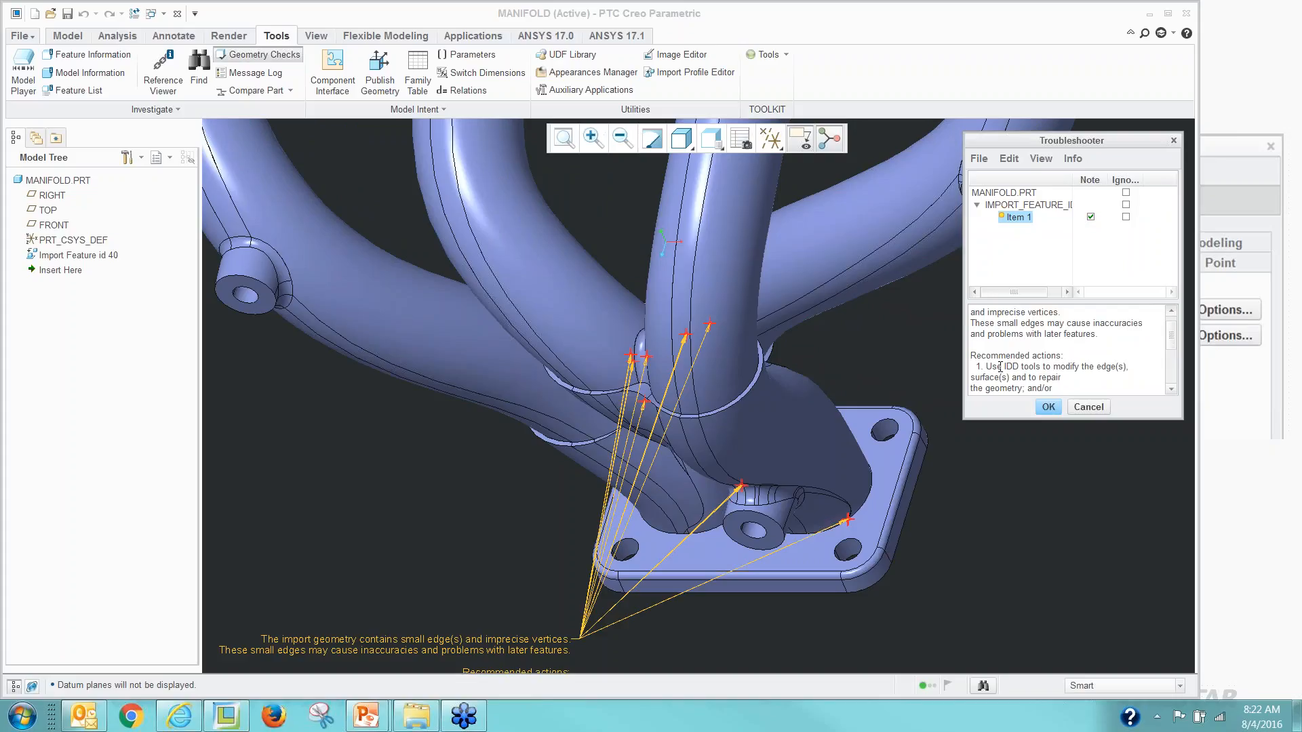
{"action": "left_click_drag", "start_coordinate": [997, 367], "coordinate": [1055, 389]}
{"action": "left_click", "coordinate": [1092, 381]}
{"action": "left_click_drag", "start_coordinate": [1173, 343], "coordinate": [1171, 365]}
{"action": "left_click_drag", "start_coordinate": [1002, 335], "coordinate": [1064, 356]}
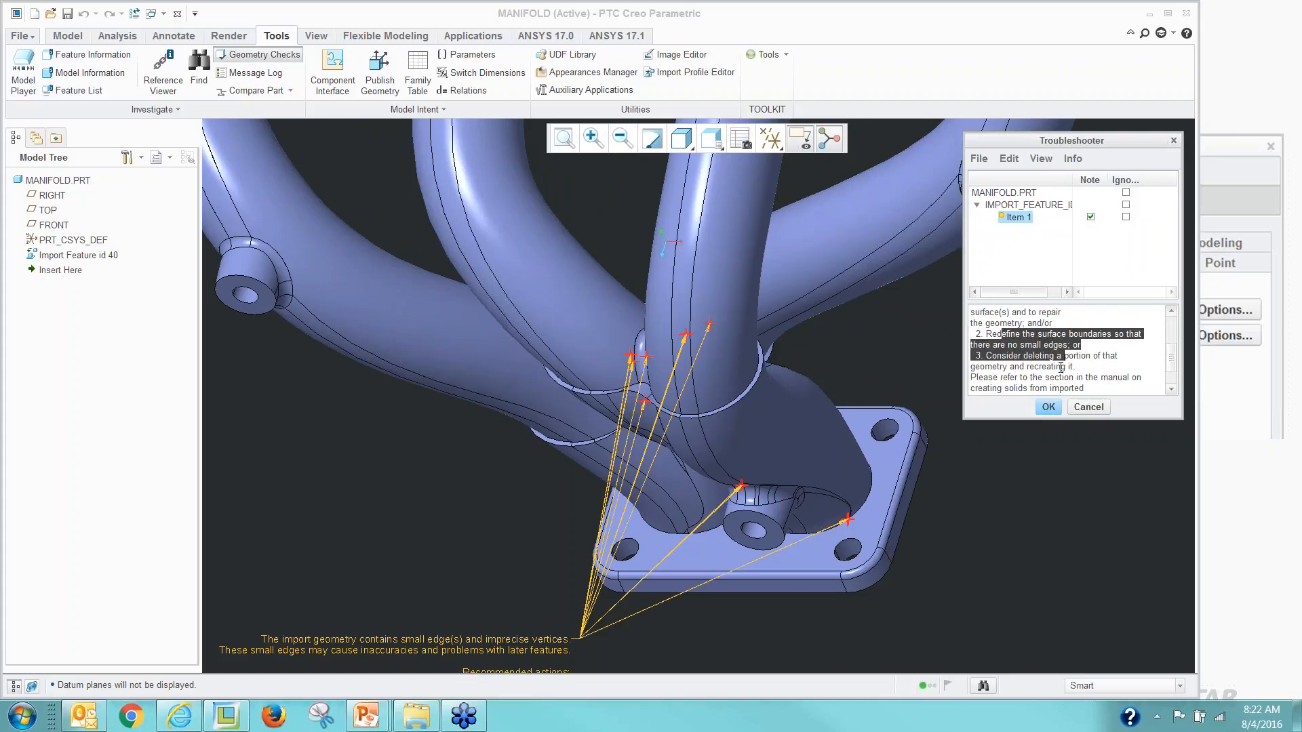
{"action": "left_click", "coordinate": [1089, 407]}
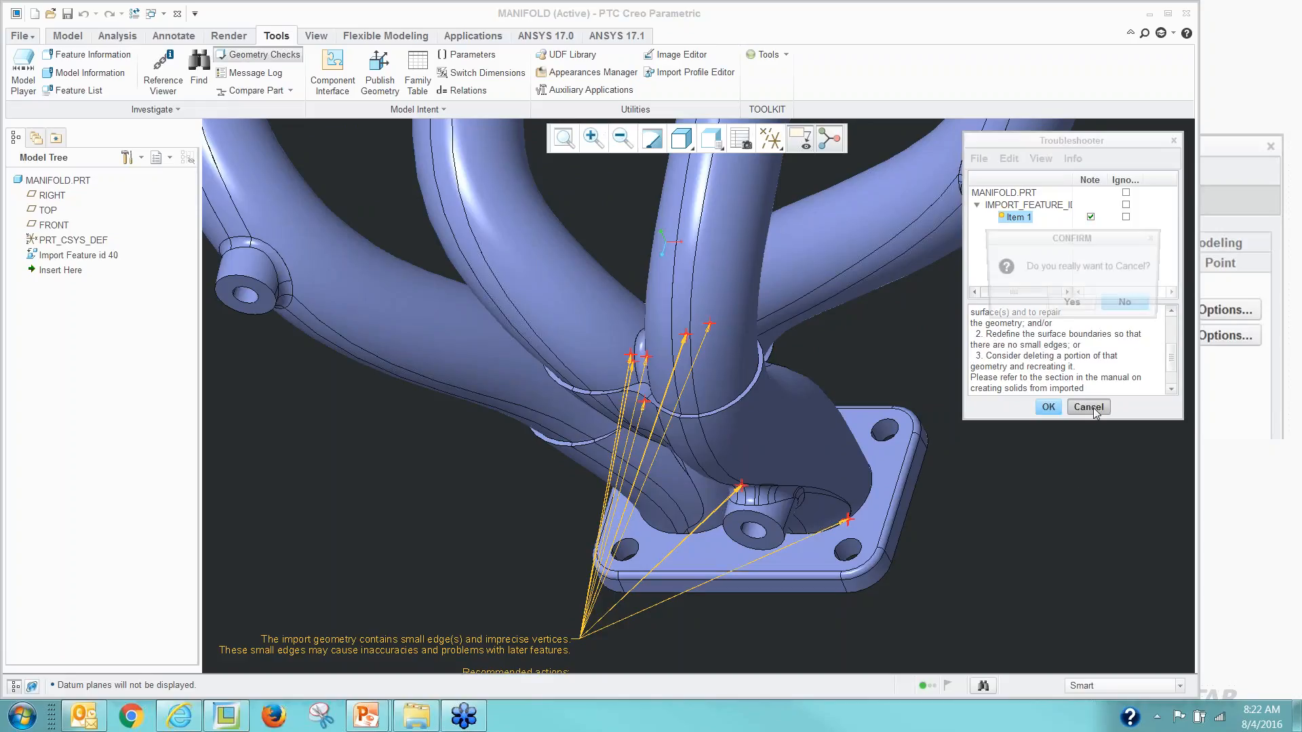
{"action": "left_click", "coordinate": [1070, 307]}
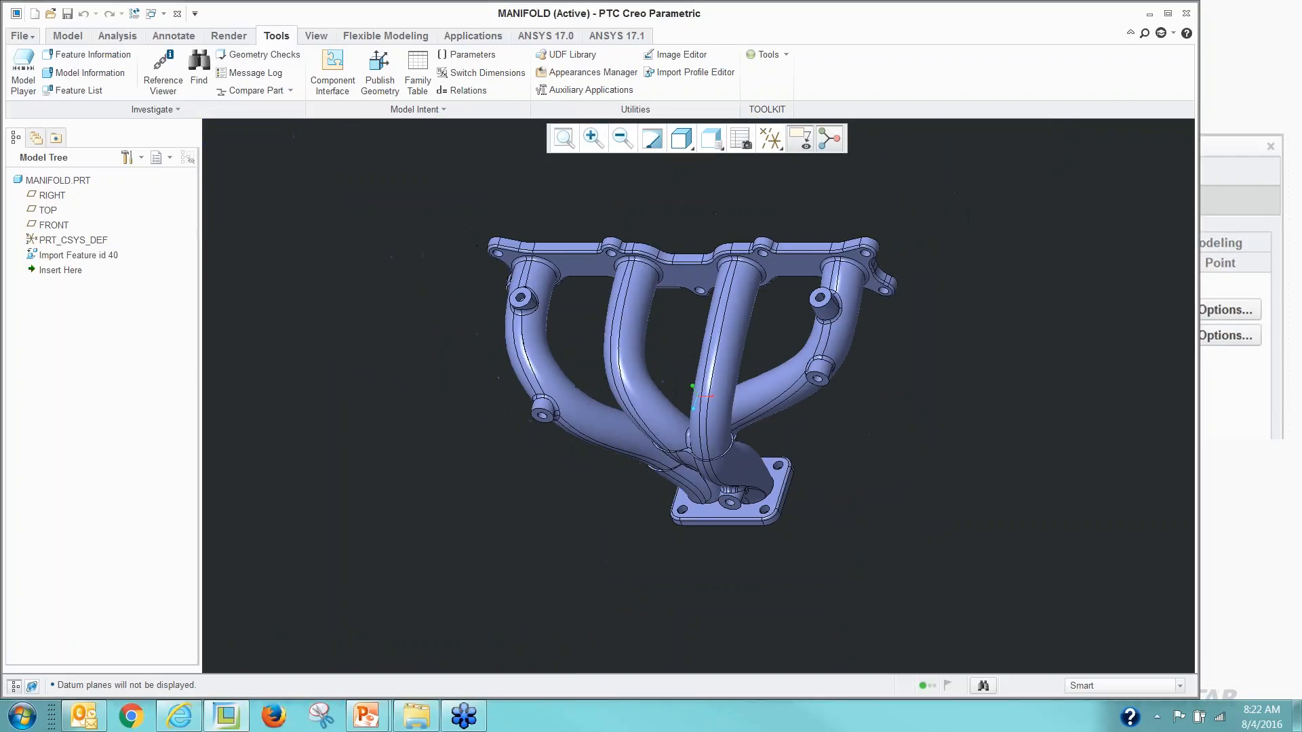
Edit the definition of the manifold's import feature and open it in Import DataDoctor.
{"action": "right_click", "coordinate": [60, 257]}
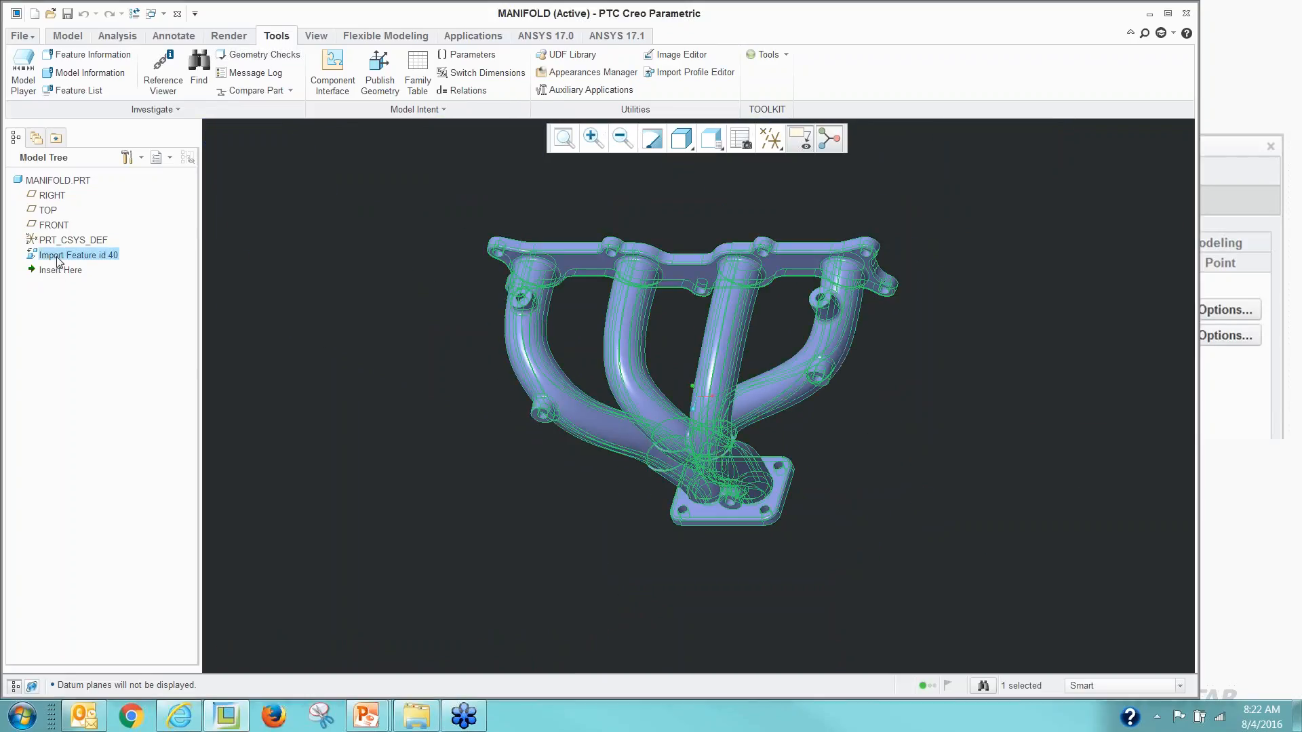
{"action": "left_click", "coordinate": [282, 381]}
{"action": "left_click", "coordinate": [521, 506]}
{"action": "right_click", "coordinate": [641, 404]}
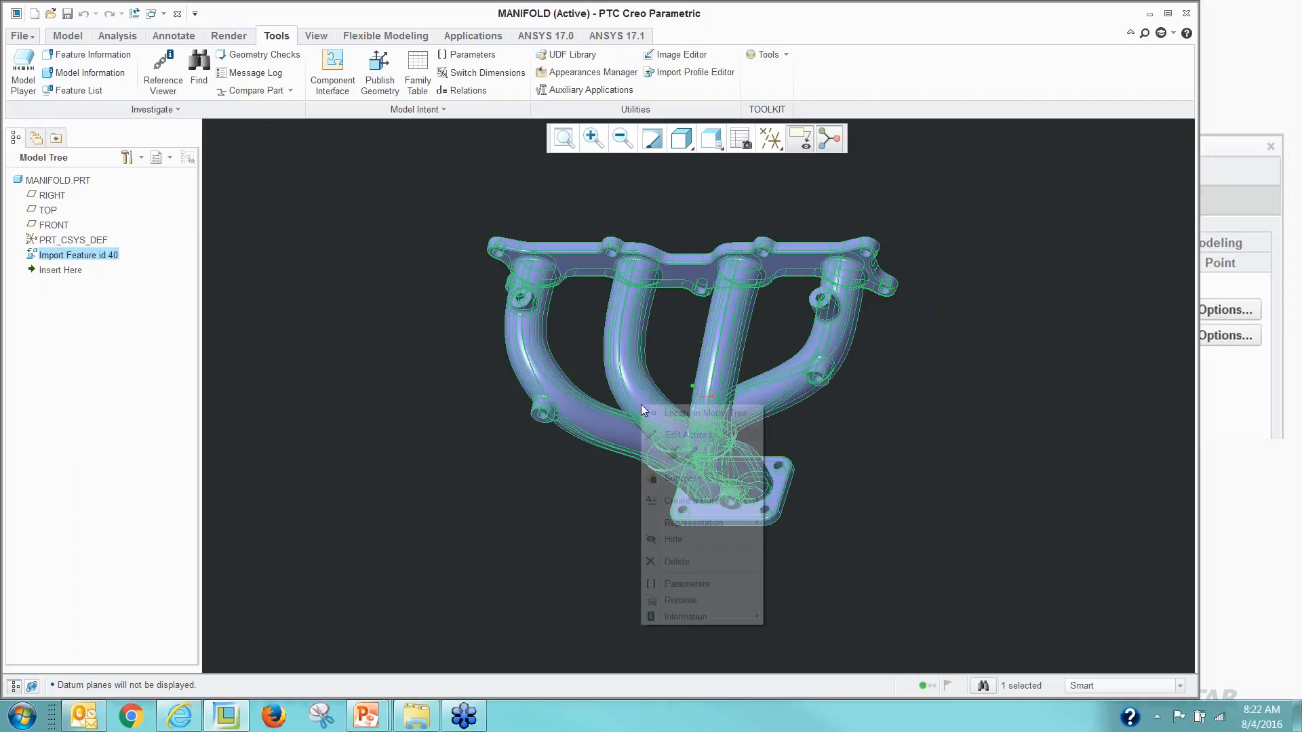
{"action": "left_click", "coordinate": [672, 454]}
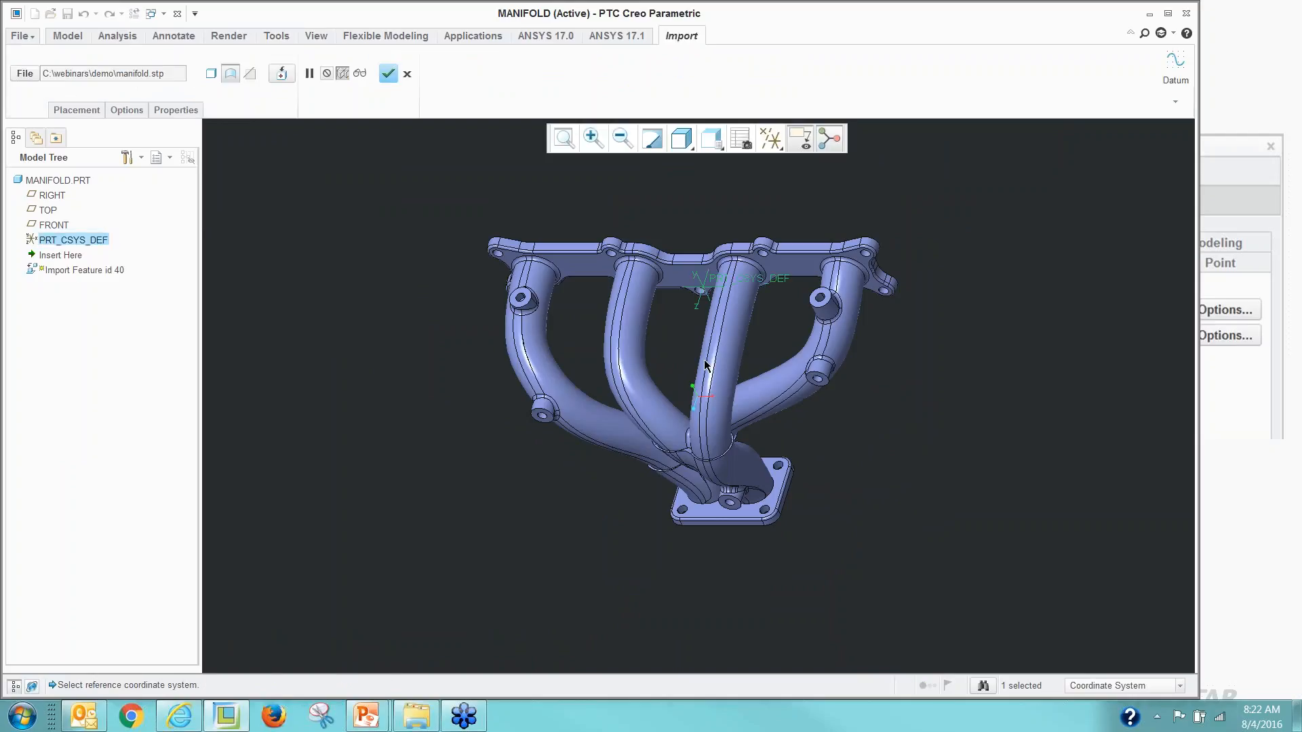
{"action": "right_click", "coordinate": [641, 330]}
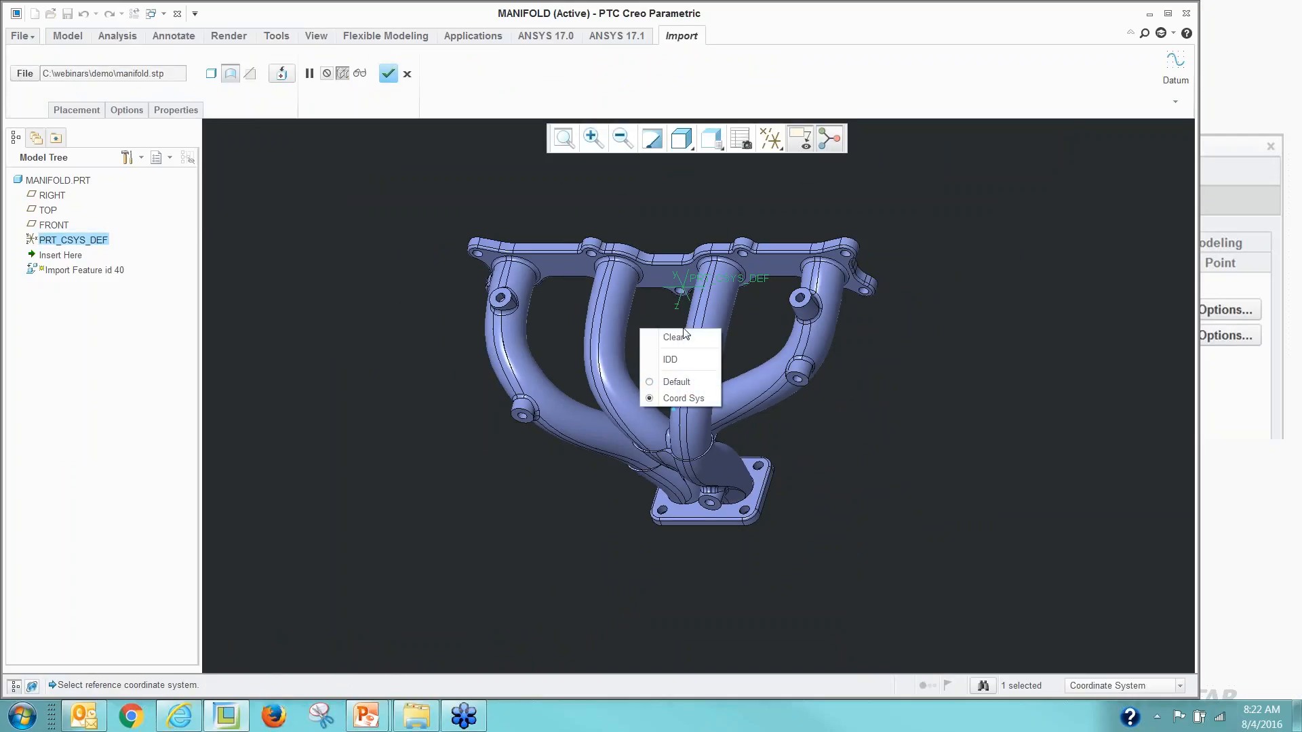
{"action": "left_click", "coordinate": [238, 384]}
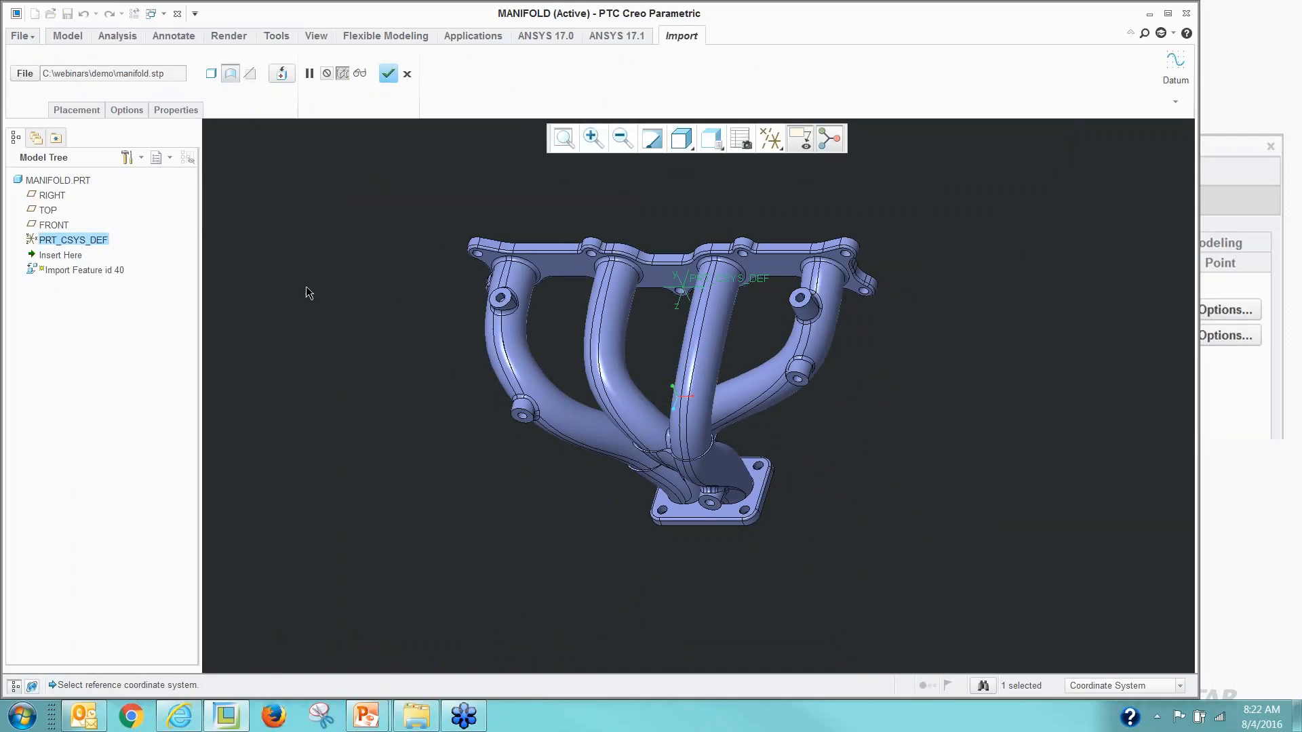
{"action": "right_click", "coordinate": [320, 356]}
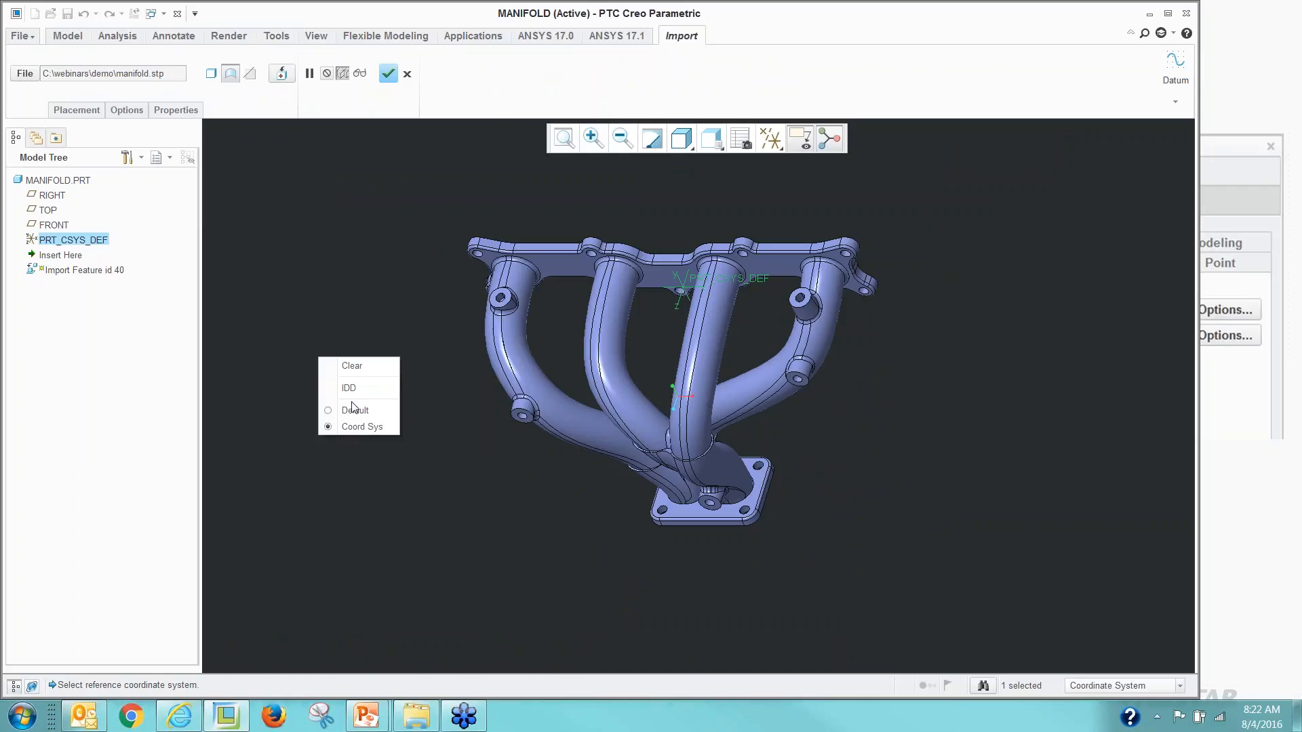
{"action": "left_click", "coordinate": [353, 384]}
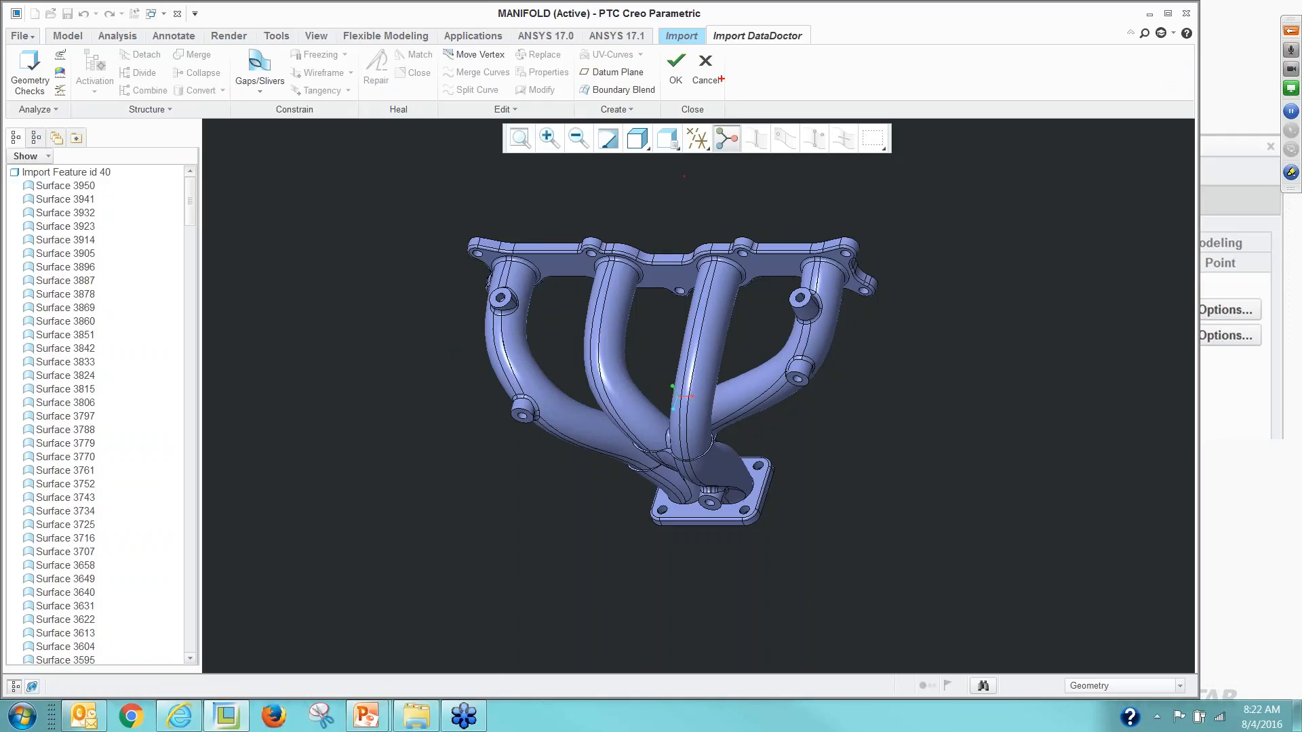
{"action": "left_click_drag", "start_coordinate": [713, 18], "coordinate": [822, 44]}
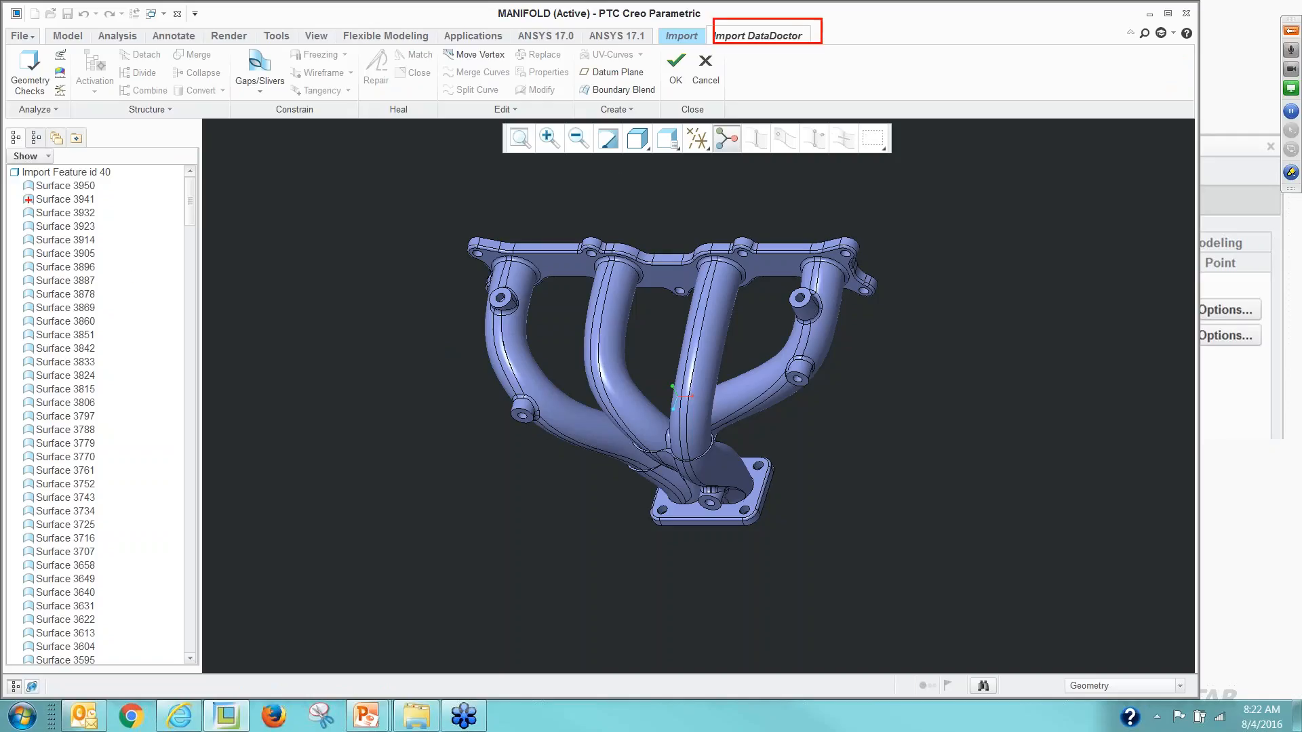
{"action": "mouse_move", "coordinate": [19, 180]}
{"action": "left_mouse_down"}
{"action": "mouse_move", "coordinate": [41, 191]}
{"action": "mouse_move", "coordinate": [106, 297]}
{"action": "mouse_move", "coordinate": [106, 636]}
{"action": "left_mouse_up"}
{"action": "key", "text": "Escape"}
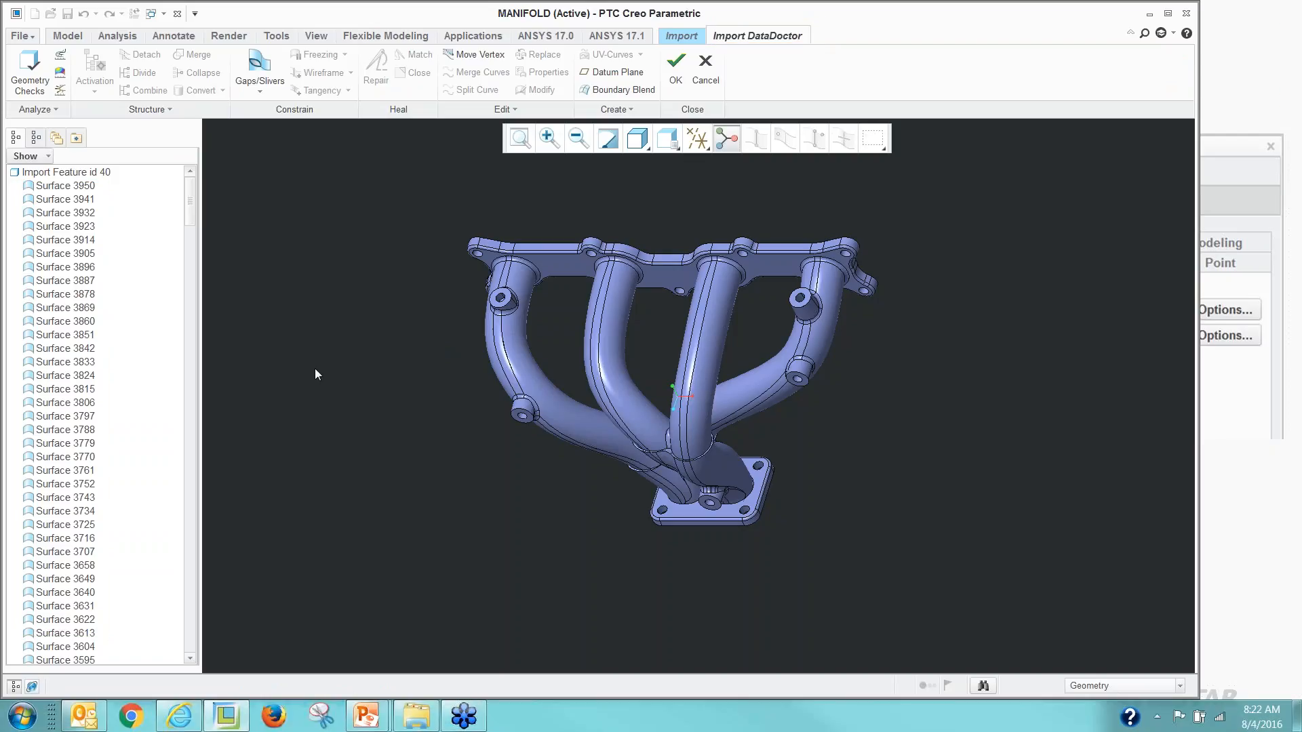
Display the manifold in No Hidden style to examine its unjoined surface edges.
{"action": "key", "text": "ctrl+3"}
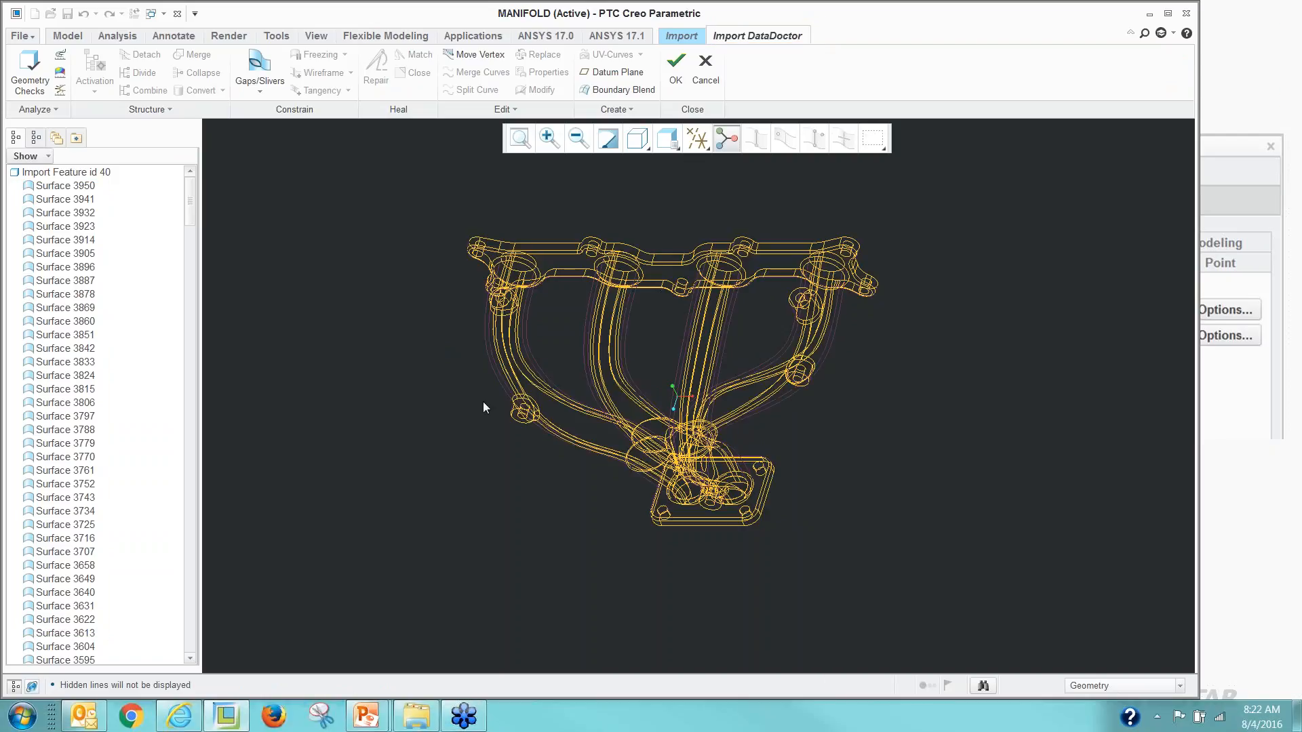
{"action": "scroll", "coordinate": [625, 335], "scroll_direction": "up", "scroll_amount": 4}
{"action": "scroll", "coordinate": [621, 343], "scroll_direction": "down", "scroll_amount": 1}
{"action": "scroll", "coordinate": [282, 383], "scroll_direction": "down", "scroll_amount": 3}
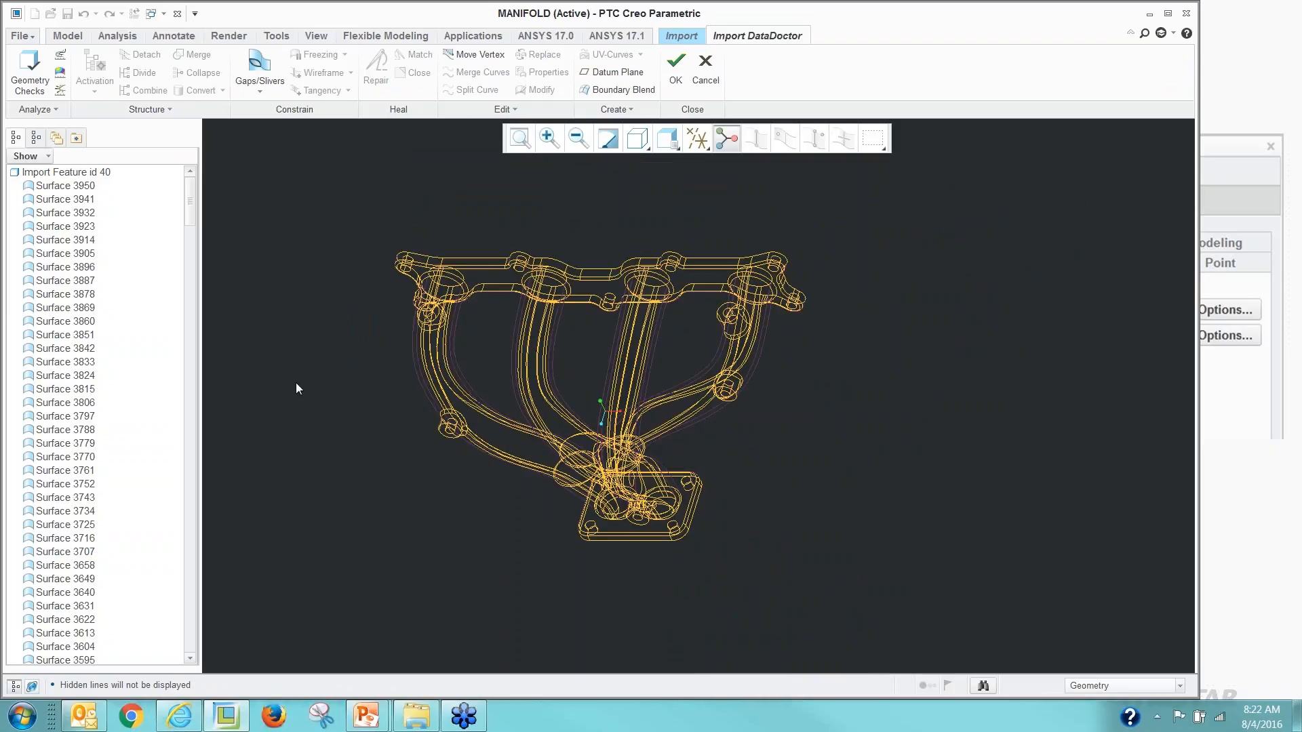
Search the import feature for gaps smaller than 1 and highlight all the gaps found on the model.
{"action": "key", "text": "ctrl+f"}
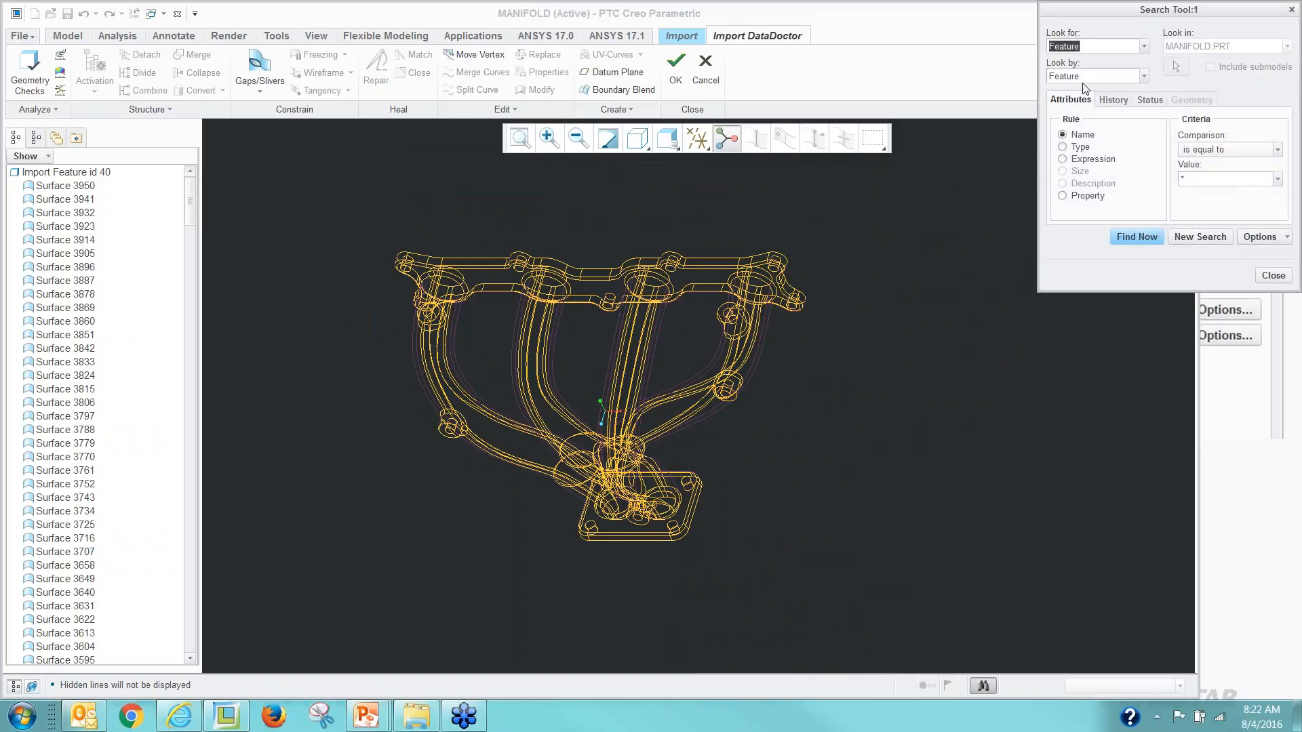
{"action": "type", "text": "aps"}
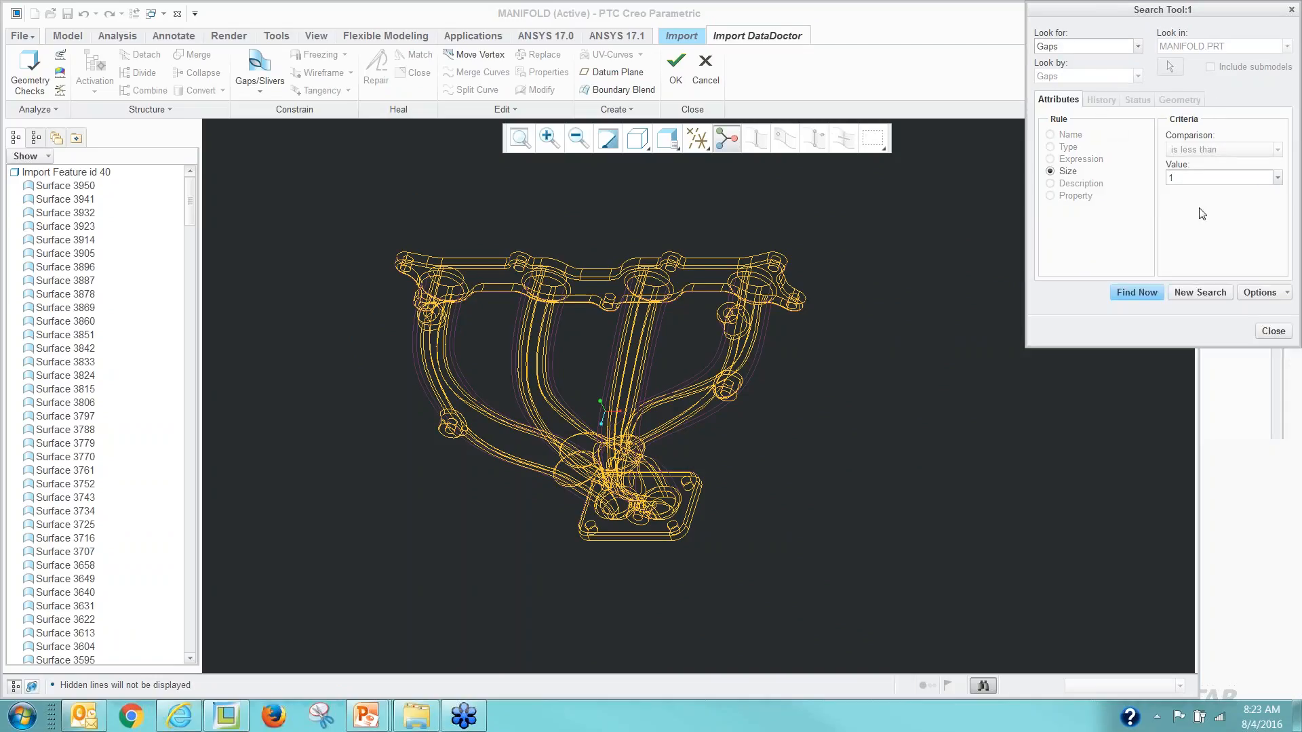
{"action": "type", "text": "1"}
{"action": "left_click", "coordinate": [1134, 292]}
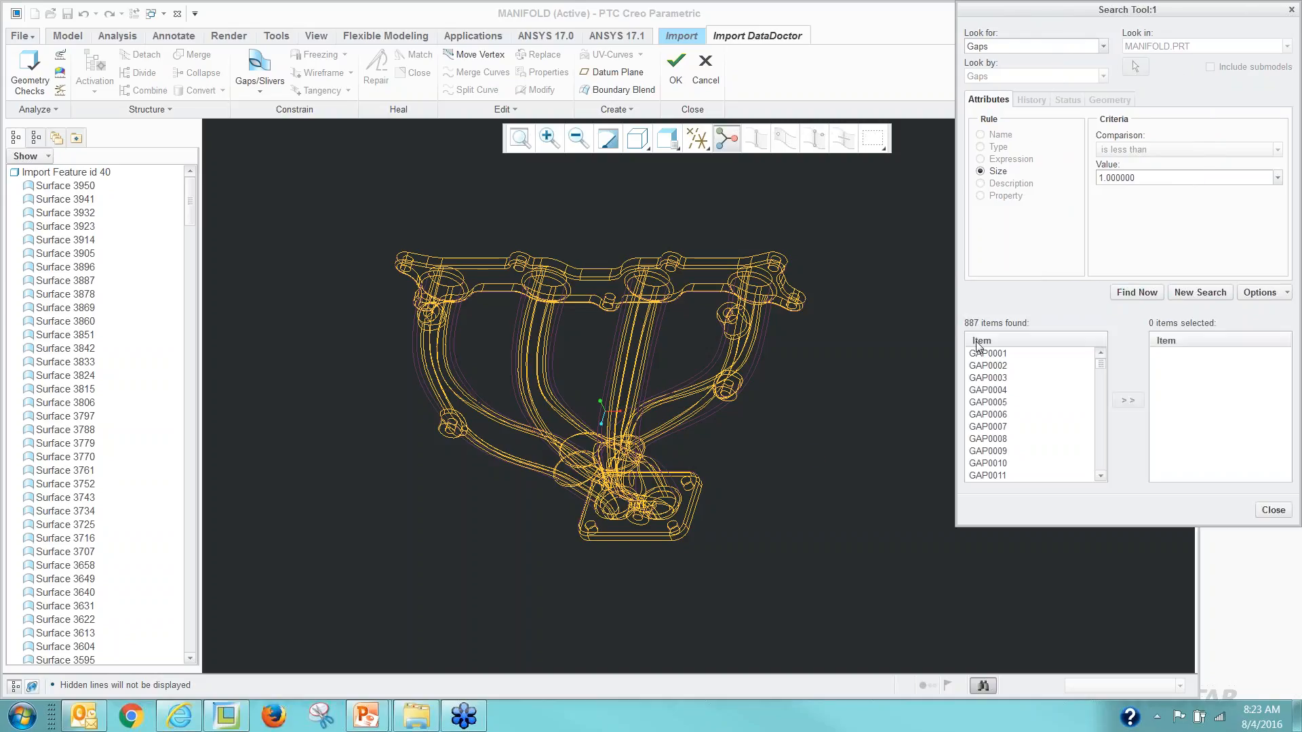
{"action": "left_click", "coordinate": [986, 368]}
{"action": "key", "text": "ctrl+a"}
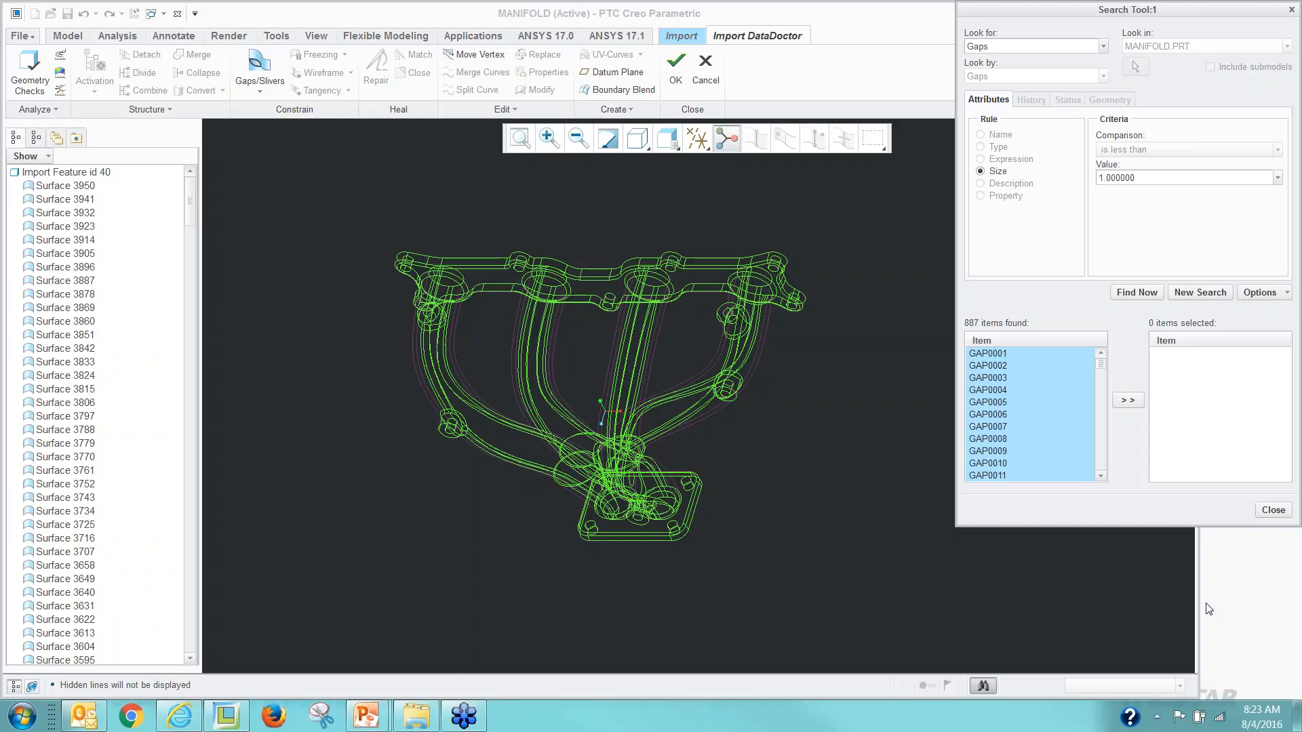
{"action": "left_click", "coordinate": [1274, 510]}
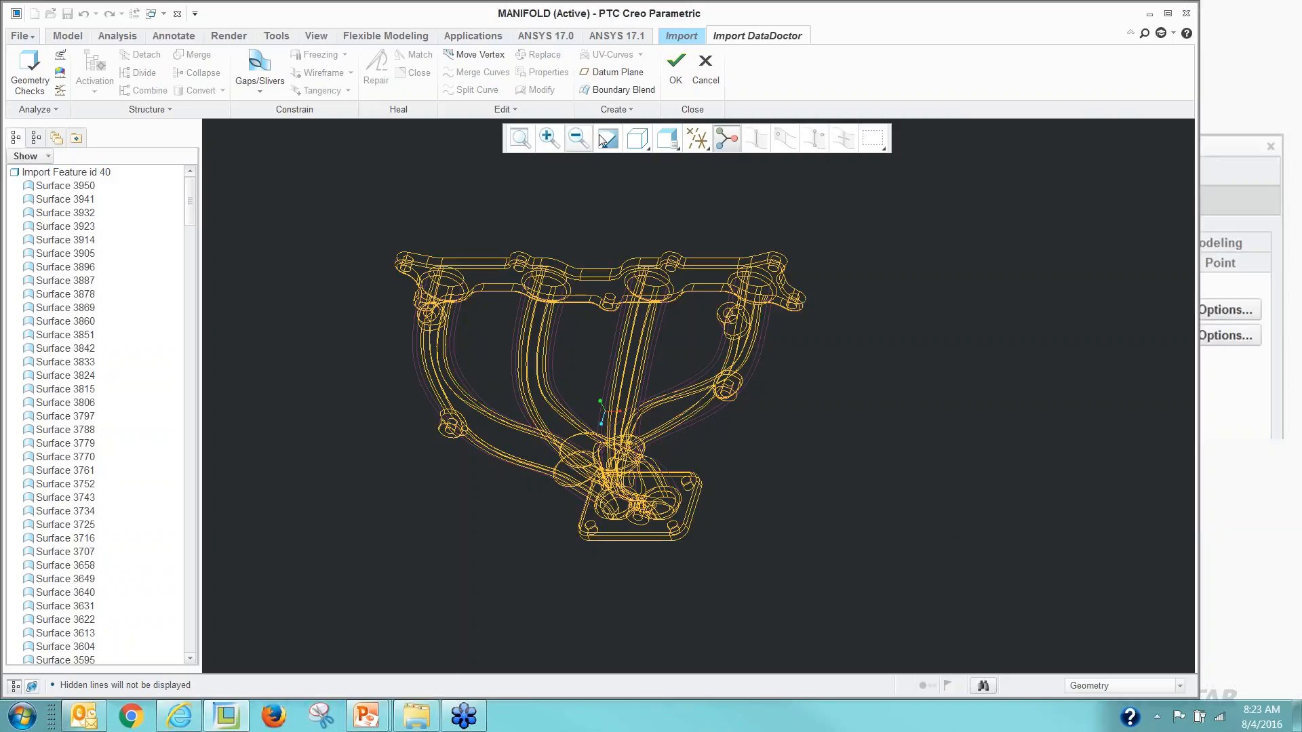
Leave Import DataDoctor and the import feature's redefinition, discarding all changes.
{"action": "left_click", "coordinate": [705, 83]}
{"action": "left_click", "coordinate": [622, 377]}
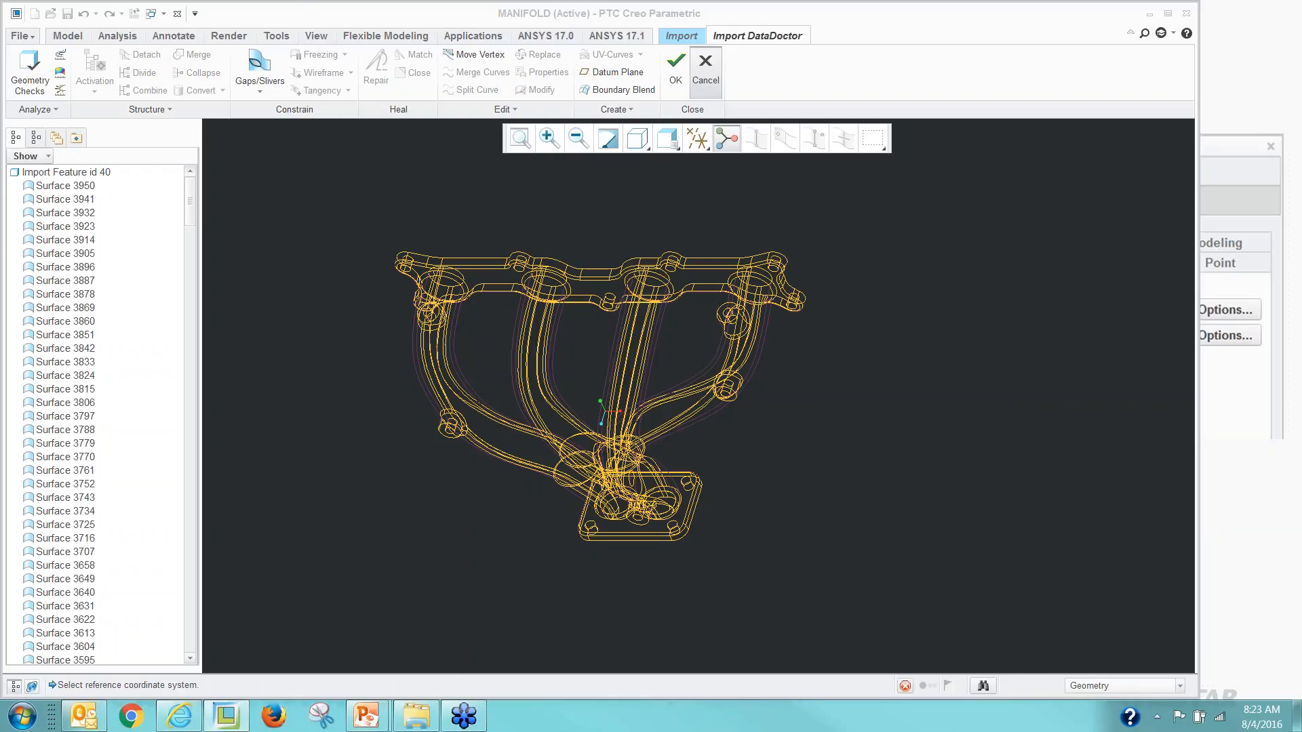
{"action": "left_click", "coordinate": [407, 73]}
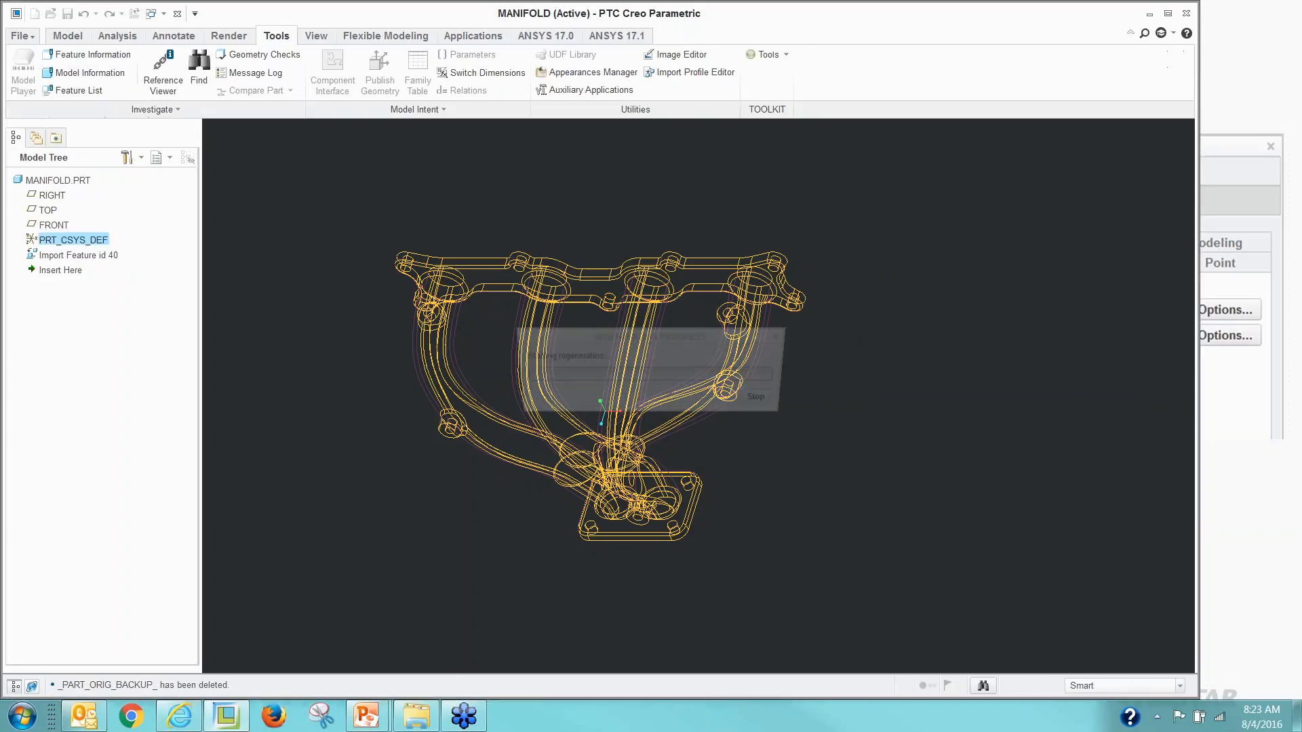
Close the manifold part and erase it from the session memory.
{"action": "left_click", "coordinate": [177, 14]}
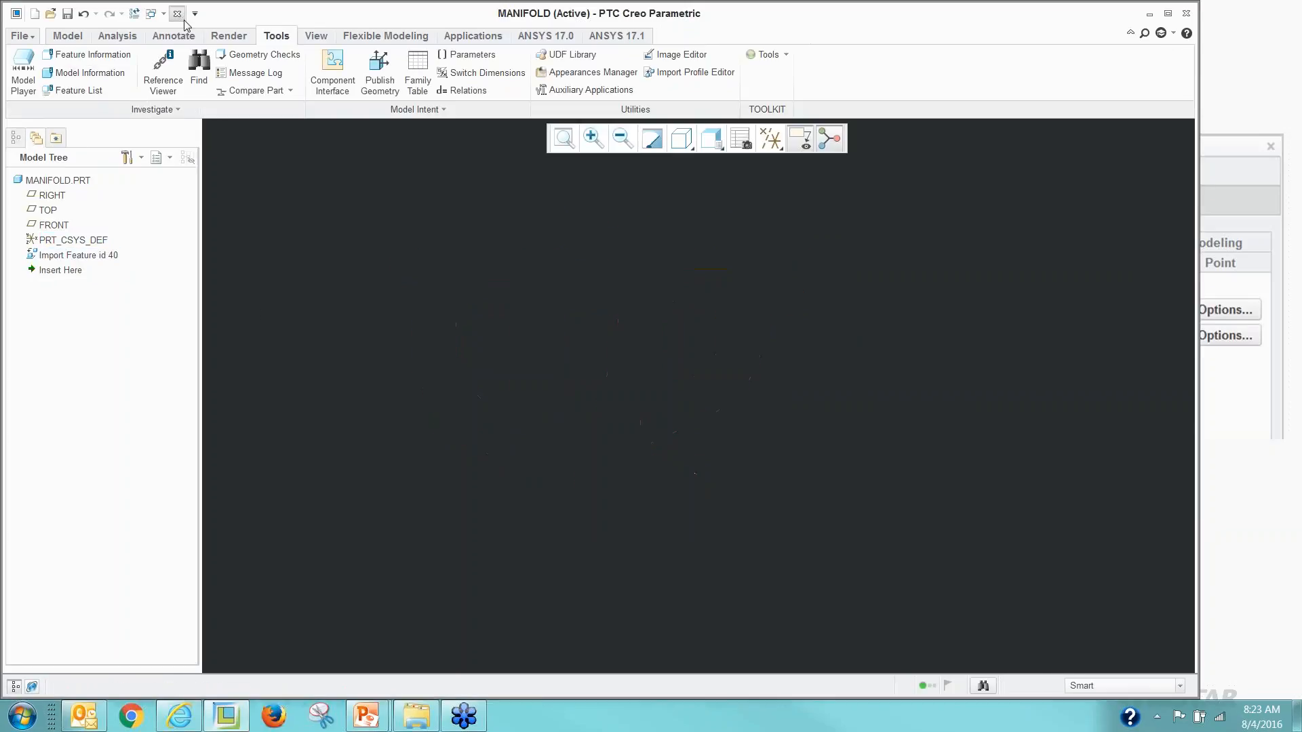
{"action": "left_click", "coordinate": [196, 73]}
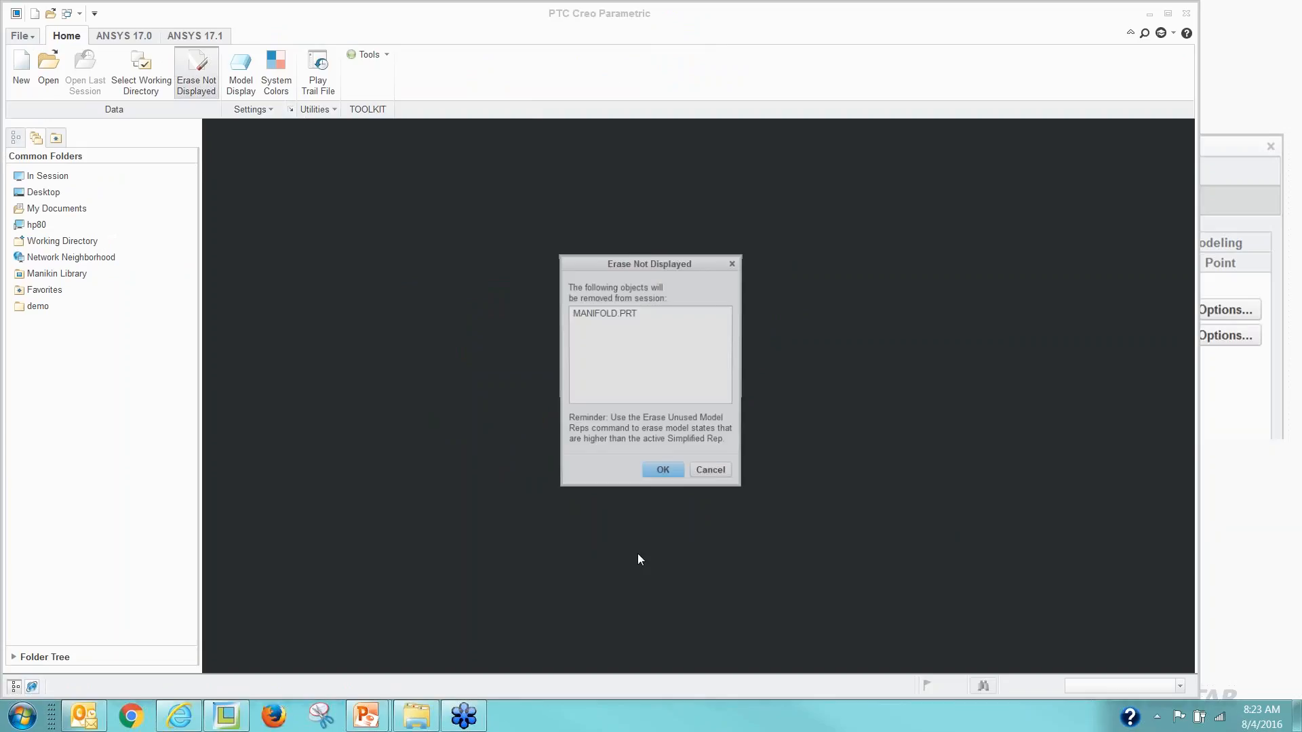
{"action": "left_click", "coordinate": [663, 470]}
Open manifold.stp from the demo folder for import and show the details of the current import profile.
{"action": "left_click", "coordinate": [66, 311]}
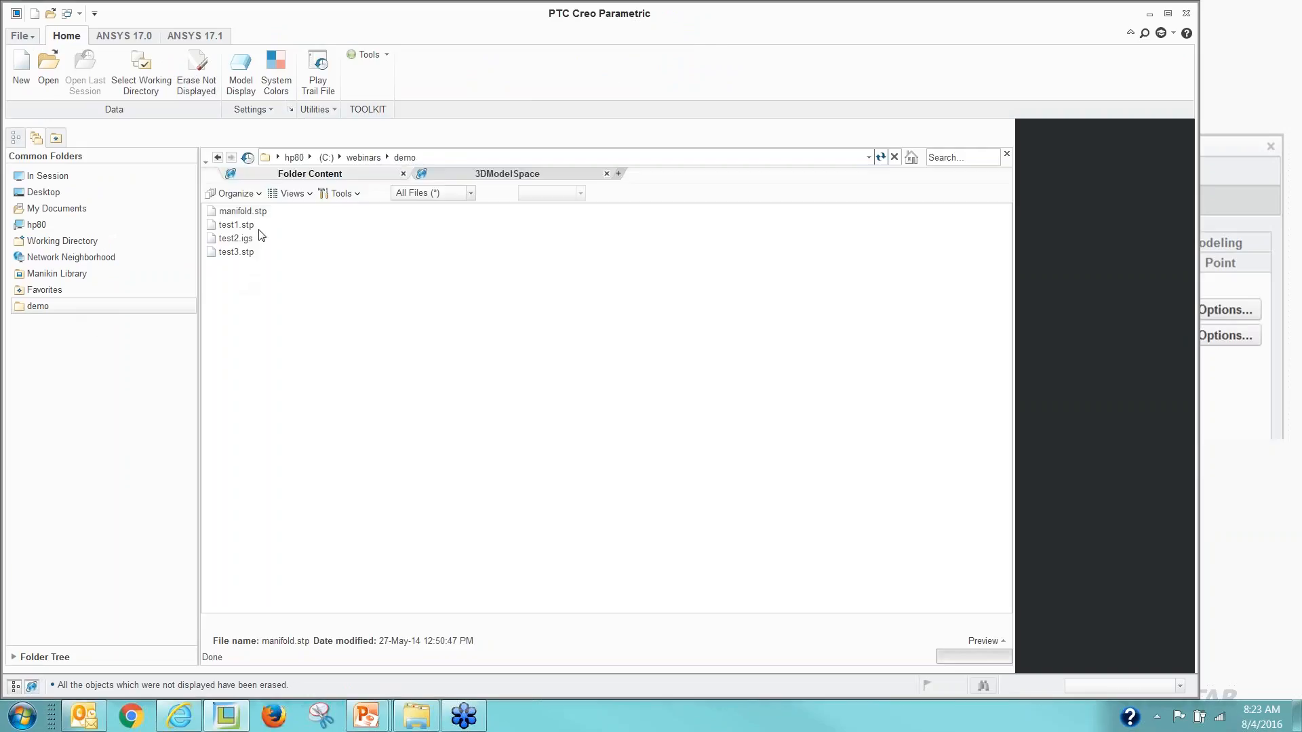
{"action": "double_click", "coordinate": [243, 211]}
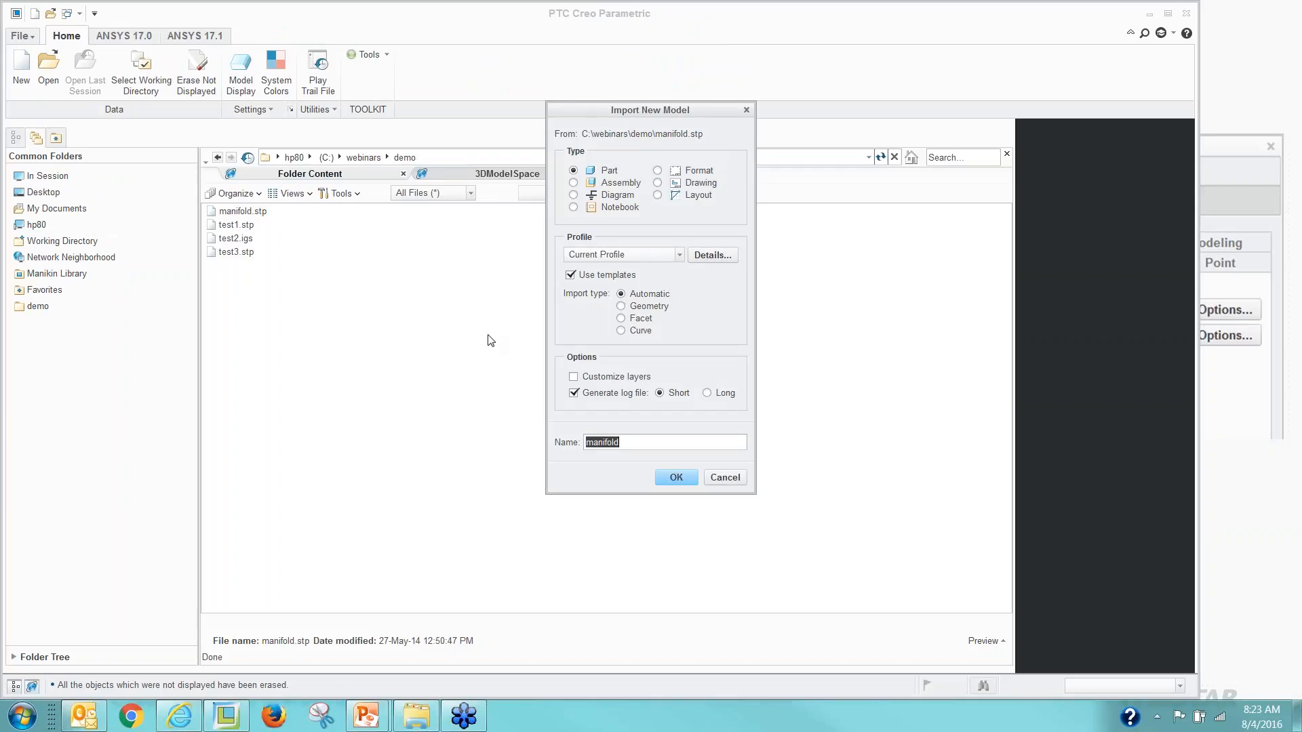
{"action": "left_click", "coordinate": [710, 254]}
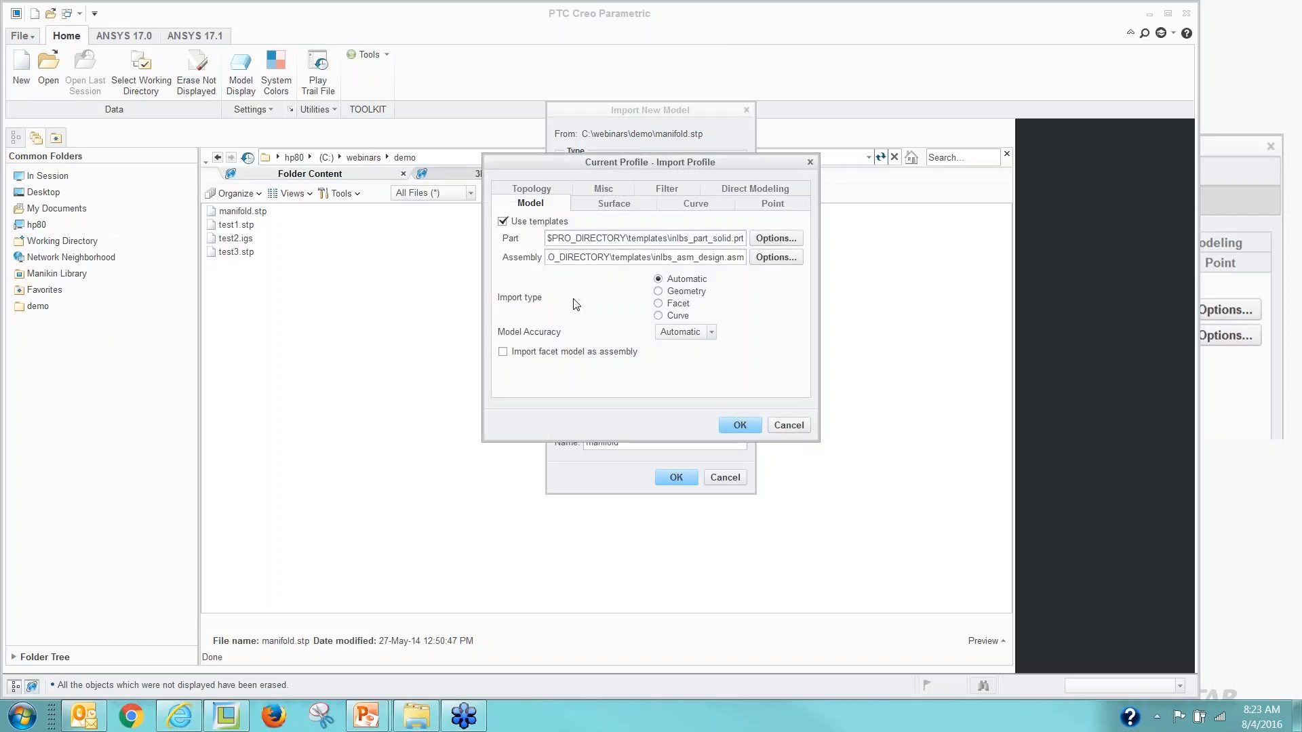
In the profile's topology settings, set both surface-joining options and Solidify closed volumes to Yes.
{"action": "left_click", "coordinate": [528, 190]}
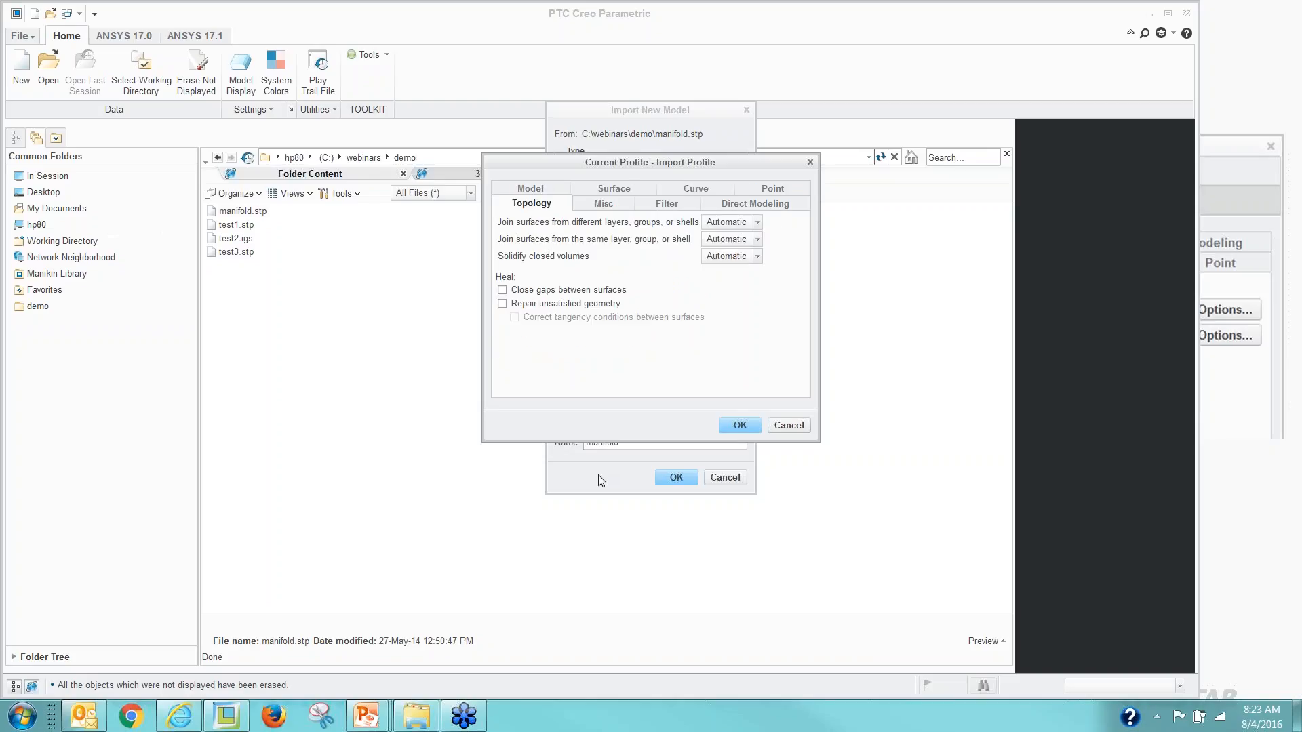
{"action": "left_click", "coordinate": [727, 222]}
{"action": "left_click", "coordinate": [729, 249]}
{"action": "left_click", "coordinate": [730, 241]}
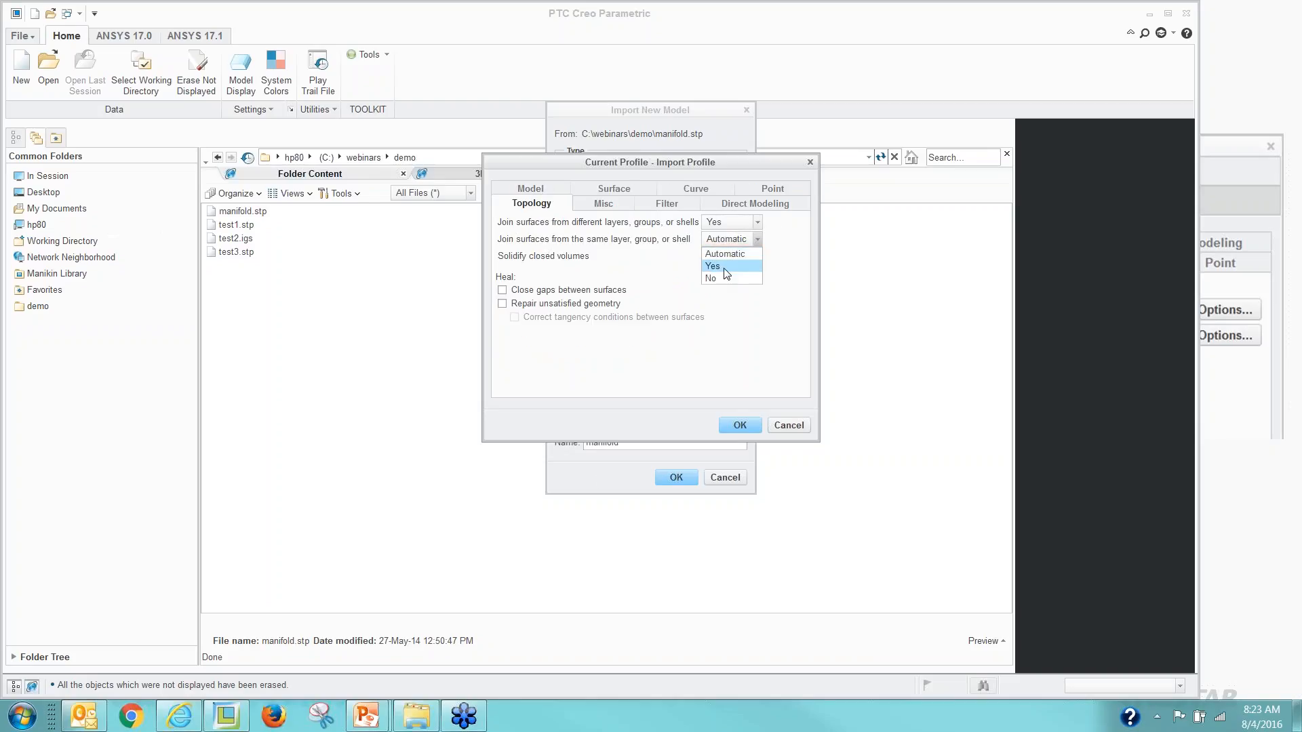
{"action": "left_click", "coordinate": [727, 266]}
{"action": "left_click", "coordinate": [721, 258]}
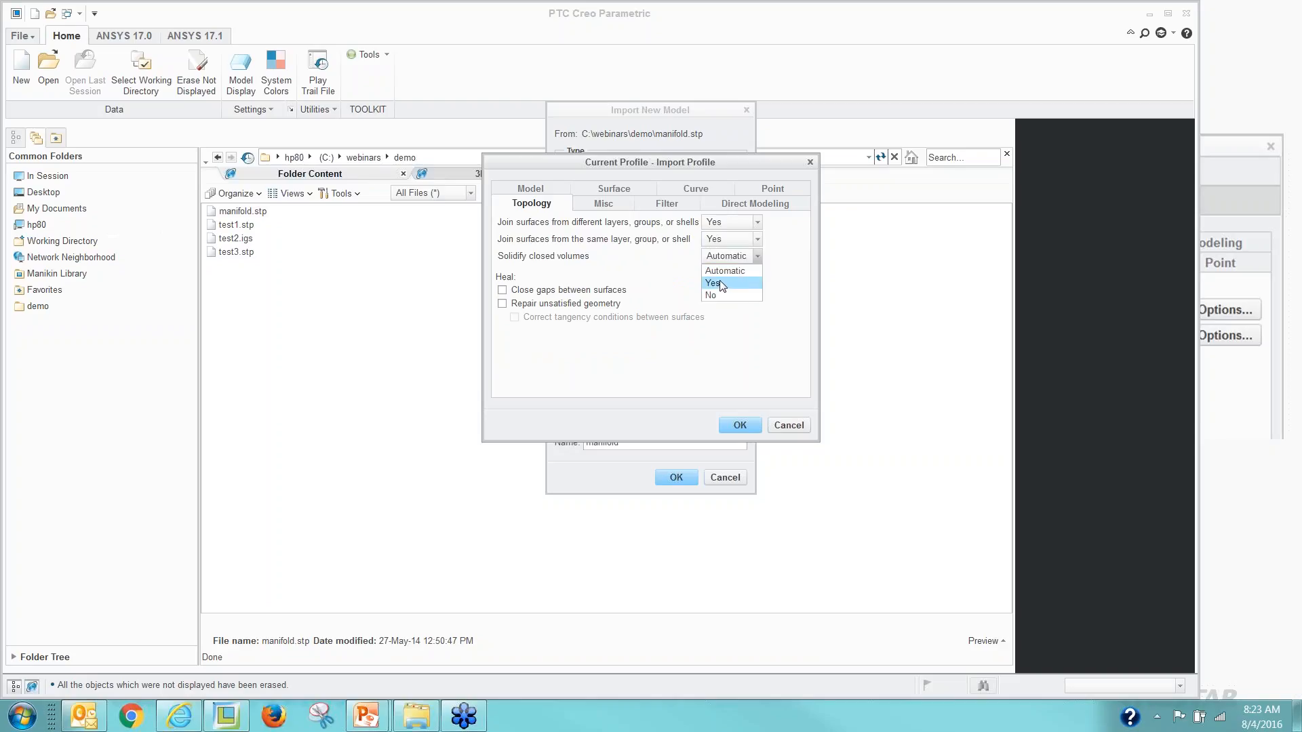
{"action": "left_click", "coordinate": [717, 284]}
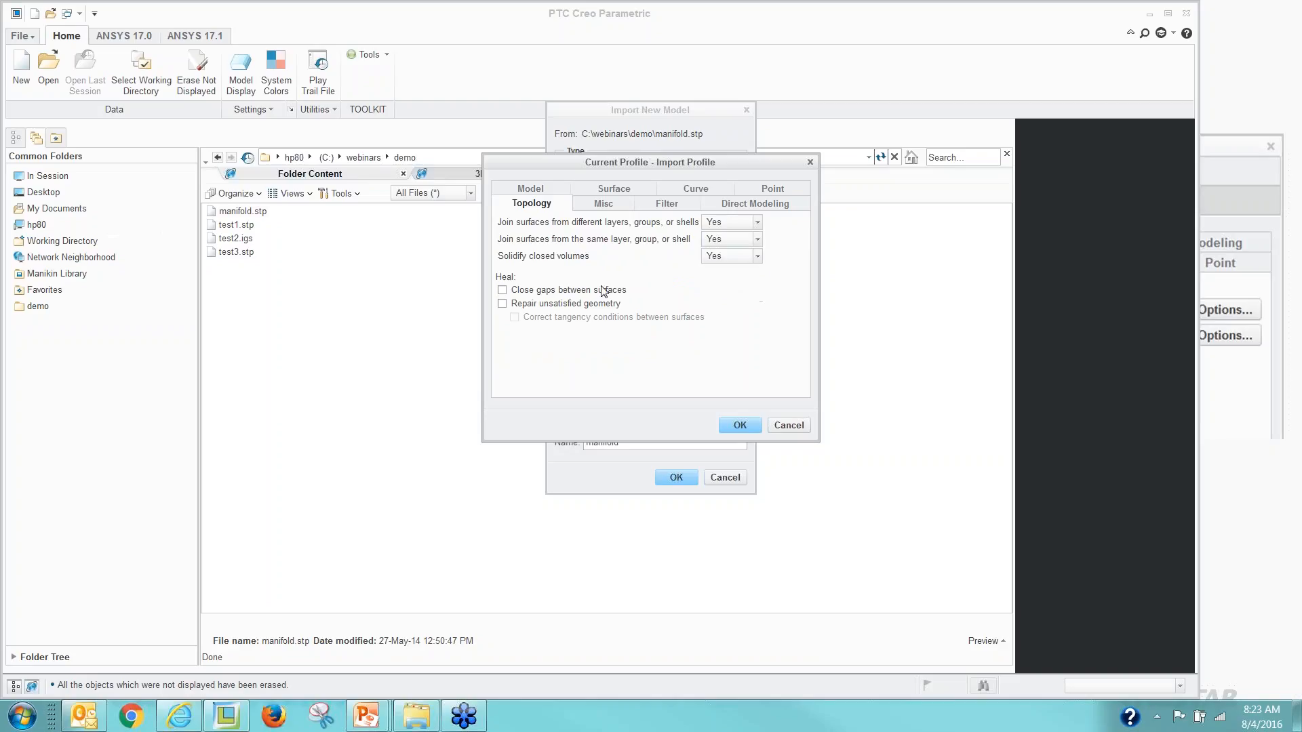
Enable closing gaps between surfaces and repairing unsatisfied geometry in the profile, and import the manifold as a part.
{"action": "left_click", "coordinate": [503, 289]}
{"action": "left_click", "coordinate": [502, 303]}
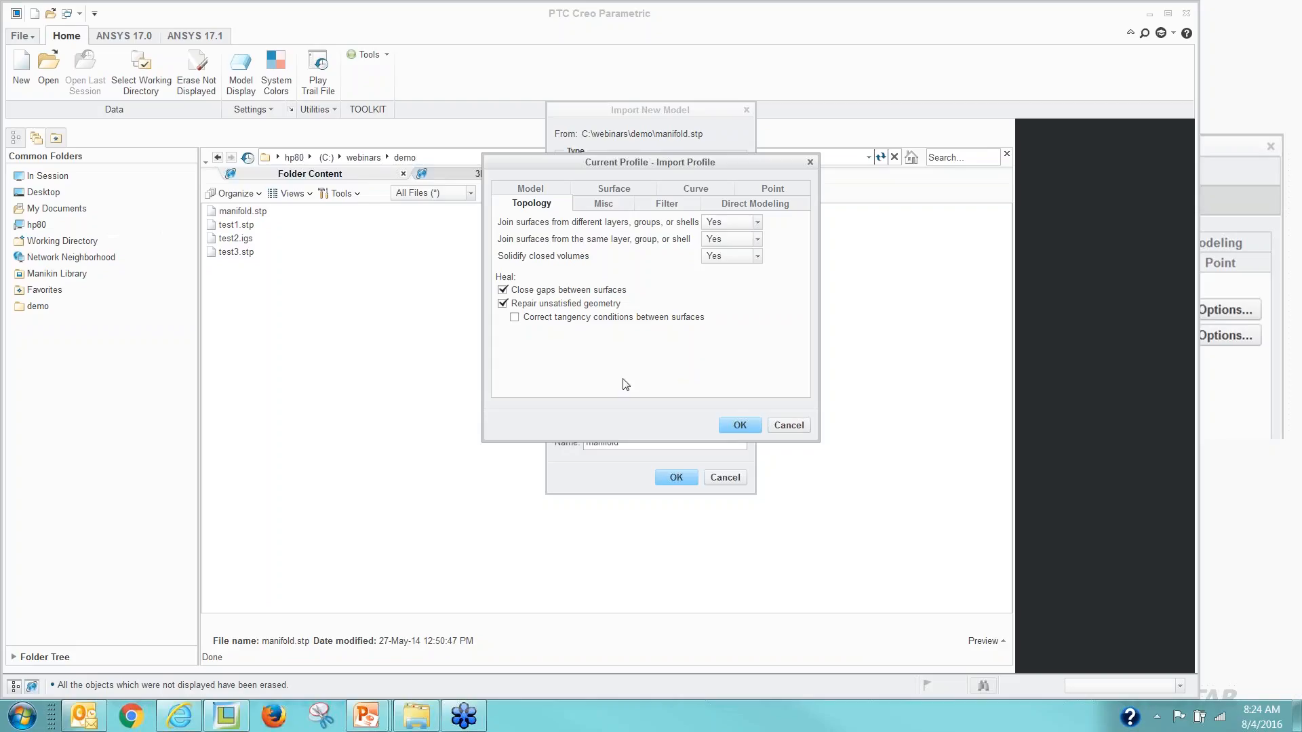
{"action": "left_click", "coordinate": [739, 425]}
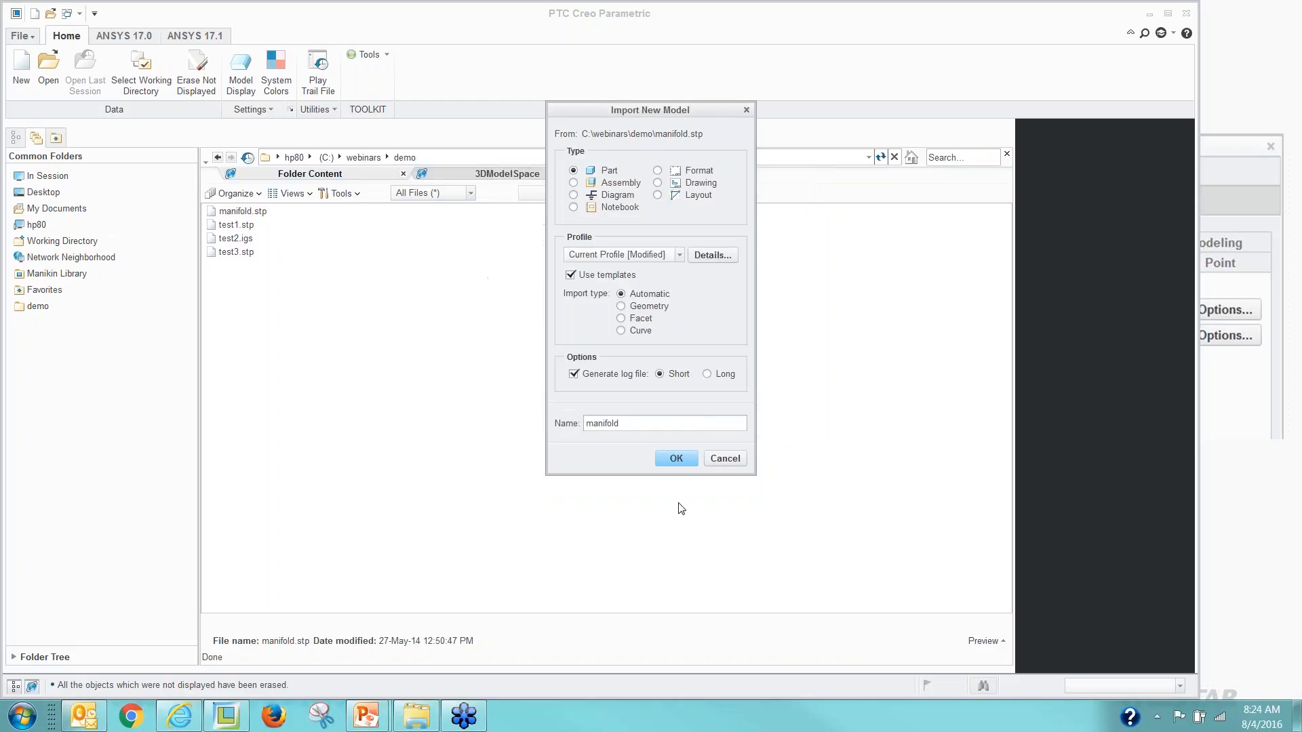
{"action": "left_click", "coordinate": [676, 454]}
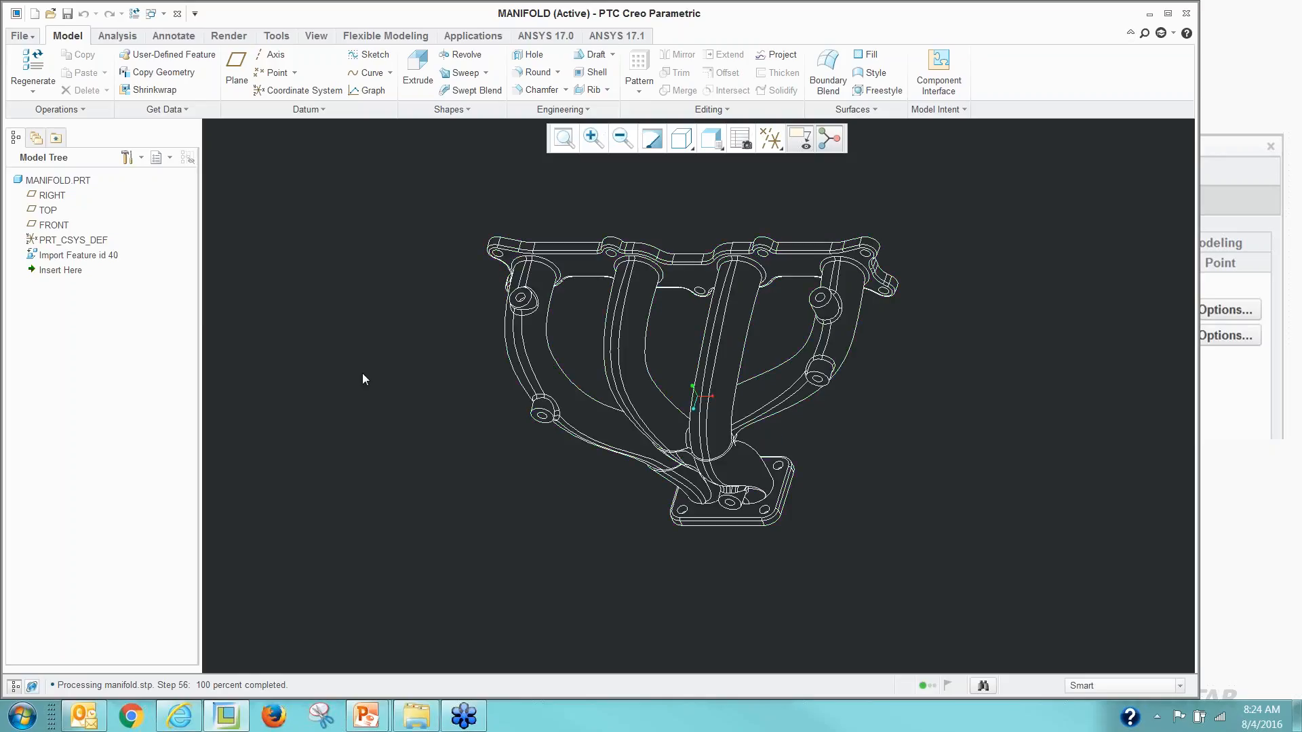
Show the manifold shaded with edges and measure the volume of the whole part.
{"action": "key", "text": "ctrl+2"}
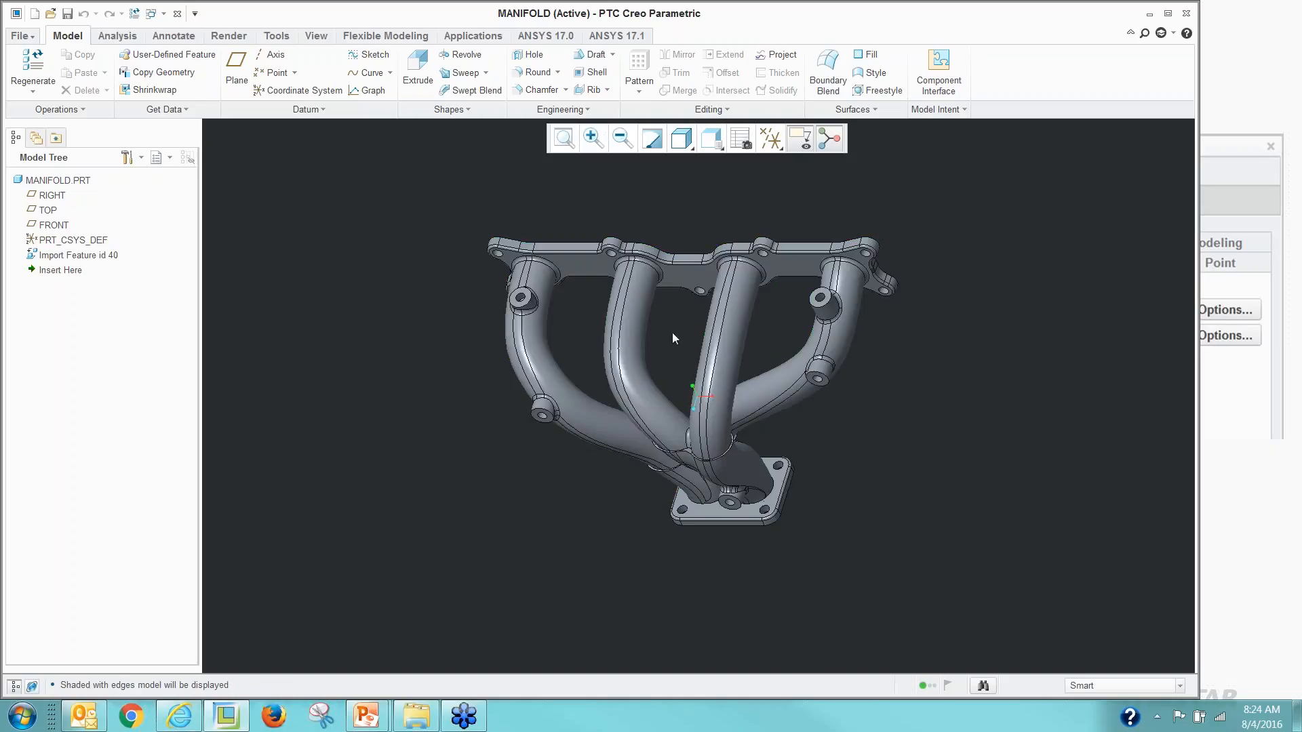
{"action": "left_click", "coordinate": [118, 35]}
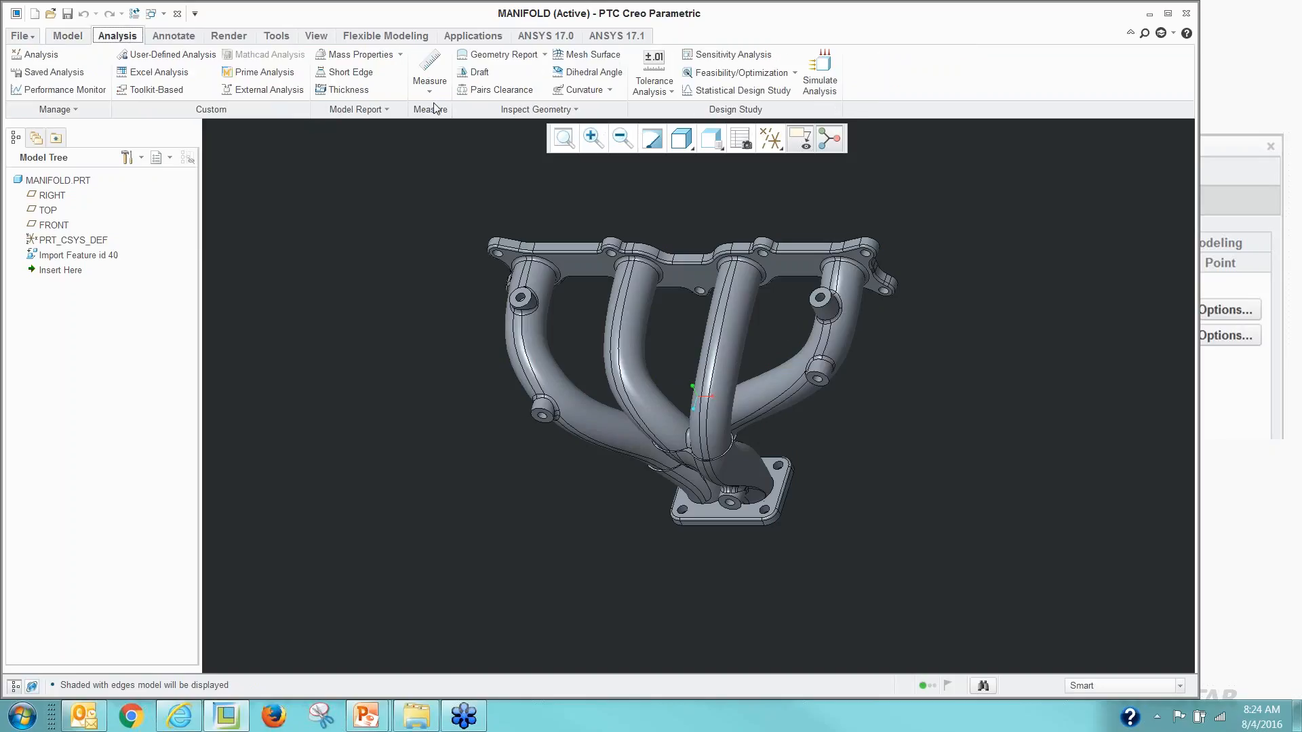
{"action": "left_click", "coordinate": [430, 94]}
{"action": "left_click", "coordinate": [449, 212]}
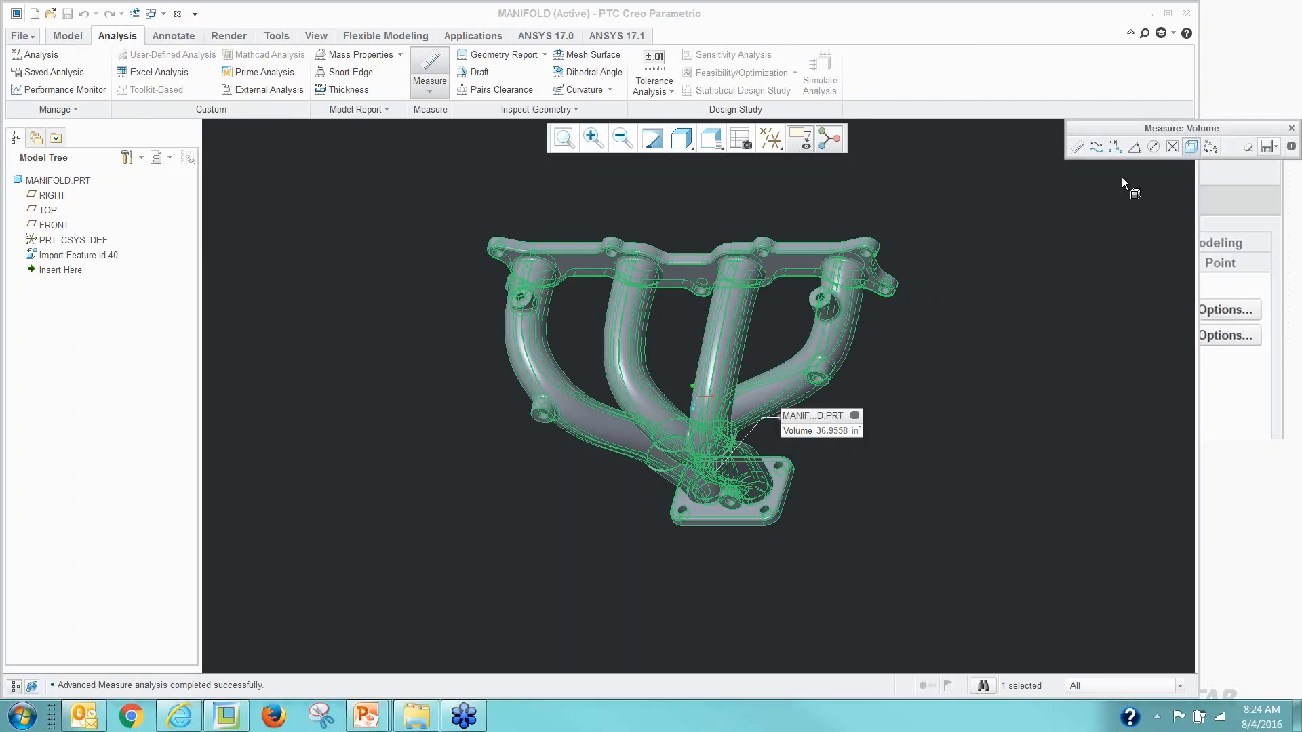
{"action": "left_click_drag", "start_coordinate": [1248, 130], "coordinate": [1151, 130]}
{"action": "left_click", "coordinate": [1194, 129]}
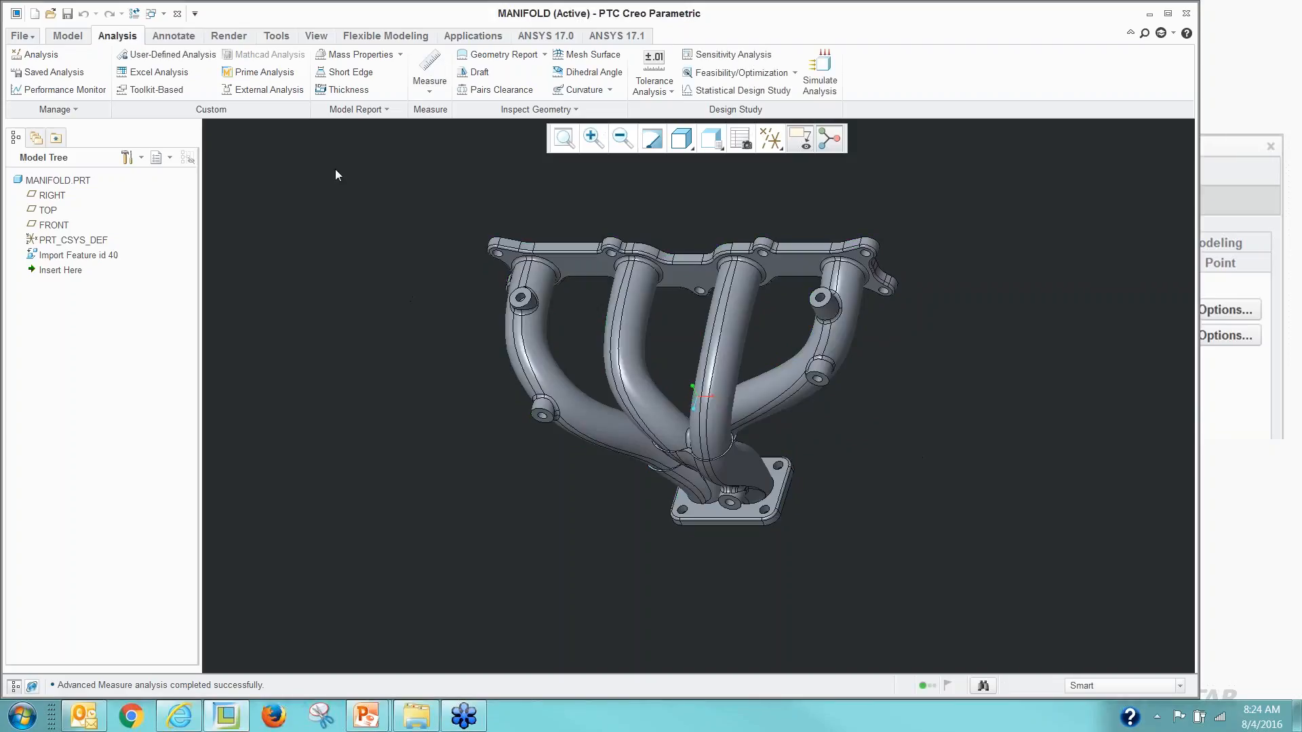
{"action": "left_click", "coordinate": [68, 35]}
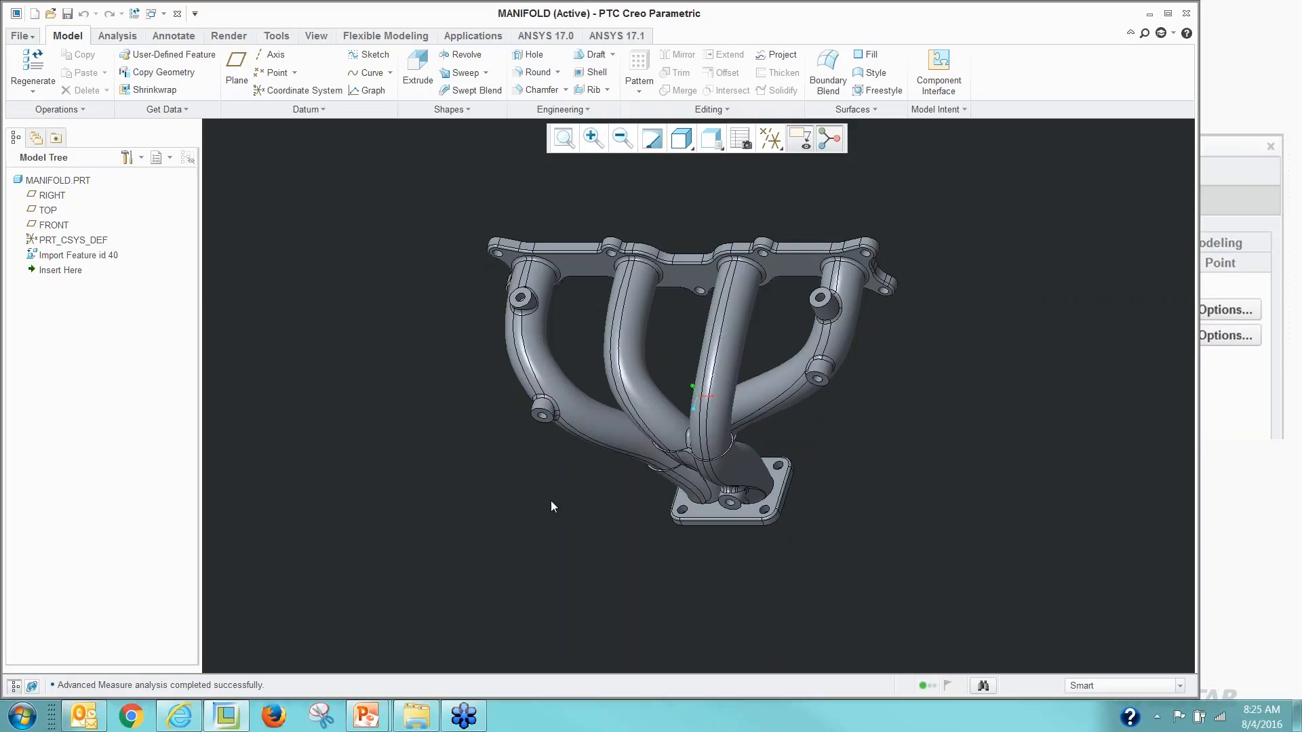
Start a Y-direction cross section through the manifold at zero offset and show it rotated in the 2D section viewer.
{"action": "left_click", "coordinate": [316, 36]}
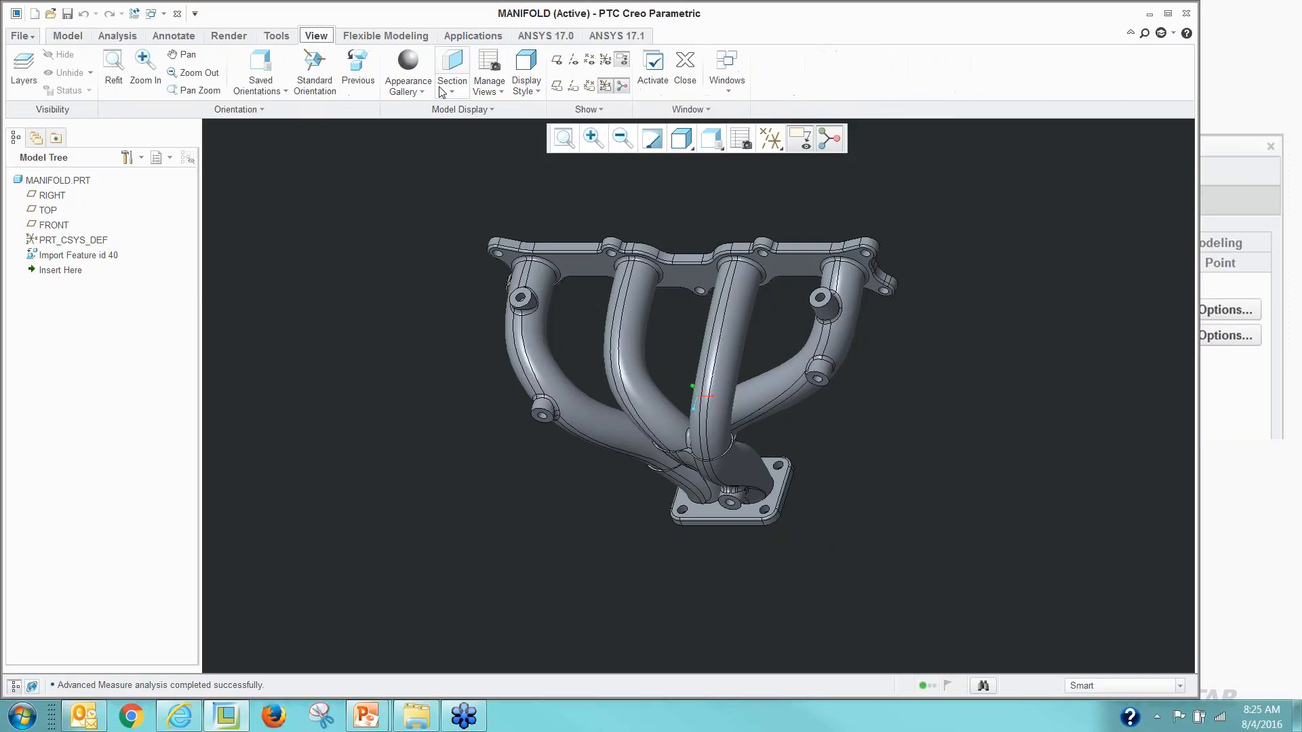
{"action": "left_click", "coordinate": [452, 90]}
{"action": "left_click", "coordinate": [475, 141]}
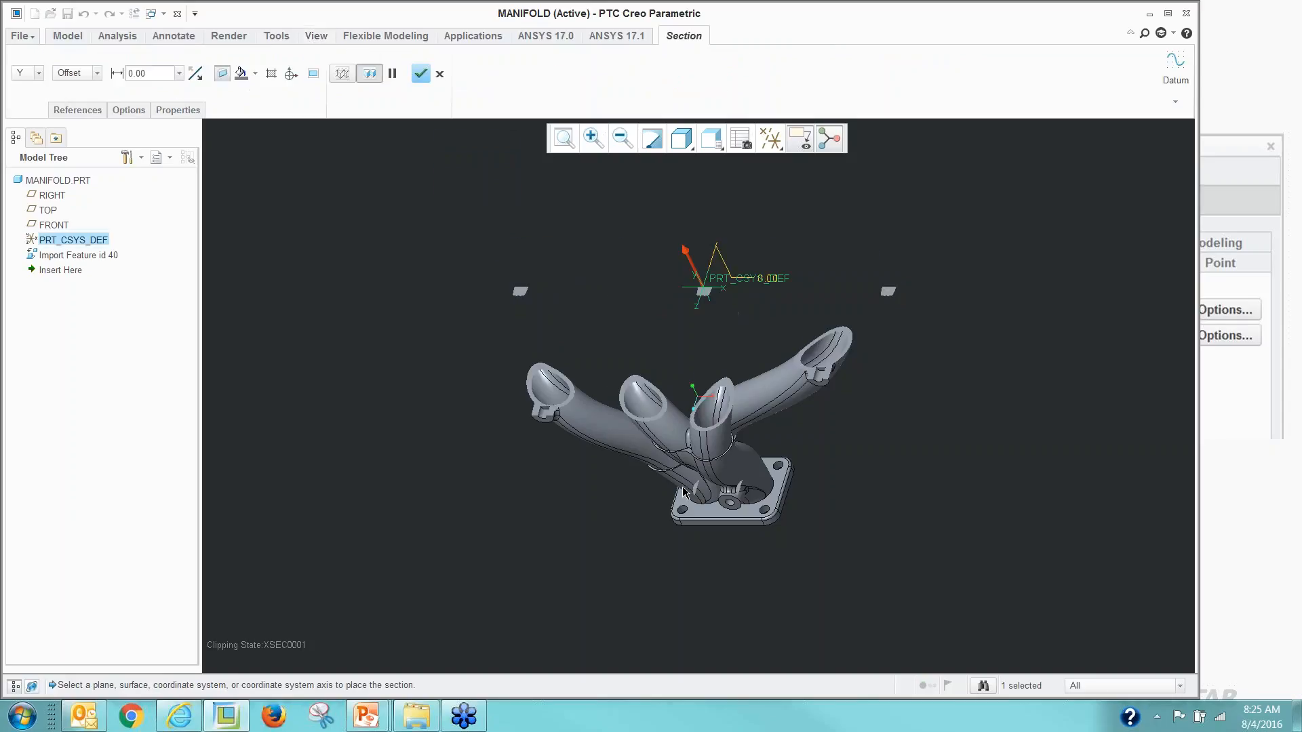
{"action": "right_click", "coordinate": [626, 318]}
{"action": "left_click", "coordinate": [651, 363]}
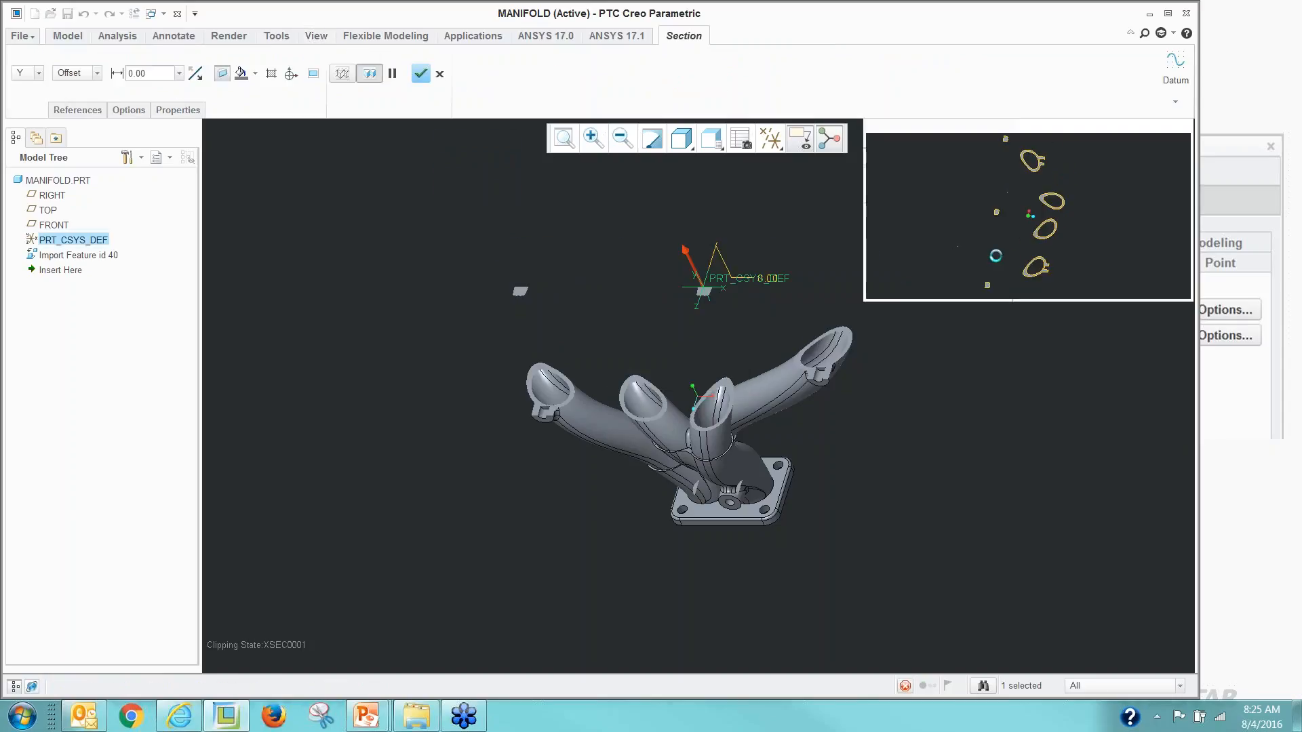
{"action": "left_click", "coordinate": [1057, 154]}
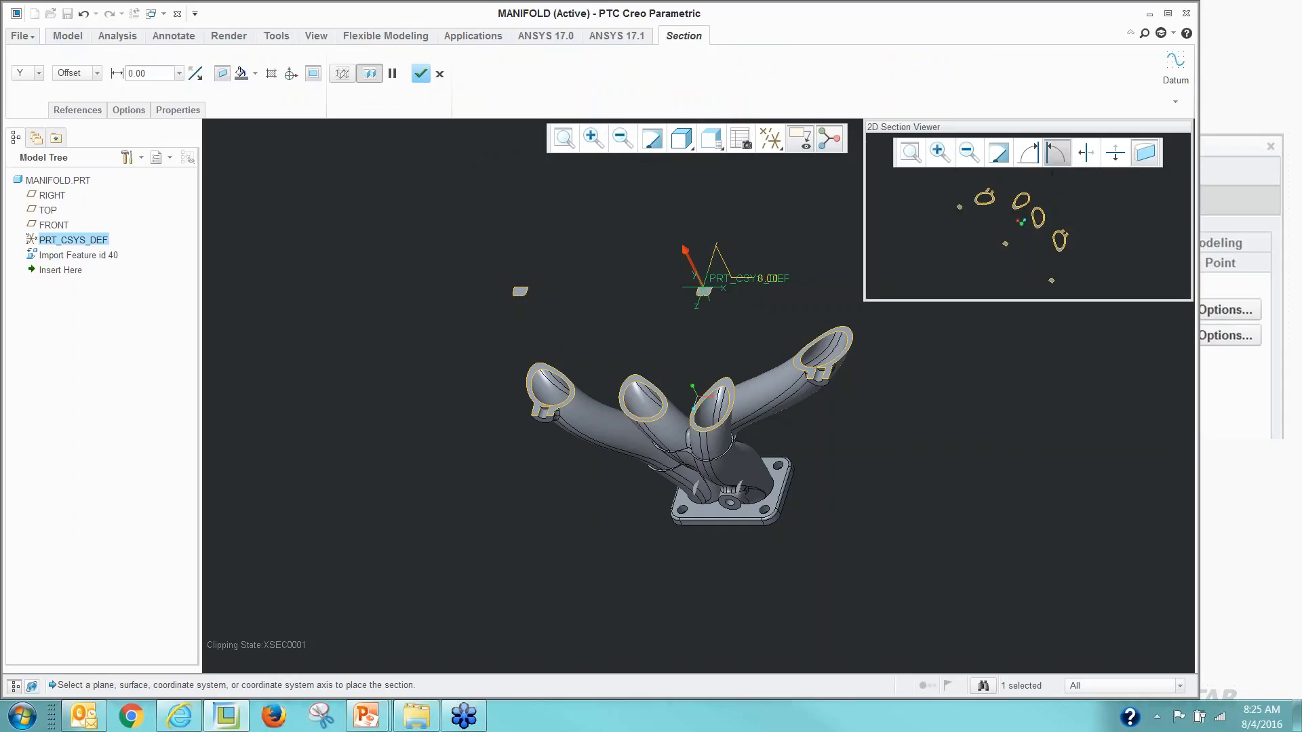
Move the section plane along the manifold tubes to offsets 4.00 and 0.84 to inspect the solid walls, and discard the section.
{"action": "left_click_drag", "start_coordinate": [687, 252], "coordinate": [705, 440]}
{"action": "scroll", "coordinate": [705, 440], "scroll_direction": "up", "scroll_amount": 8}
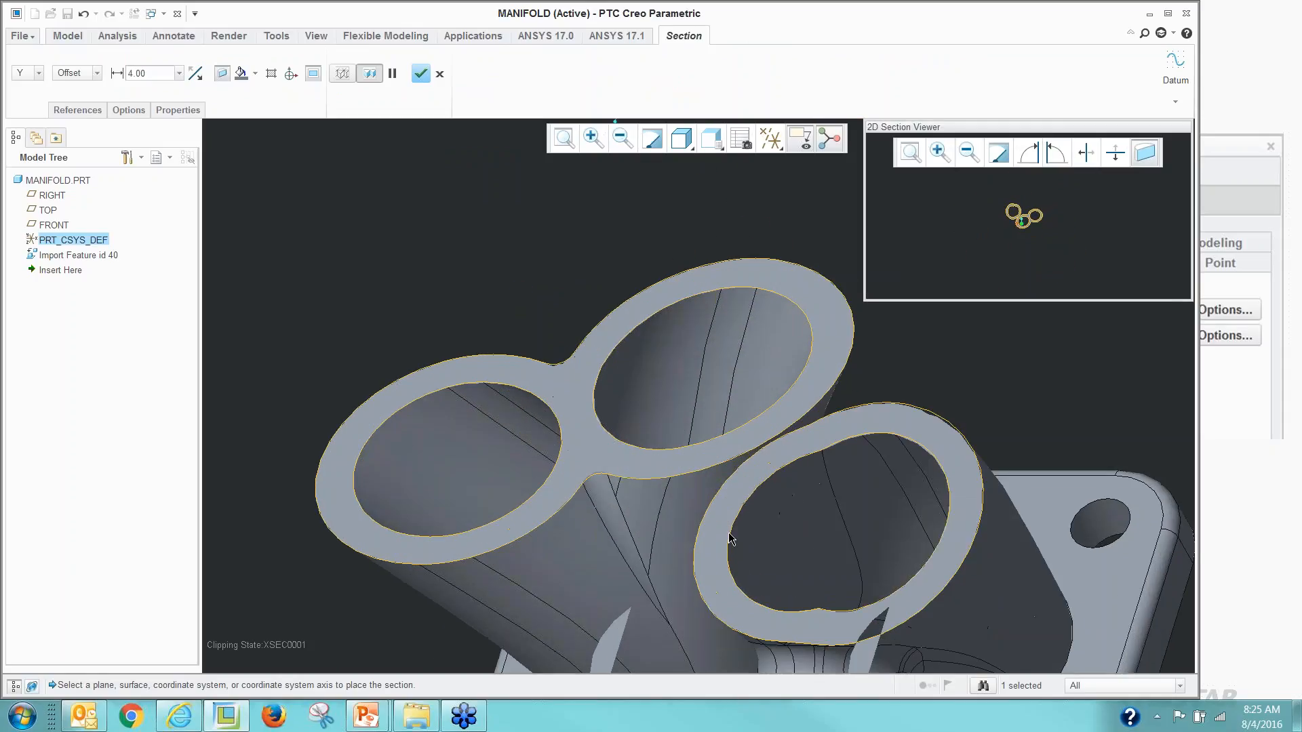
{"action": "scroll", "coordinate": [677, 393], "scroll_direction": "down", "scroll_amount": 3}
{"action": "scroll", "coordinate": [616, 446], "scroll_direction": "up", "scroll_amount": 3}
{"action": "scroll", "coordinate": [616, 446], "scroll_direction": "down", "scroll_amount": 2}
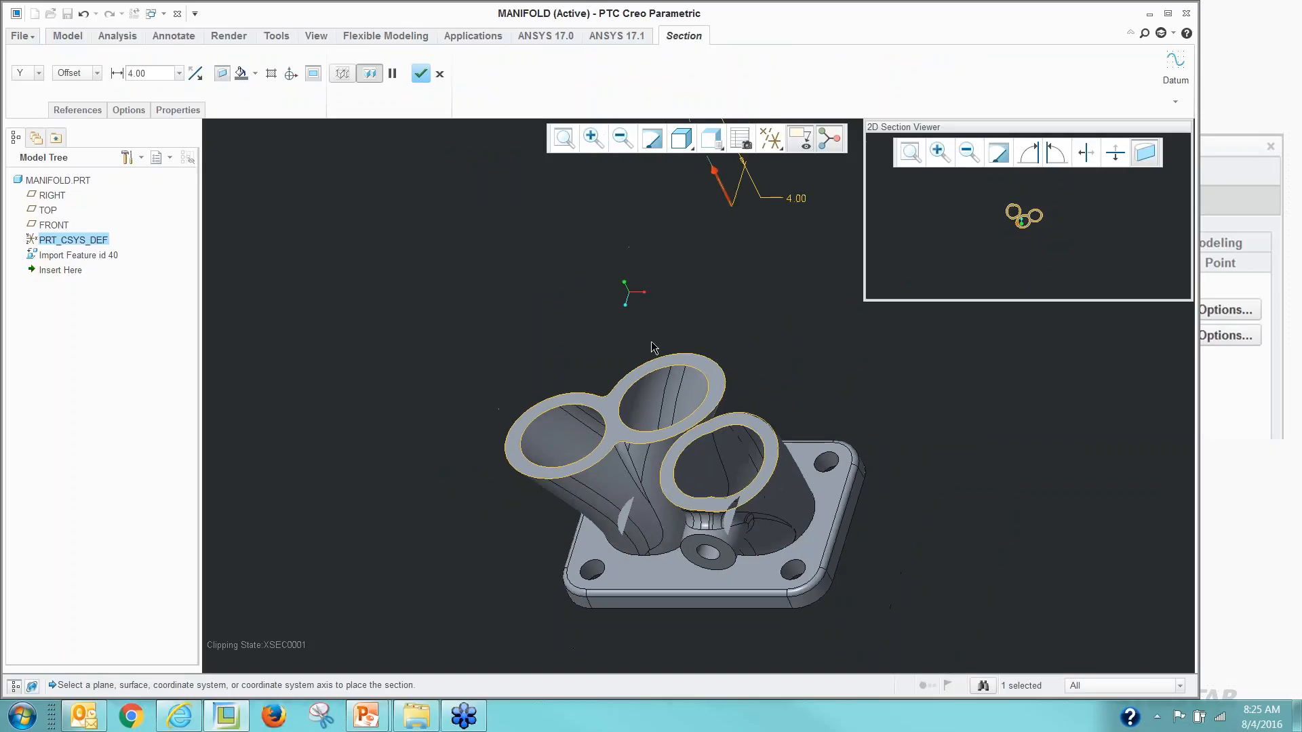
{"action": "scroll", "coordinate": [678, 306], "scroll_direction": "down", "scroll_amount": 2}
{"action": "left_click_drag", "start_coordinate": [693, 255], "coordinate": [653, 164]}
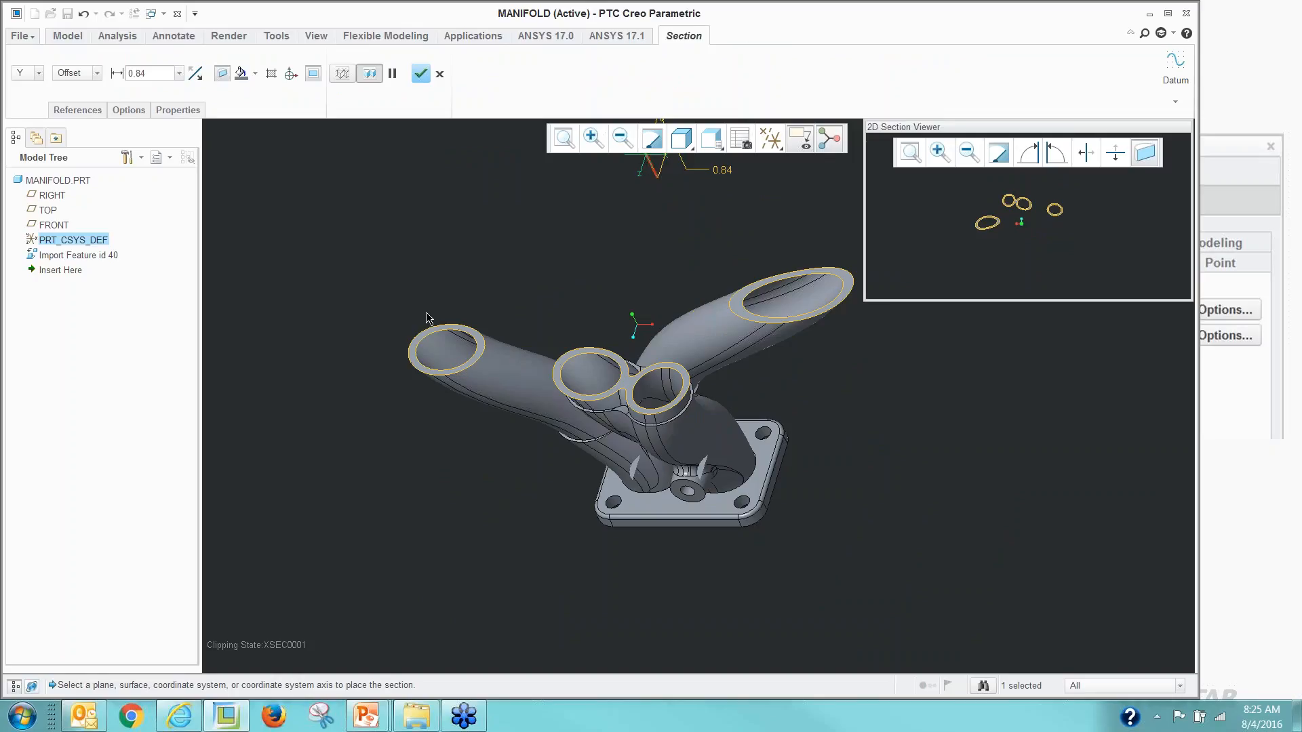
{"action": "left_click", "coordinate": [439, 73]}
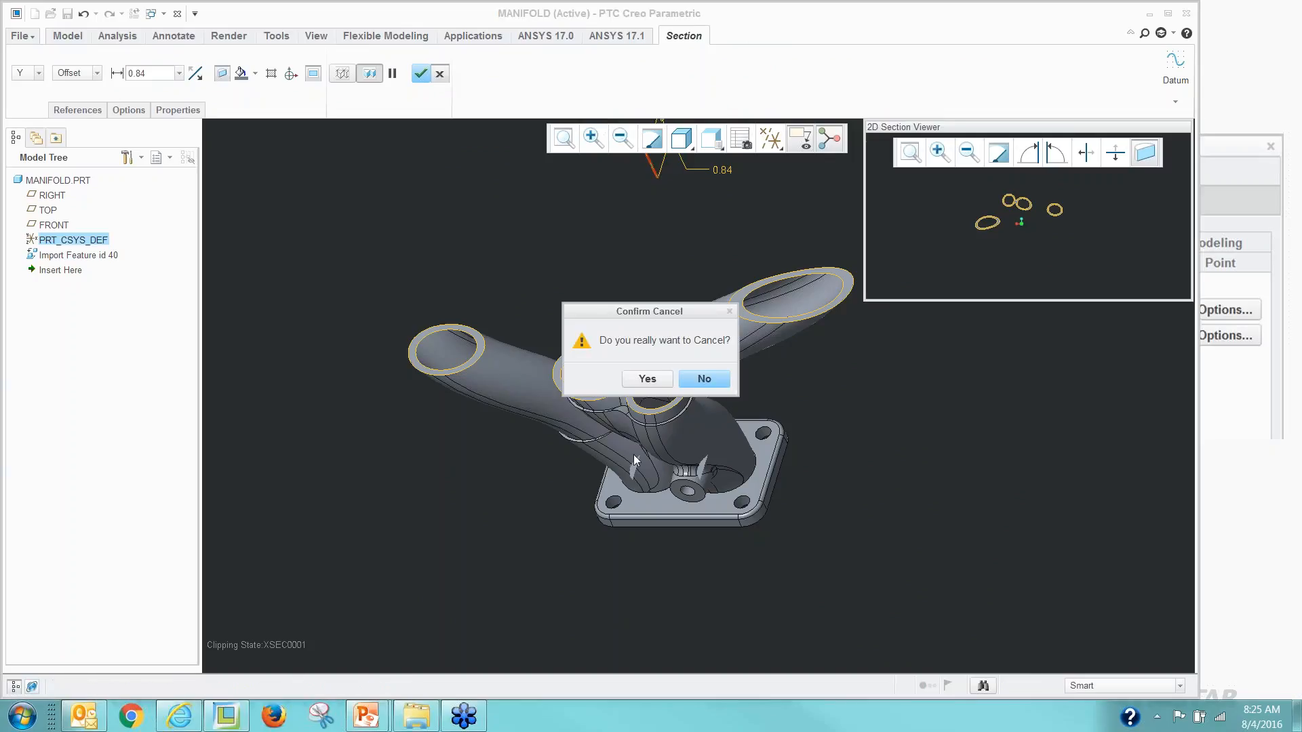
{"action": "left_click", "coordinate": [646, 381]}
Open the import profile editor and review the surface, model accuracy and topology settings of the current profile.
{"action": "scroll", "coordinate": [596, 486], "scroll_direction": "up", "scroll_amount": 2}
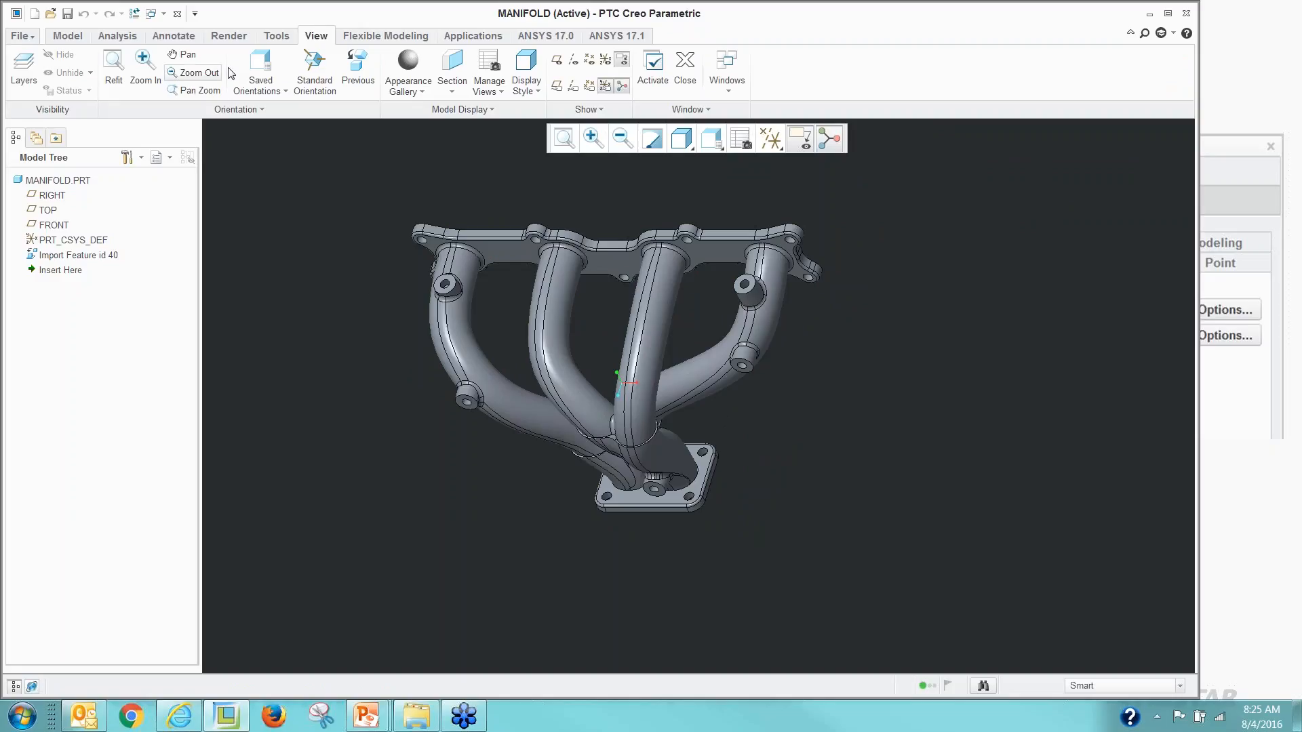
{"action": "left_click", "coordinate": [276, 35]}
{"action": "left_click", "coordinate": [690, 72]}
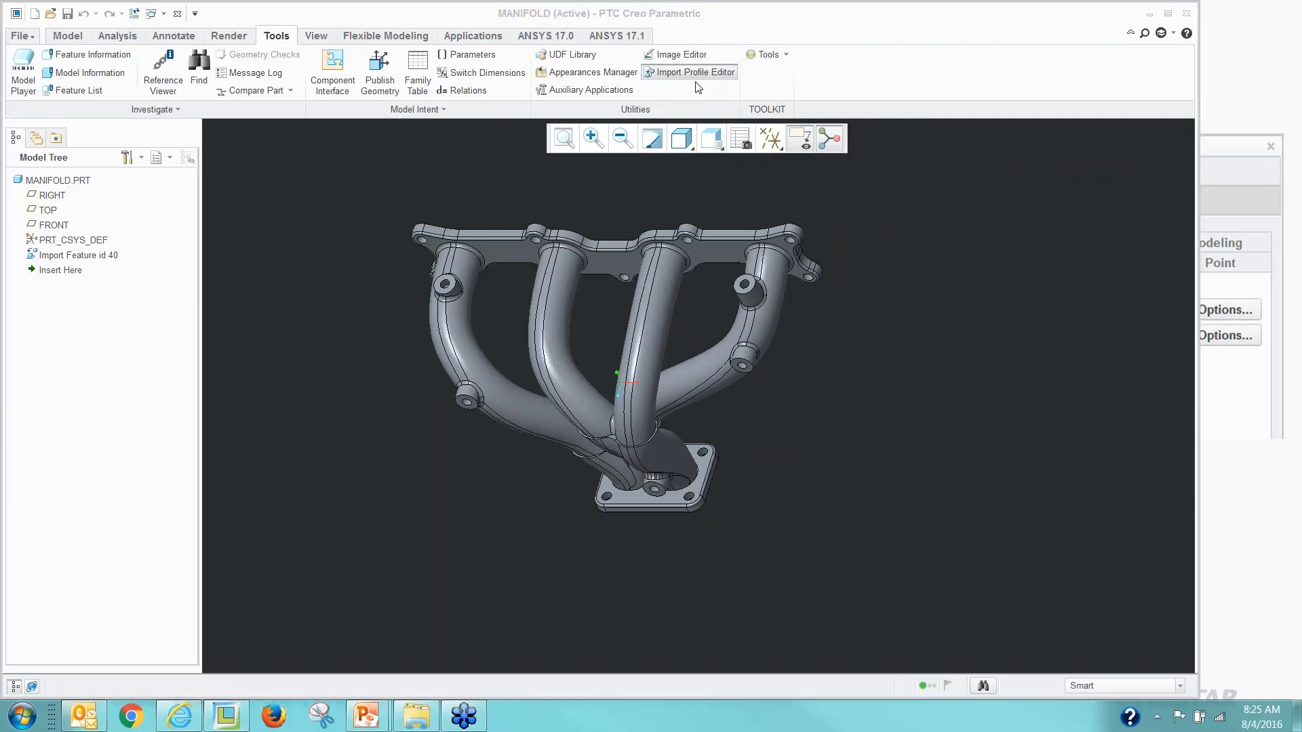
{"action": "left_click", "coordinate": [563, 208]}
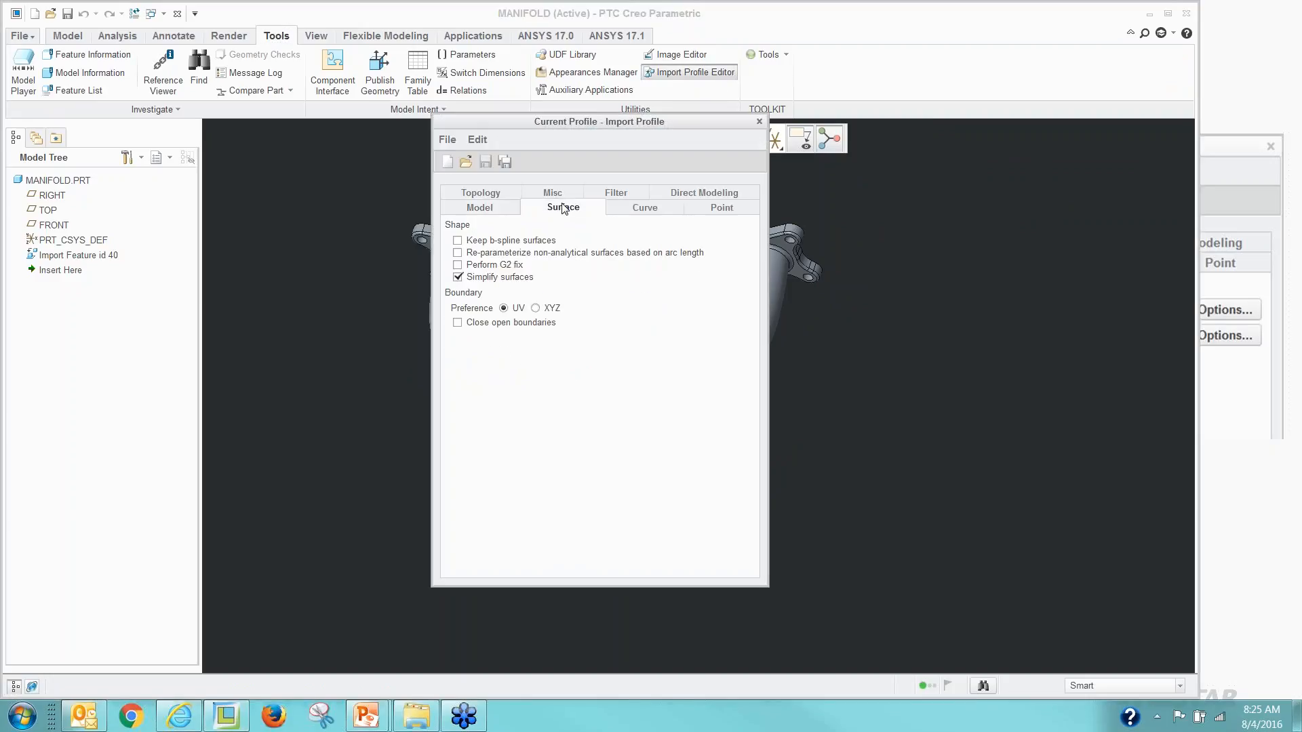
{"action": "left_click", "coordinate": [492, 207]}
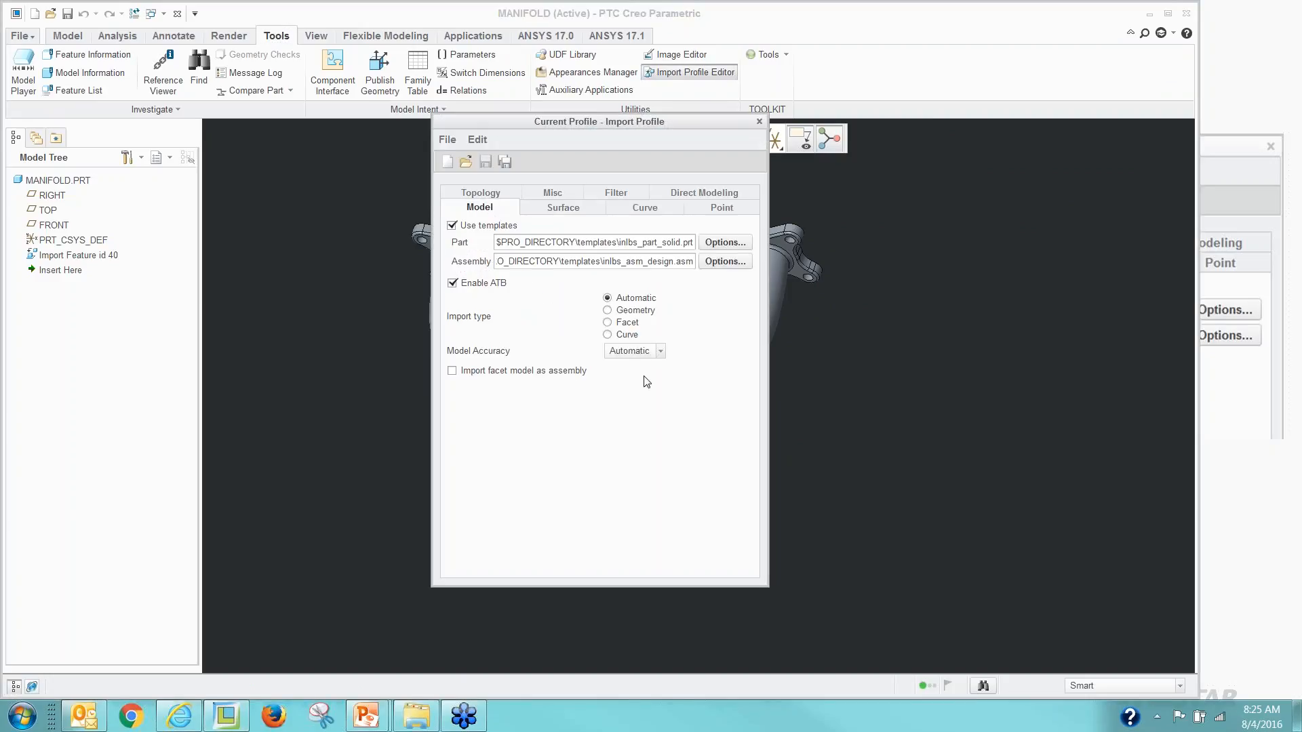
{"action": "left_click", "coordinate": [642, 353]}
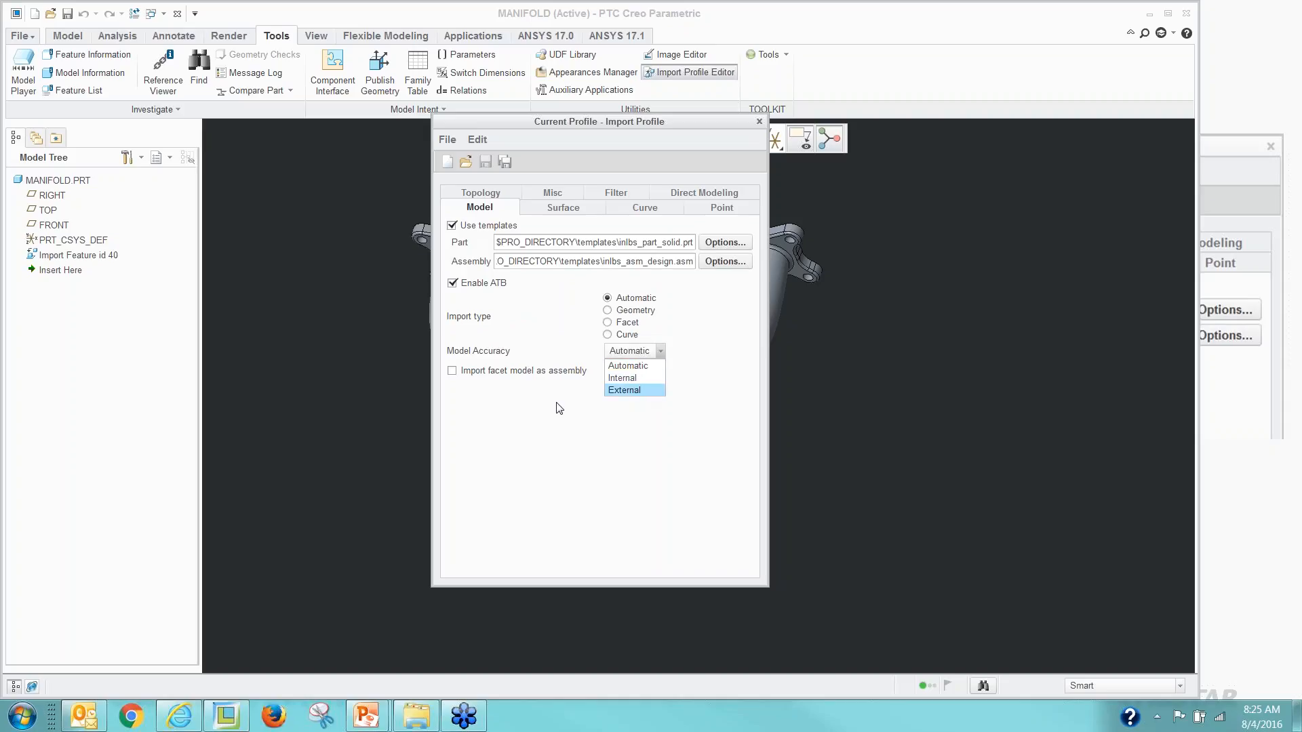
{"action": "left_click", "coordinate": [590, 334]}
{"action": "left_click", "coordinate": [560, 209]}
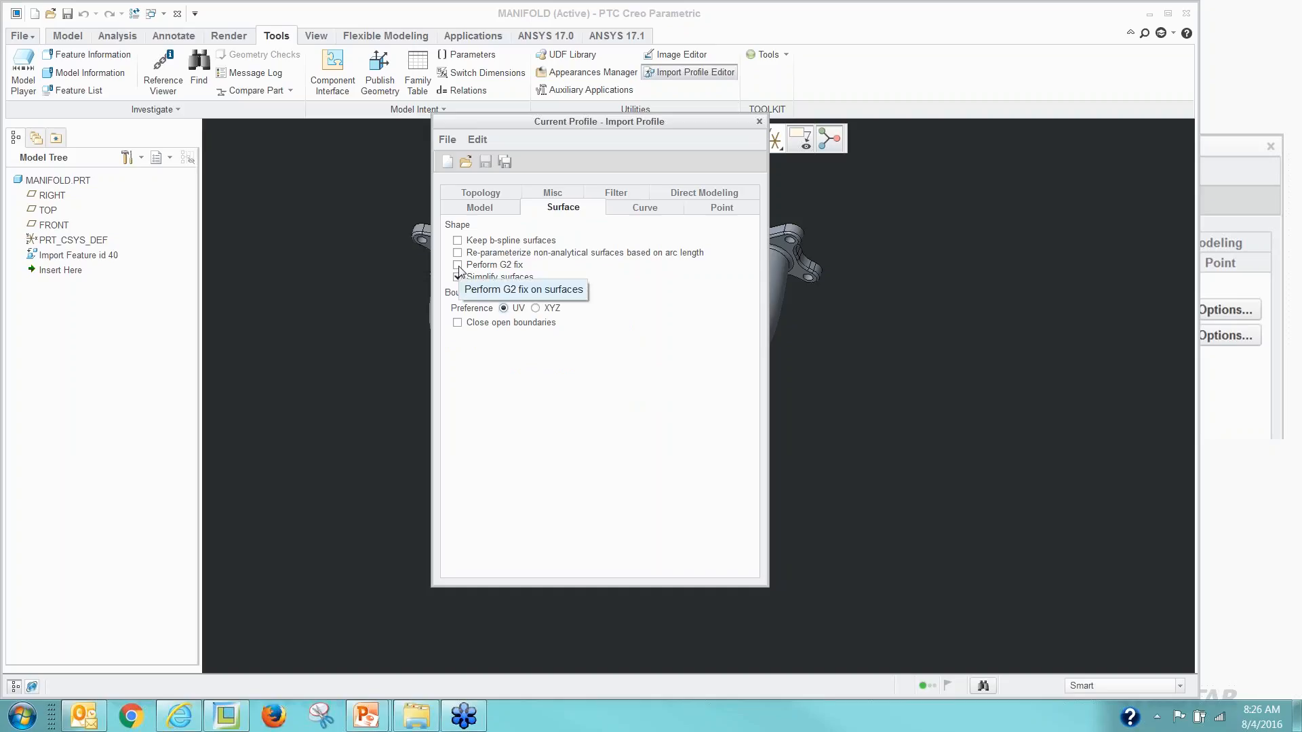
{"action": "left_click", "coordinate": [494, 211]}
{"action": "left_click", "coordinate": [489, 194]}
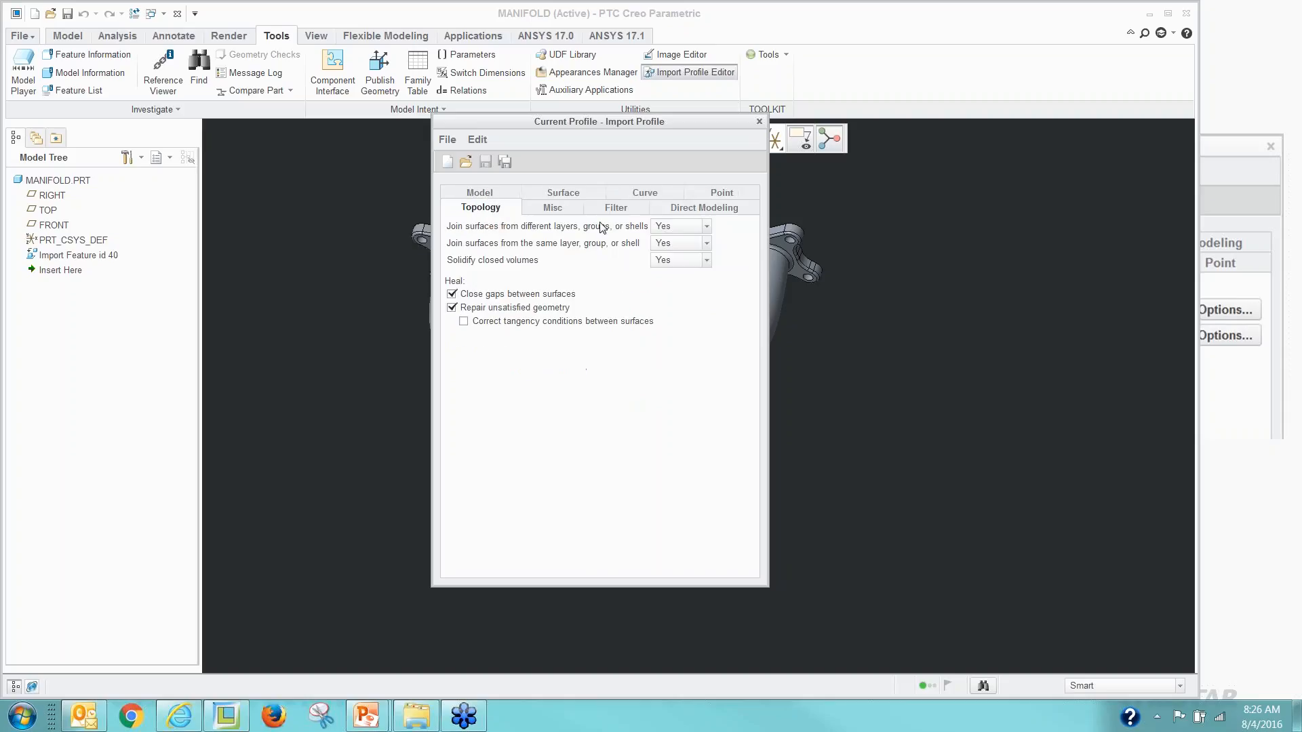
Look at the option to save the profile as a separate .dip file, and close the profile editor without saving.
{"action": "left_click", "coordinate": [452, 140]}
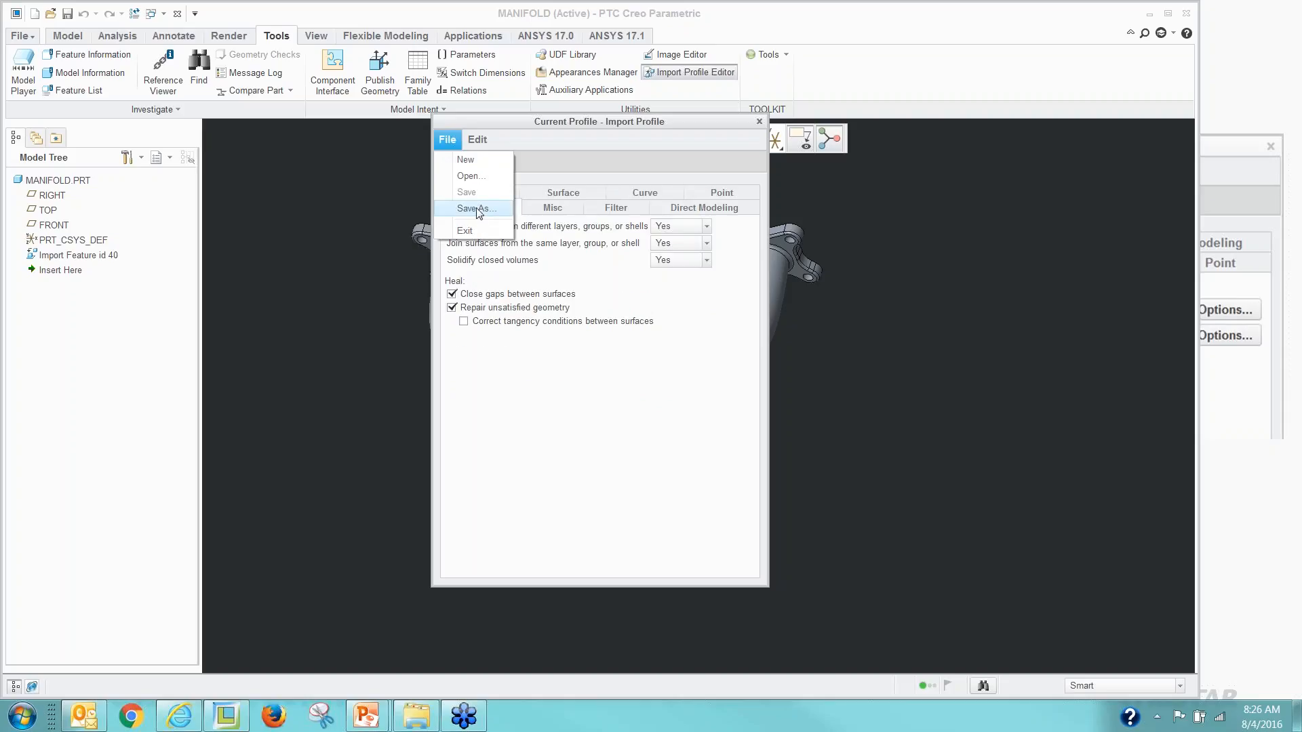
{"action": "left_click", "coordinate": [476, 209]}
{"action": "left_click", "coordinate": [868, 529]}
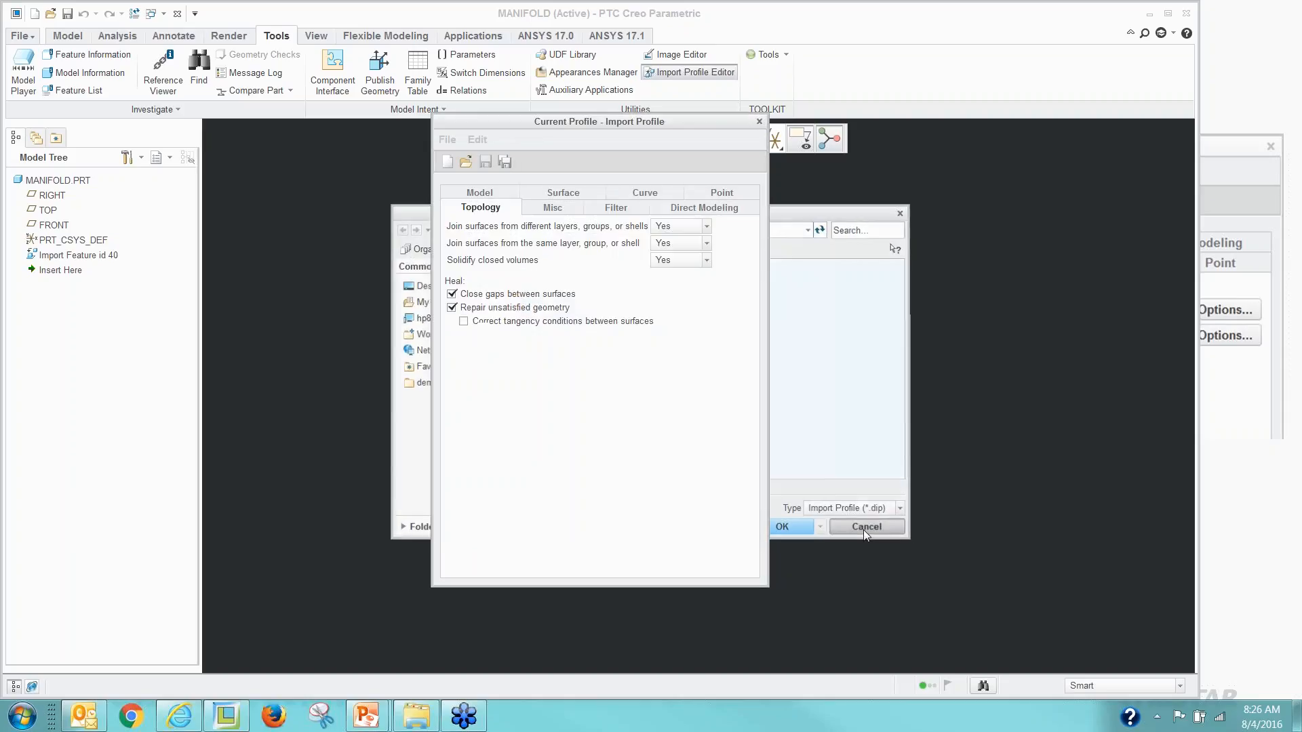
{"action": "left_click", "coordinate": [760, 121]}
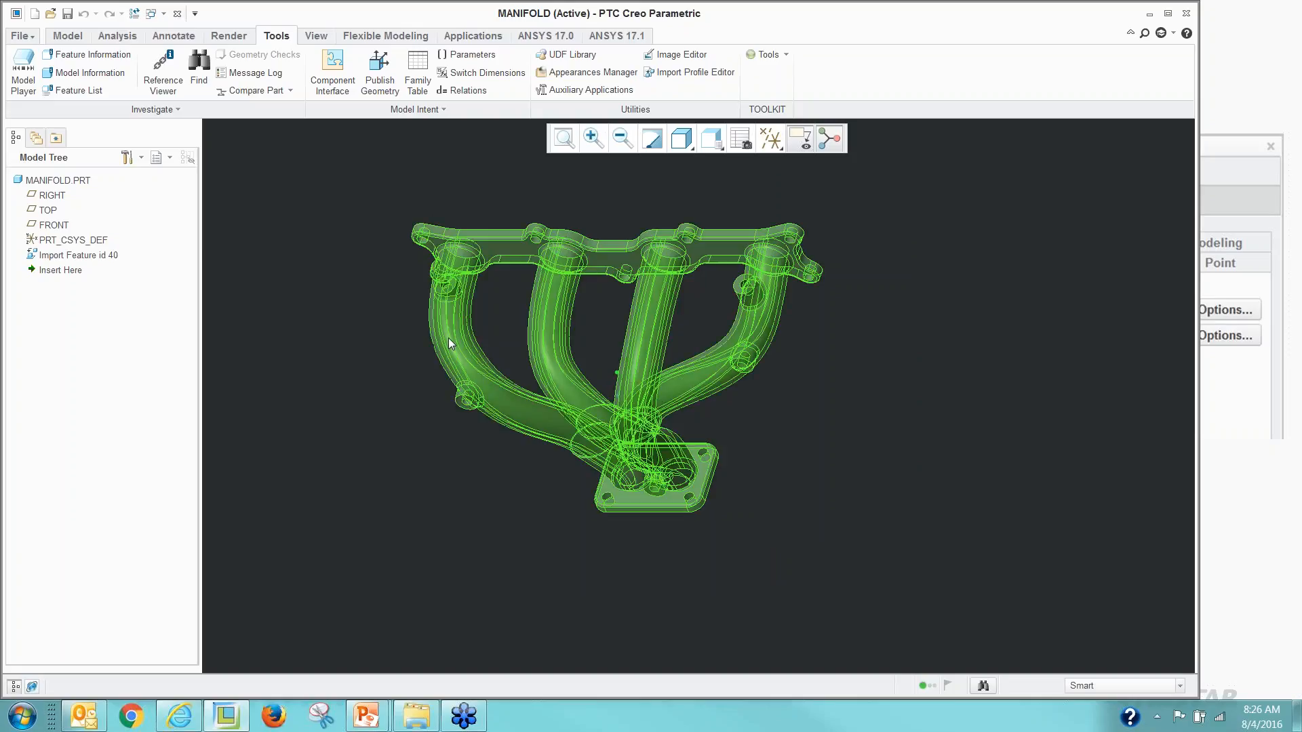
Close the manifold part and erase it from the session.
{"action": "left_click", "coordinate": [178, 14]}
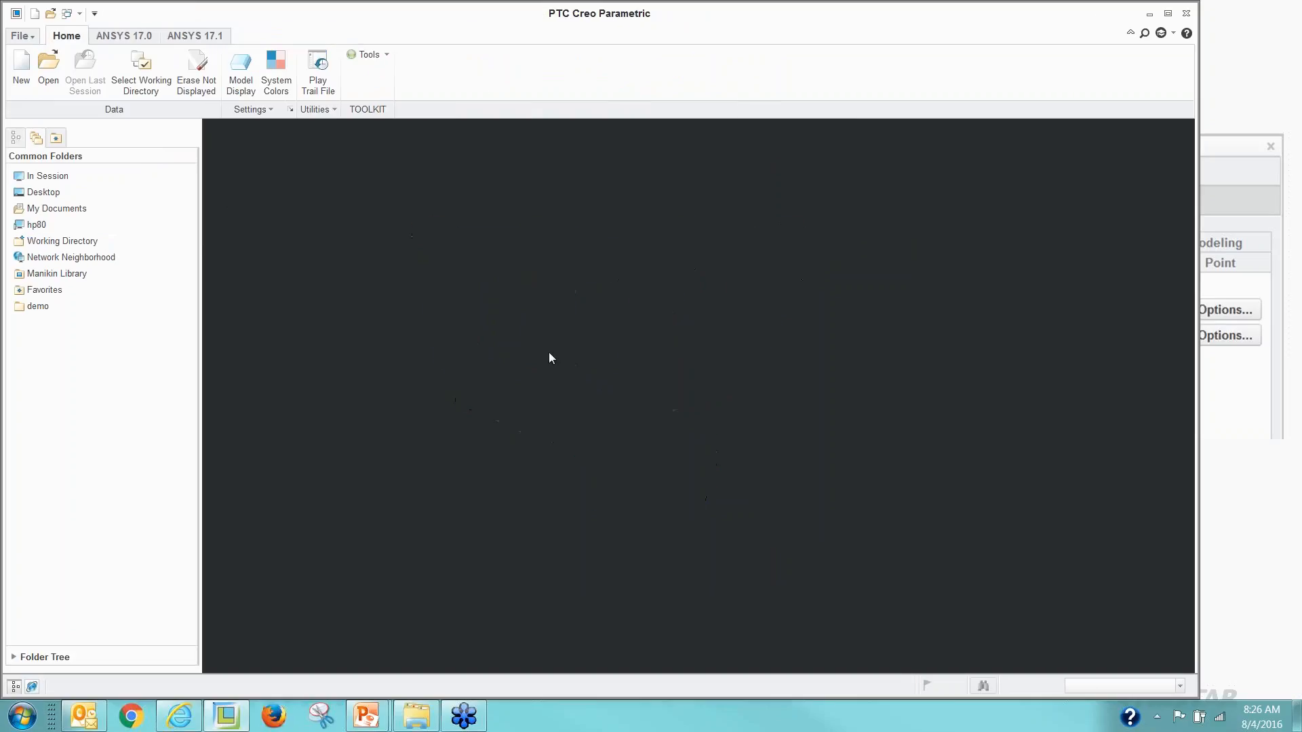
{"action": "left_click", "coordinate": [196, 73]}
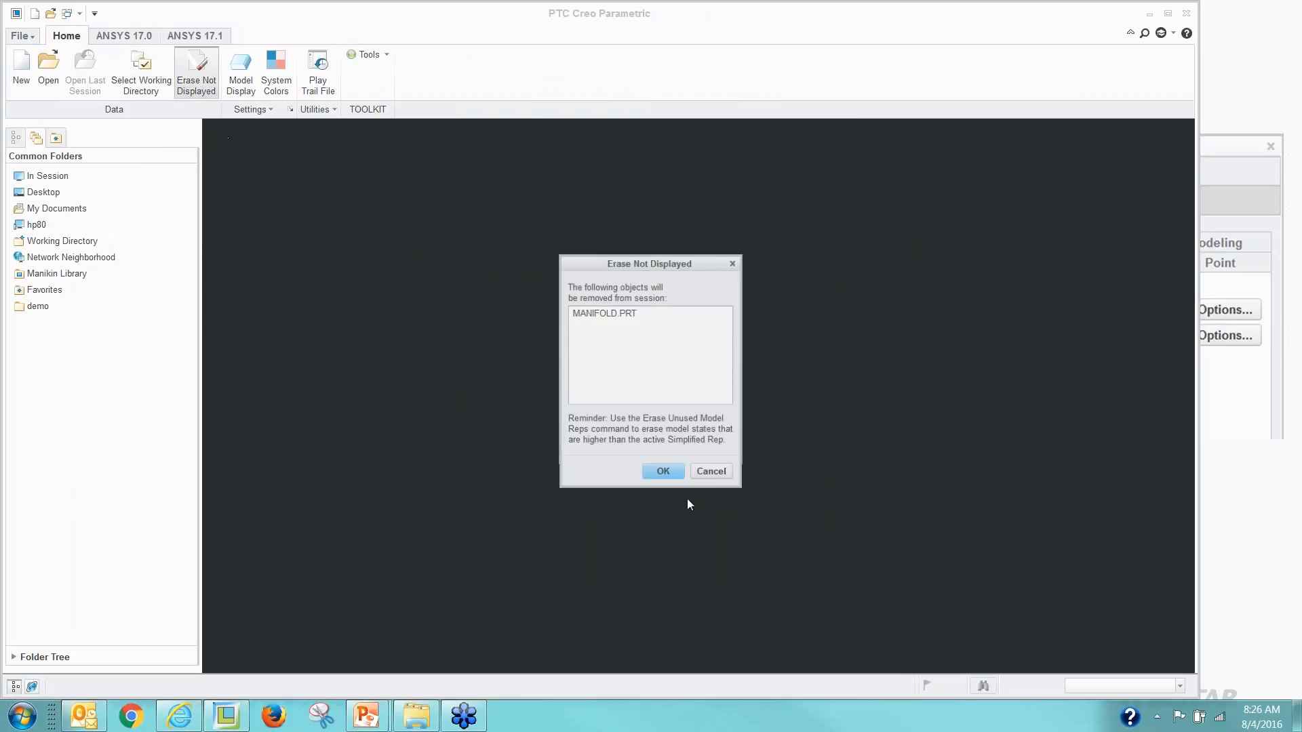
{"action": "left_click", "coordinate": [653, 475]}
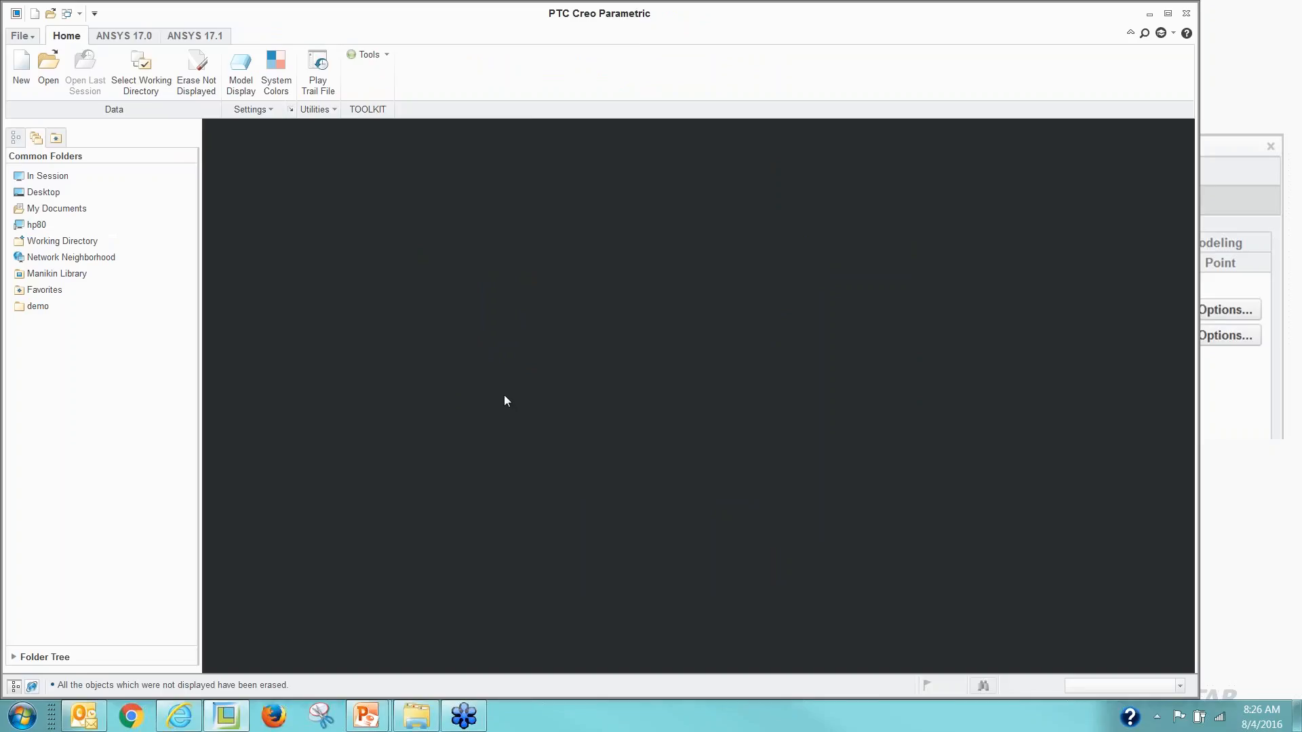
Import test1.stp from the demo folder as a part named test1 using the current profile.
{"action": "left_click", "coordinate": [54, 307]}
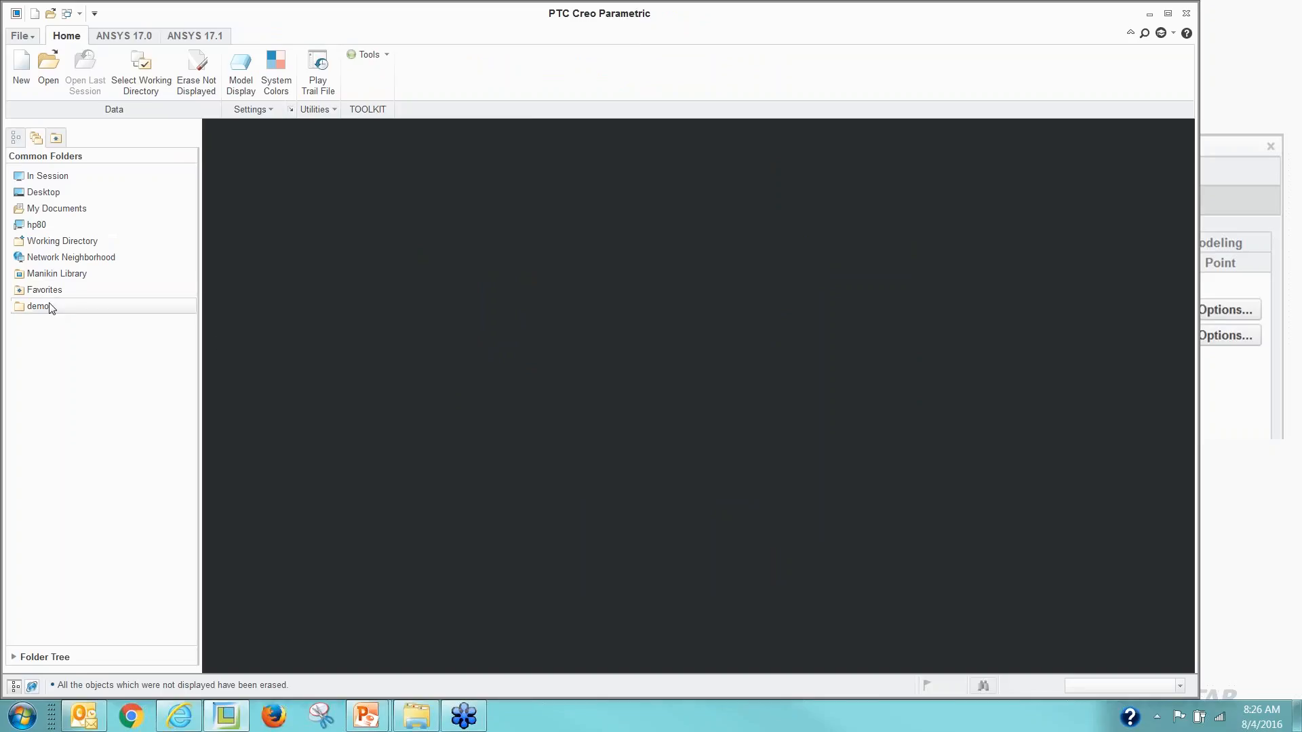
{"action": "double_click", "coordinate": [236, 226]}
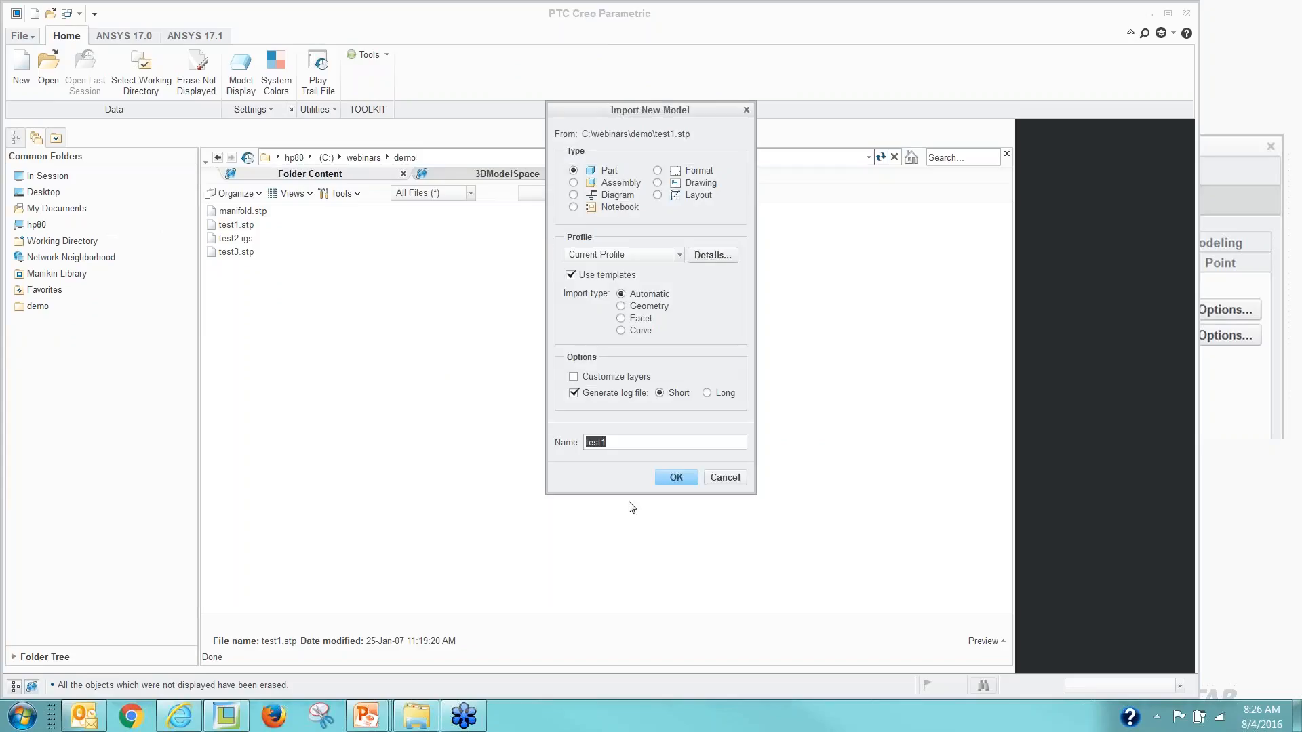
{"action": "left_click", "coordinate": [675, 478]}
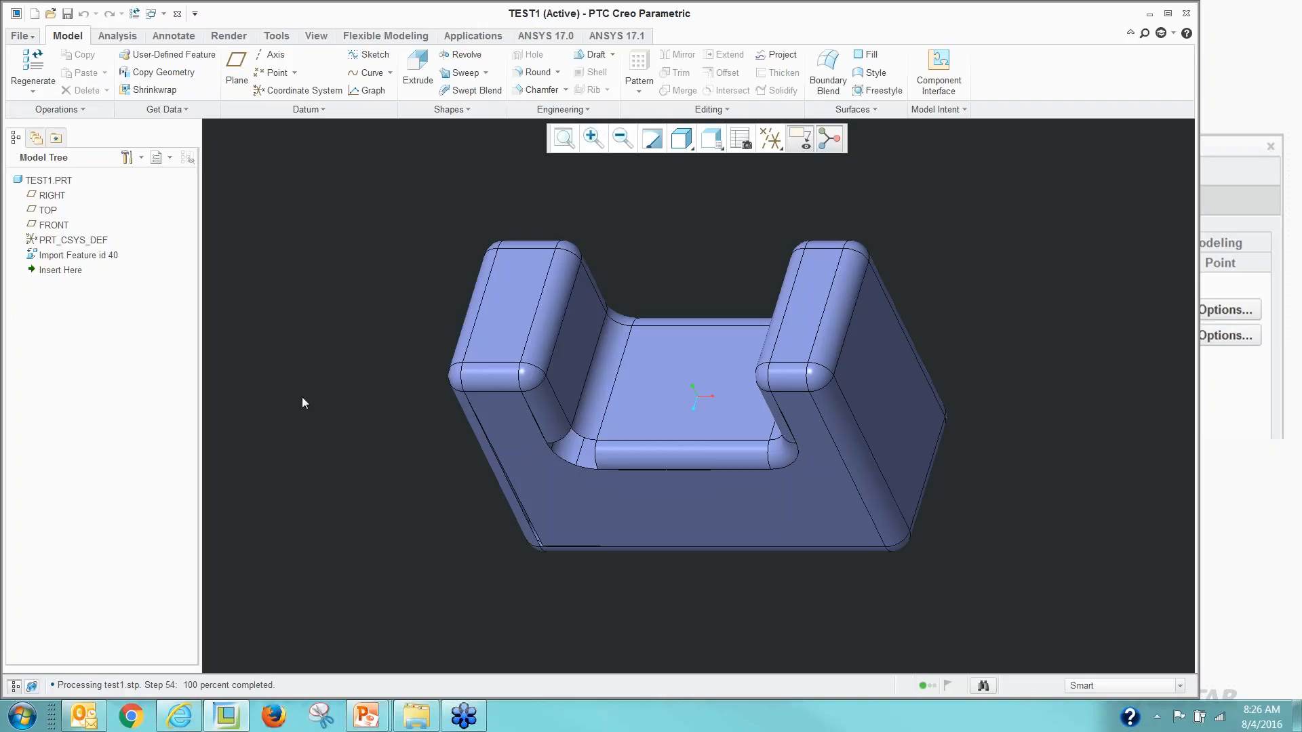
Display the test1 part with no hidden lines and edit the definition of its import feature in Import DataDoctor.
{"action": "key", "text": "ctrl+4"}
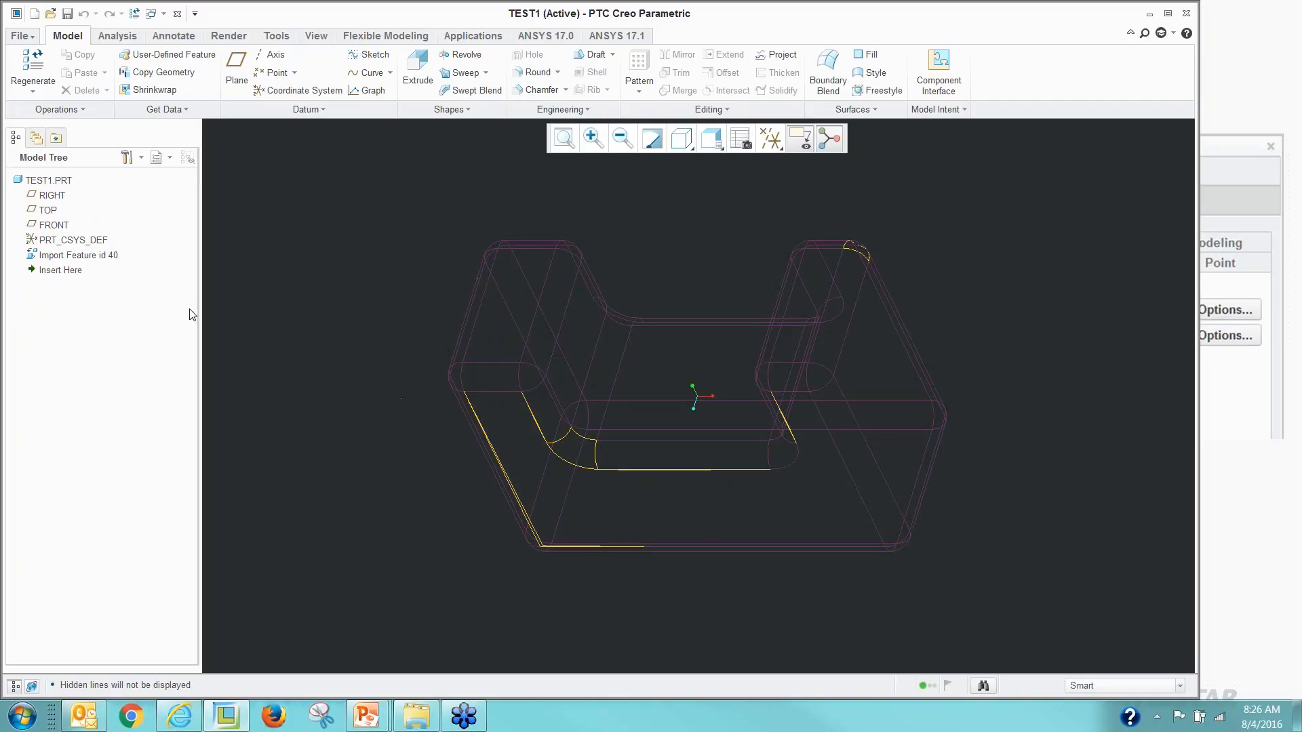
{"action": "right_click", "coordinate": [125, 263]}
{"action": "left_click", "coordinate": [131, 281]}
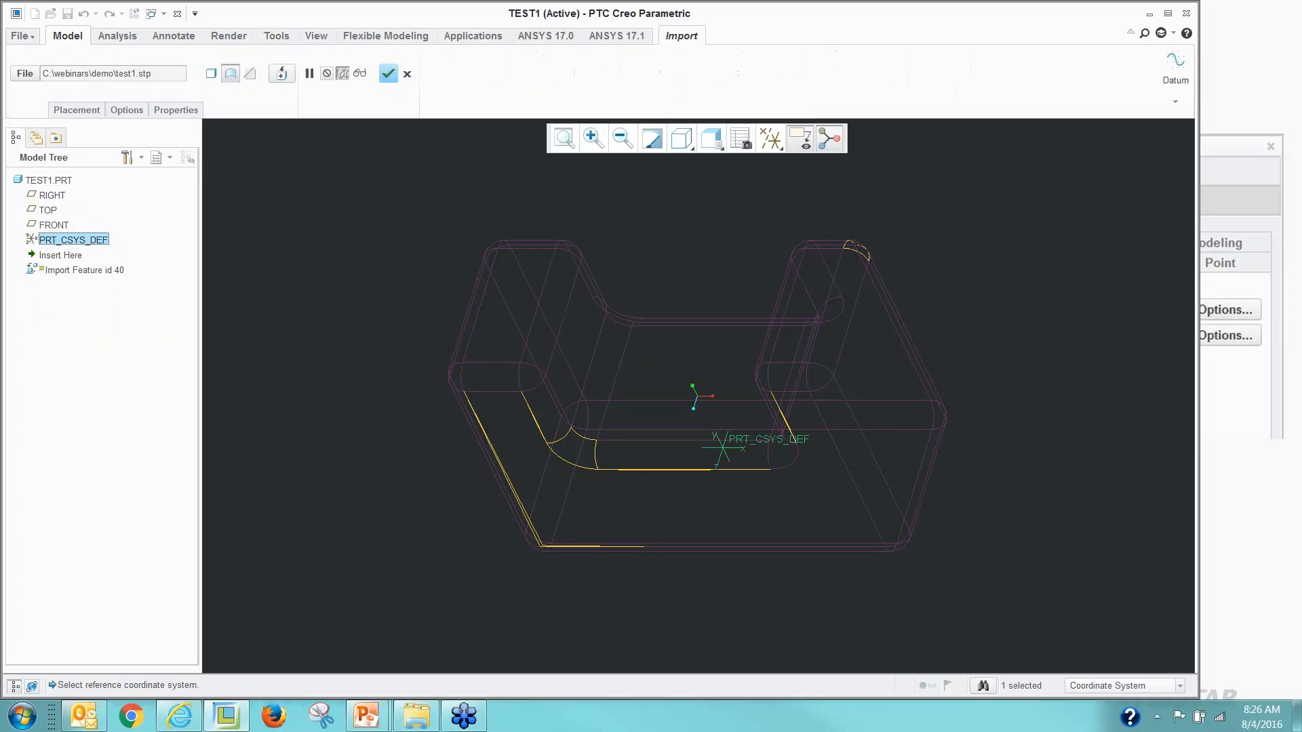
{"action": "scroll", "coordinate": [669, 410], "scroll_direction": "up", "scroll_amount": 3}
{"action": "scroll", "coordinate": [662, 404], "scroll_direction": "down", "scroll_amount": 2}
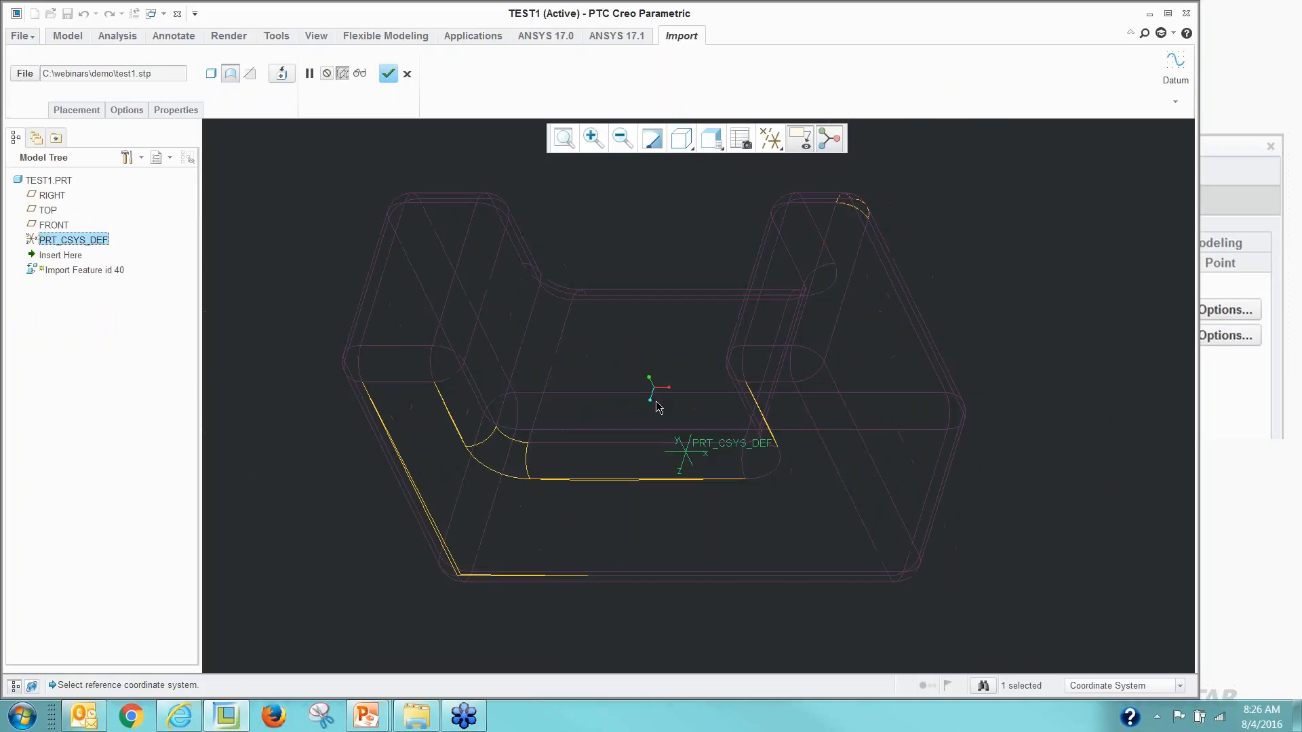
{"action": "right_click", "coordinate": [247, 292]}
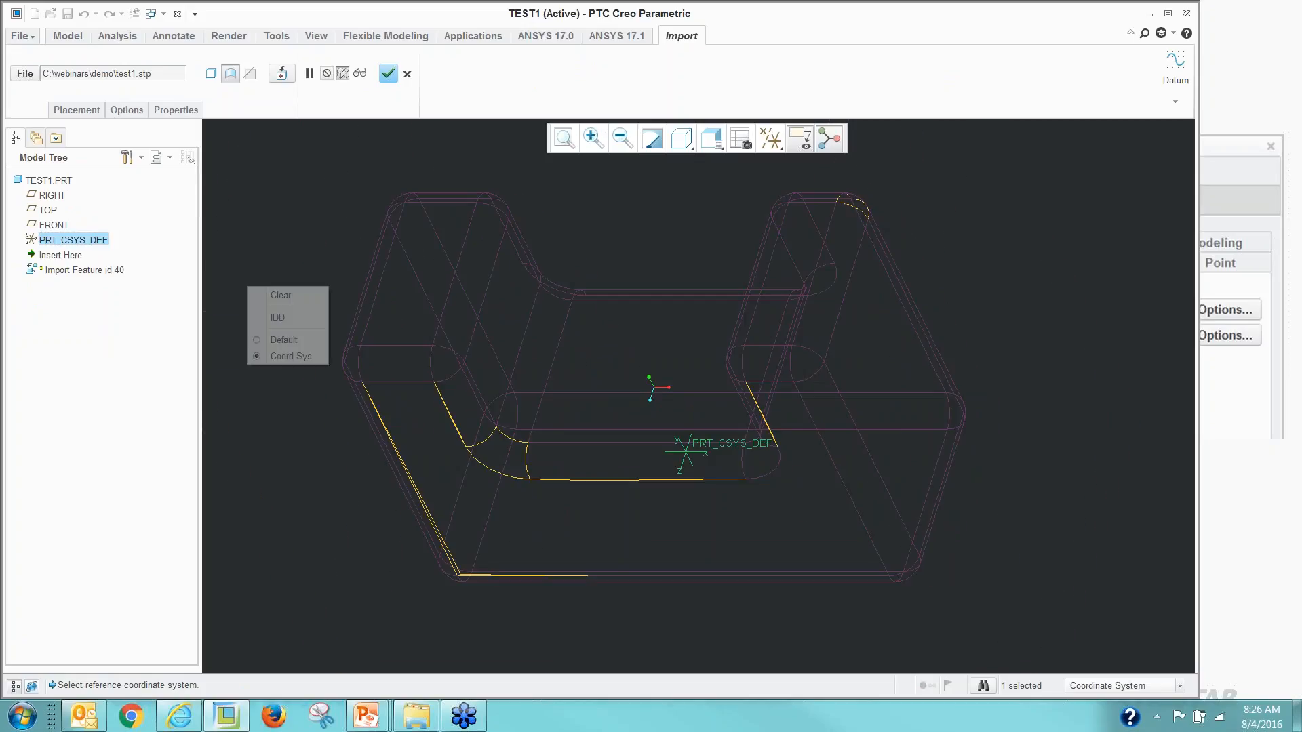
{"action": "left_click", "coordinate": [274, 320]}
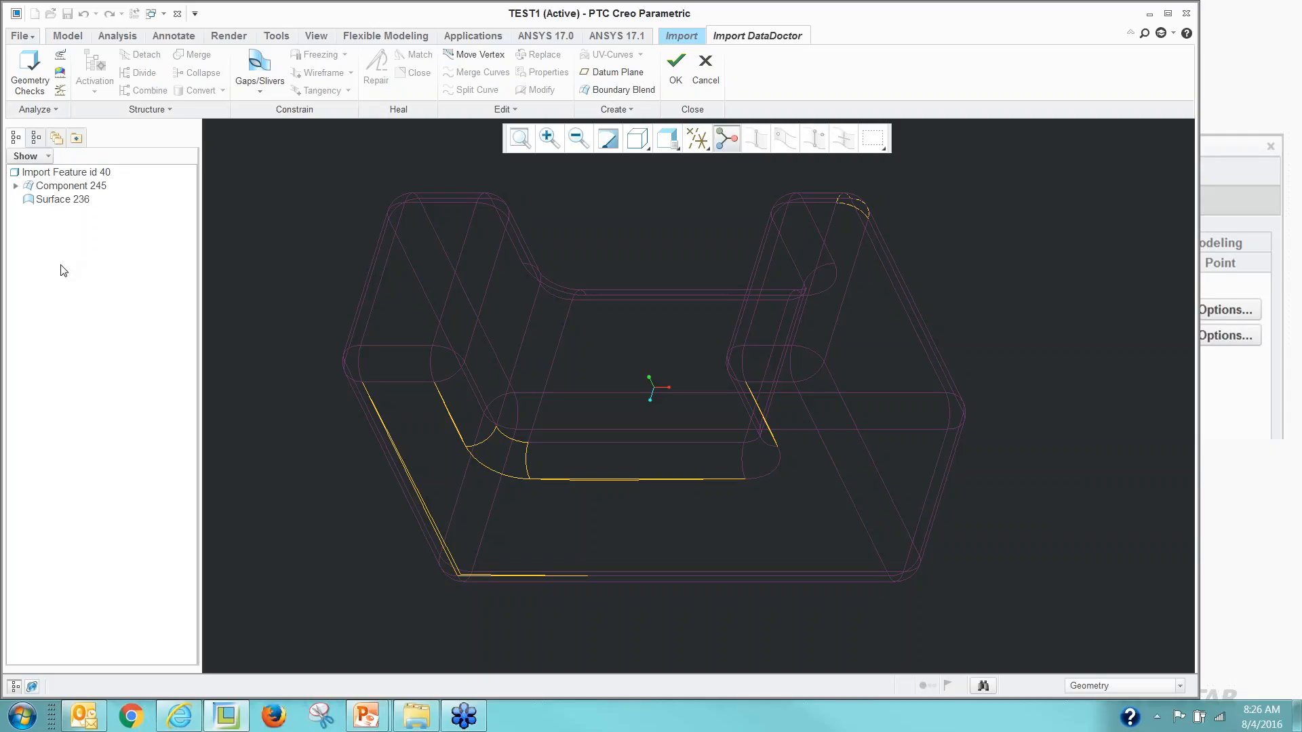
Highlight Component 245 and Surface 236 of the import feature in turn to identify their geometry.
{"action": "left_click", "coordinate": [61, 189]}
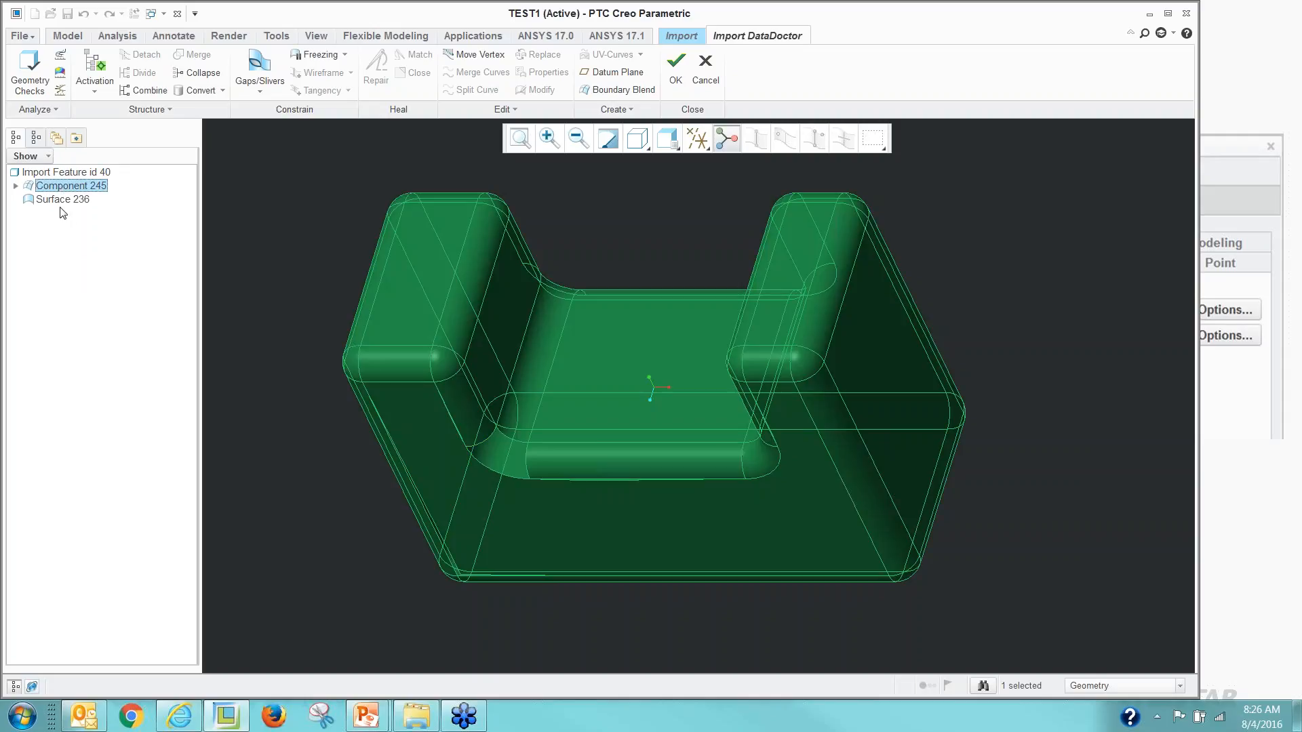
{"action": "left_click", "coordinate": [57, 201]}
{"action": "left_click", "coordinate": [265, 280]}
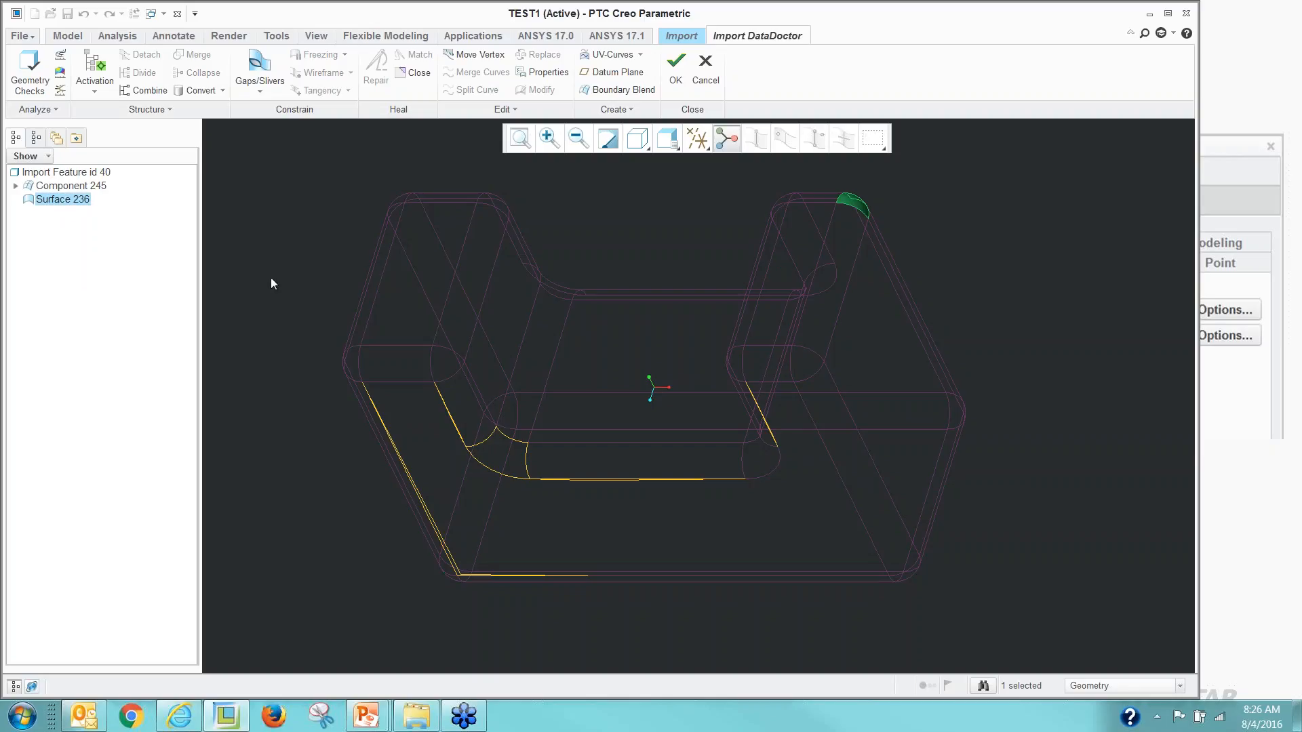
Examine the yellow open edges around the detached corner surface, the inner round and the lower front edges of test1.
{"action": "scroll", "coordinate": [650, 238], "scroll_direction": "down", "scroll_amount": 6}
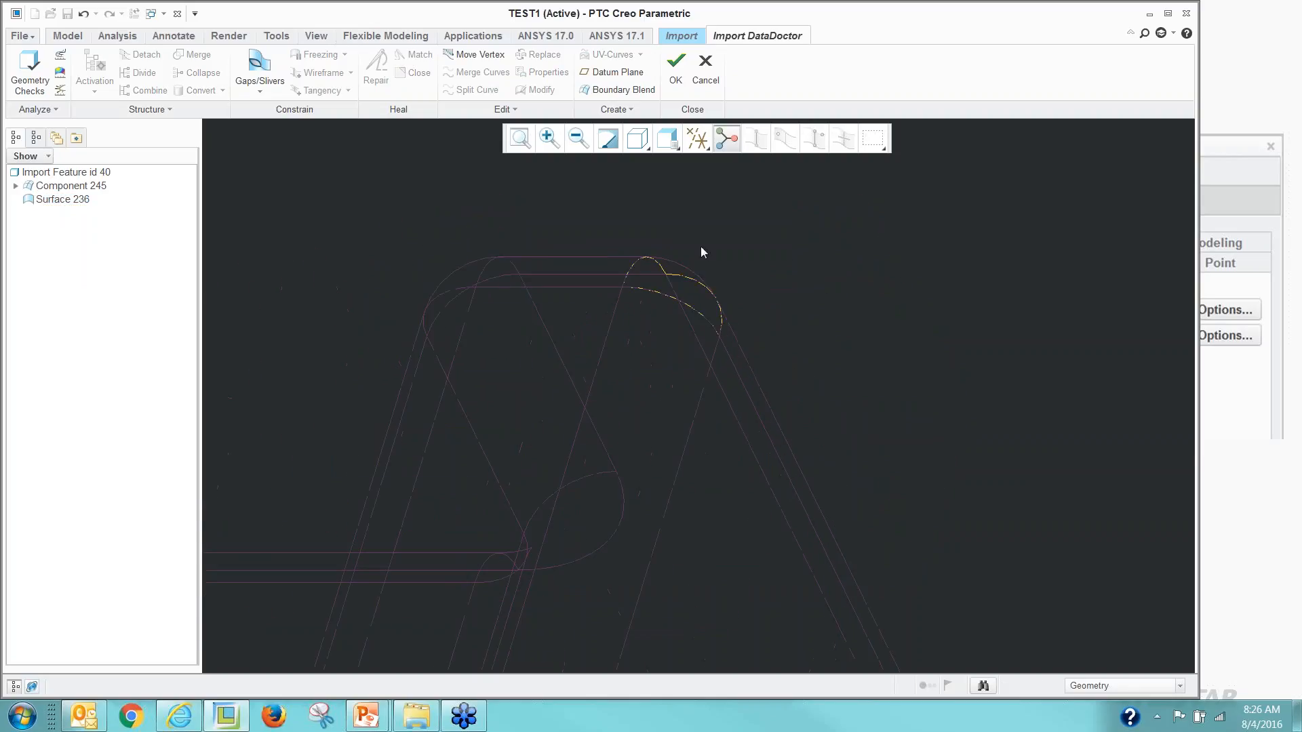
{"action": "scroll", "coordinate": [868, 289], "scroll_direction": "up", "scroll_amount": 1}
{"action": "scroll", "coordinate": [767, 295], "scroll_direction": "down", "scroll_amount": 4}
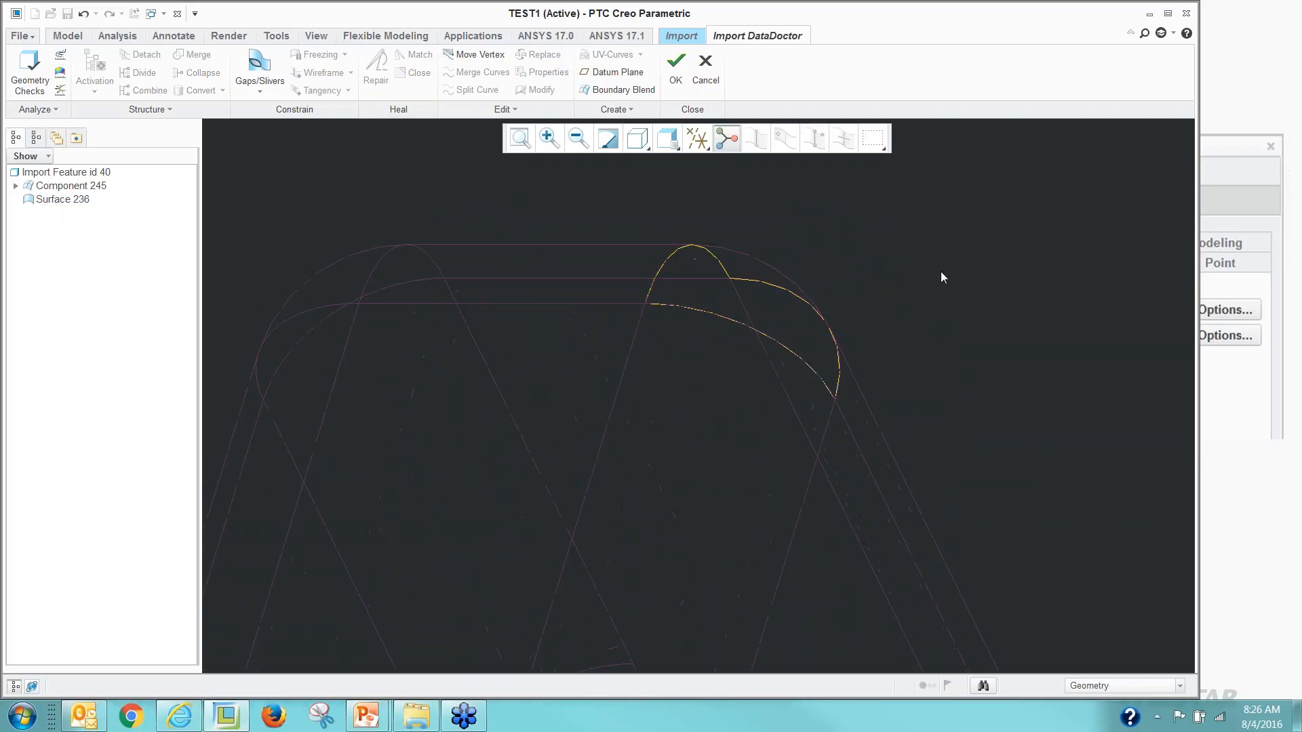
{"action": "scroll", "coordinate": [942, 273], "scroll_direction": "up", "scroll_amount": 5}
{"action": "scroll", "coordinate": [887, 425], "scroll_direction": "up", "scroll_amount": 5}
{"action": "scroll", "coordinate": [704, 449], "scroll_direction": "down", "scroll_amount": 6}
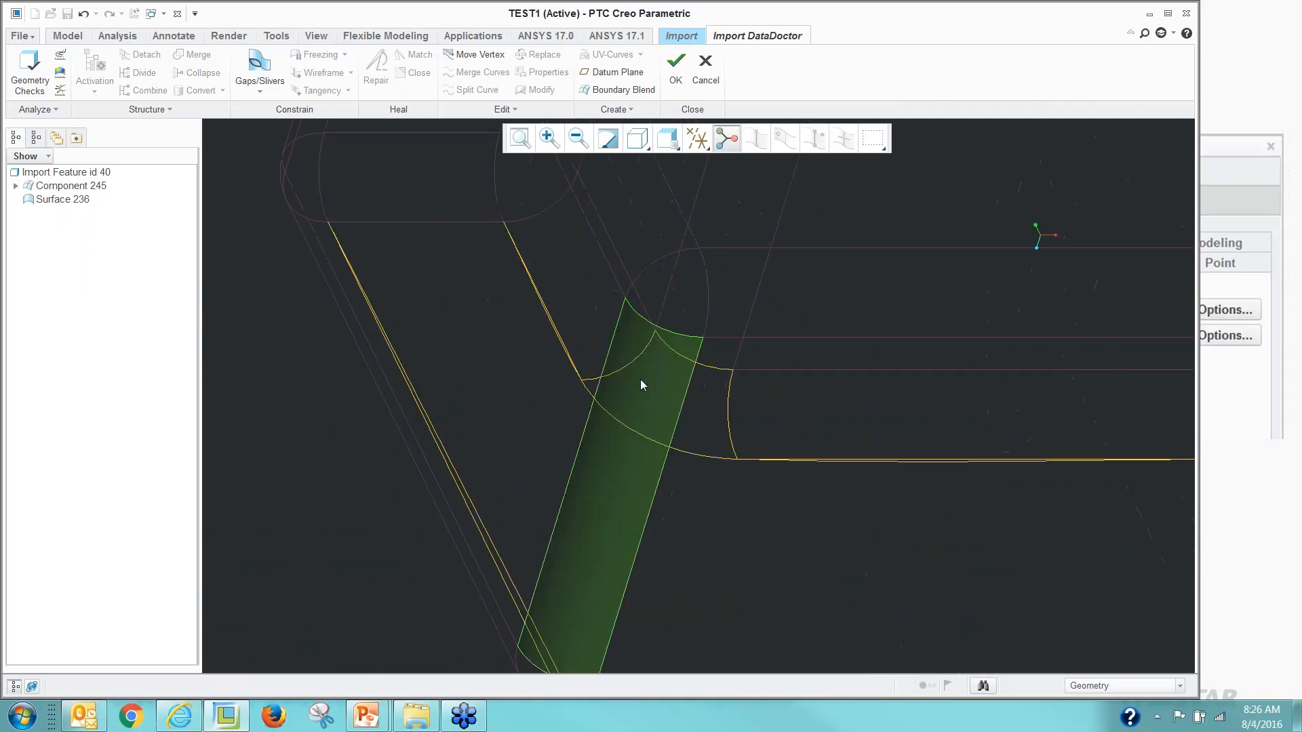
{"action": "scroll", "coordinate": [658, 403], "scroll_direction": "up", "scroll_amount": 2}
{"action": "scroll", "coordinate": [628, 543], "scroll_direction": "down", "scroll_amount": 5}
{"action": "scroll", "coordinate": [529, 558], "scroll_direction": "up", "scroll_amount": 5}
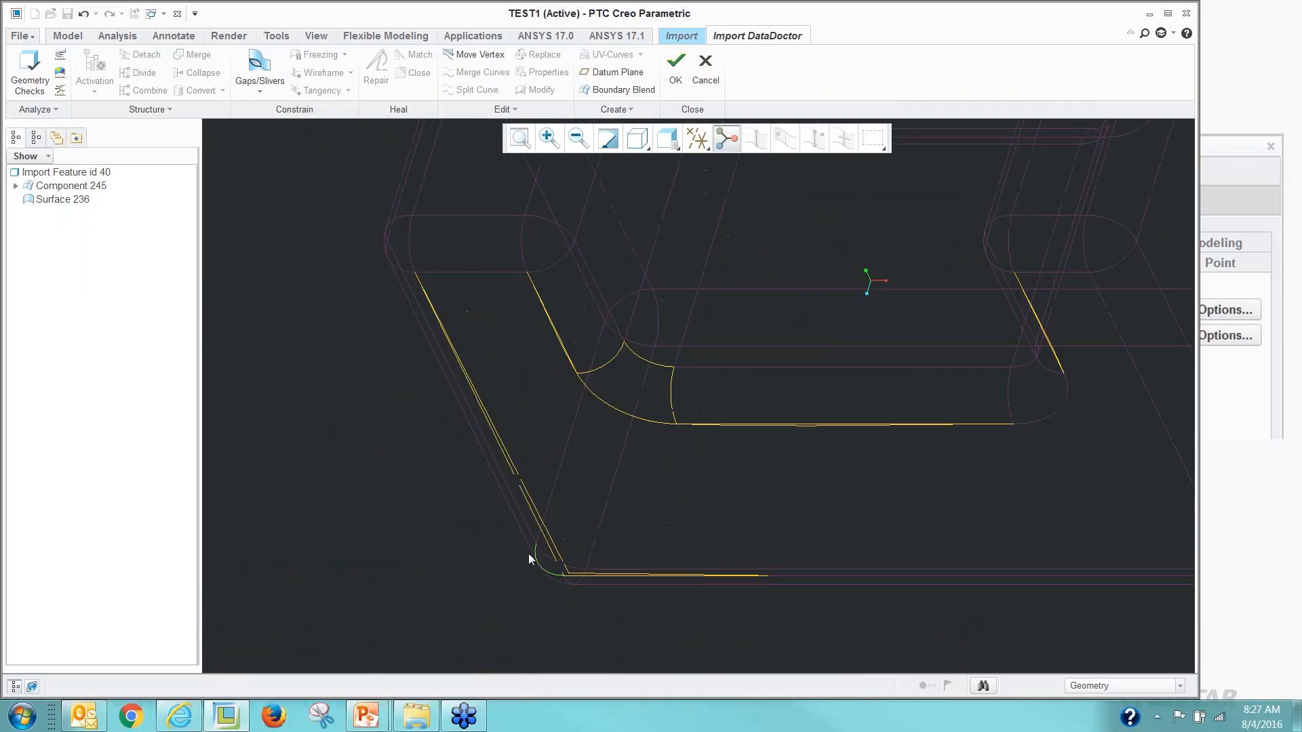
Examine the narrow gap along the inner round's front edge up close and its position on the whole part.
{"action": "scroll", "coordinate": [479, 445], "scroll_direction": "down", "scroll_amount": 2}
{"action": "scroll", "coordinate": [415, 347], "scroll_direction": "up", "scroll_amount": 5}
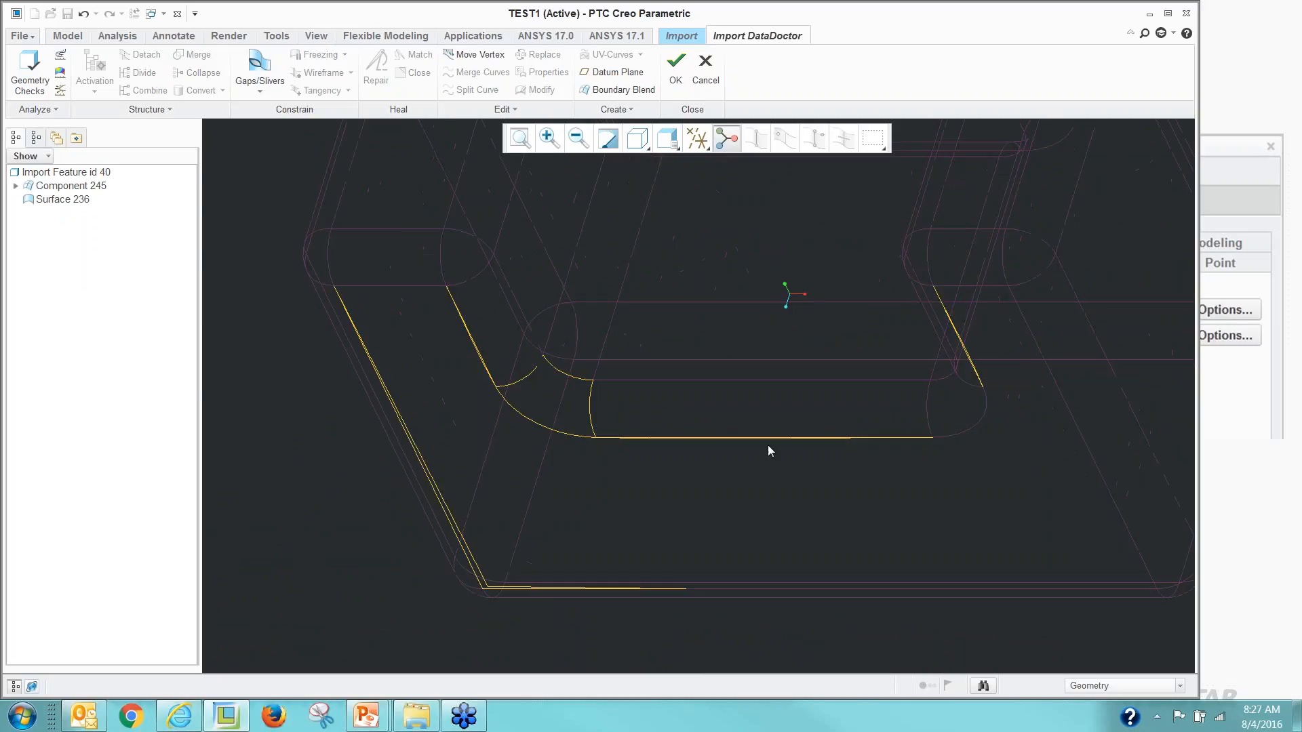
{"action": "scroll", "coordinate": [758, 445], "scroll_direction": "down", "scroll_amount": 6}
{"action": "scroll", "coordinate": [759, 450], "scroll_direction": "down", "scroll_amount": 2}
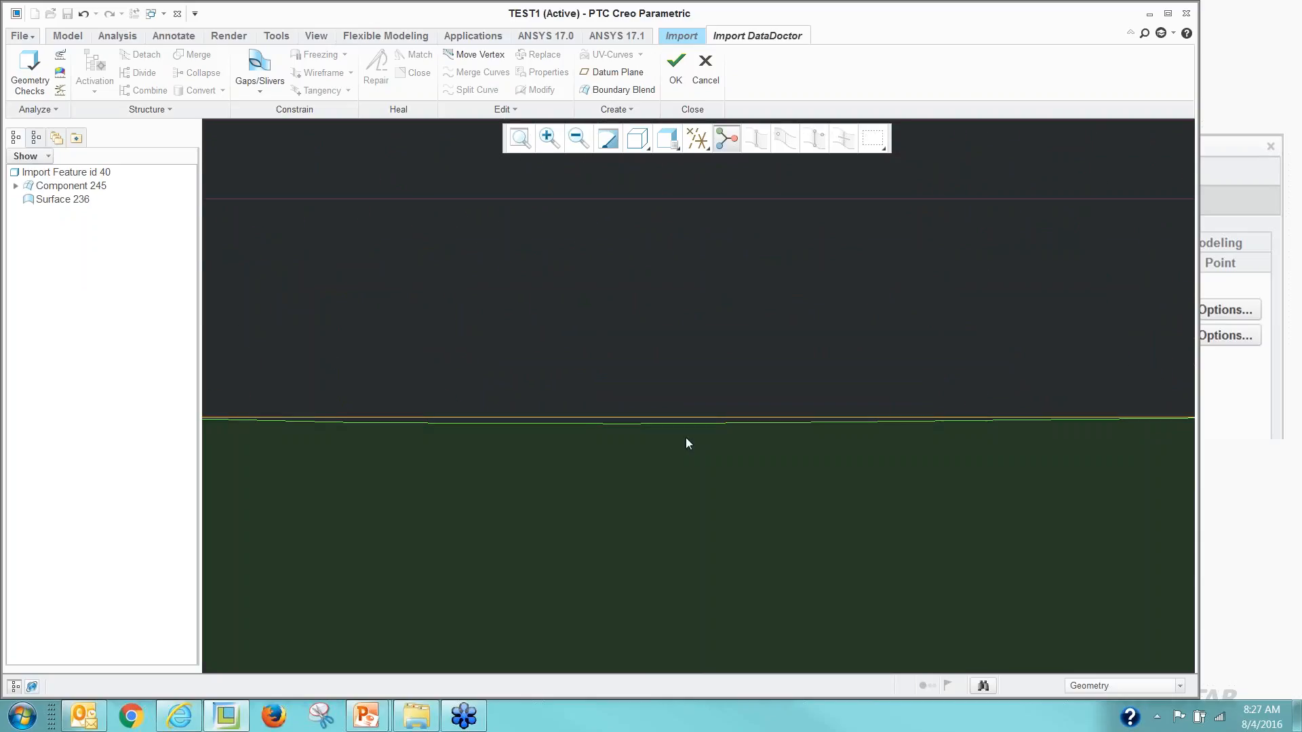
{"action": "scroll", "coordinate": [722, 458], "scroll_direction": "up", "scroll_amount": 8}
{"action": "scroll", "coordinate": [766, 271], "scroll_direction": "down", "scroll_amount": 2}
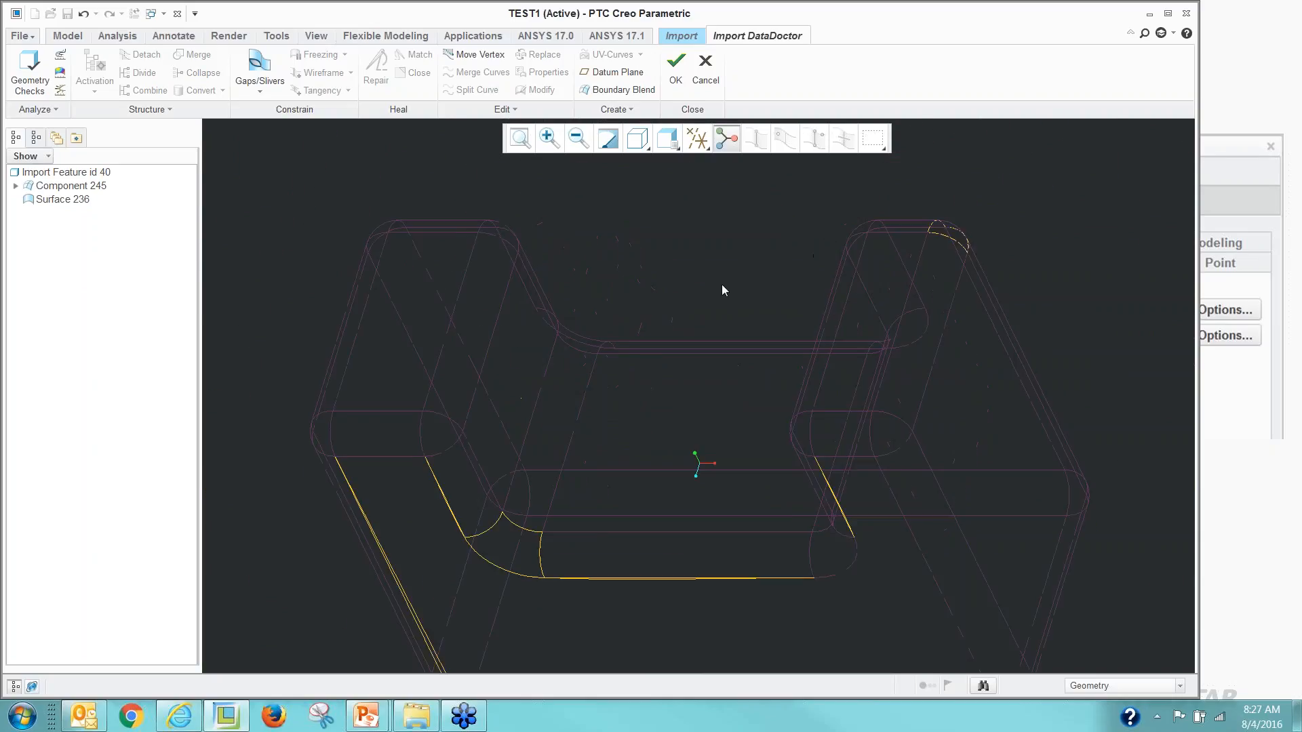
{"action": "scroll", "coordinate": [709, 285], "scroll_direction": "up", "scroll_amount": 2}
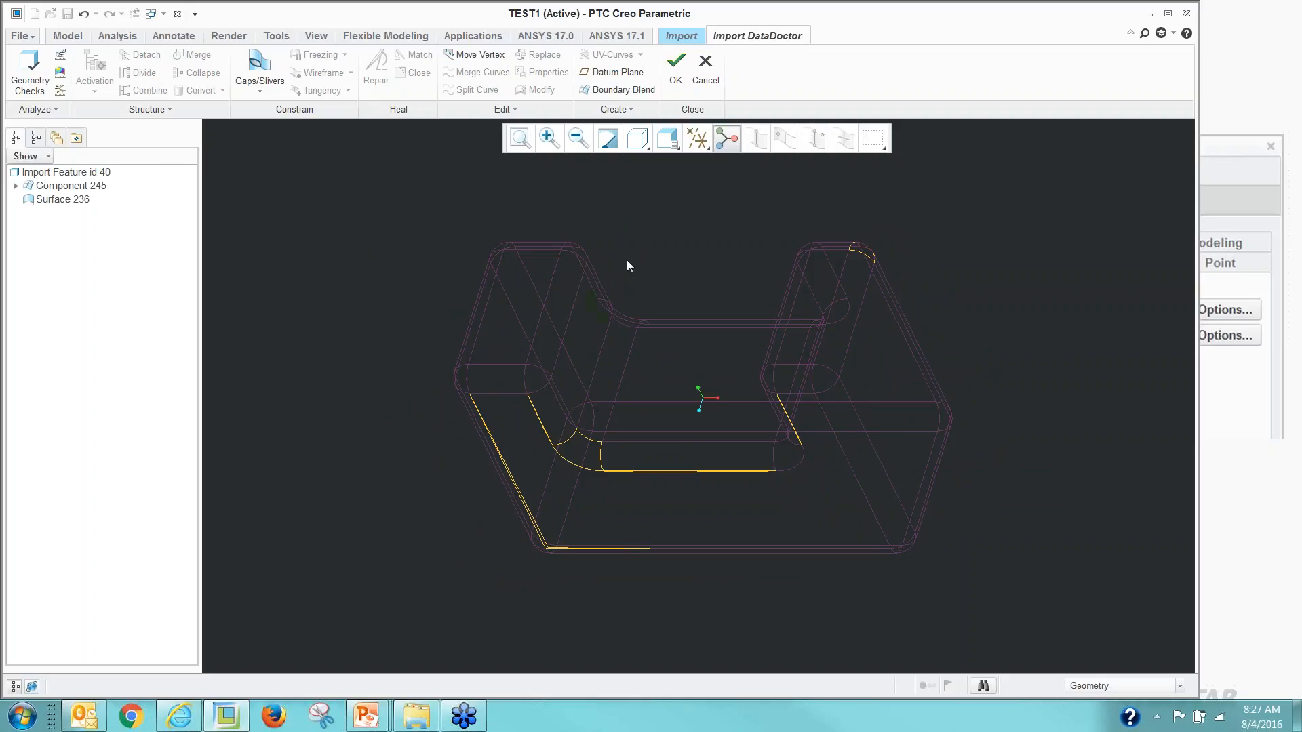
Check the surfaces that belong to Component 245 and highlight the whole component.
{"action": "left_click", "coordinate": [15, 187]}
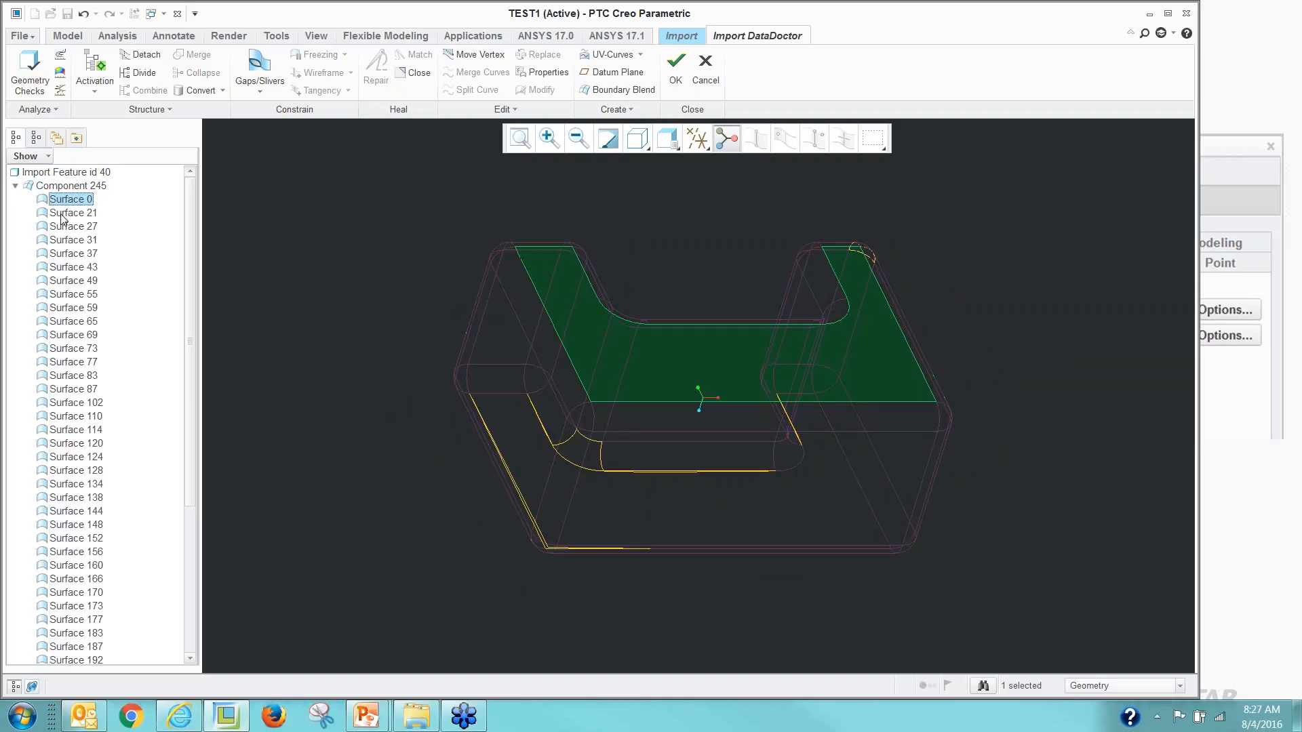
{"action": "left_click", "coordinate": [61, 214]}
{"action": "double_click", "coordinate": [66, 187]}
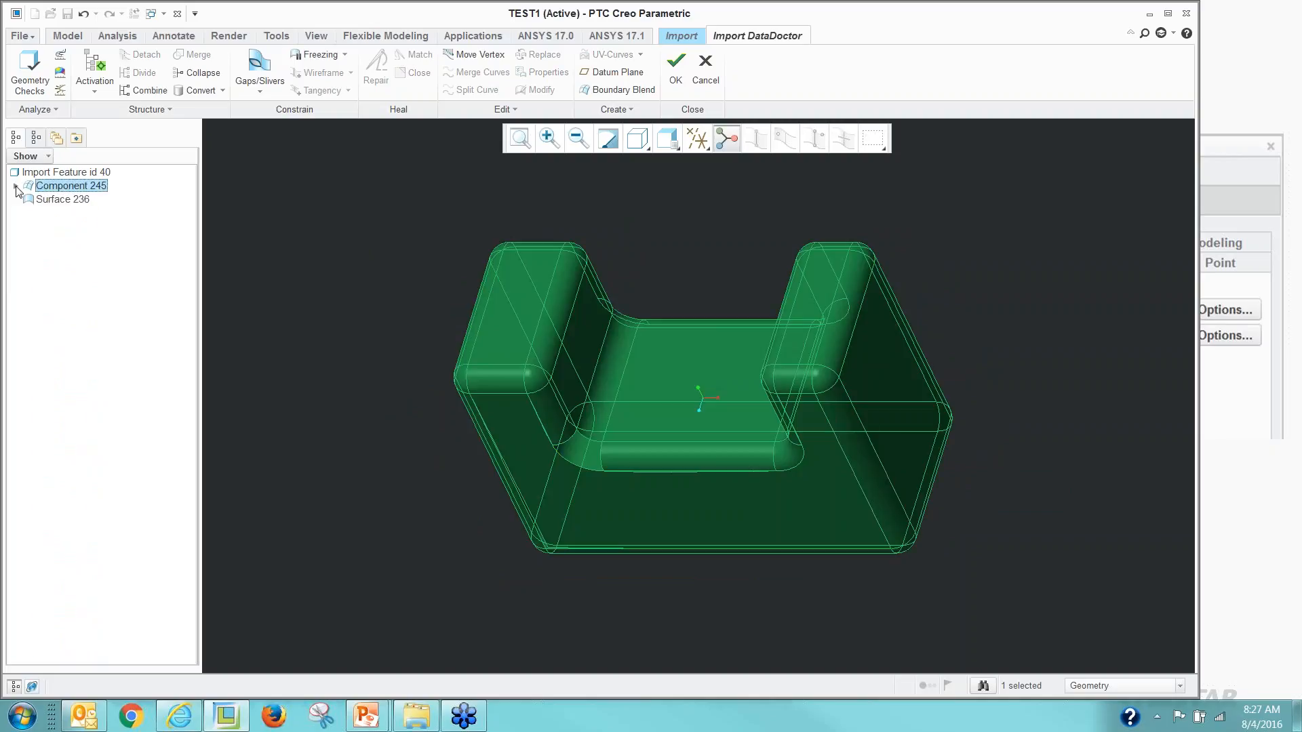
Hide Surface 236 and display the part shaded with edges to inspect the corner where it was.
{"action": "left_click", "coordinate": [56, 201]}
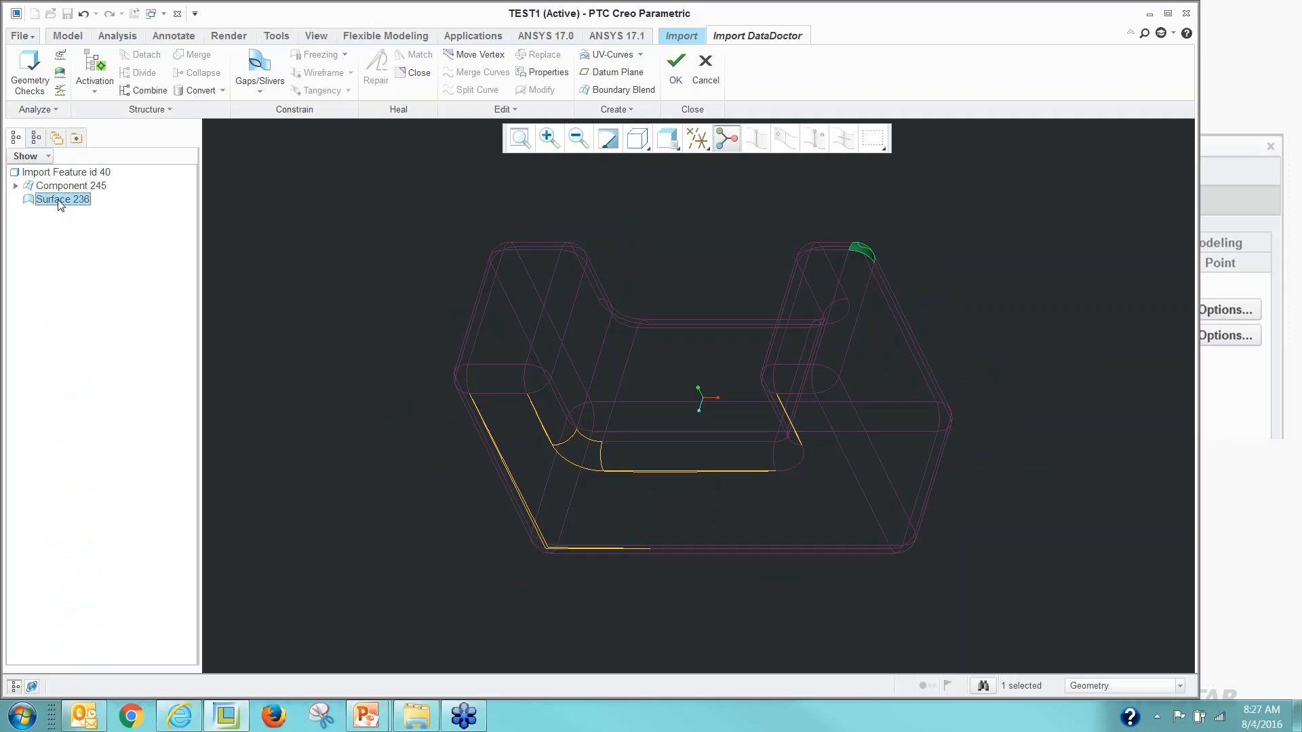
{"action": "right_click", "coordinate": [61, 204]}
{"action": "left_click", "coordinate": [89, 231]}
{"action": "scroll", "coordinate": [888, 270], "scroll_direction": "up", "scroll_amount": 4}
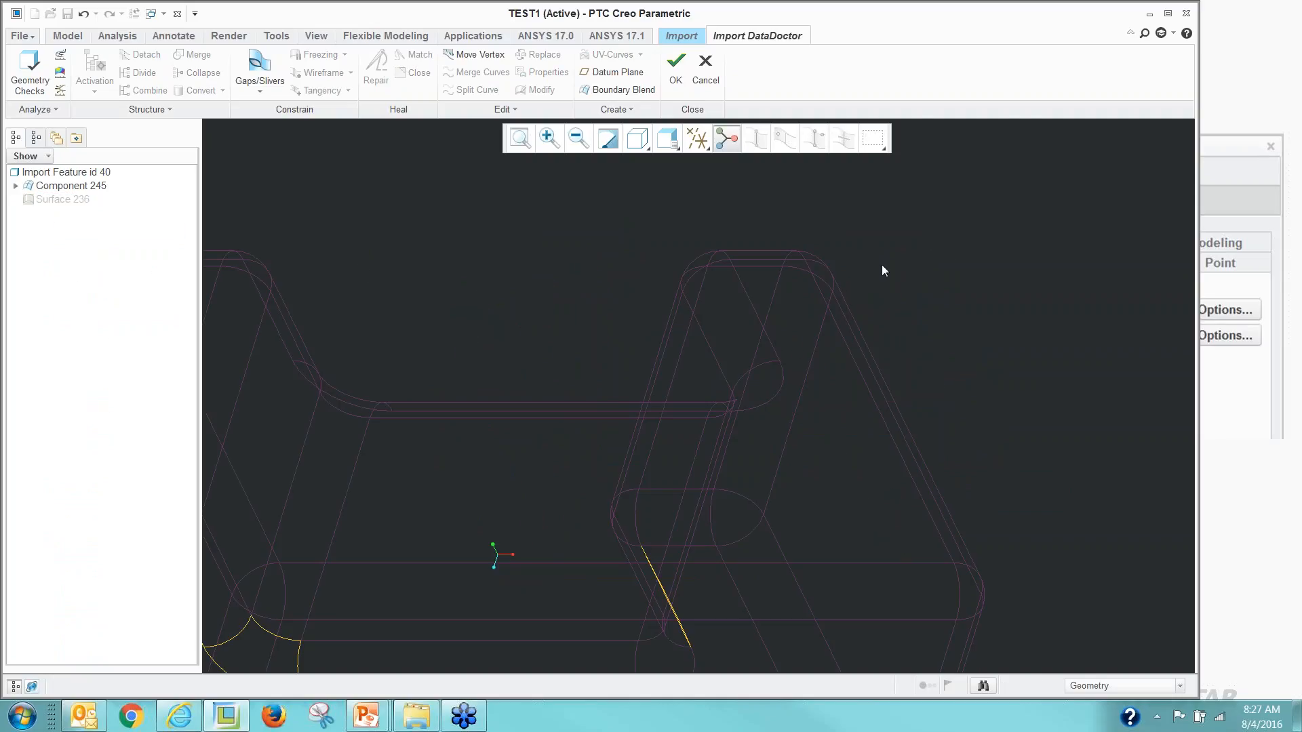
{"action": "key", "text": "ctrl+2"}
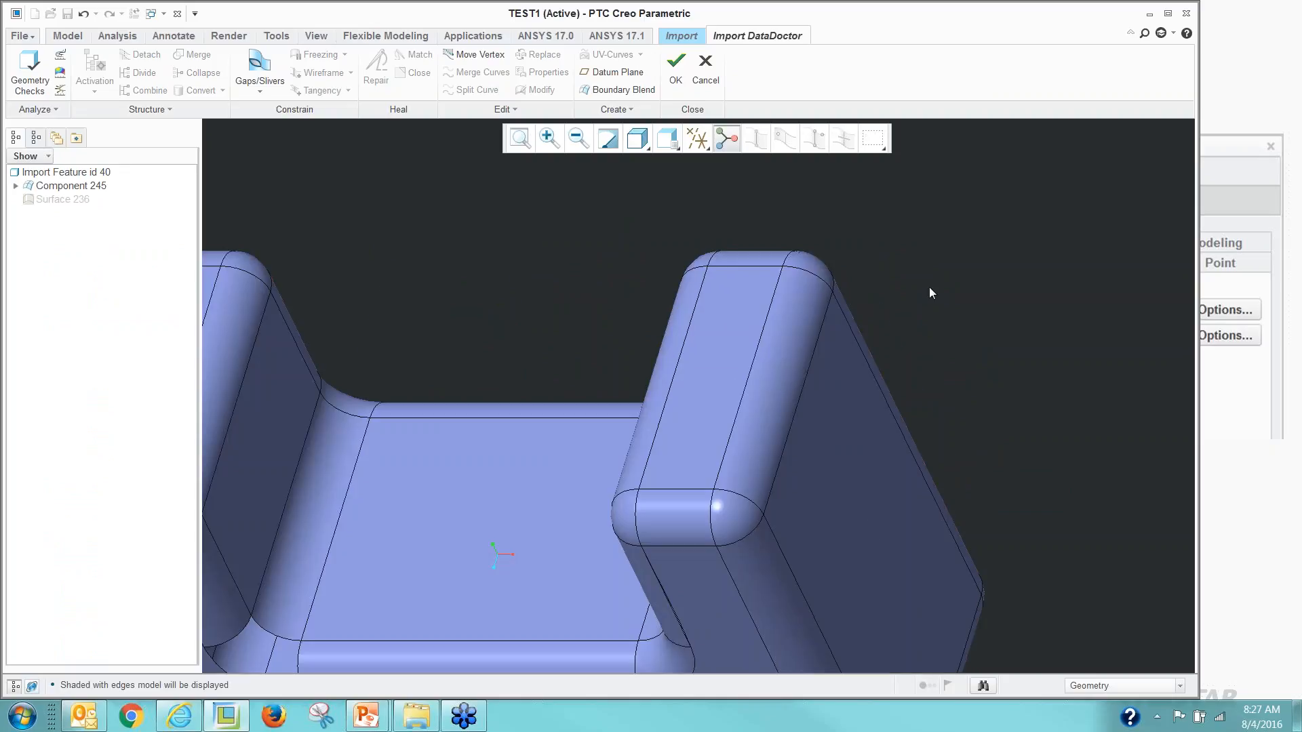
{"action": "scroll", "coordinate": [930, 286], "scroll_direction": "down", "scroll_amount": 4}
{"action": "middle_click_drag", "start_coordinate": [929, 287], "coordinate": [836, 311]}
{"action": "scroll", "coordinate": [693, 408], "scroll_direction": "up", "scroll_amount": 3}
{"action": "scroll", "coordinate": [693, 408], "scroll_direction": "down", "scroll_amount": 3}
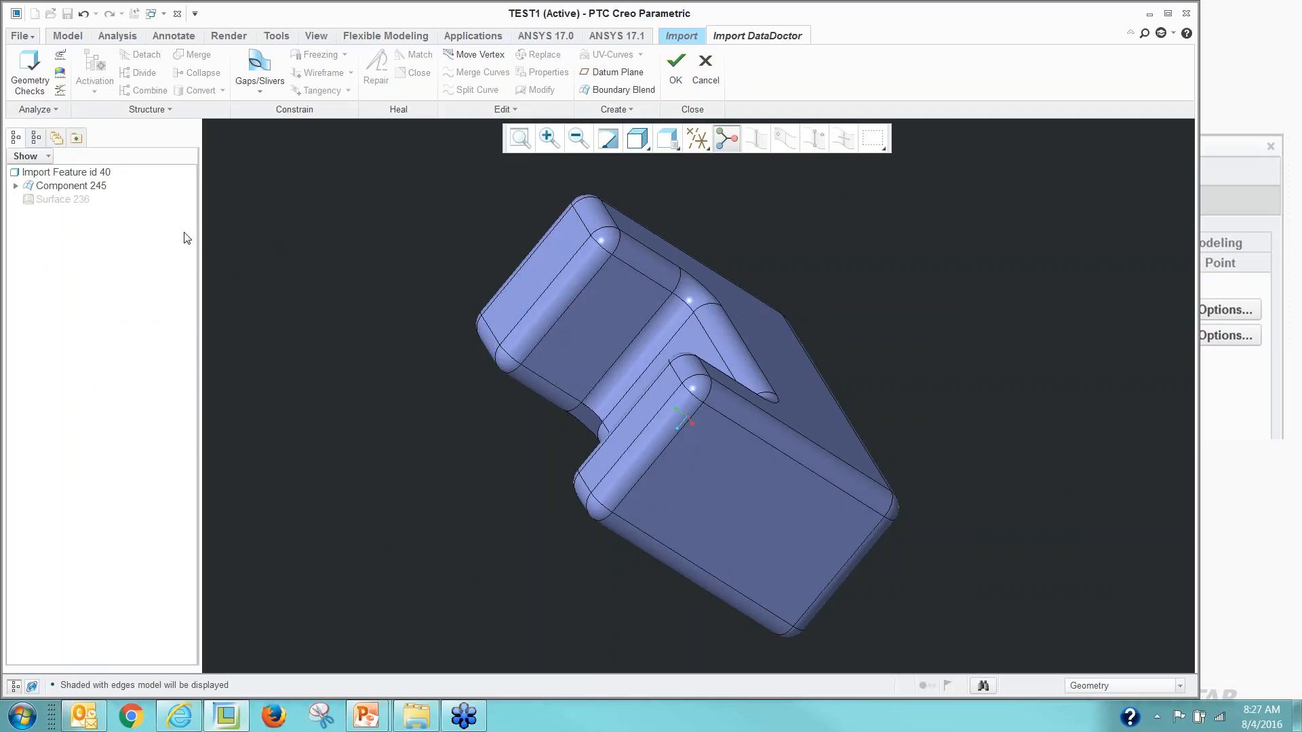
Delete Surface 236 from the import feature.
{"action": "right_click", "coordinate": [51, 199]}
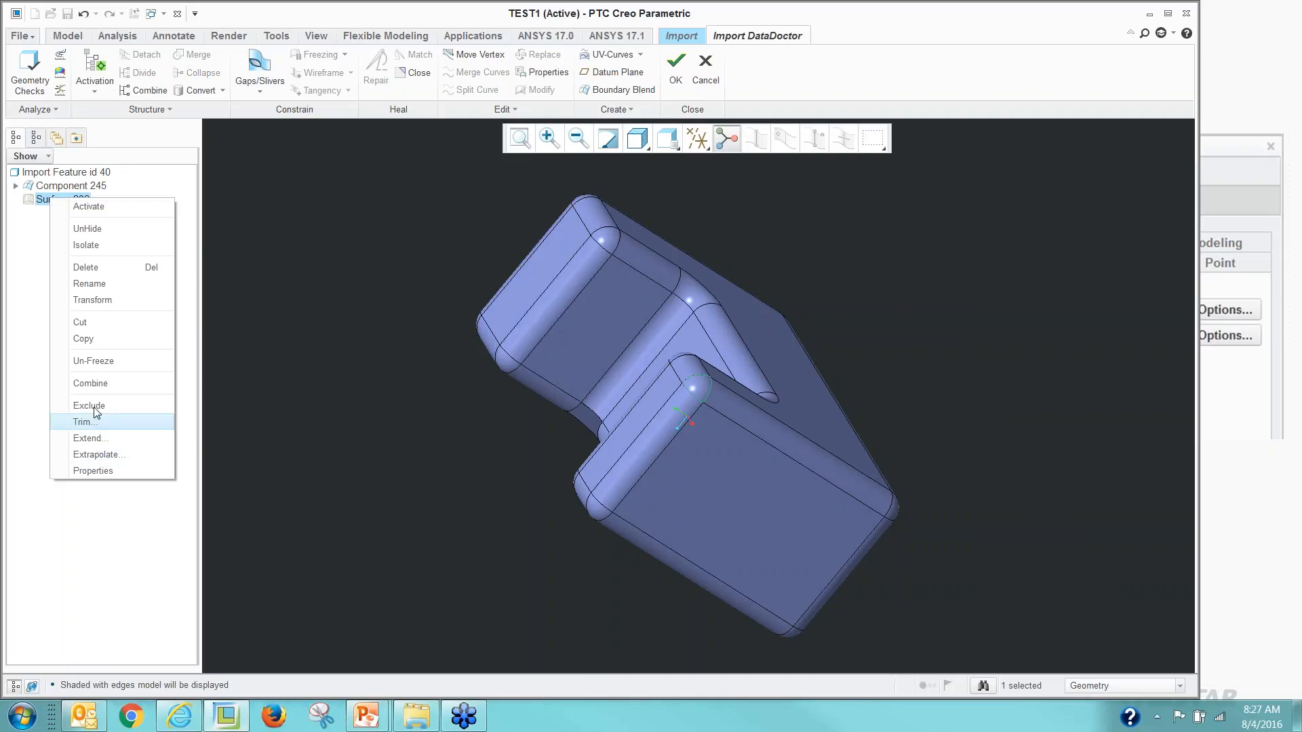
{"action": "left_click", "coordinate": [93, 268]}
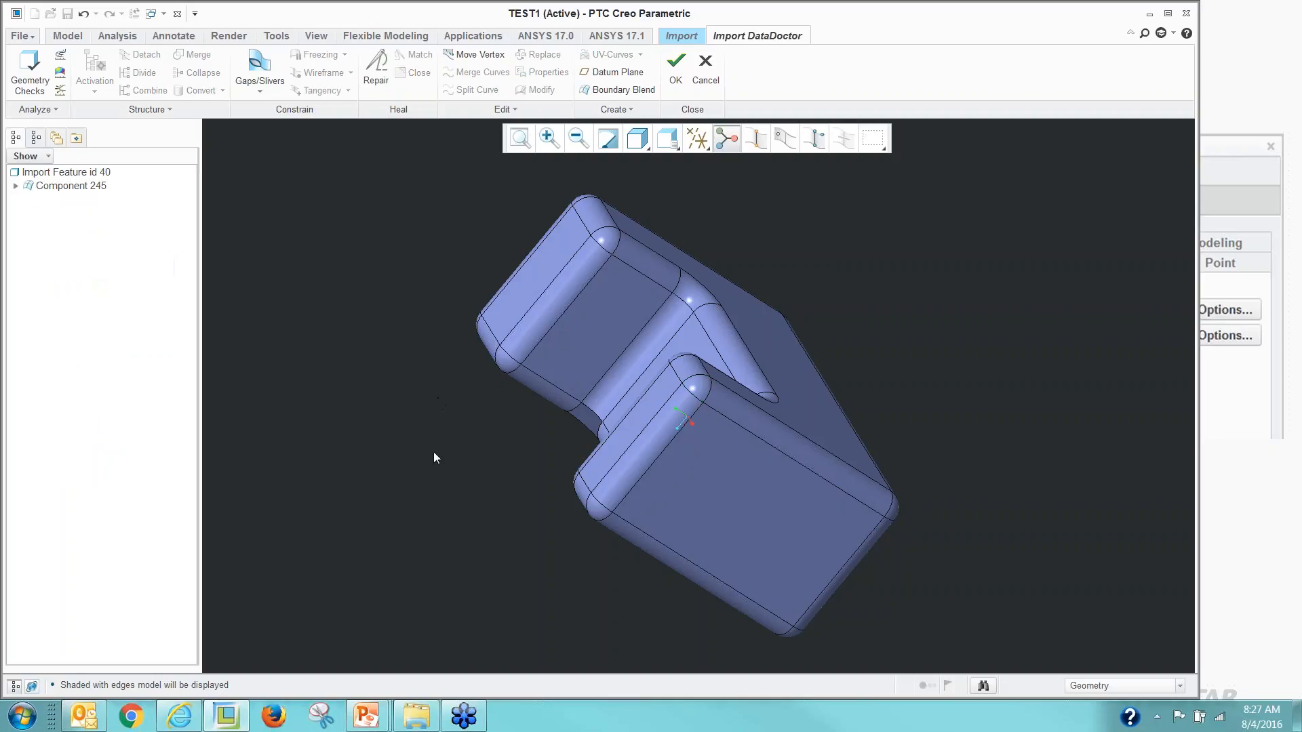
{"action": "middle_click_drag", "start_coordinate": [436, 457], "coordinate": [207, 223]}
List the surfaces of Component 245 and highlight the large front face to identify it.
{"action": "left_click", "coordinate": [27, 187]}
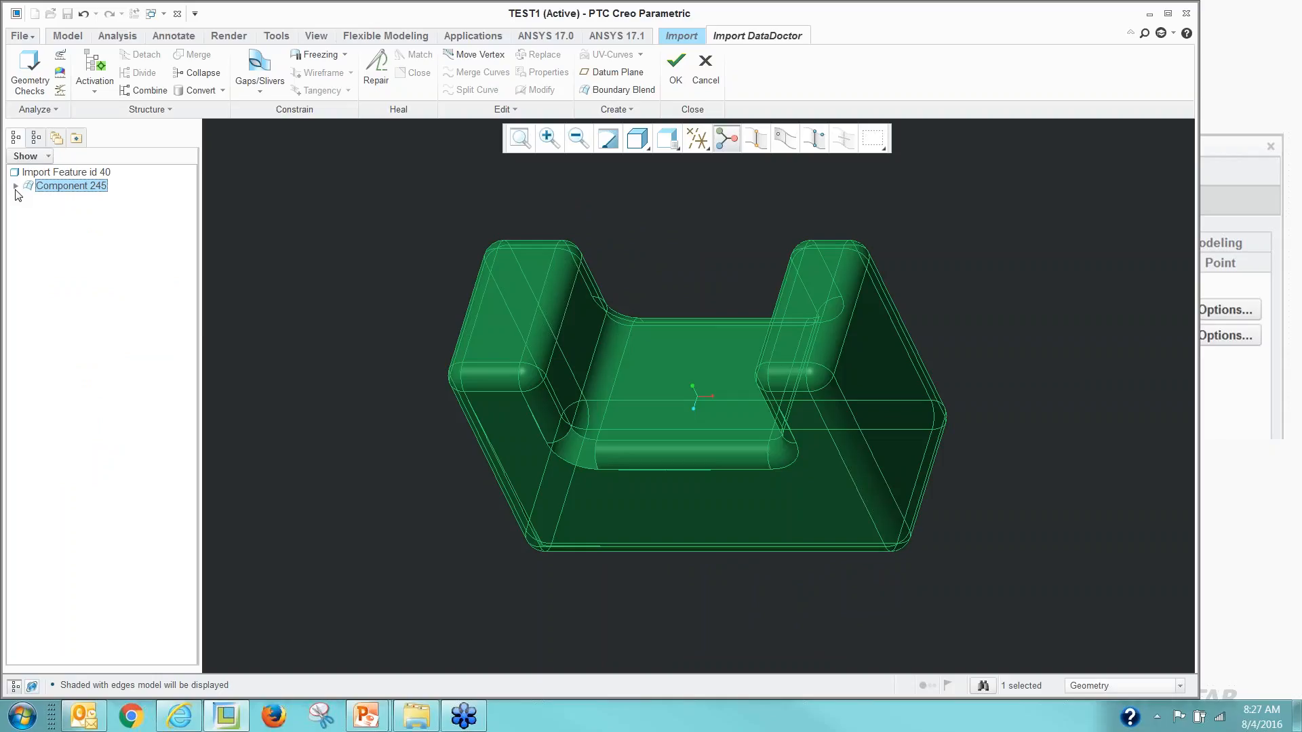
{"action": "left_click", "coordinate": [15, 186]}
{"action": "left_click", "coordinate": [378, 415]}
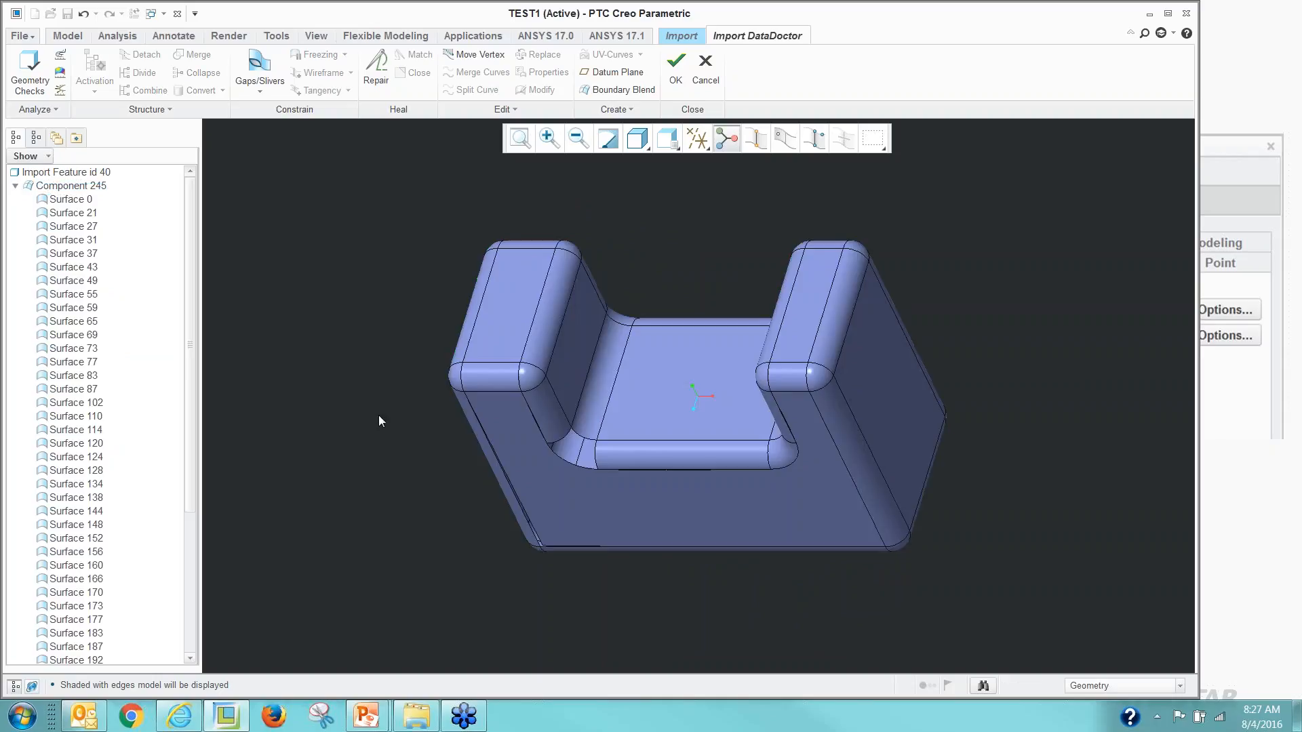
{"action": "left_click", "coordinate": [628, 505]}
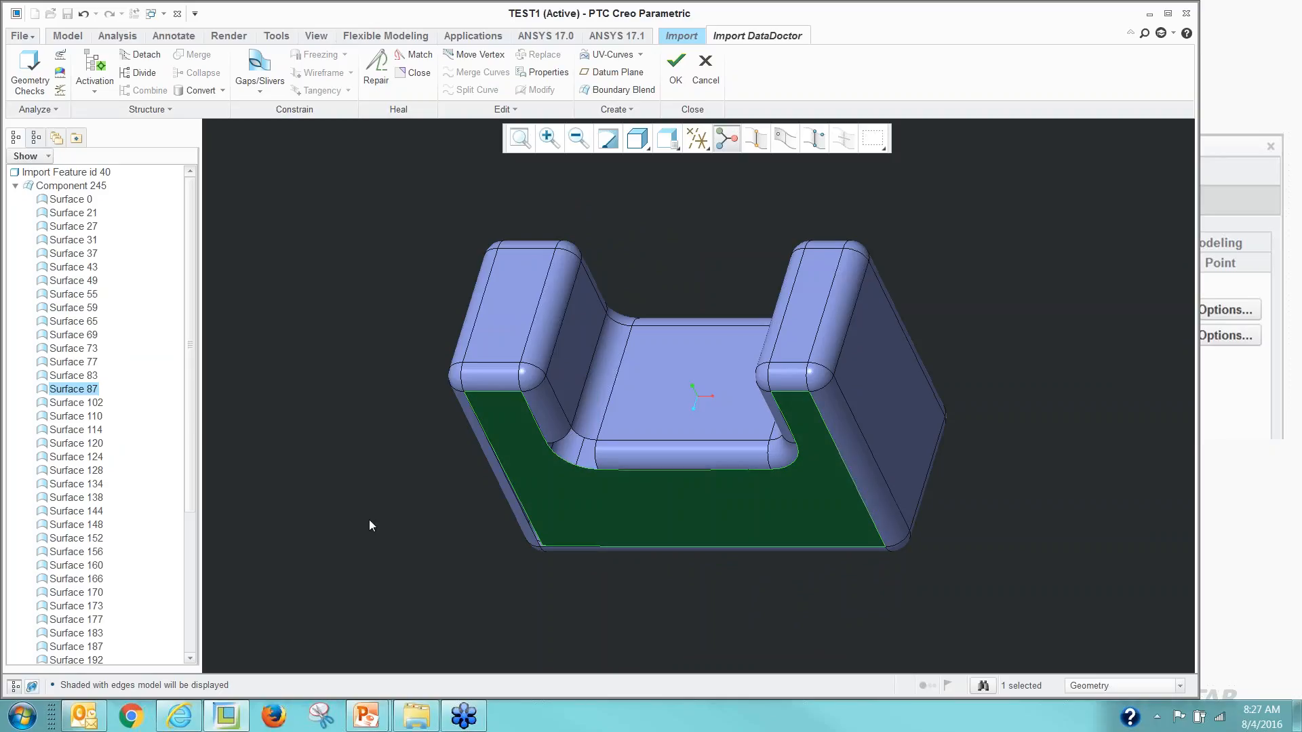
{"action": "left_click", "coordinate": [390, 566]}
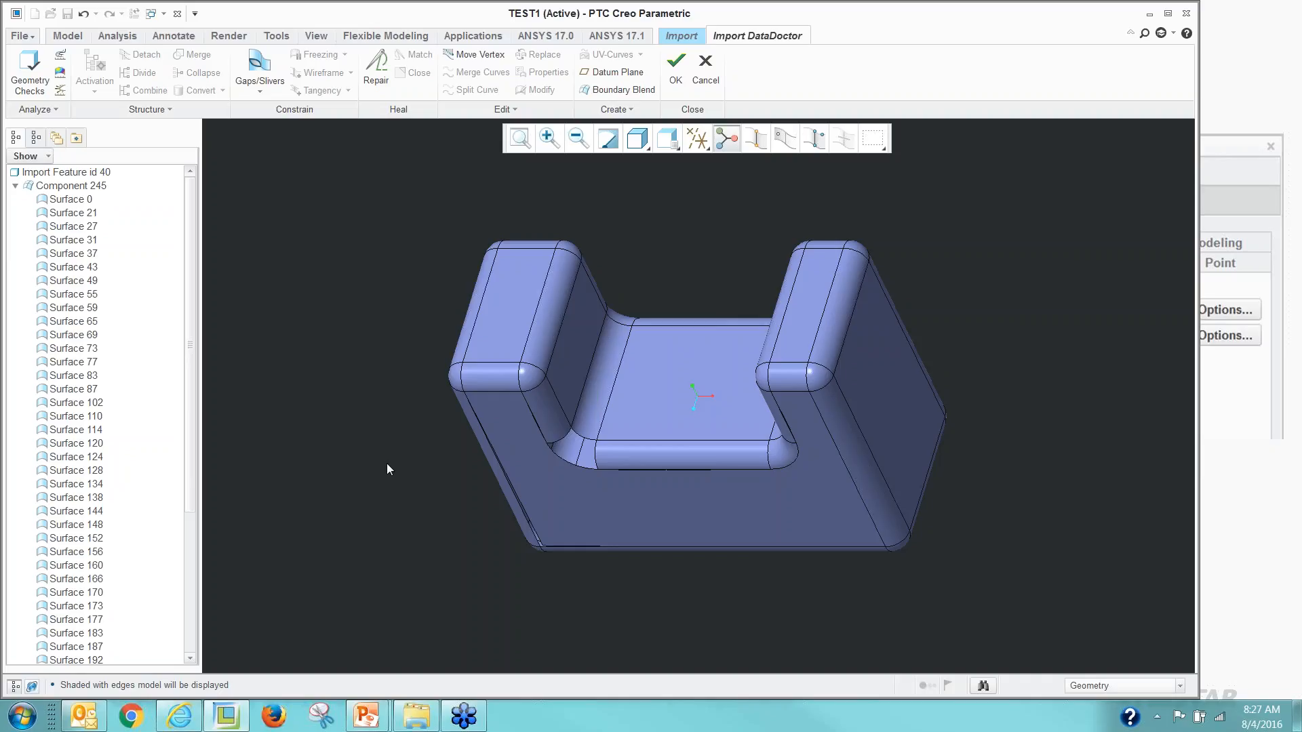
Display the part with no hidden lines and search it for gaps with a size less than 1.
{"action": "key", "text": "ctrl+4"}
{"action": "scroll", "coordinate": [666, 487], "scroll_direction": "up", "scroll_amount": 3}
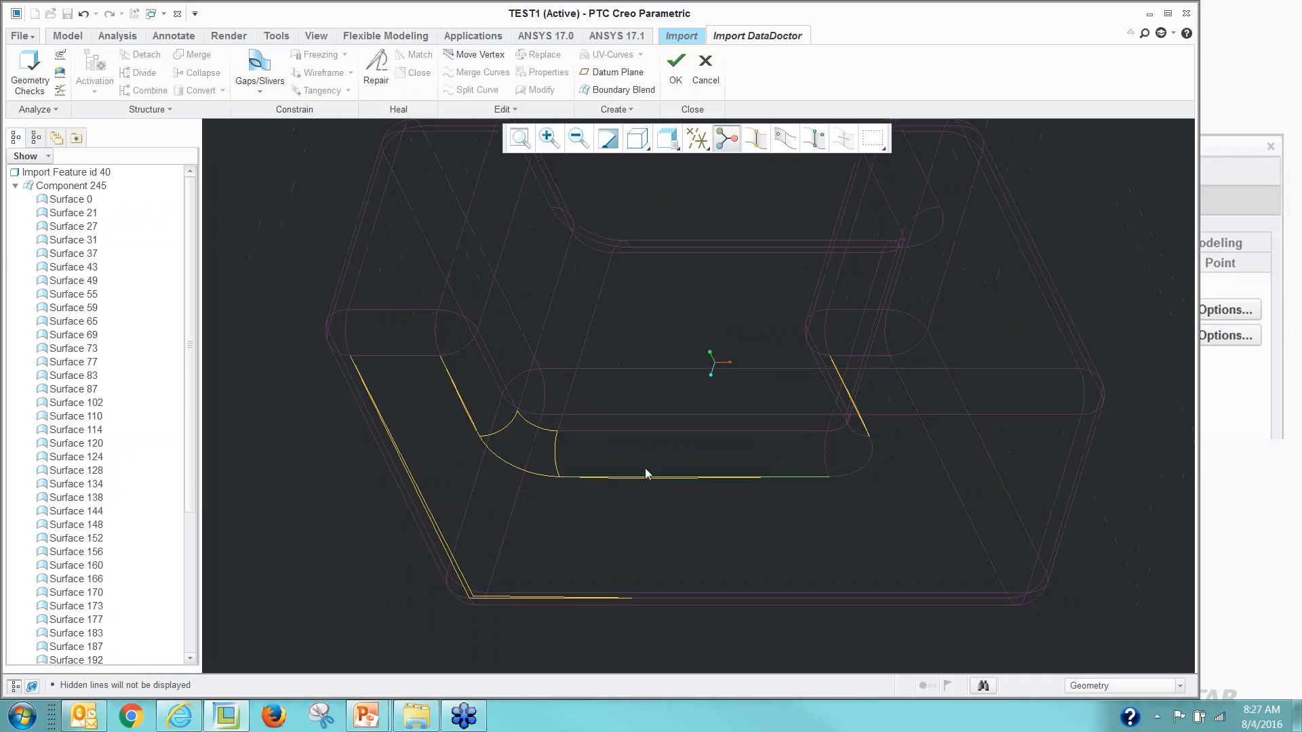
{"action": "scroll", "coordinate": [759, 448], "scroll_direction": "down", "scroll_amount": 3}
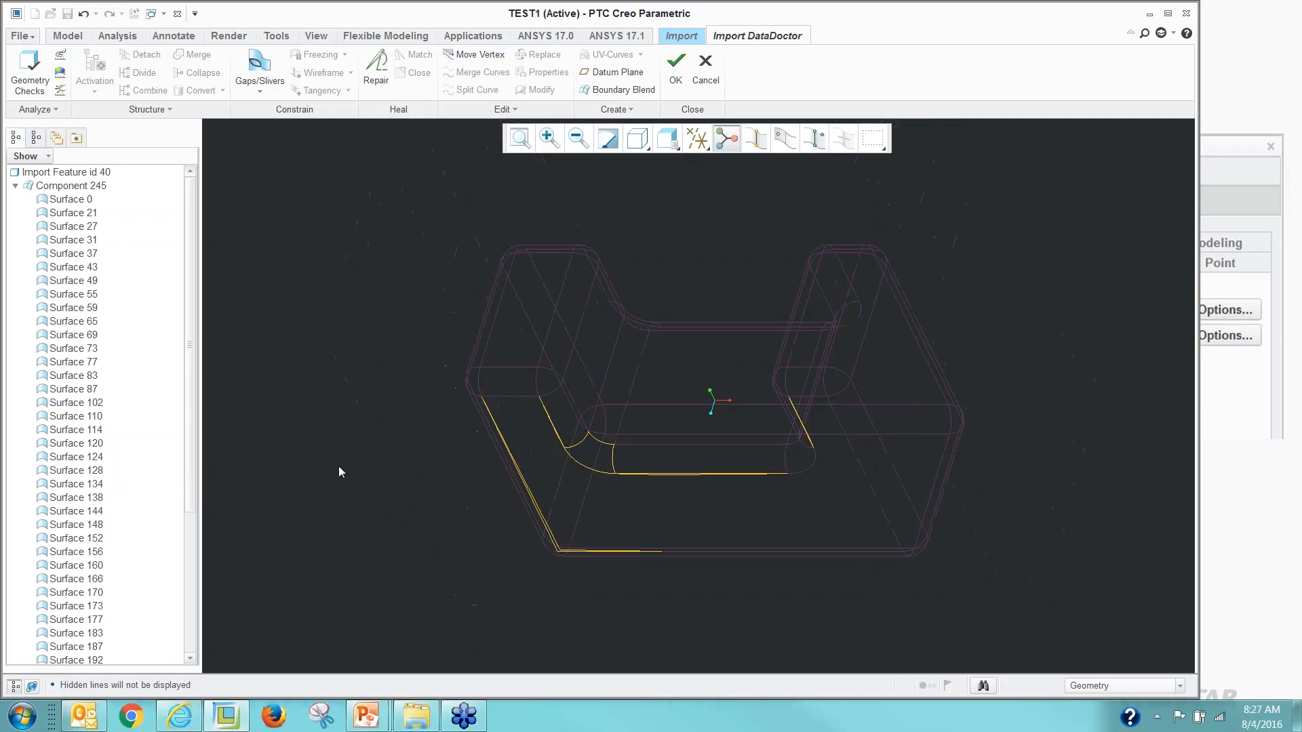
{"action": "key", "text": "ctrl+f"}
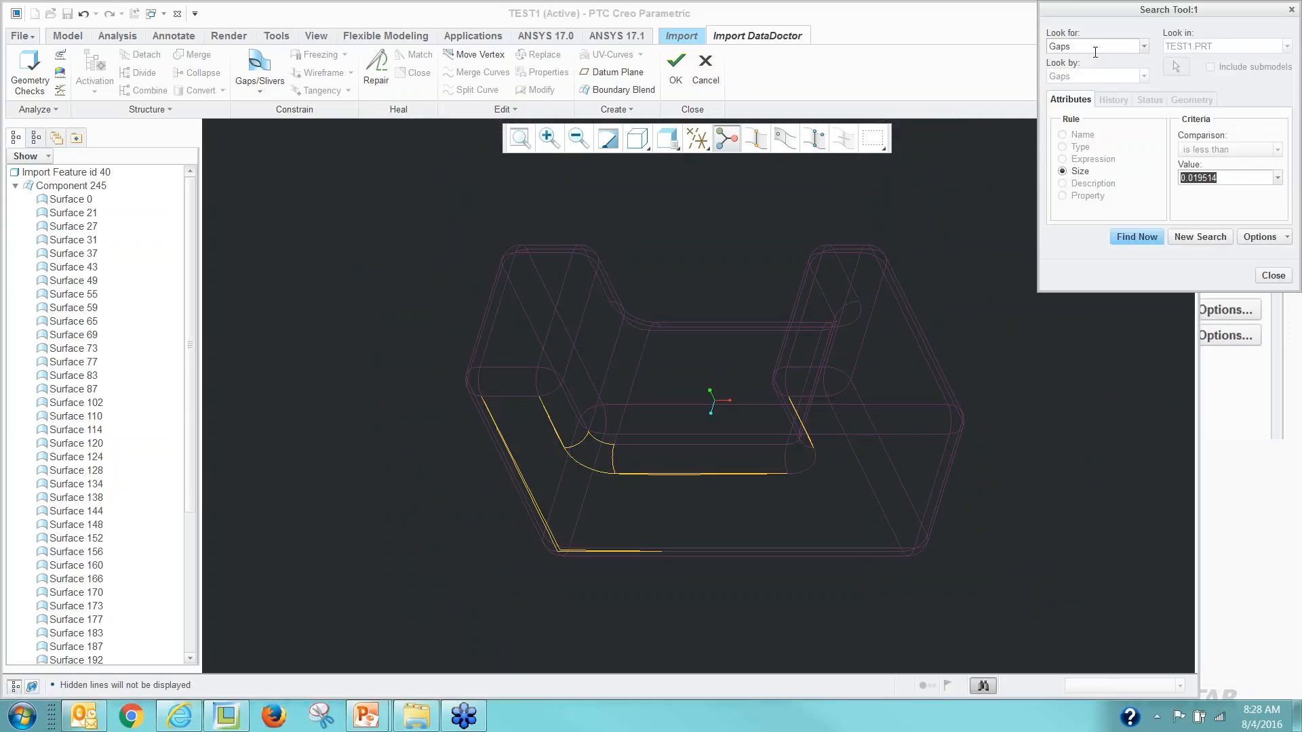
{"action": "type", "text": "1"}
{"action": "left_click", "coordinate": [1146, 238]}
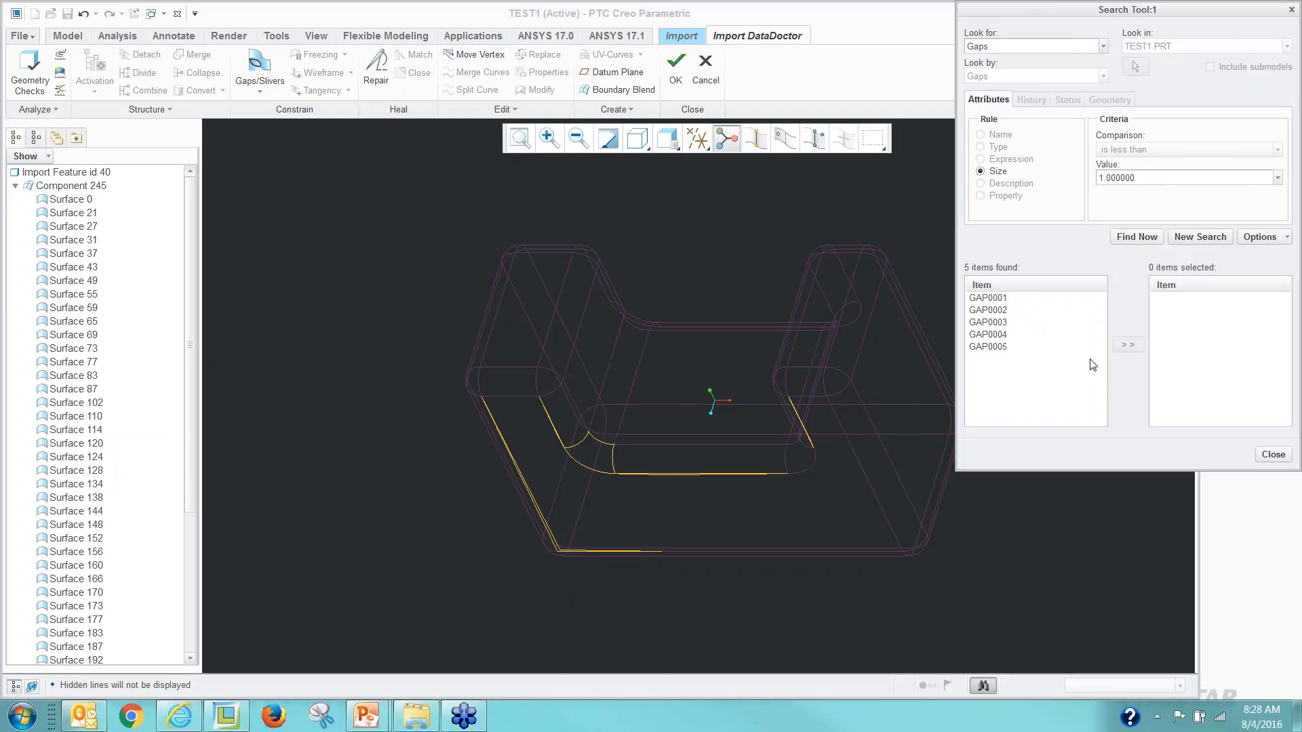
Select all the found gaps, GAP0001 through GAP0005, and finish the search with them as the selection.
{"action": "left_click", "coordinate": [992, 299]}
{"action": "left_click_drag", "start_coordinate": [1002, 309], "coordinate": [997, 351]}
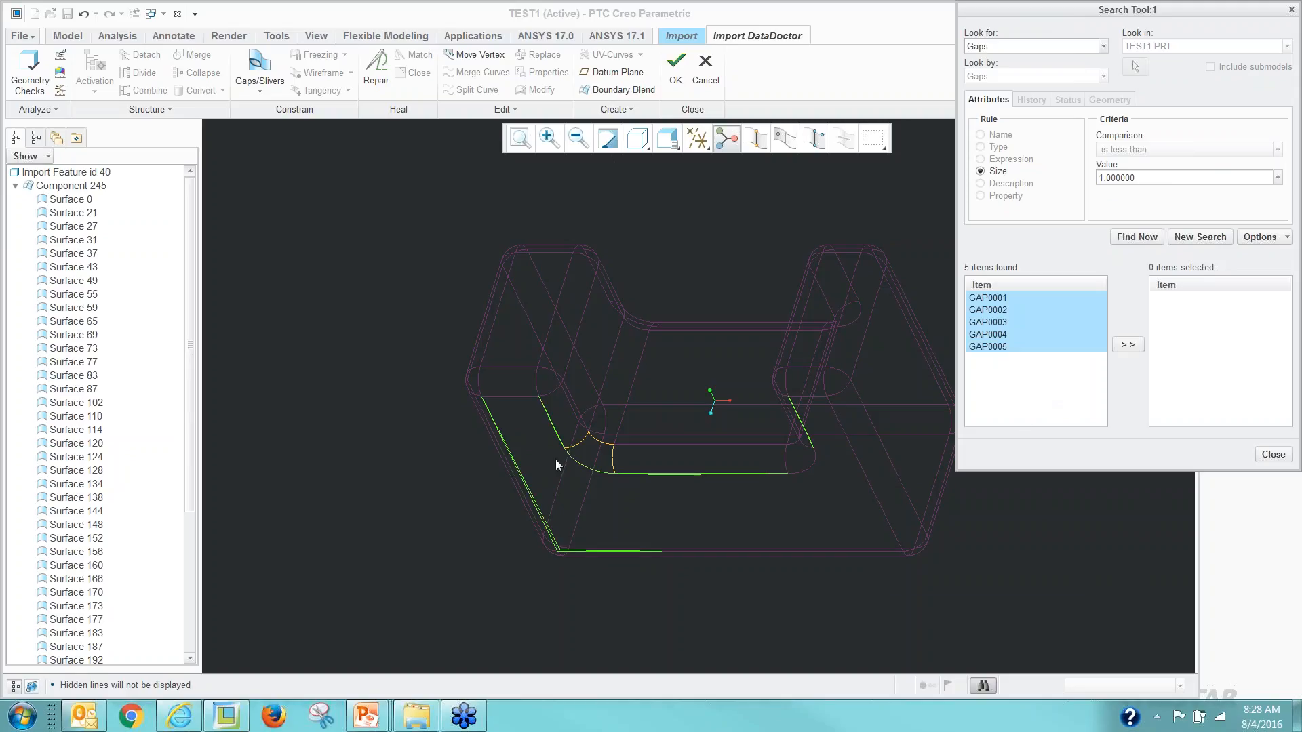
{"action": "scroll", "coordinate": [555, 458], "scroll_direction": "down", "scroll_amount": 3}
{"action": "scroll", "coordinate": [526, 474], "scroll_direction": "up", "scroll_amount": 1}
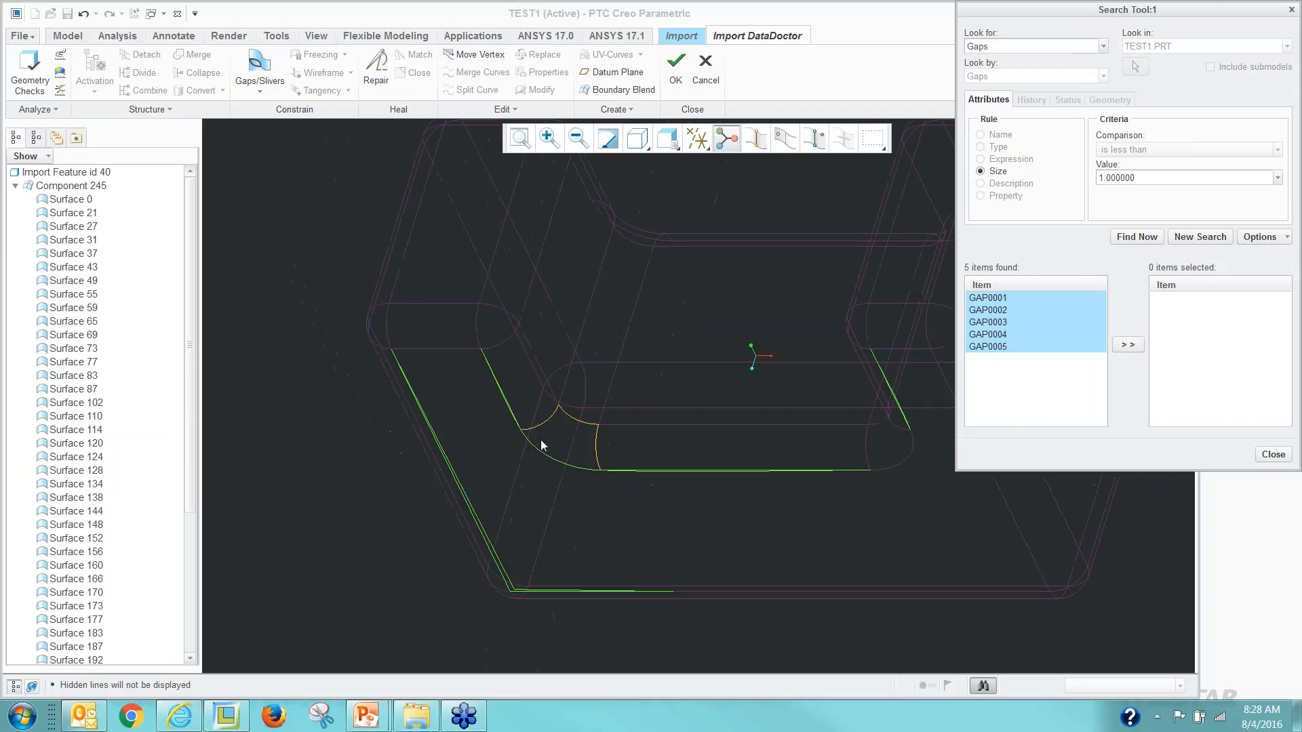
{"action": "scroll", "coordinate": [553, 482], "scroll_direction": "up", "scroll_amount": 1}
{"action": "left_click", "coordinate": [1131, 347]}
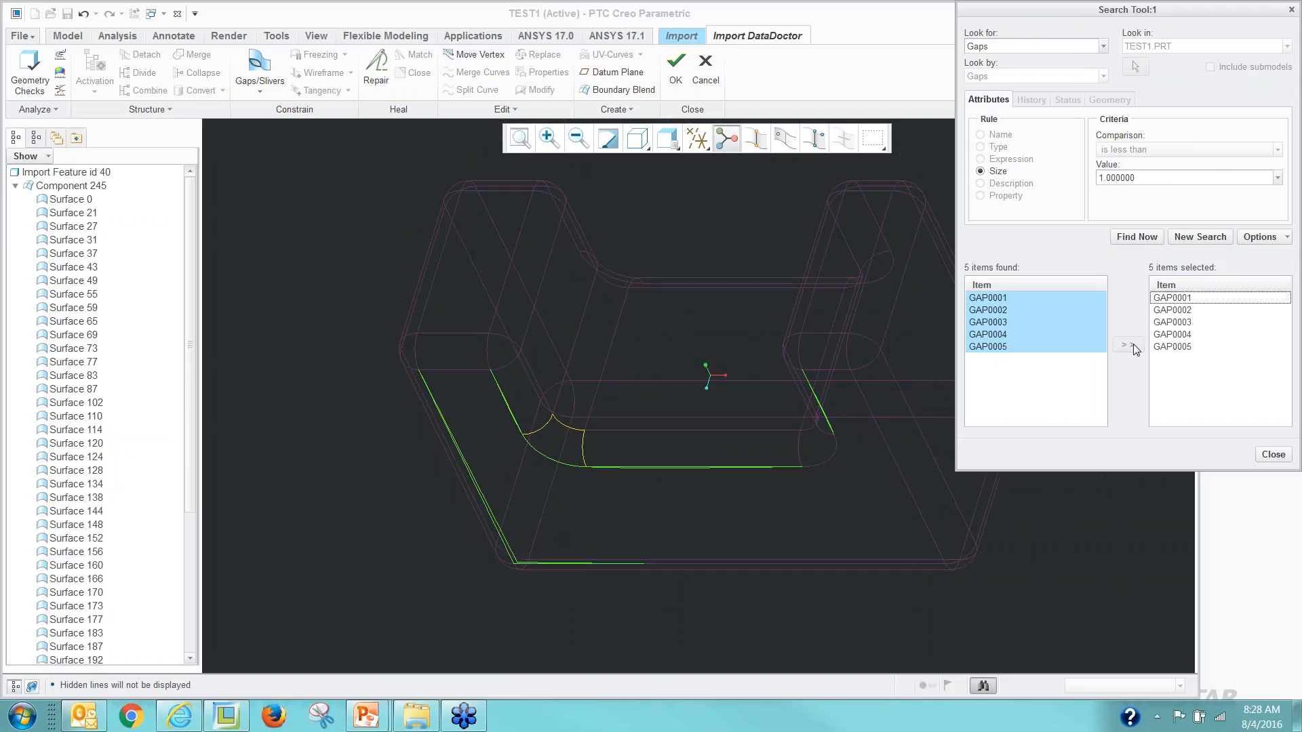
{"action": "left_click", "coordinate": [1274, 455]}
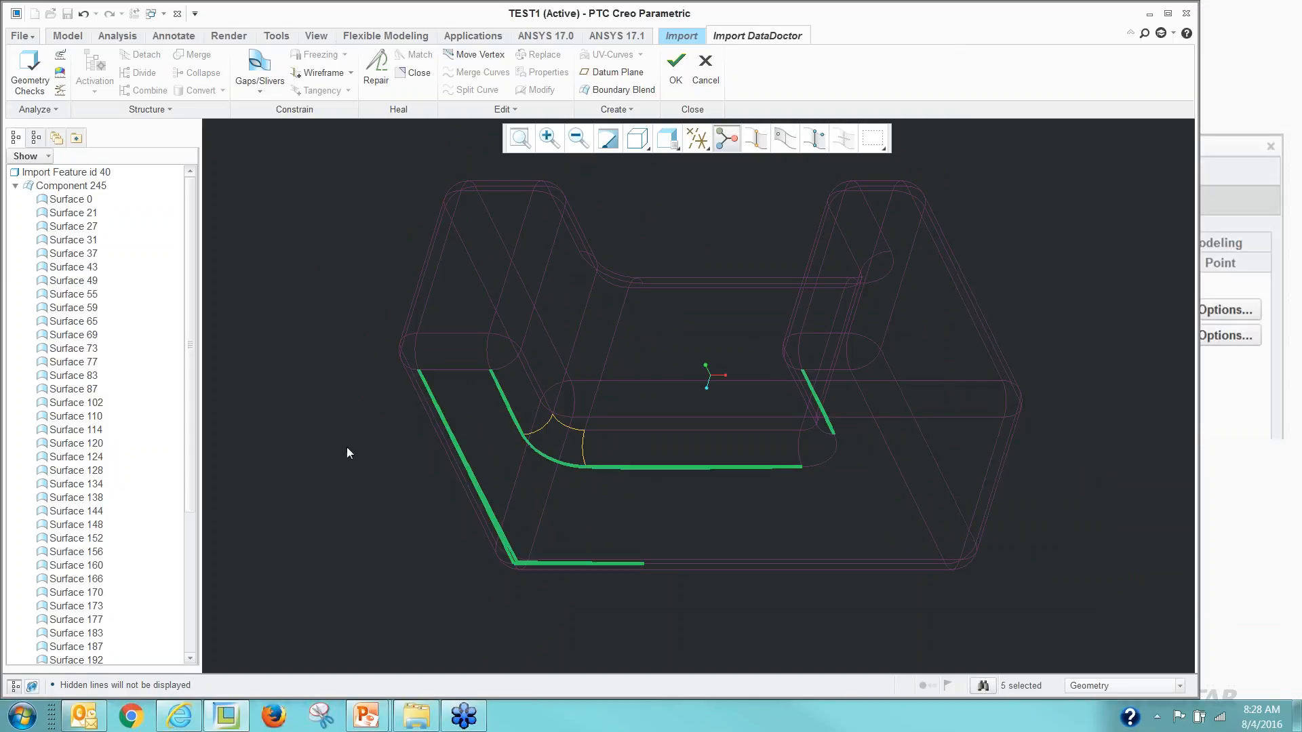
Add the selected gaps to the wireframe and run Repair on the import geometry without tangency repair.
{"action": "left_click", "coordinate": [324, 73]}
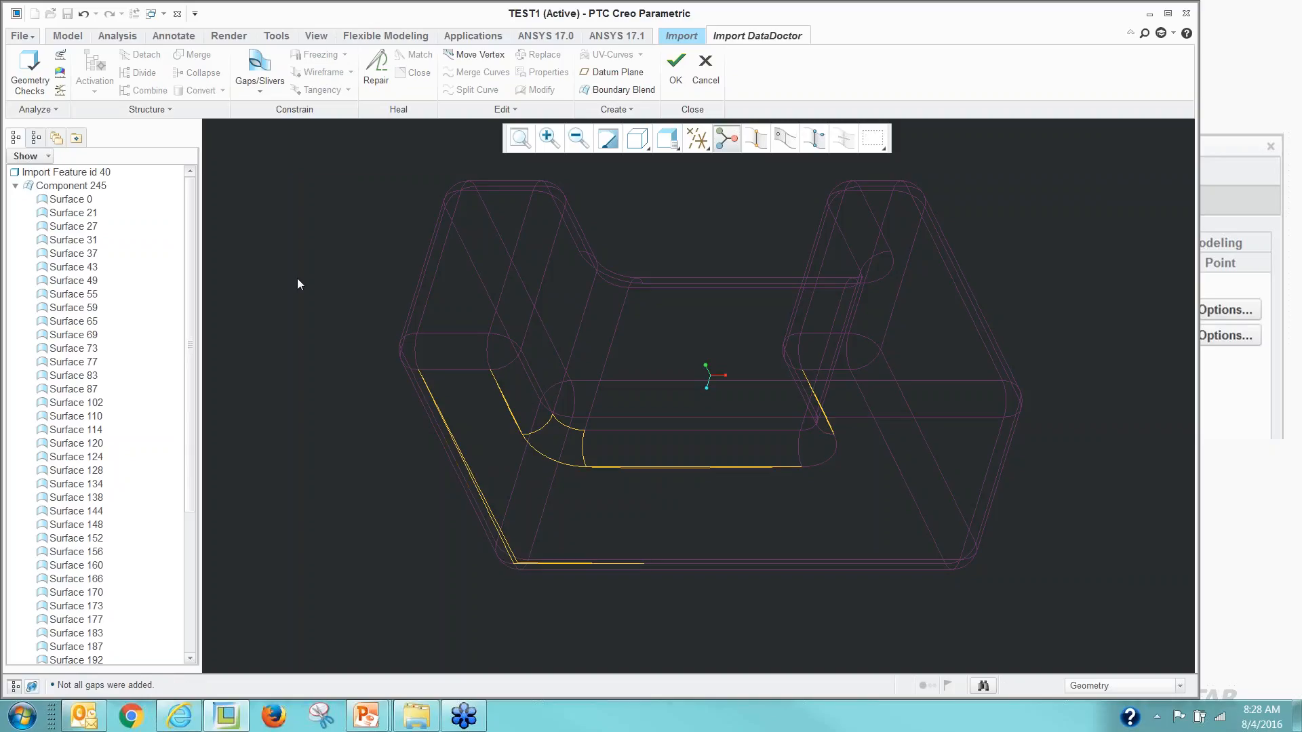
{"action": "left_click", "coordinate": [376, 71]}
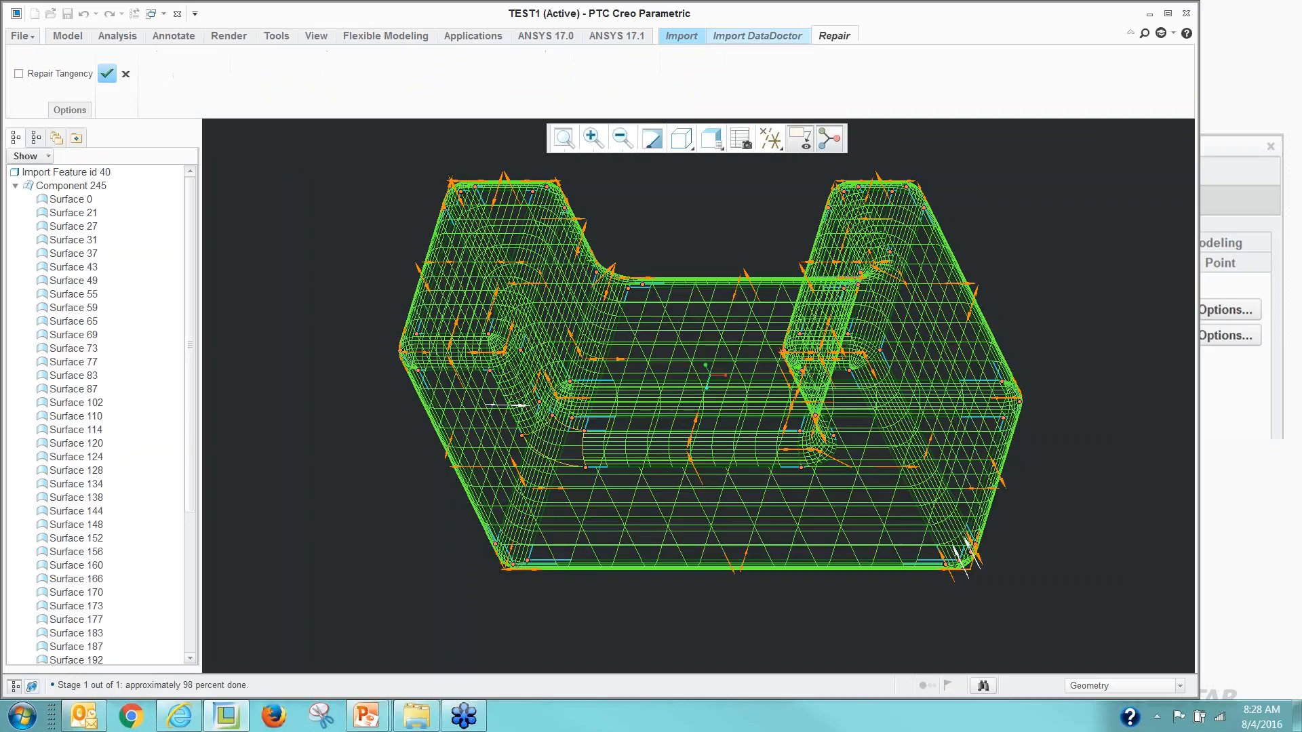
{"action": "left_click", "coordinate": [107, 74]}
Examine the remaining open corner patch beside the inner round in both shaded and no-hidden-line display.
{"action": "mouse_move", "coordinate": [314, 457]}
{"action": "middle_mouse_down"}
{"action": "mouse_move", "coordinate": [363, 424]}
{"action": "mouse_move", "coordinate": [314, 439]}
{"action": "mouse_move", "coordinate": [311, 424]}
{"action": "middle_mouse_up"}
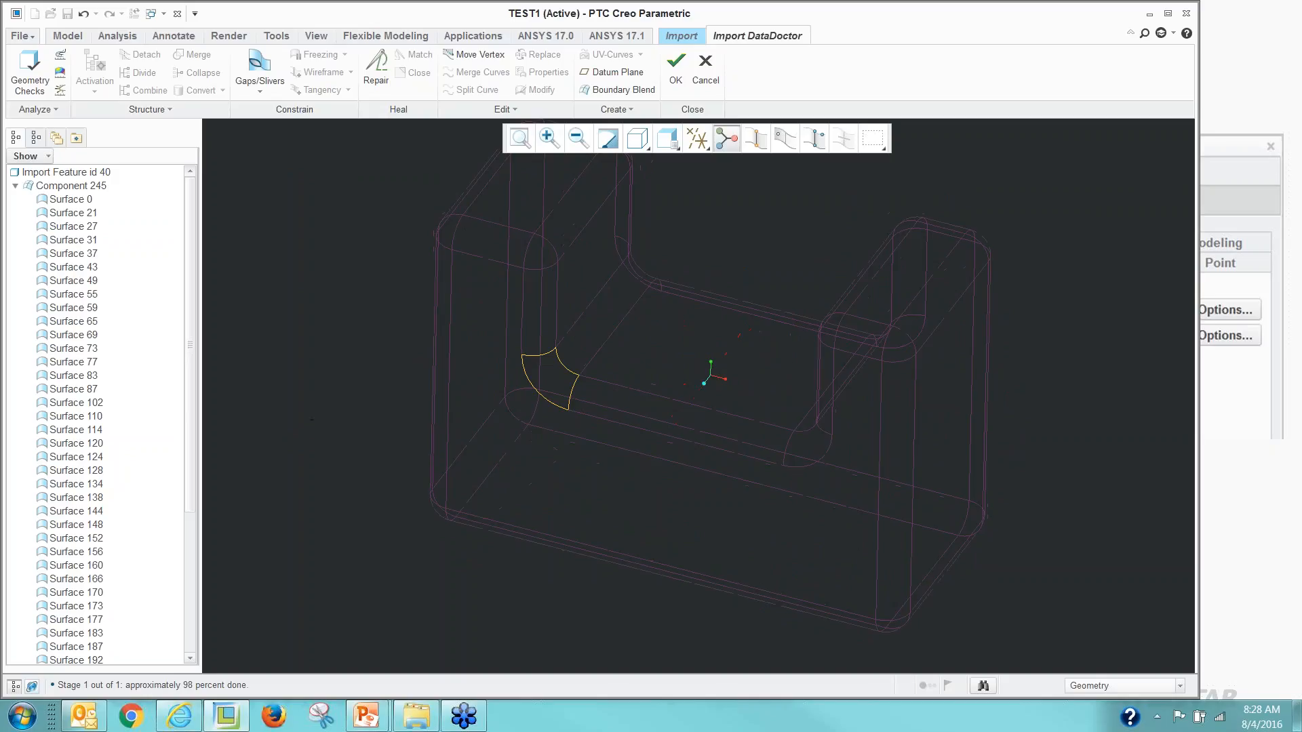
{"action": "left_click", "coordinate": [472, 418]}
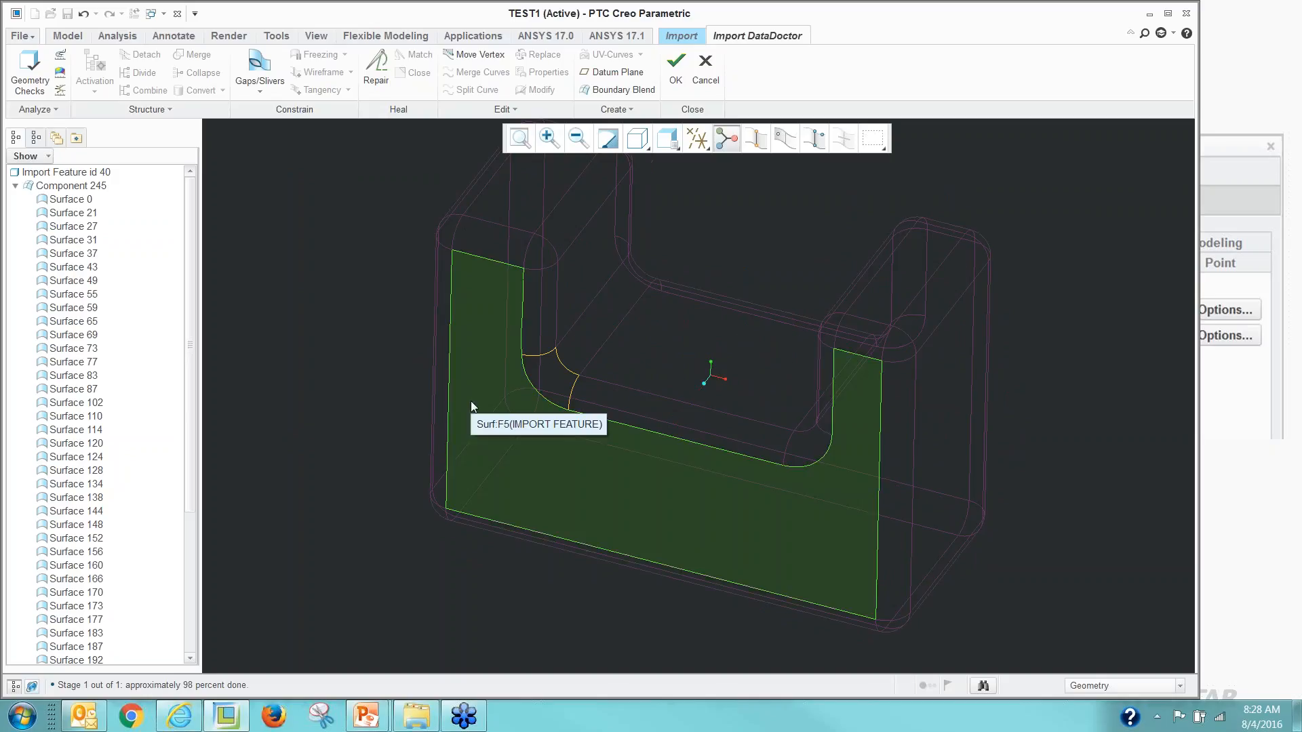
{"action": "left_click", "coordinate": [352, 471]}
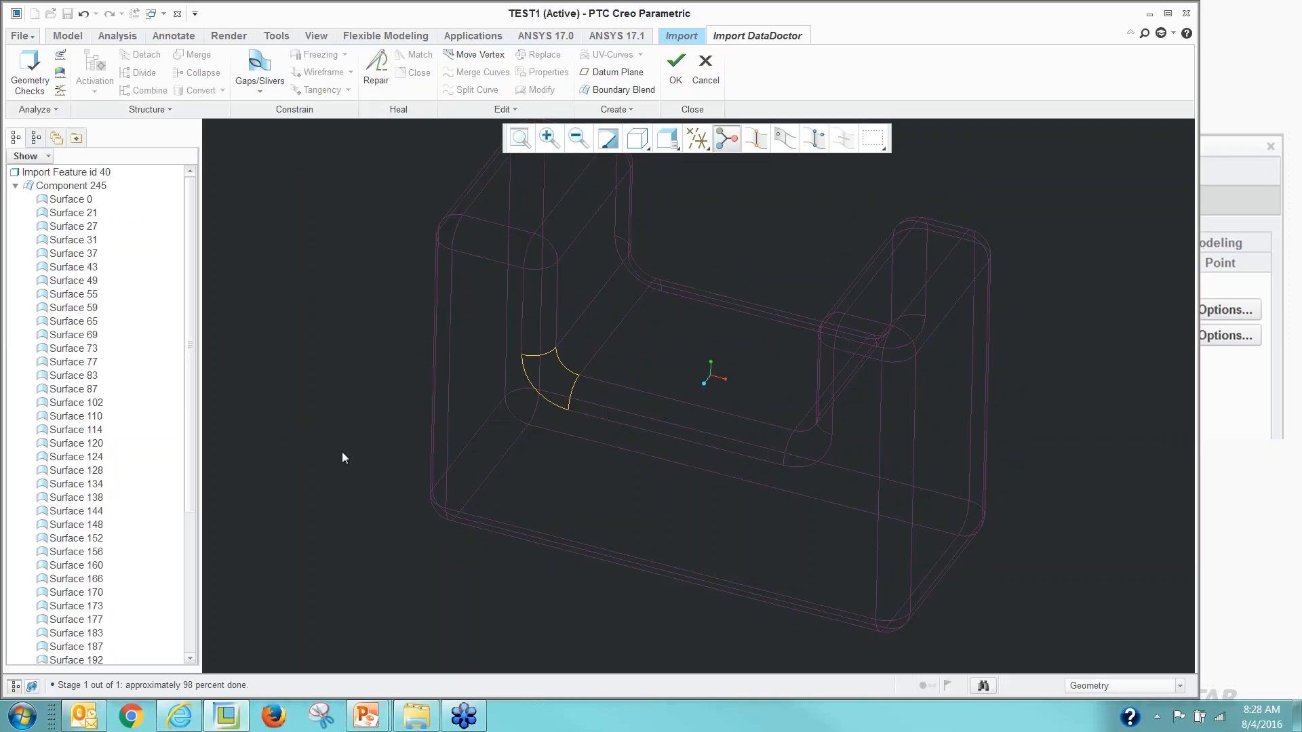
{"action": "mouse_move", "coordinate": [342, 451]}
{"action": "middle_mouse_down"}
{"action": "mouse_move", "coordinate": [366, 421]}
{"action": "mouse_move", "coordinate": [343, 439]}
{"action": "mouse_move", "coordinate": [346, 420]}
{"action": "mouse_move", "coordinate": [366, 444]}
{"action": "middle_mouse_up"}
{"action": "mouse_move", "coordinate": [374, 374]}
{"action": "middle_mouse_down"}
{"action": "mouse_move", "coordinate": [367, 430]}
{"action": "mouse_move", "coordinate": [409, 448]}
{"action": "mouse_move", "coordinate": [349, 439]}
{"action": "middle_mouse_up"}
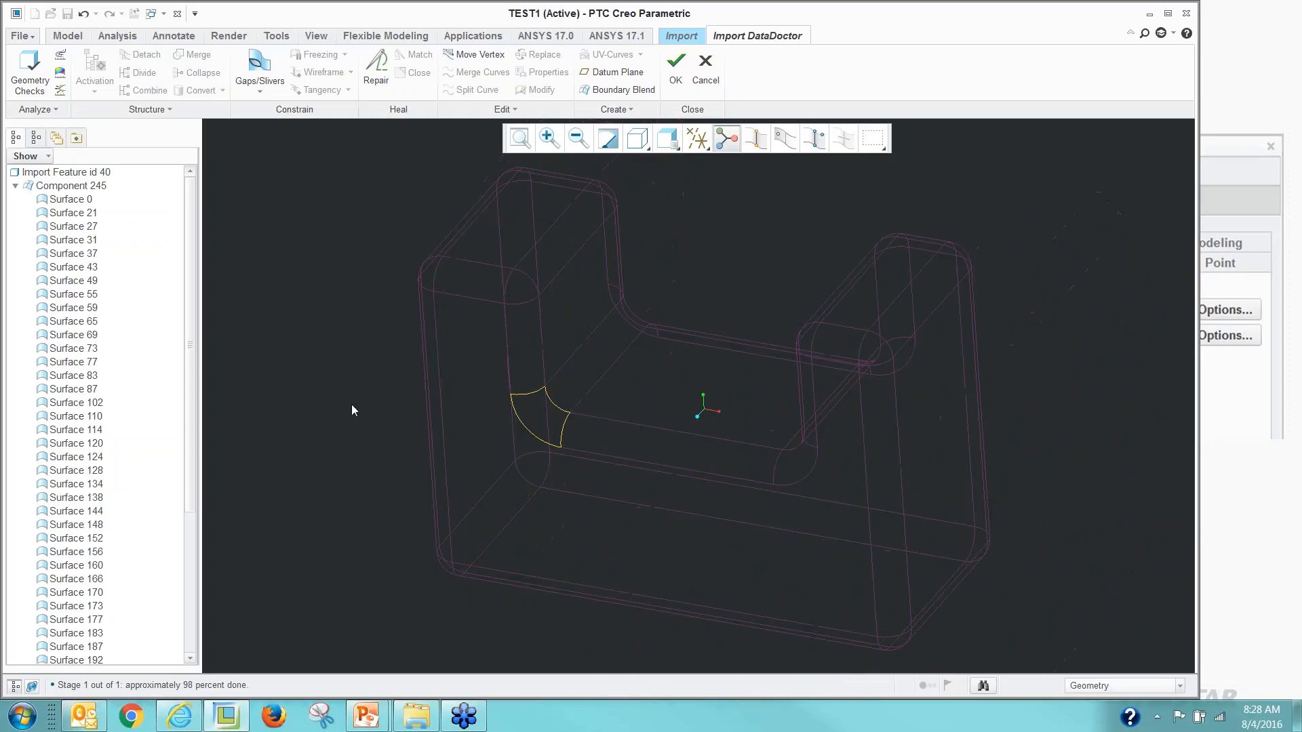
{"action": "key", "text": "ctrl+2"}
{"action": "scroll", "coordinate": [581, 427], "scroll_direction": "down", "scroll_amount": 4}
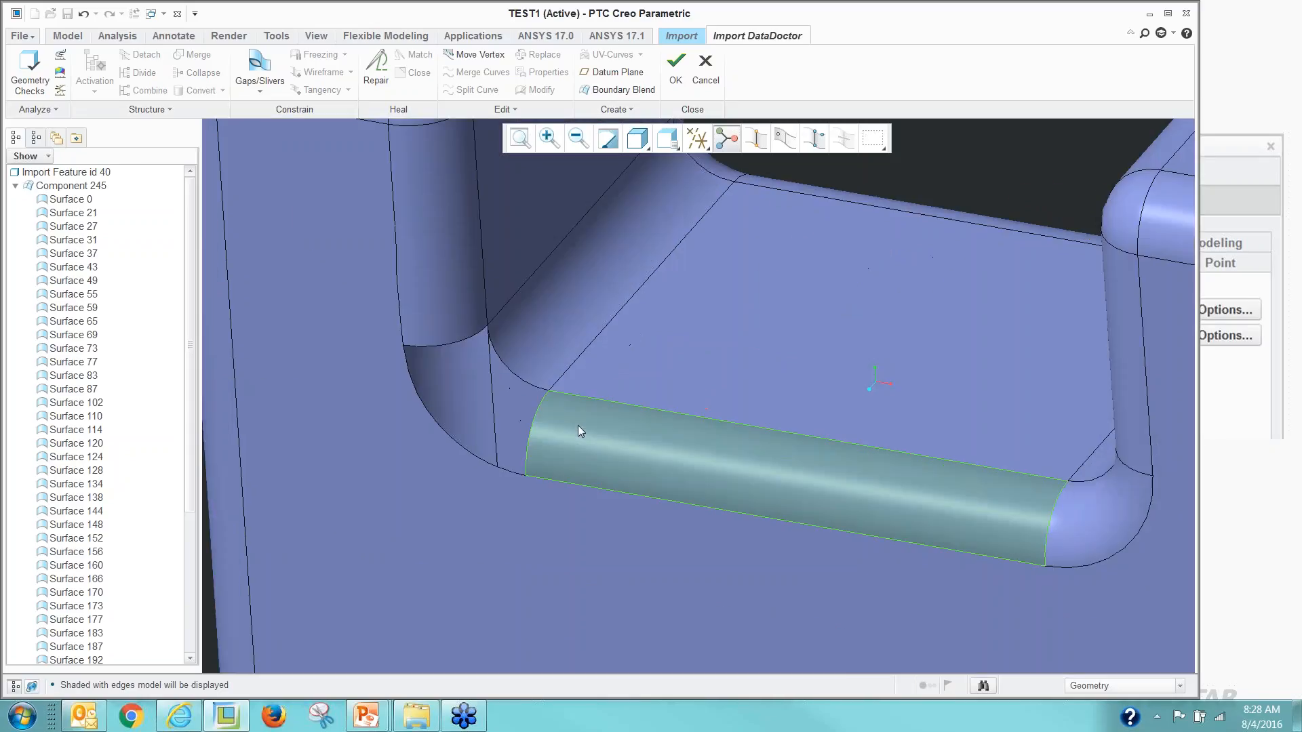
{"action": "scroll", "coordinate": [576, 424], "scroll_direction": "up", "scroll_amount": 3}
{"action": "key", "text": "ctrl+4"}
{"action": "scroll", "coordinate": [344, 352], "scroll_direction": "down", "scroll_amount": 3}
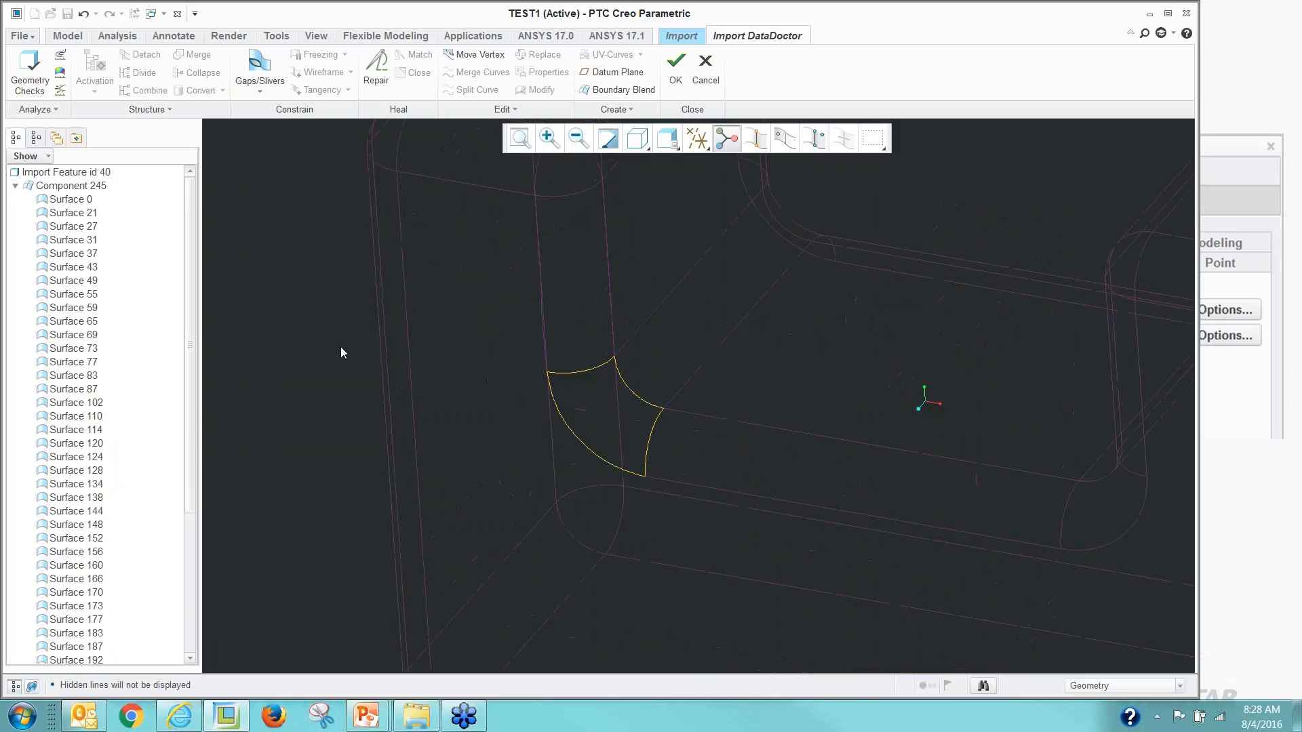
Create a boundary blend over the open corner, using the outer and inner arcs as first-direction curves and the two side arcs as second-direction curves.
{"action": "left_click", "coordinate": [624, 89]}
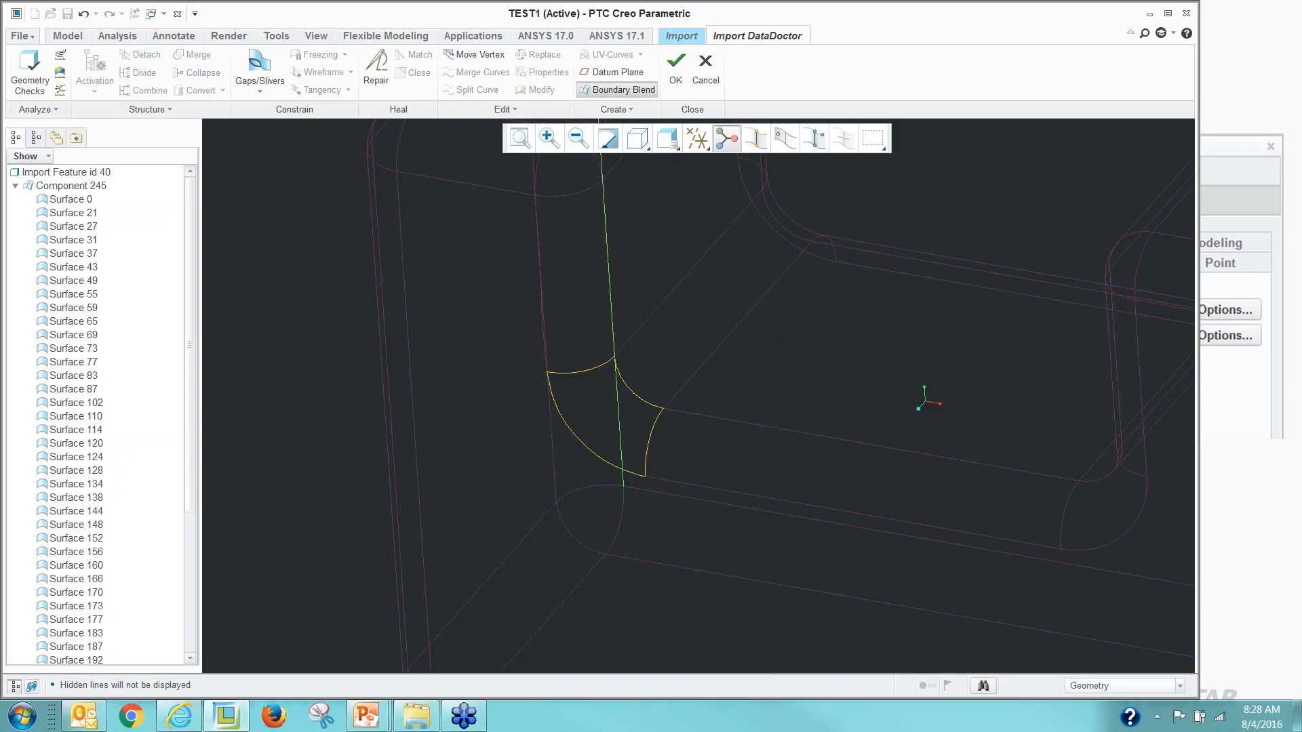
{"action": "left_click", "coordinate": [590, 453]}
{"action": "left_click", "coordinate": [634, 395], "text": "ctrl"}
{"action": "right_click", "coordinate": [341, 377]}
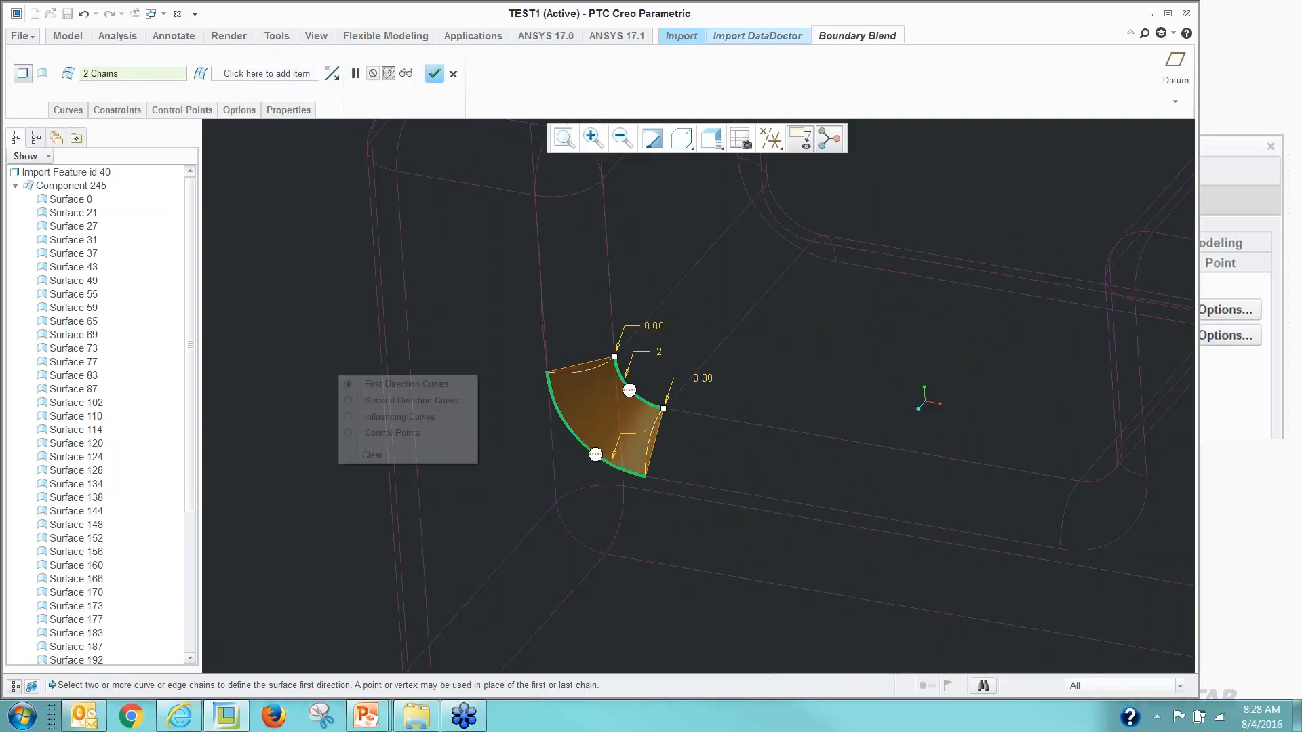
{"action": "left_click", "coordinate": [370, 404]}
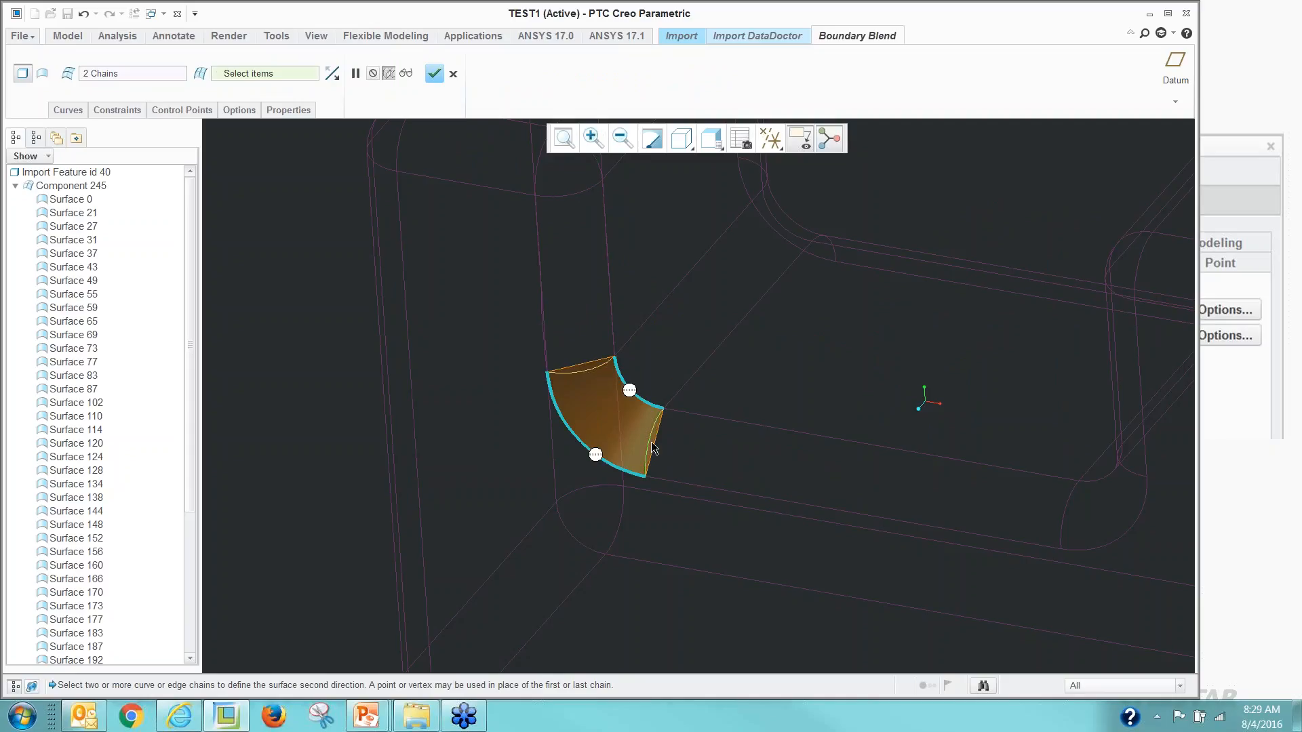
{"action": "left_click", "coordinate": [655, 444]}
{"action": "left_click", "coordinate": [582, 373], "text": "ctrl"}
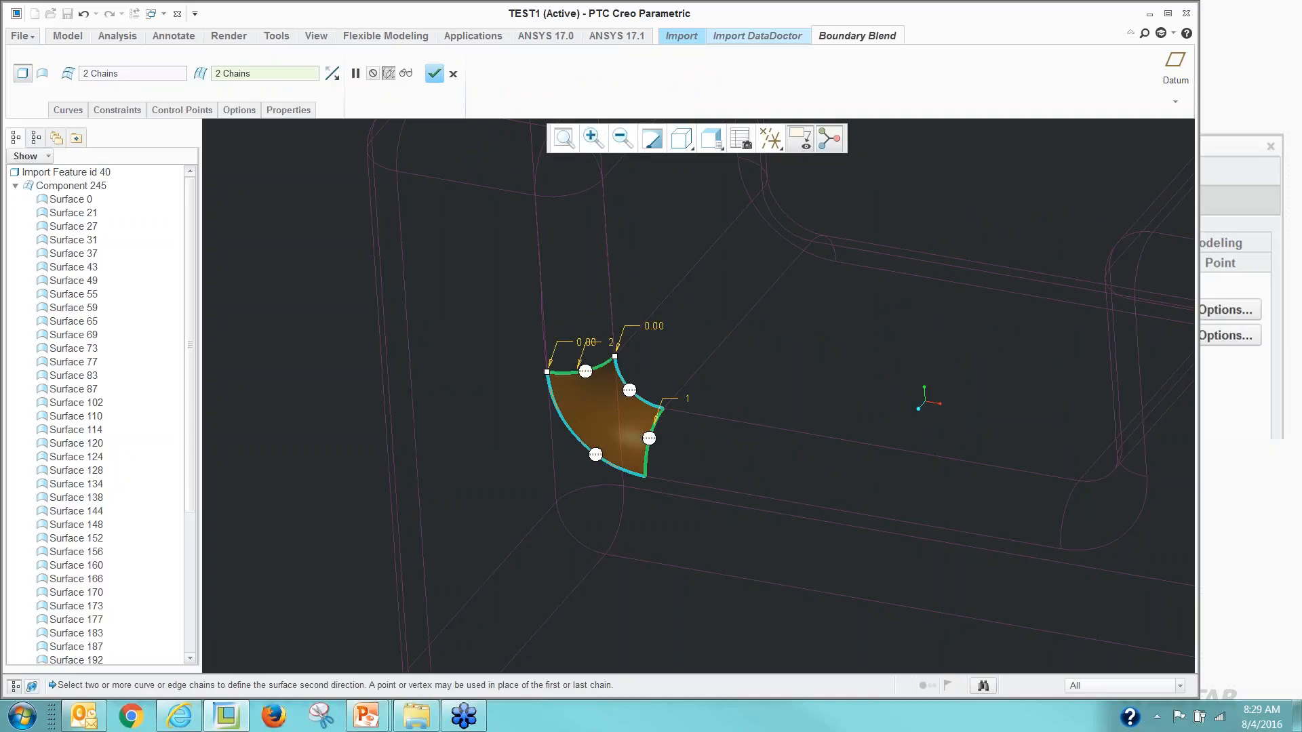
{"action": "middle_click", "coordinate": [367, 424]}
Move the new corner patch surface into Component 245 so it joins the quilt of the other surfaces.
{"action": "scroll", "coordinate": [369, 405], "scroll_direction": "down", "scroll_amount": 3}
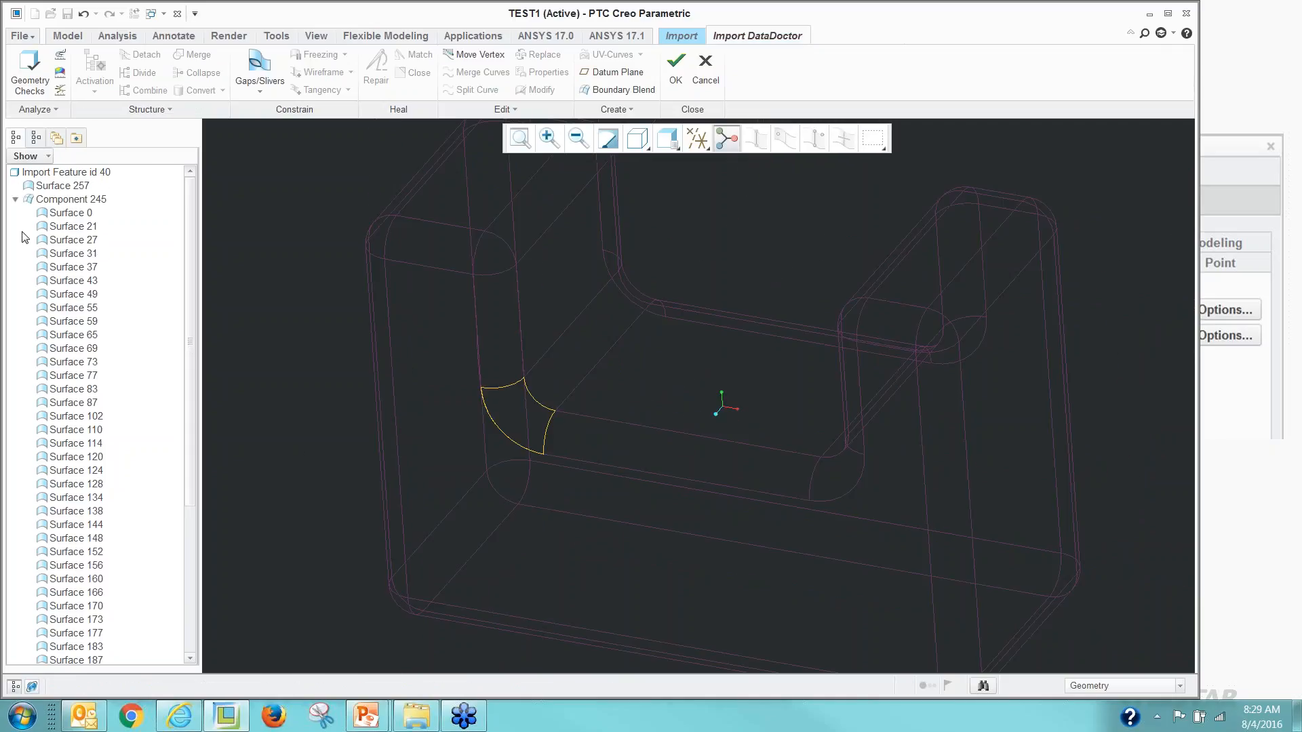
{"action": "left_click", "coordinate": [15, 200]}
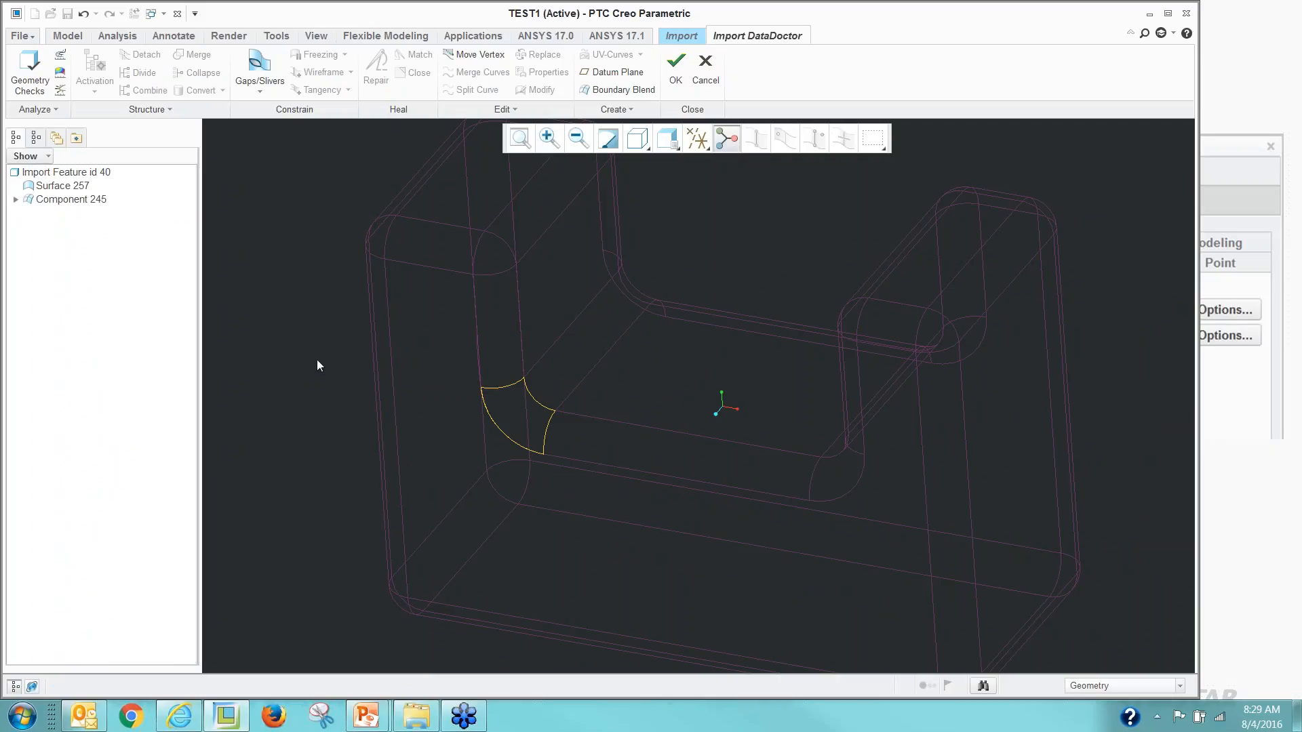
{"action": "scroll", "coordinate": [434, 415], "scroll_direction": "up", "scroll_amount": 2}
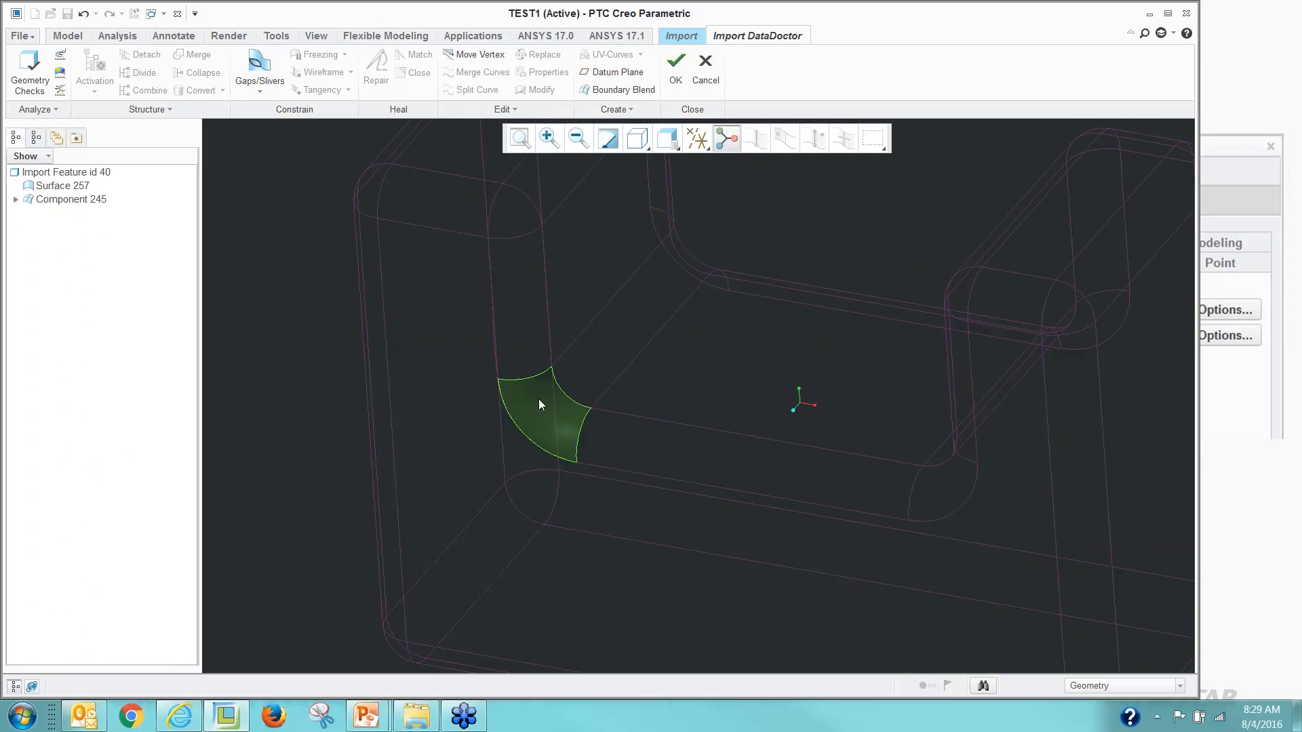
{"action": "scroll", "coordinate": [559, 428], "scroll_direction": "down", "scroll_amount": 4}
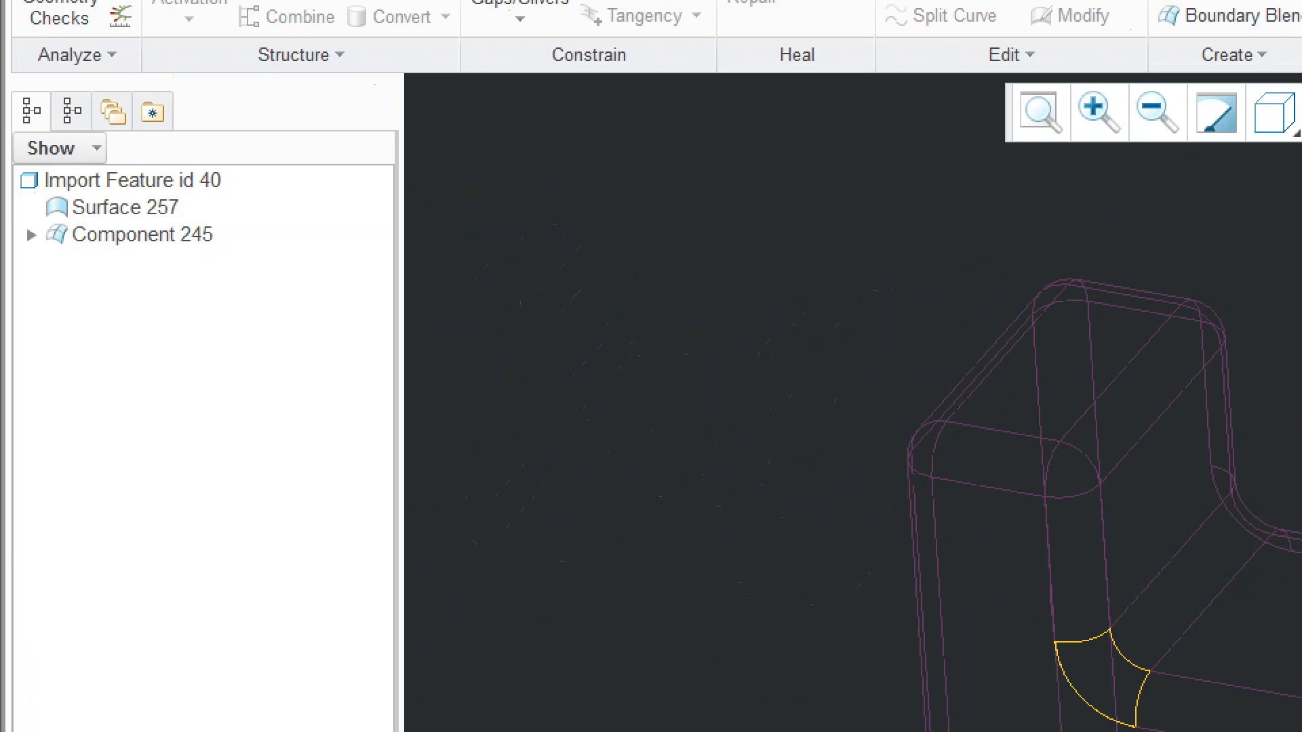
{"action": "left_click_drag", "start_coordinate": [106, 182], "coordinate": [138, 196]}
{"action": "mouse_move", "coordinate": [278, 230]}
{"action": "left_mouse_down"}
{"action": "mouse_move", "coordinate": [230, 234]}
{"action": "mouse_move", "coordinate": [200, 258]}
{"action": "mouse_move", "coordinate": [224, 244]}
{"action": "mouse_move", "coordinate": [217, 234]}
{"action": "left_mouse_up"}
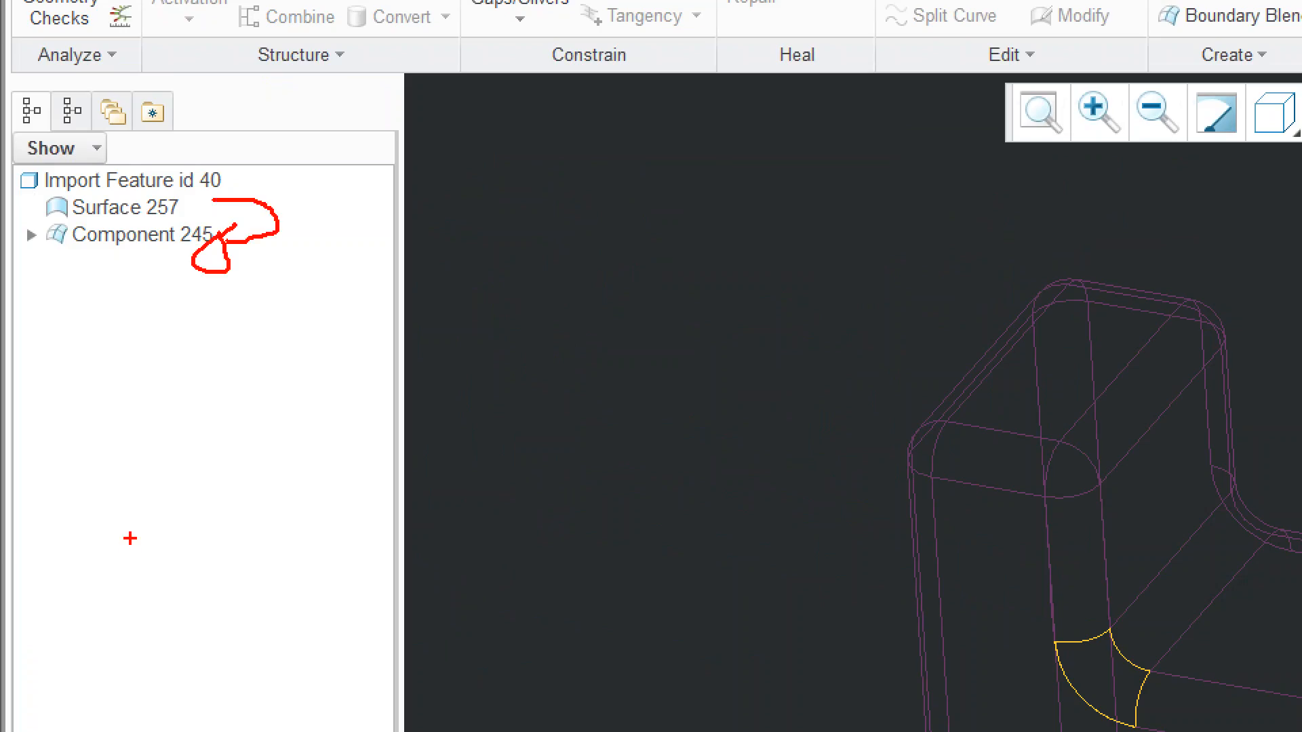
{"action": "key", "text": "Escape"}
{"action": "left_click", "coordinate": [47, 187]}
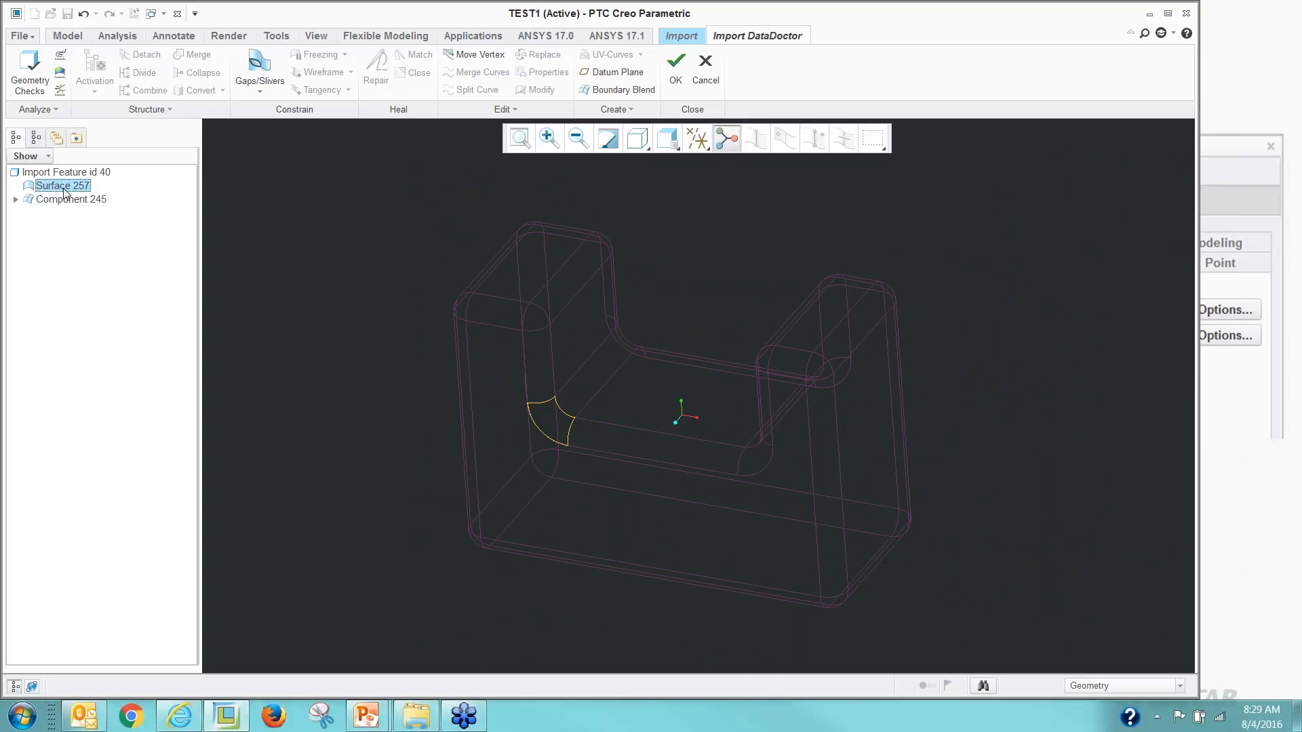
{"action": "left_click", "coordinate": [16, 199]}
{"action": "left_click", "coordinate": [285, 268]}
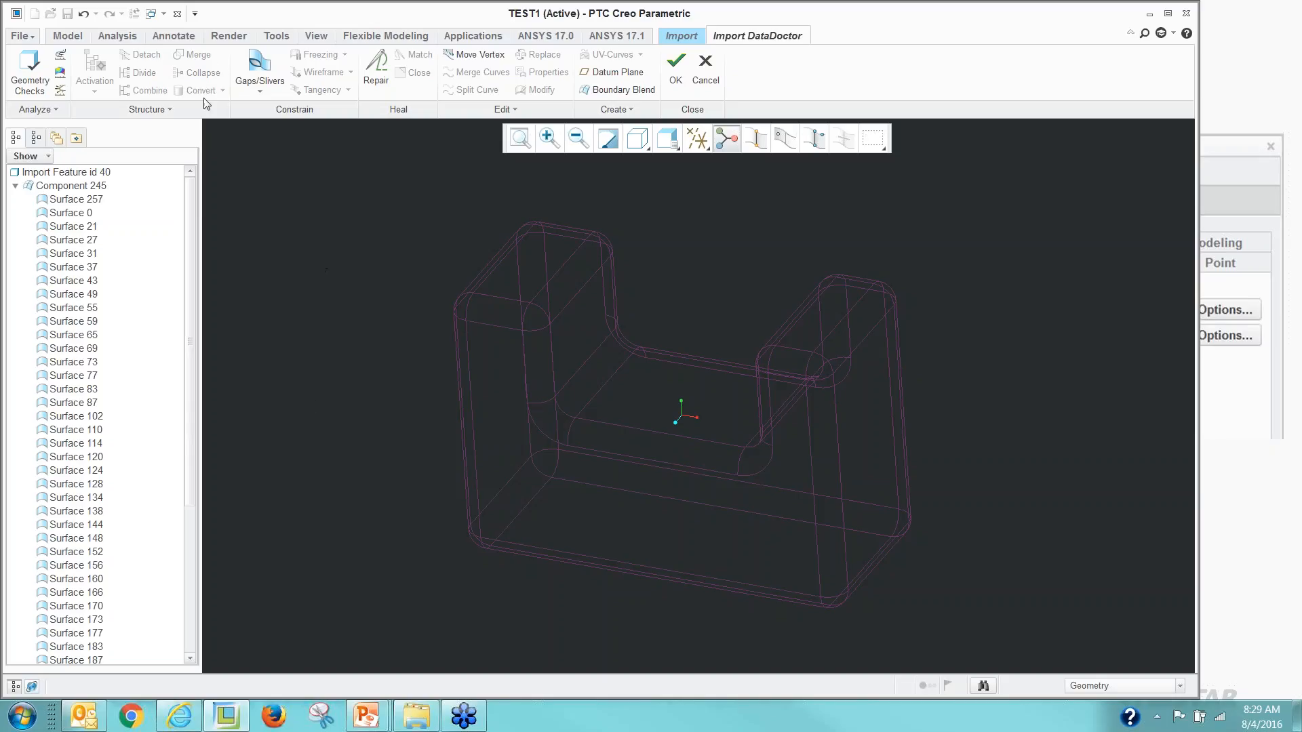
Finish the Import DataDoctor repair and accept the import feature as a solid, displayed shaded with edges.
{"action": "left_click", "coordinate": [677, 80]}
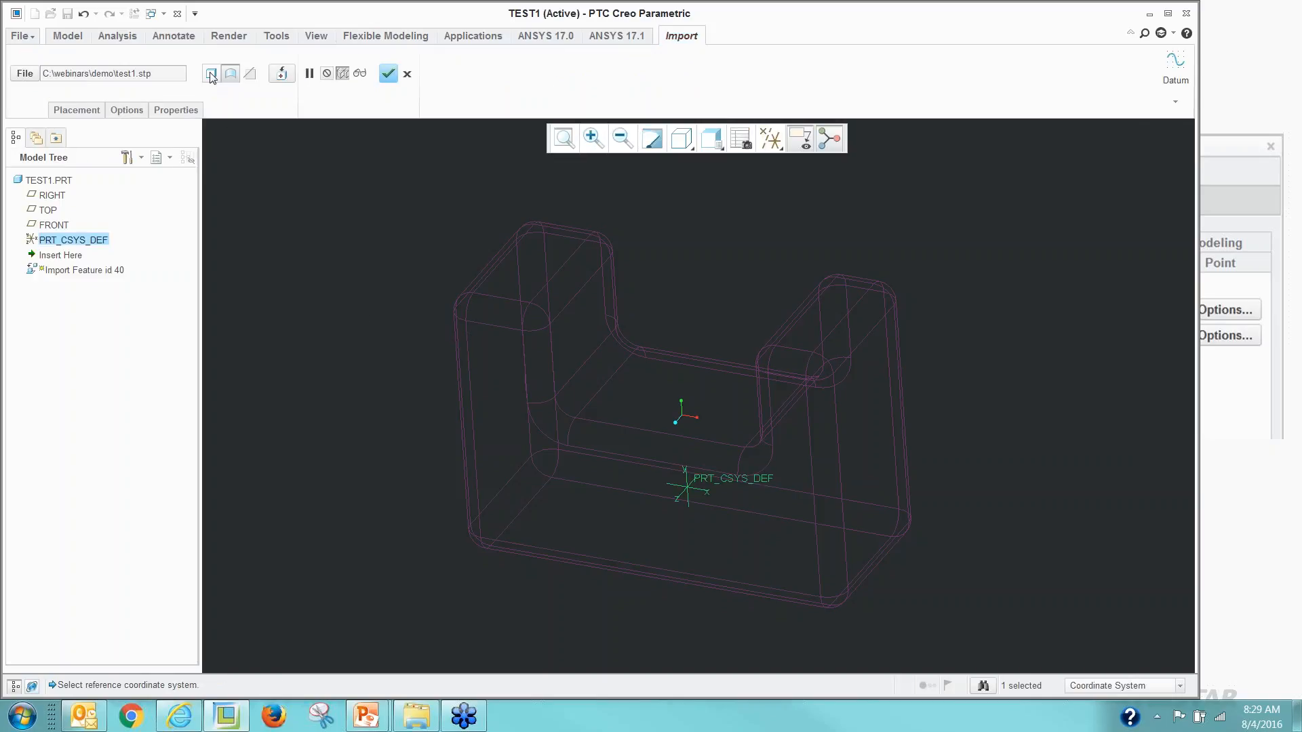
{"action": "left_click", "coordinate": [211, 75]}
{"action": "left_click", "coordinate": [388, 73]}
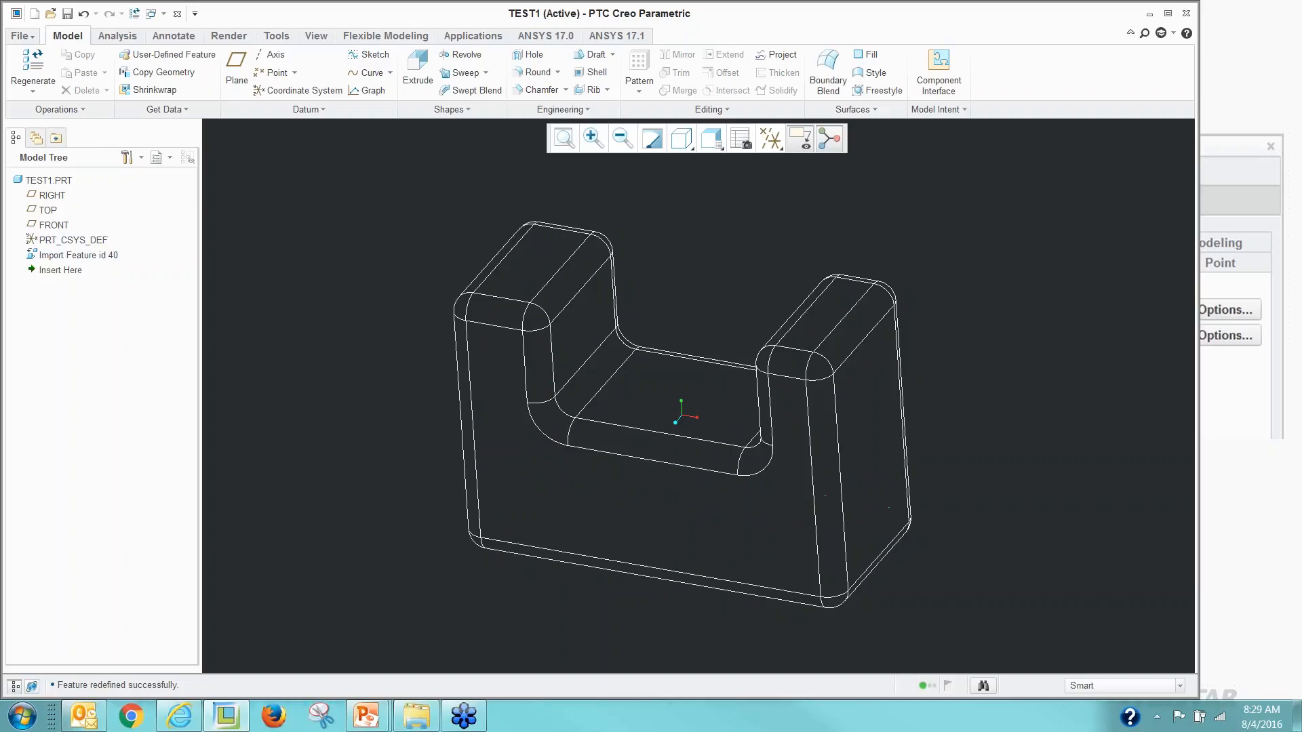
{"action": "key", "text": "ctrl+2"}
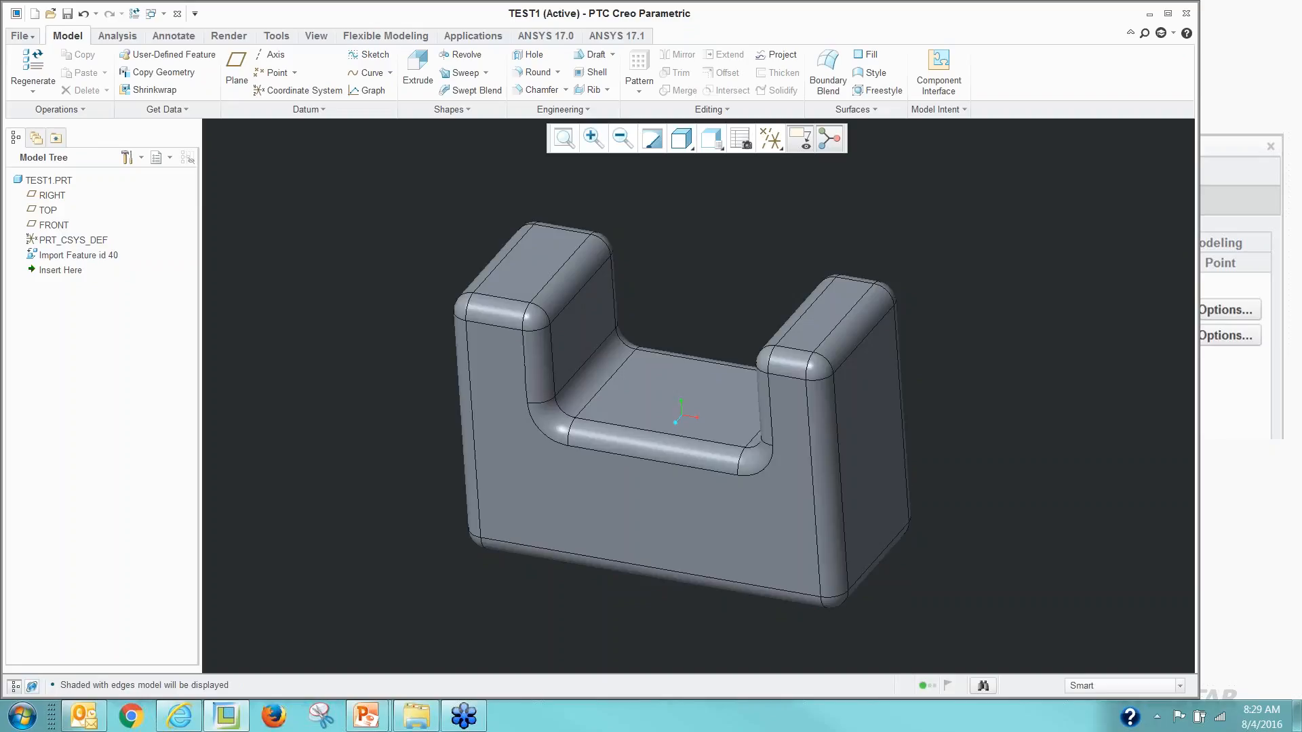
Undo the redefinition of the import feature and display the part with no hidden lines.
{"action": "left_click", "coordinate": [82, 15]}
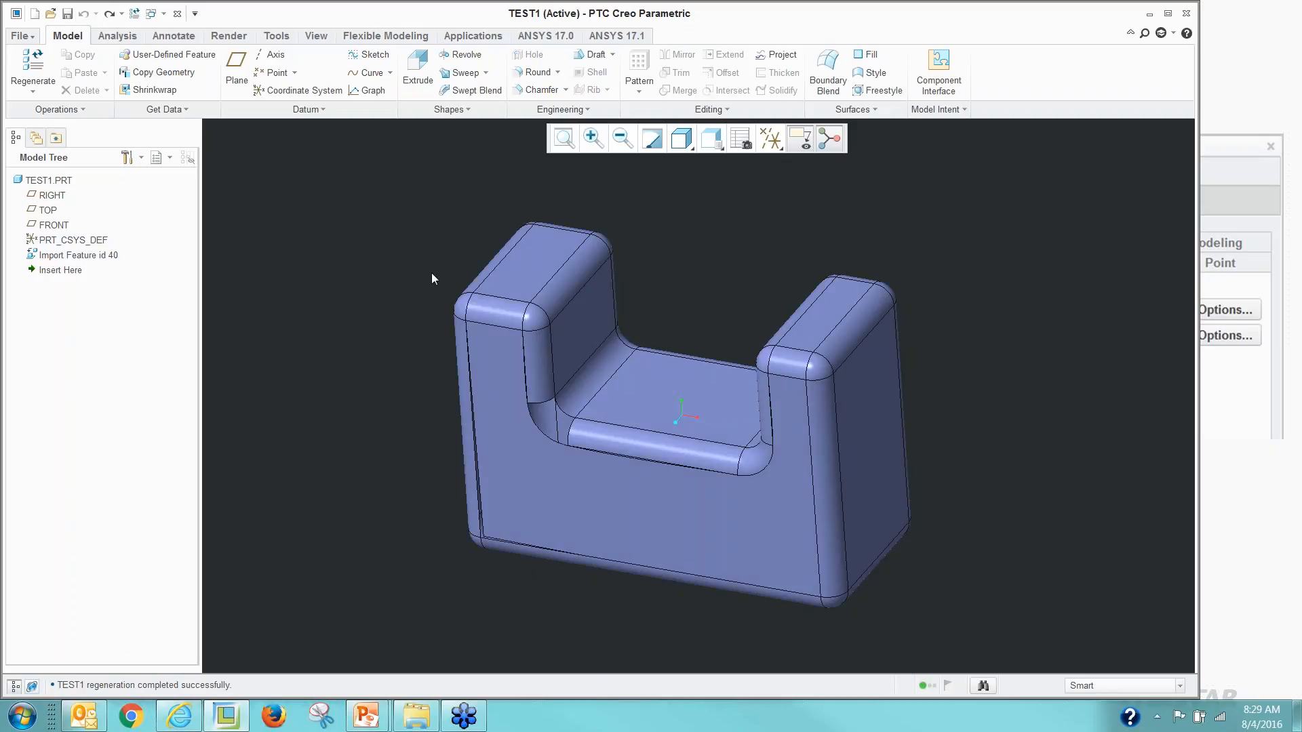
{"action": "key", "text": "ctrl+6"}
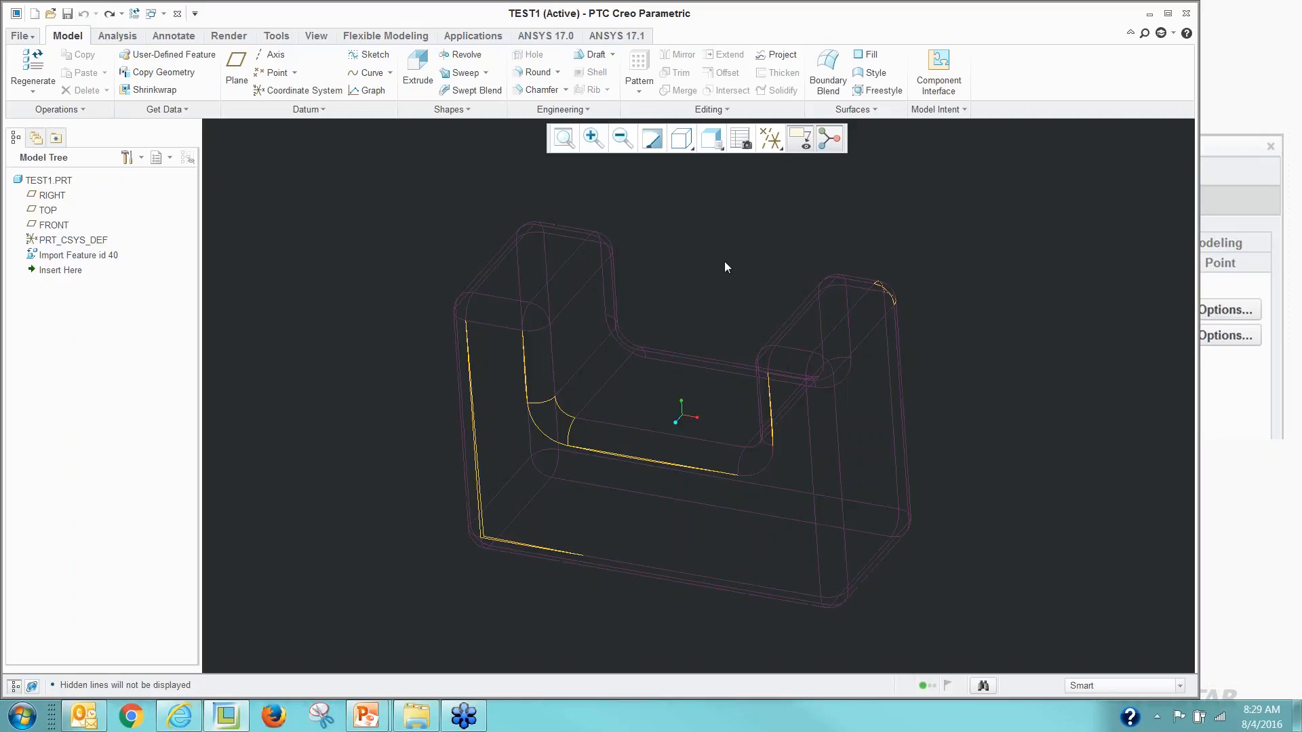
{"action": "mouse_move", "coordinate": [670, 336]}
{"action": "middle_mouse_down"}
{"action": "mouse_move", "coordinate": [647, 271]}
{"action": "mouse_move", "coordinate": [631, 275]}
{"action": "middle_mouse_up"}
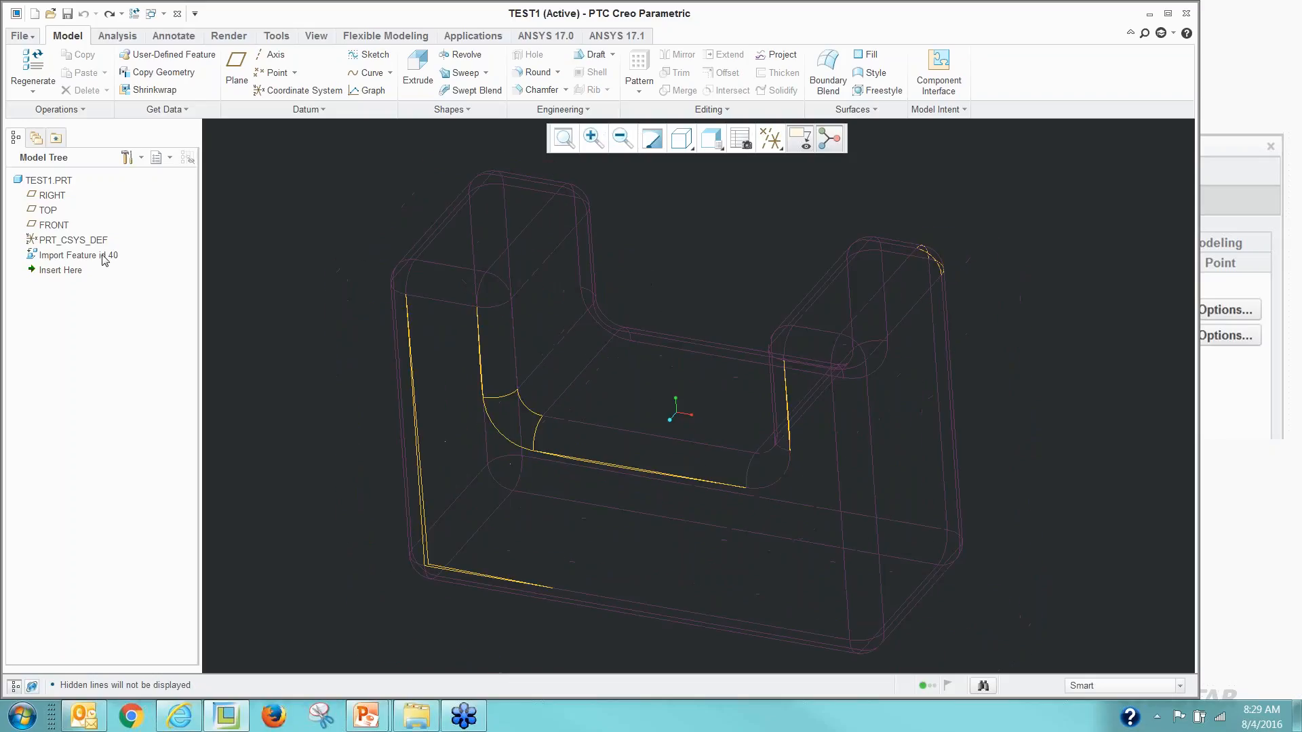
Edit the definition of Import Feature id 40 in Import DataDoctor and delete the stray Surface 236.
{"action": "right_click", "coordinate": [60, 254]}
{"action": "left_click", "coordinate": [50, 256]}
{"action": "right_click", "coordinate": [50, 256]}
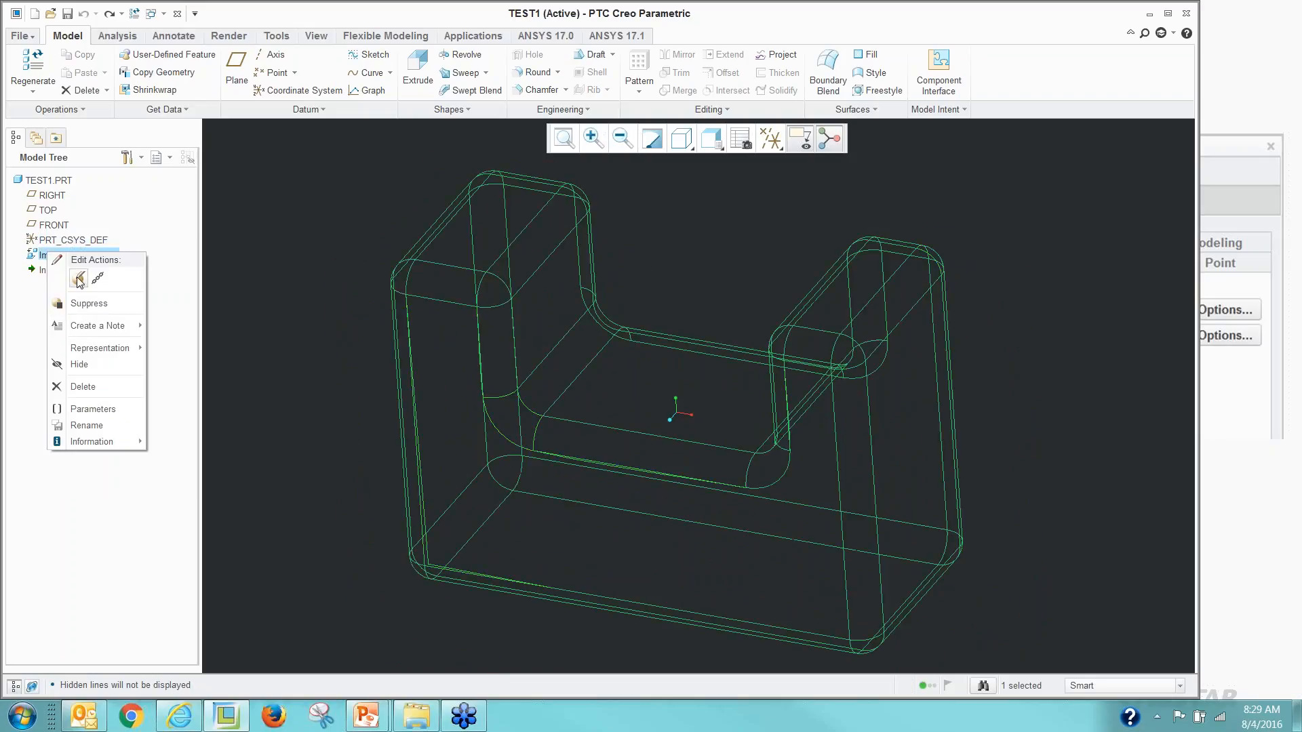
{"action": "left_click", "coordinate": [79, 279]}
{"action": "right_click", "coordinate": [361, 260]}
{"action": "left_click", "coordinate": [391, 290]}
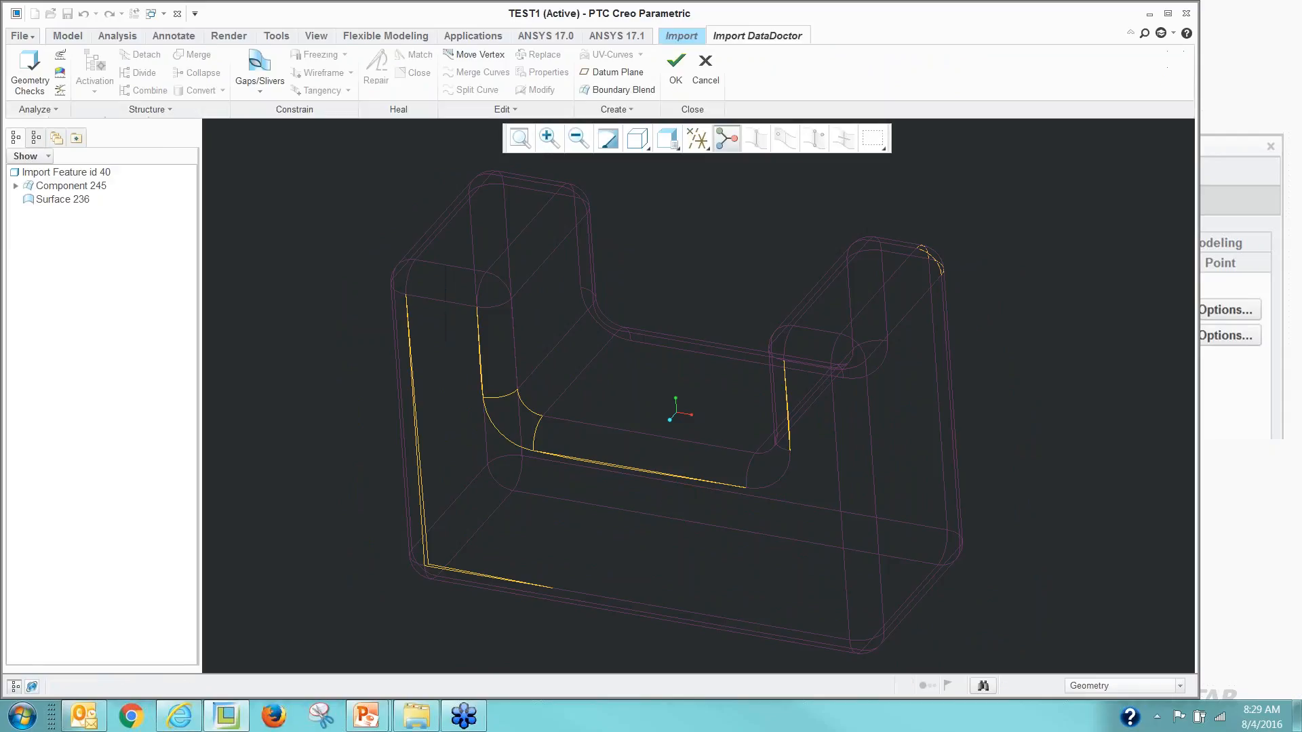
{"action": "right_click", "coordinate": [44, 199]}
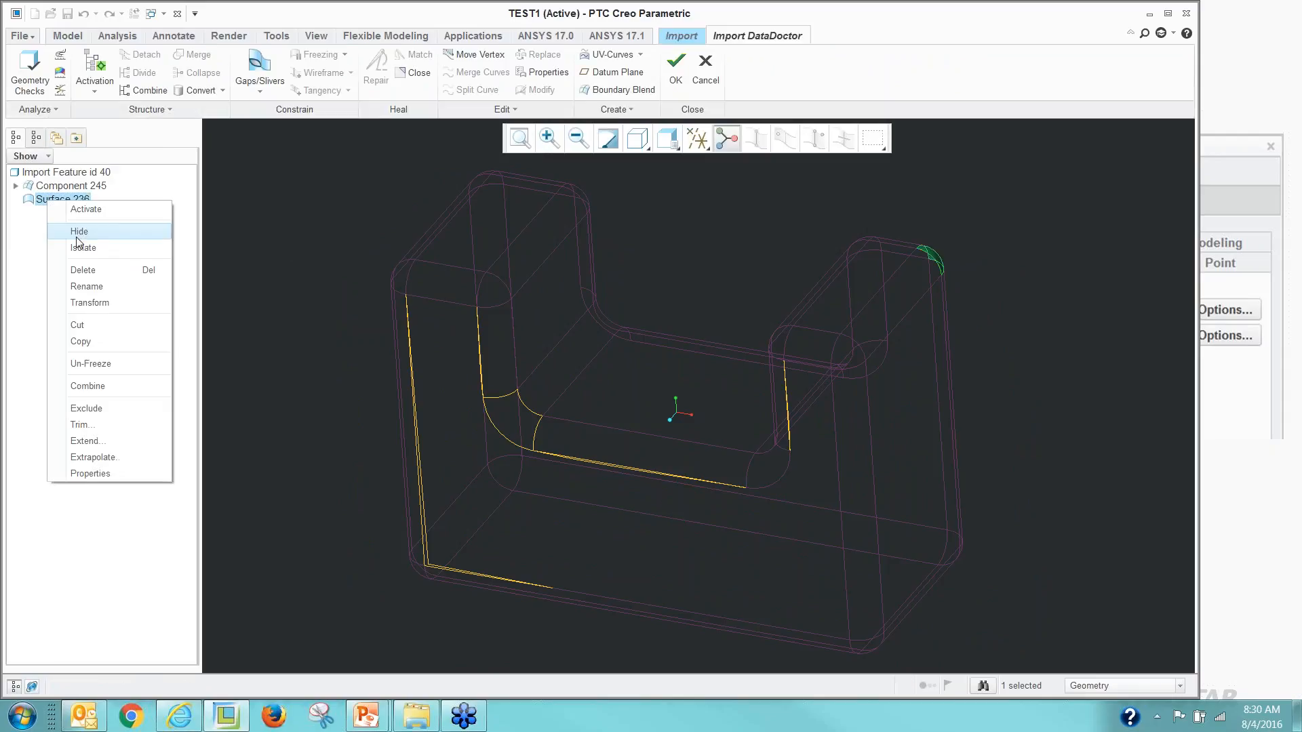
{"action": "left_click", "coordinate": [82, 270]}
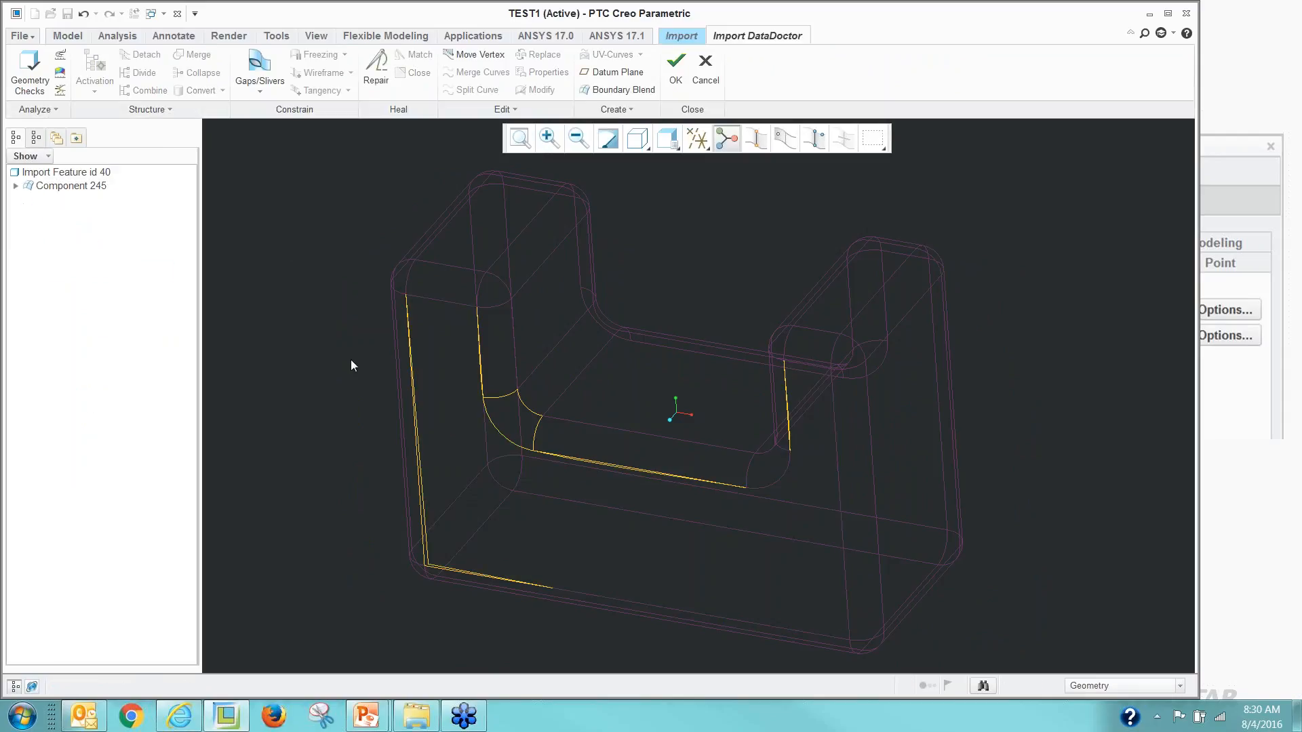
Search the import geometry for gaps with a size less than 1.
{"action": "scroll", "coordinate": [366, 468], "scroll_direction": "up", "scroll_amount": 3}
{"action": "scroll", "coordinate": [366, 458], "scroll_direction": "down", "scroll_amount": 2}
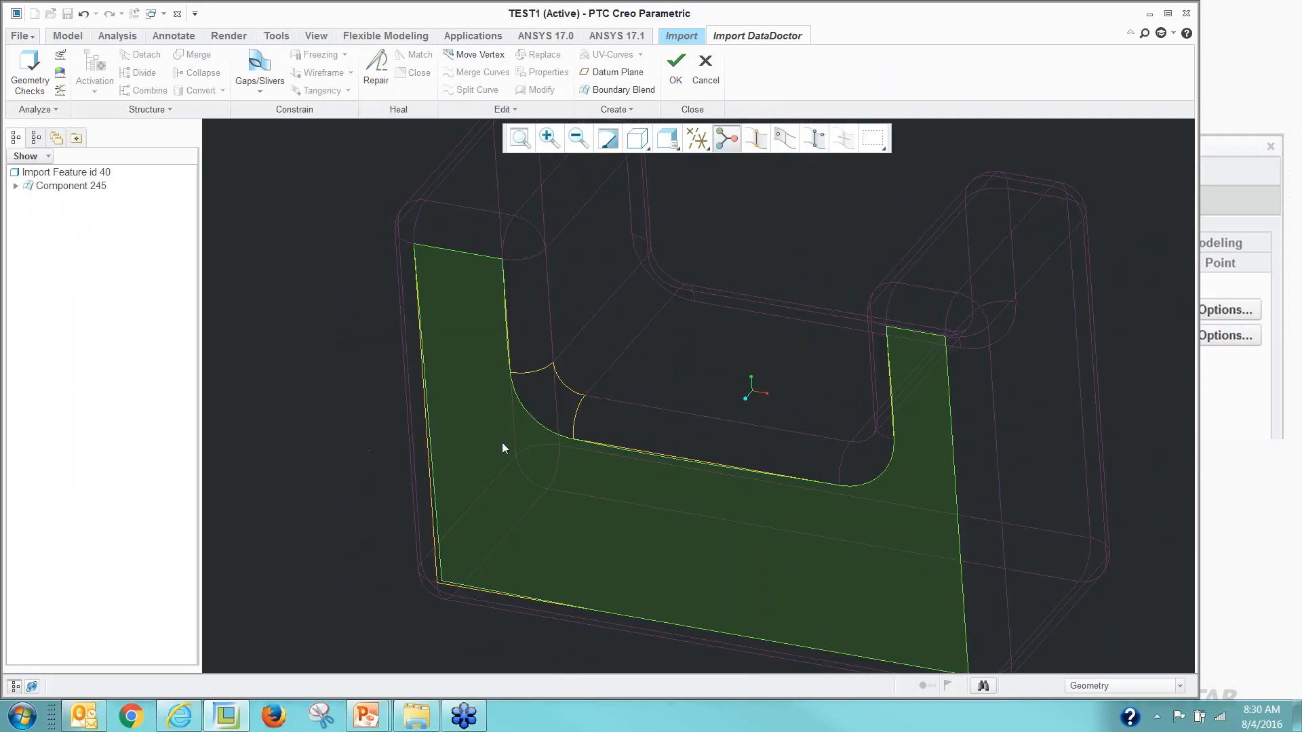
{"action": "left_click", "coordinate": [417, 560]}
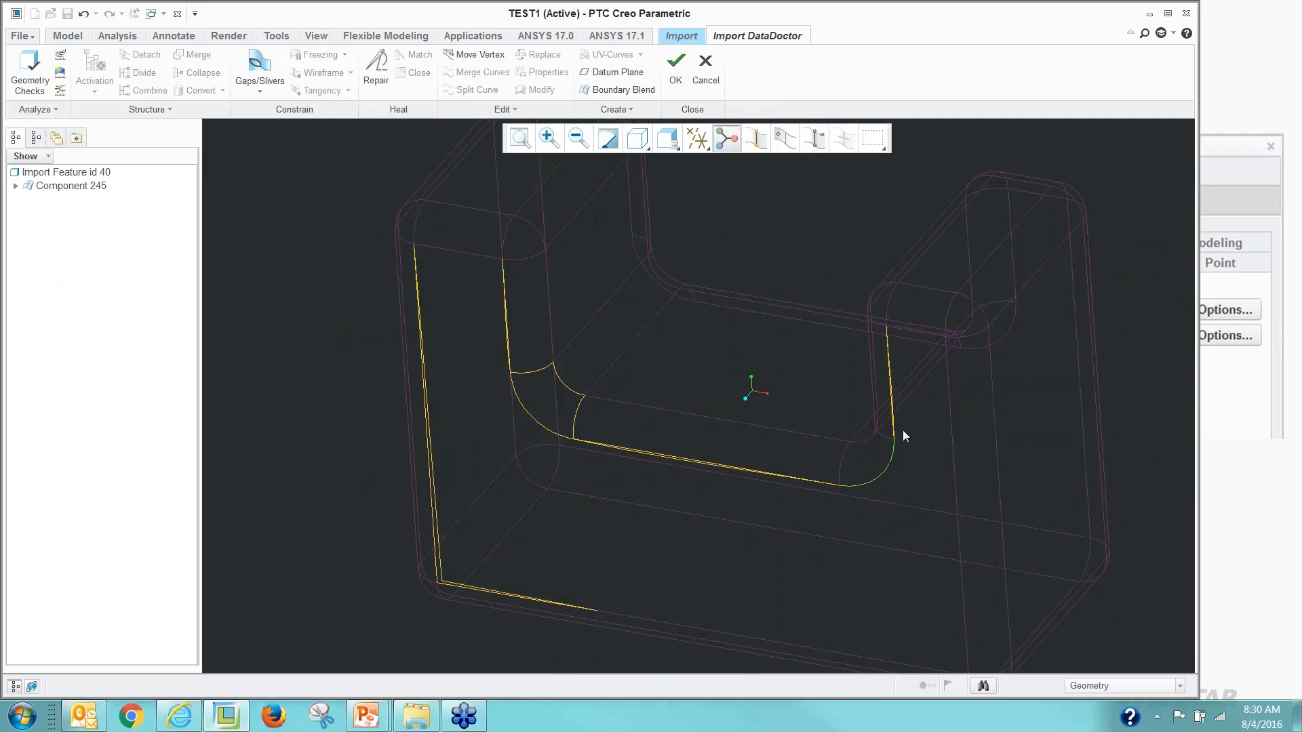
{"action": "middle_click_drag", "start_coordinate": [588, 452], "coordinate": [446, 402]}
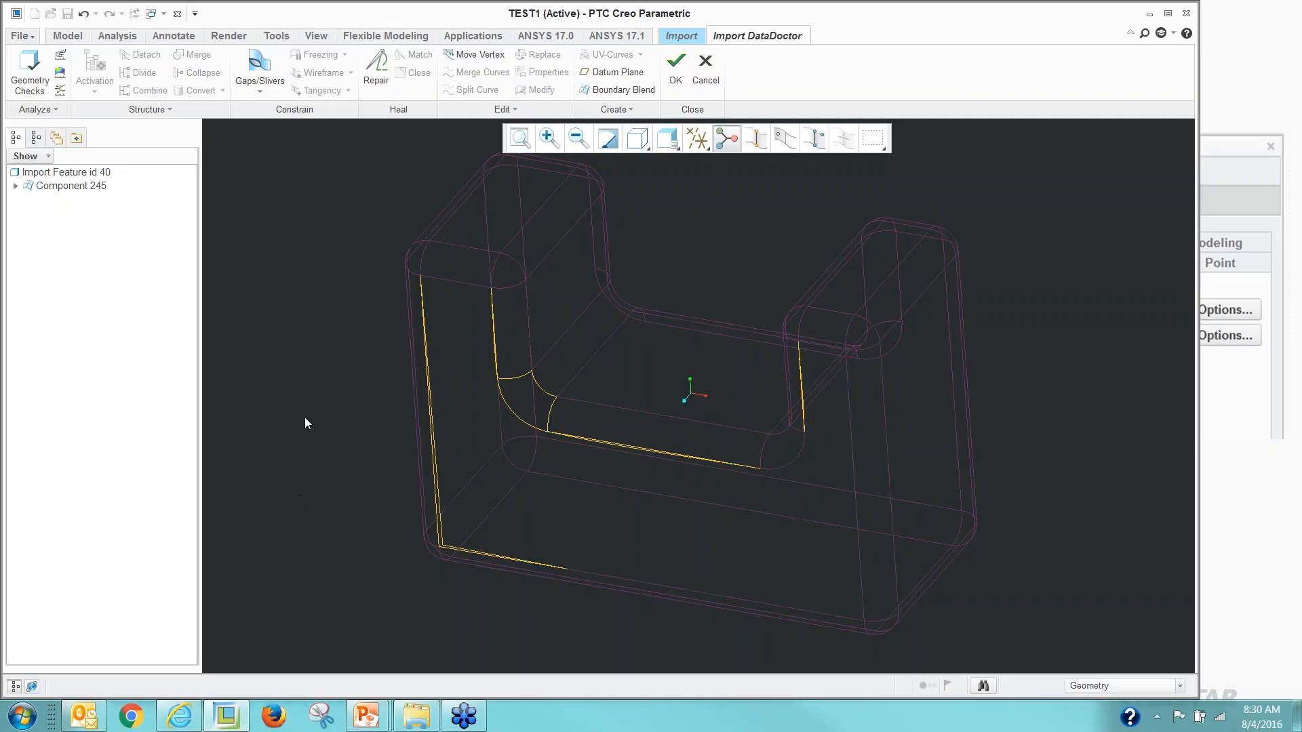
{"action": "key", "text": "ctrl+f"}
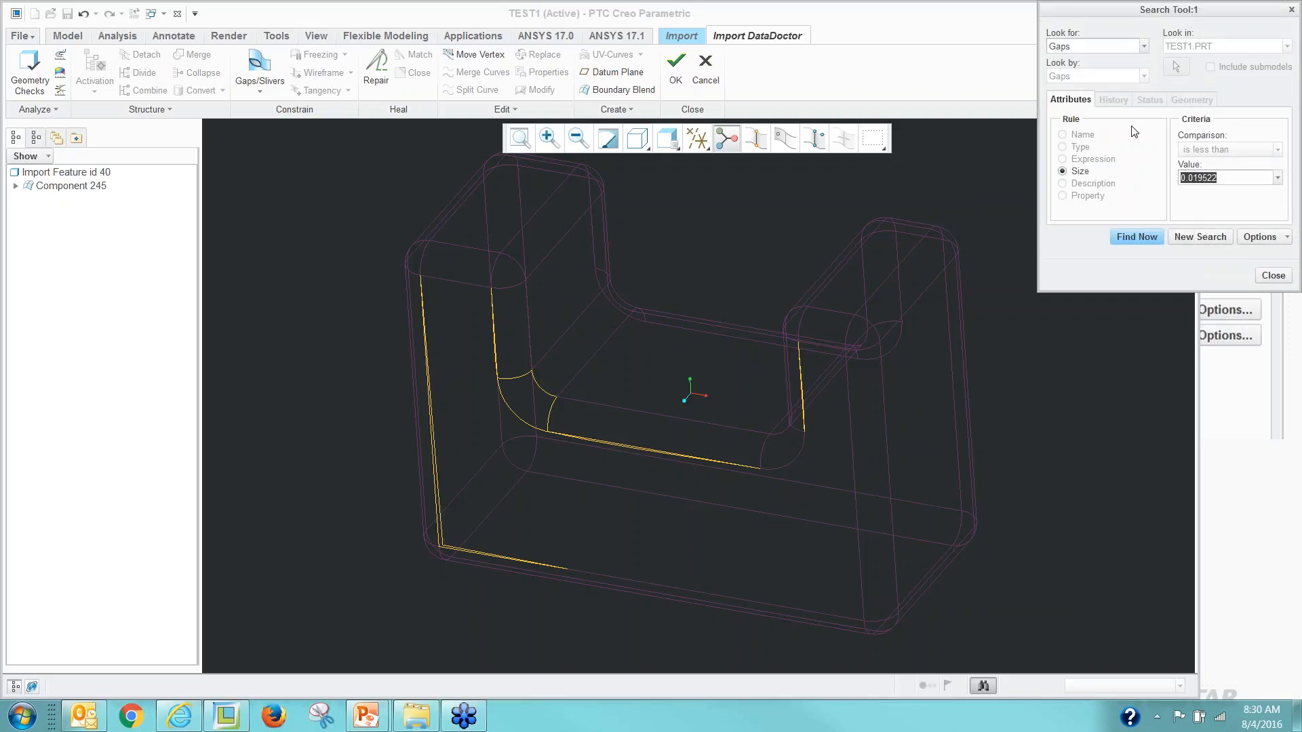
{"action": "type", "text": "1"}
{"action": "left_click", "coordinate": [1139, 238]}
Select only GAP0001, GAP0002 and GAP0003 from the found gaps and run Repair on them.
{"action": "left_click", "coordinate": [986, 299]}
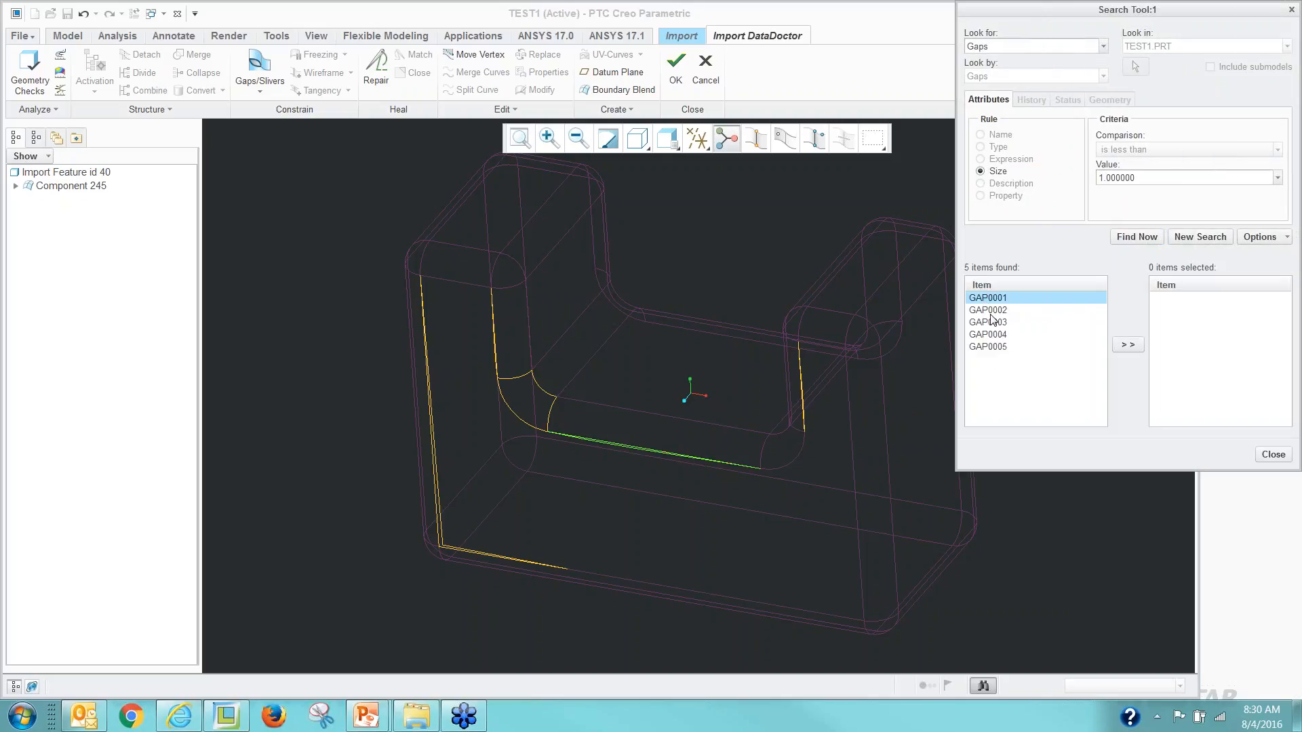
{"action": "left_click", "coordinate": [990, 311], "text": "ctrl"}
{"action": "left_click", "coordinate": [987, 323], "text": "ctrl"}
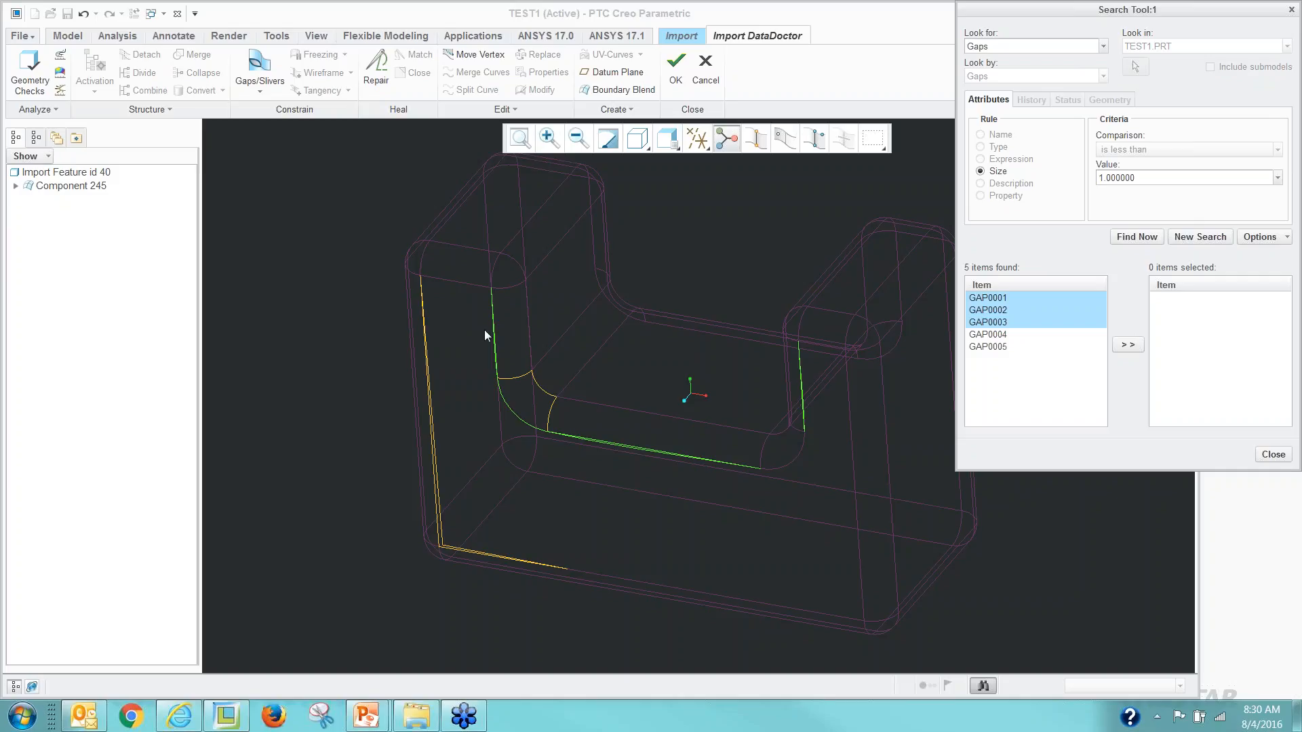
{"action": "left_click", "coordinate": [1128, 345]}
{"action": "left_click", "coordinate": [1273, 455]}
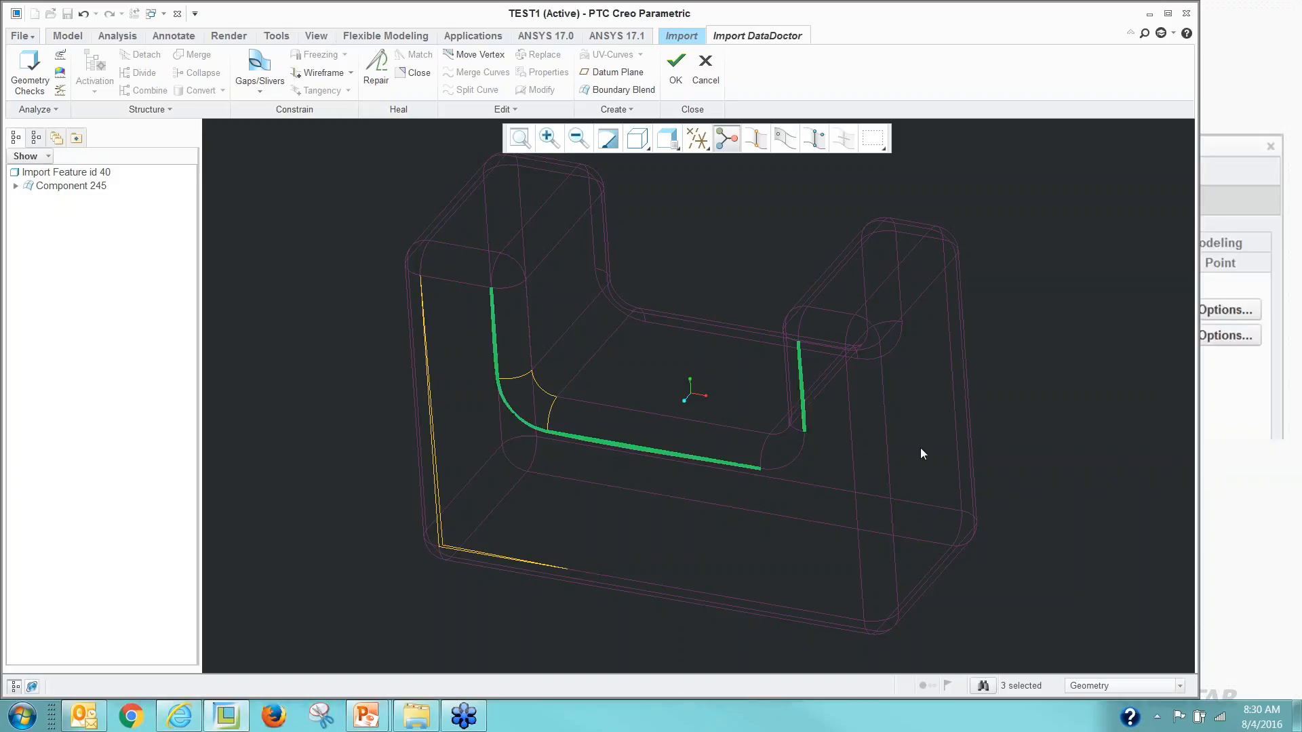
{"action": "left_click", "coordinate": [377, 69]}
{"action": "left_click", "coordinate": [107, 74]}
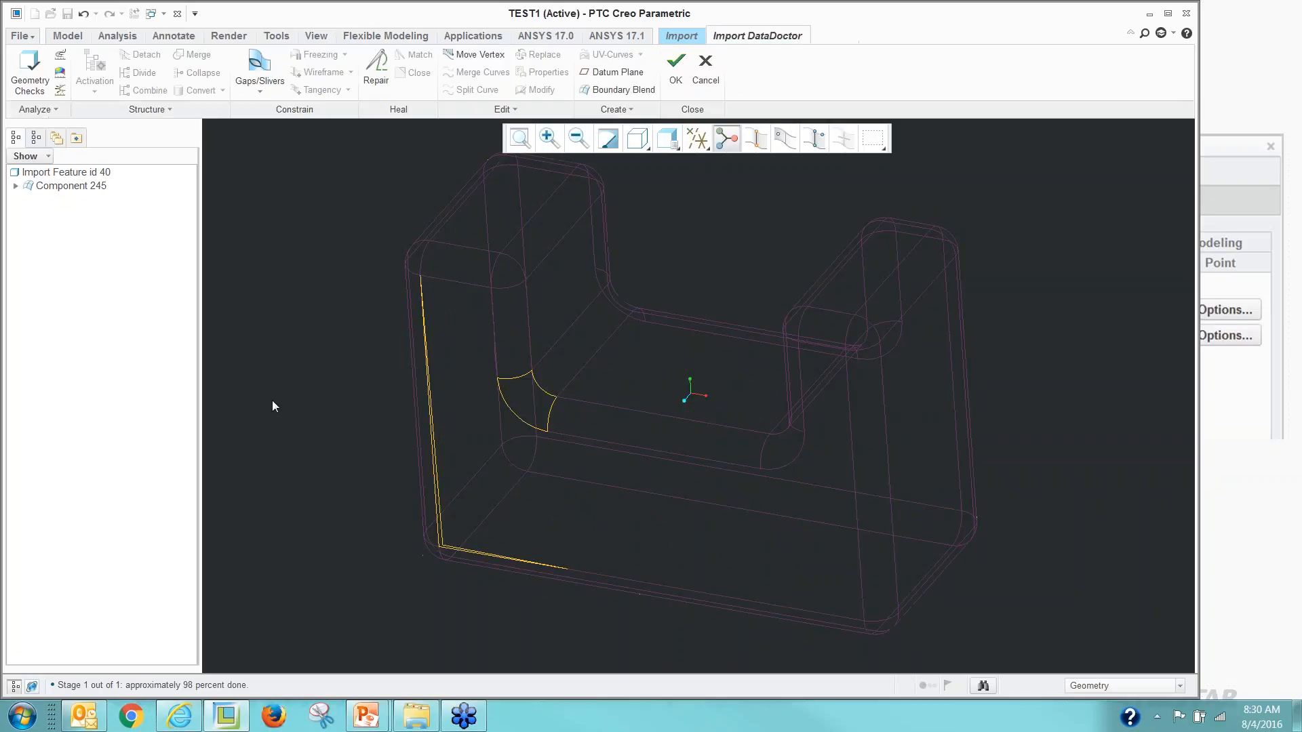
Define a gap between the two long upright one-sided edges, with edge id 94 as side 1 and edge id 178 as side 2.
{"action": "scroll", "coordinate": [457, 583], "scroll_direction": "down", "scroll_amount": 4}
{"action": "scroll", "coordinate": [434, 553], "scroll_direction": "down", "scroll_amount": 3}
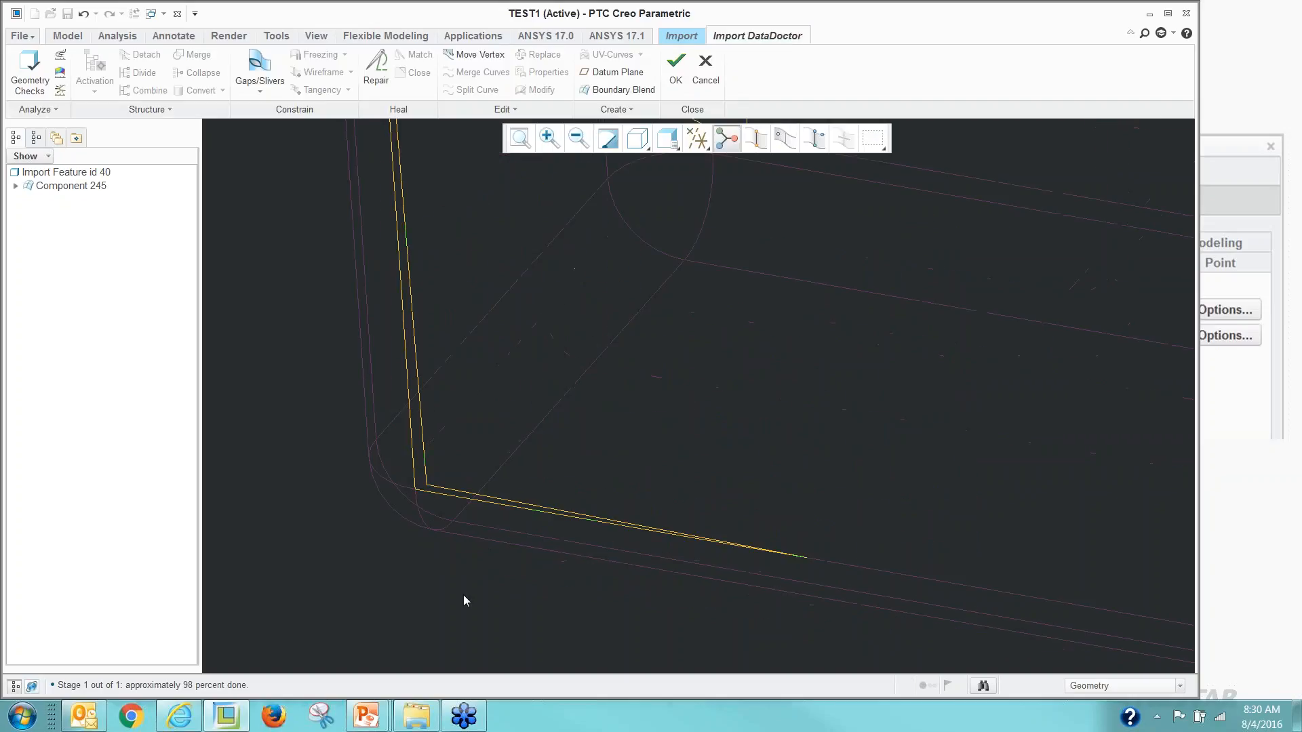
{"action": "scroll", "coordinate": [464, 601], "scroll_direction": "up", "scroll_amount": 5}
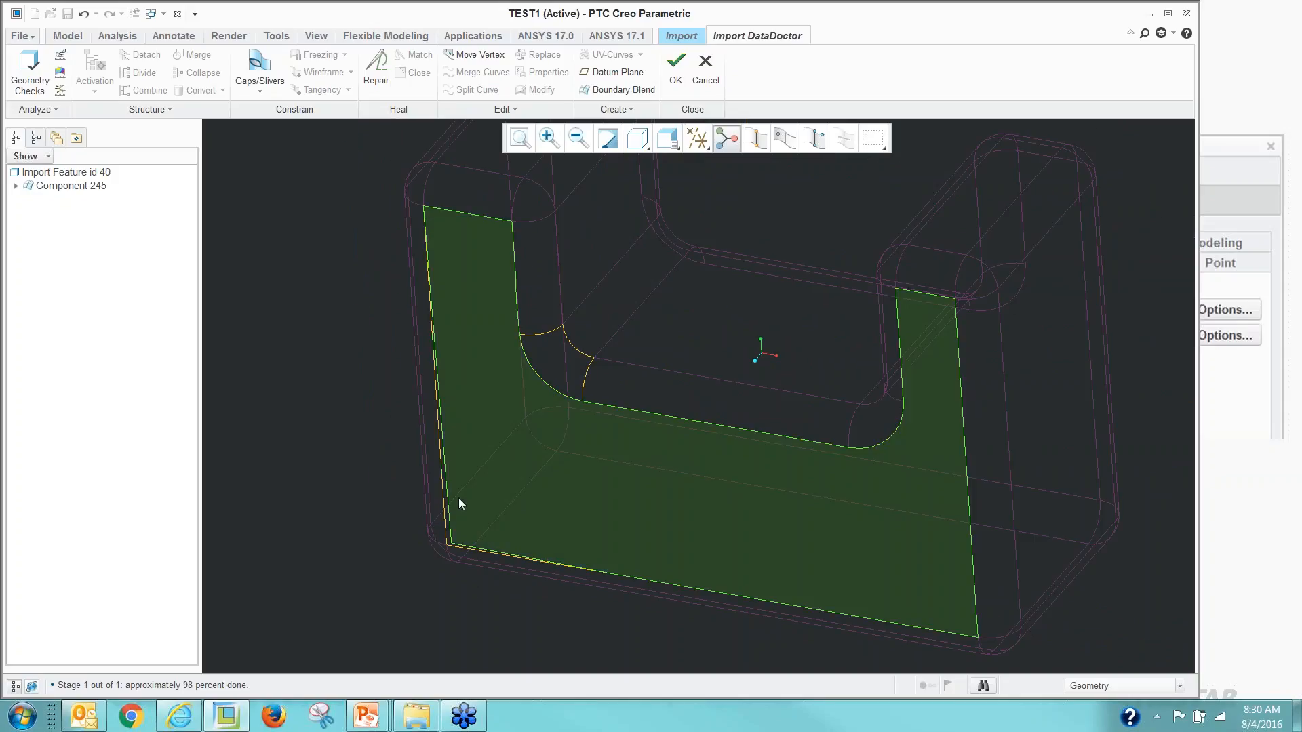
{"action": "scroll", "coordinate": [457, 536], "scroll_direction": "down", "scroll_amount": 3}
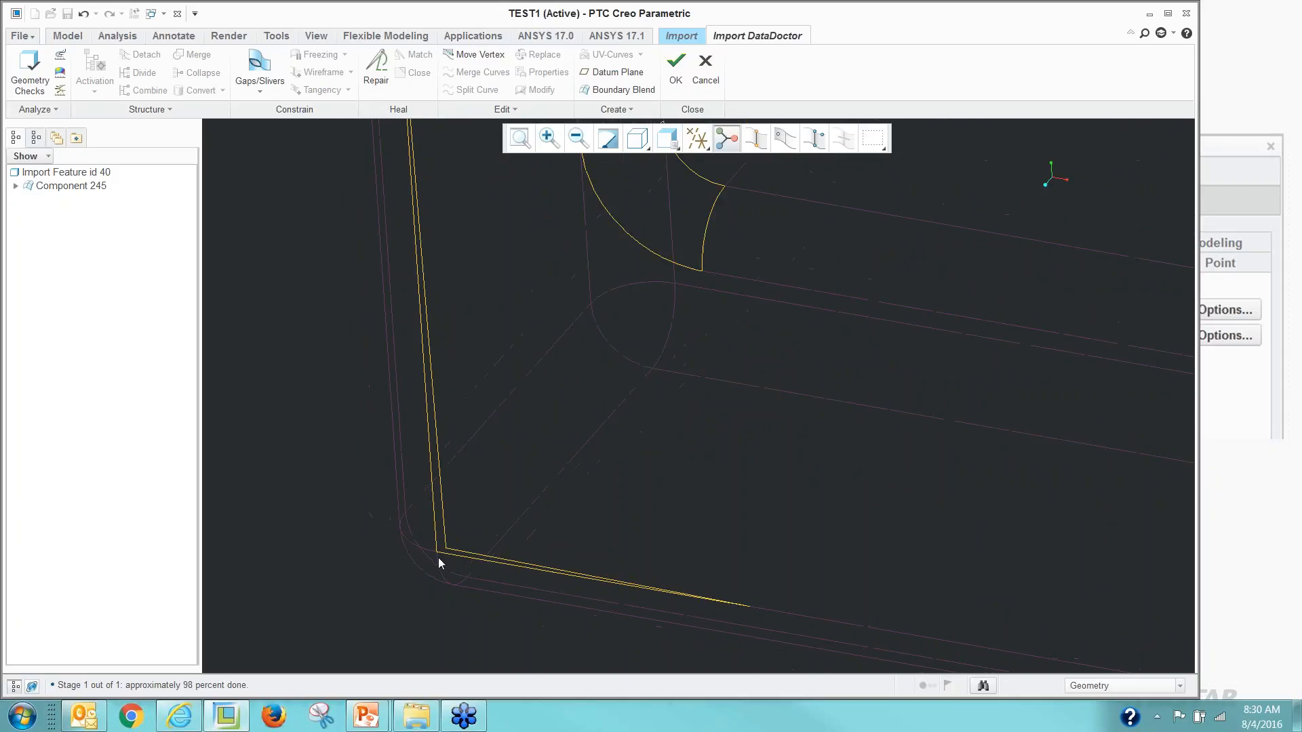
{"action": "scroll", "coordinate": [438, 557], "scroll_direction": "up", "scroll_amount": 2}
{"action": "scroll", "coordinate": [315, 475], "scroll_direction": "up", "scroll_amount": 1}
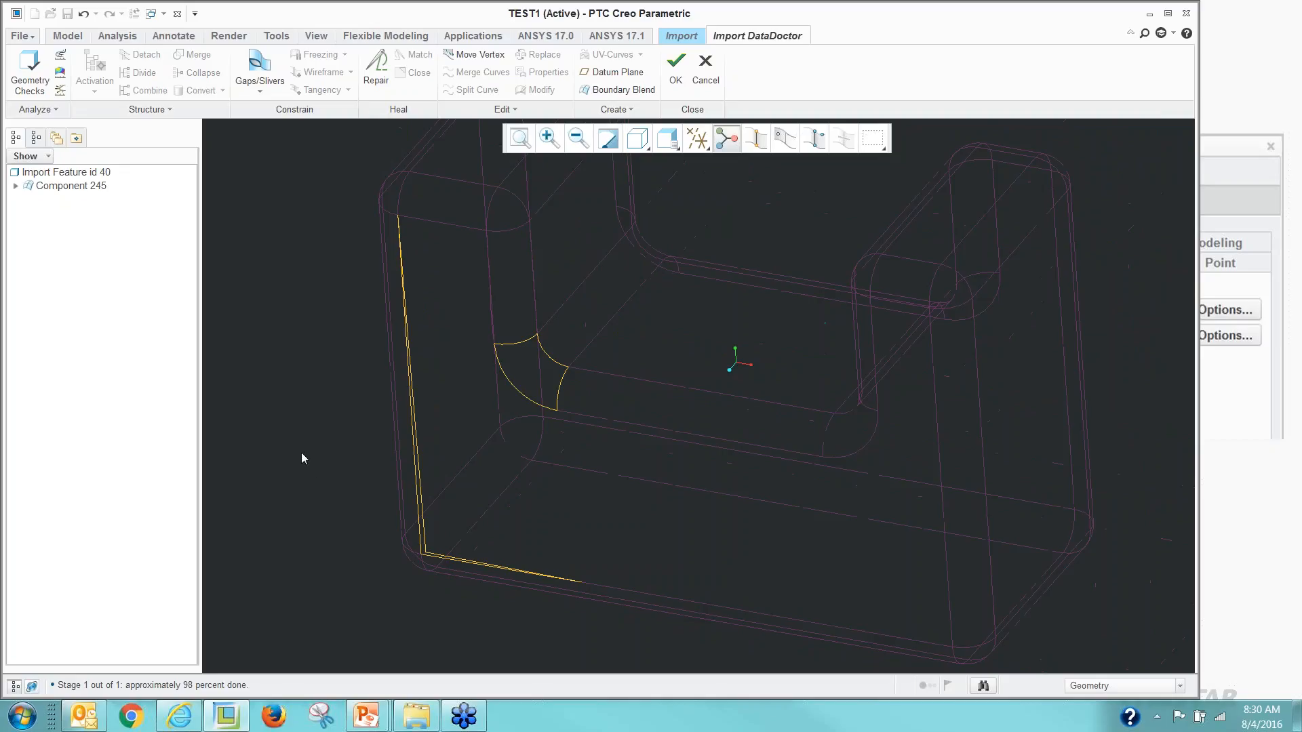
{"action": "left_click", "coordinate": [253, 92]}
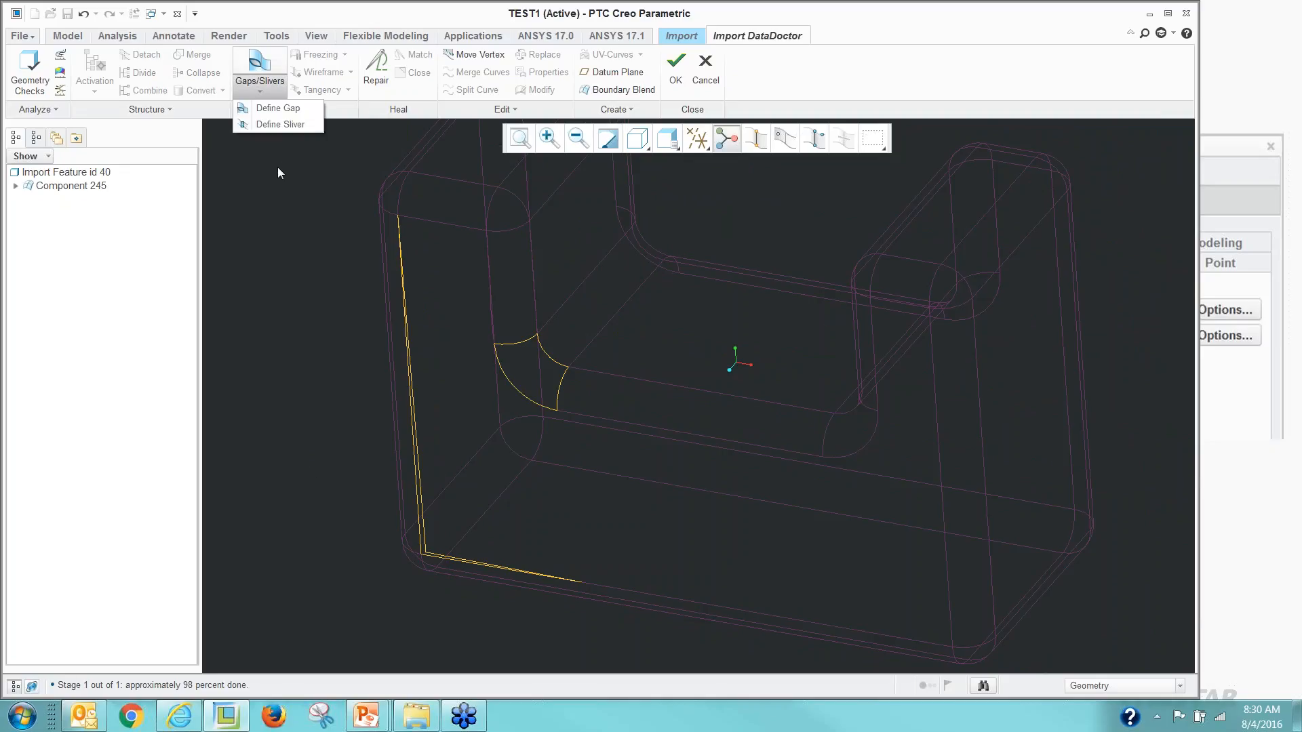
{"action": "left_click", "coordinate": [271, 110]}
{"action": "scroll", "coordinate": [410, 508], "scroll_direction": "down", "scroll_amount": 2}
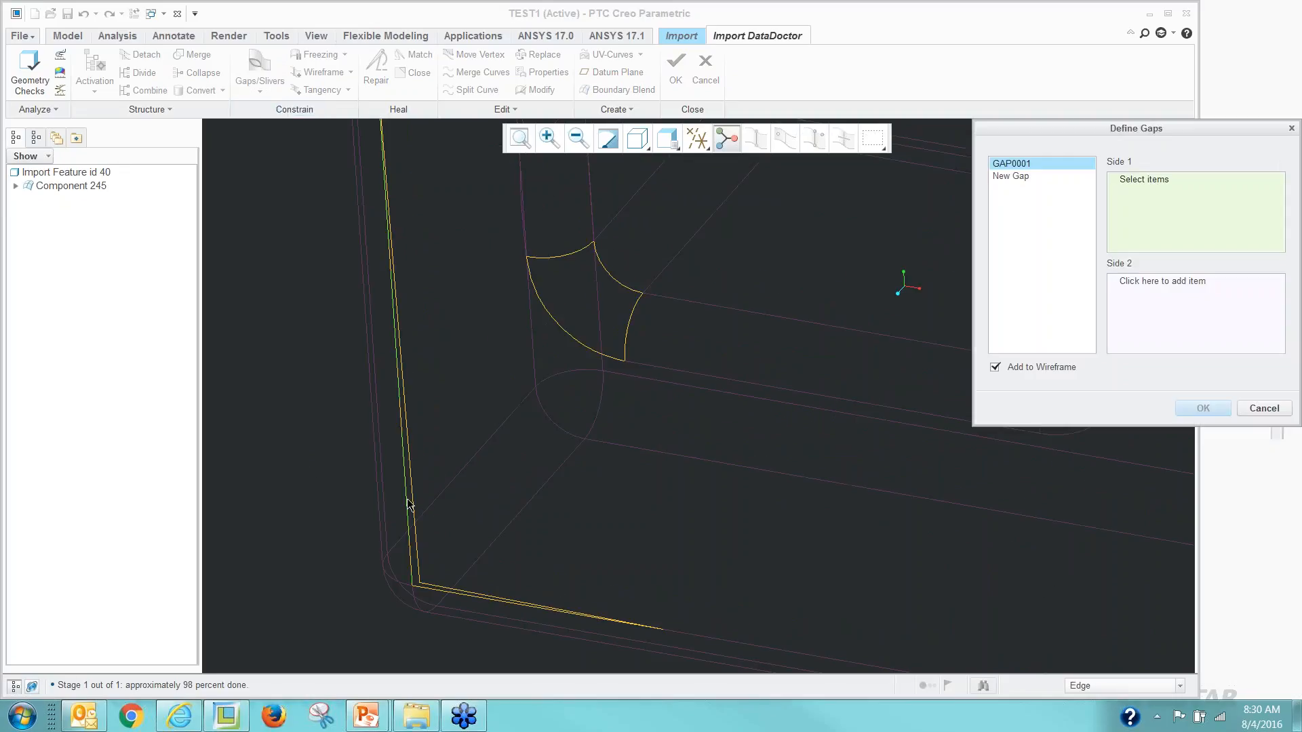
{"action": "left_click", "coordinate": [414, 509]}
{"action": "right_click", "coordinate": [303, 488]}
{"action": "left_click", "coordinate": [322, 511]}
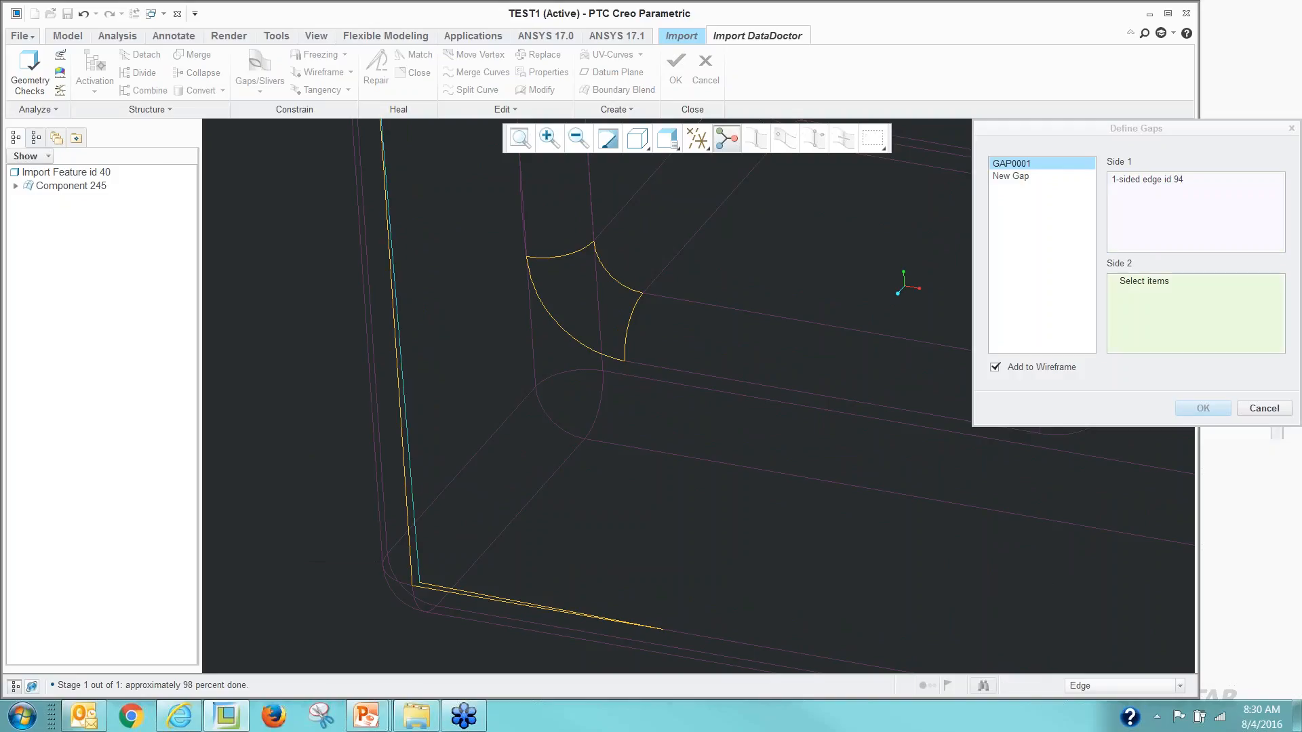
{"action": "scroll", "coordinate": [406, 508], "scroll_direction": "down", "scroll_amount": 1}
{"action": "left_click", "coordinate": [412, 509]}
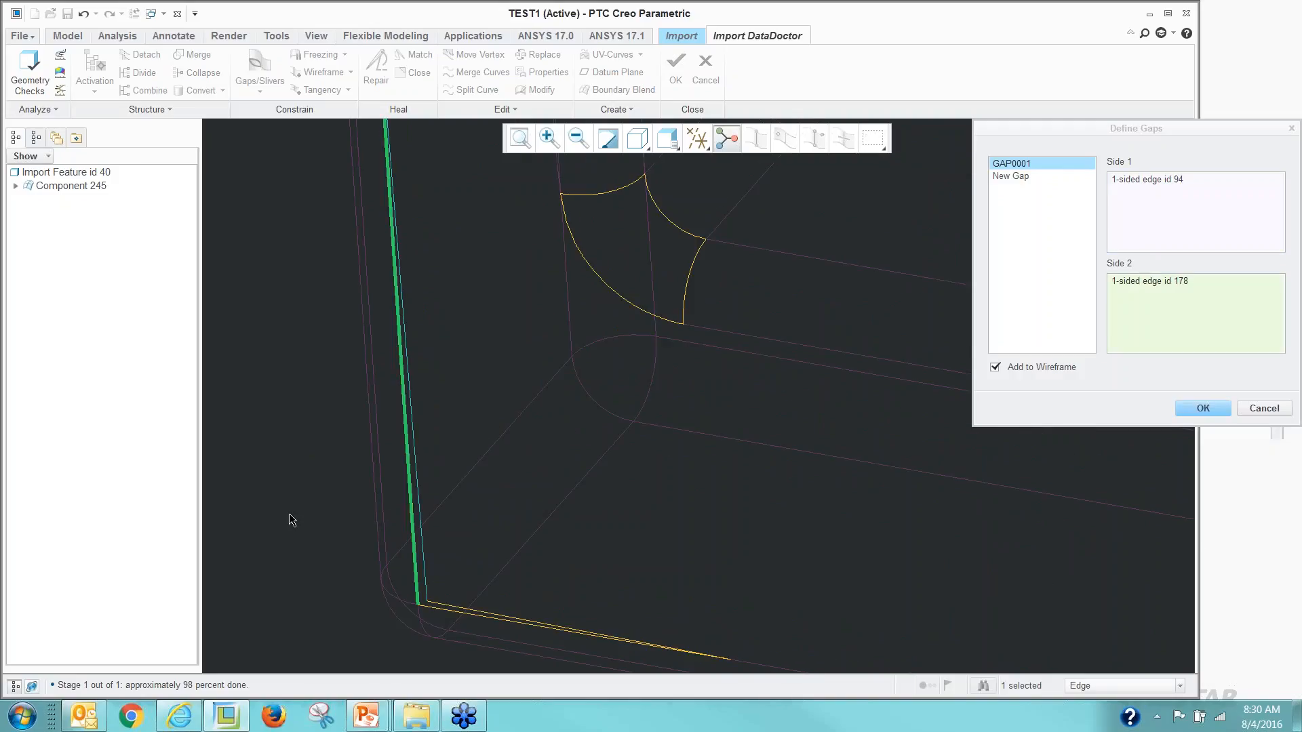
Add a second gap along the lower edges, with edge id 188 as side 1 and edge id 93 as side 2, and accept the gaps.
{"action": "right_click", "coordinate": [289, 514]}
{"action": "left_click", "coordinate": [326, 579]}
{"action": "scroll", "coordinate": [439, 628], "scroll_direction": "down", "scroll_amount": 1}
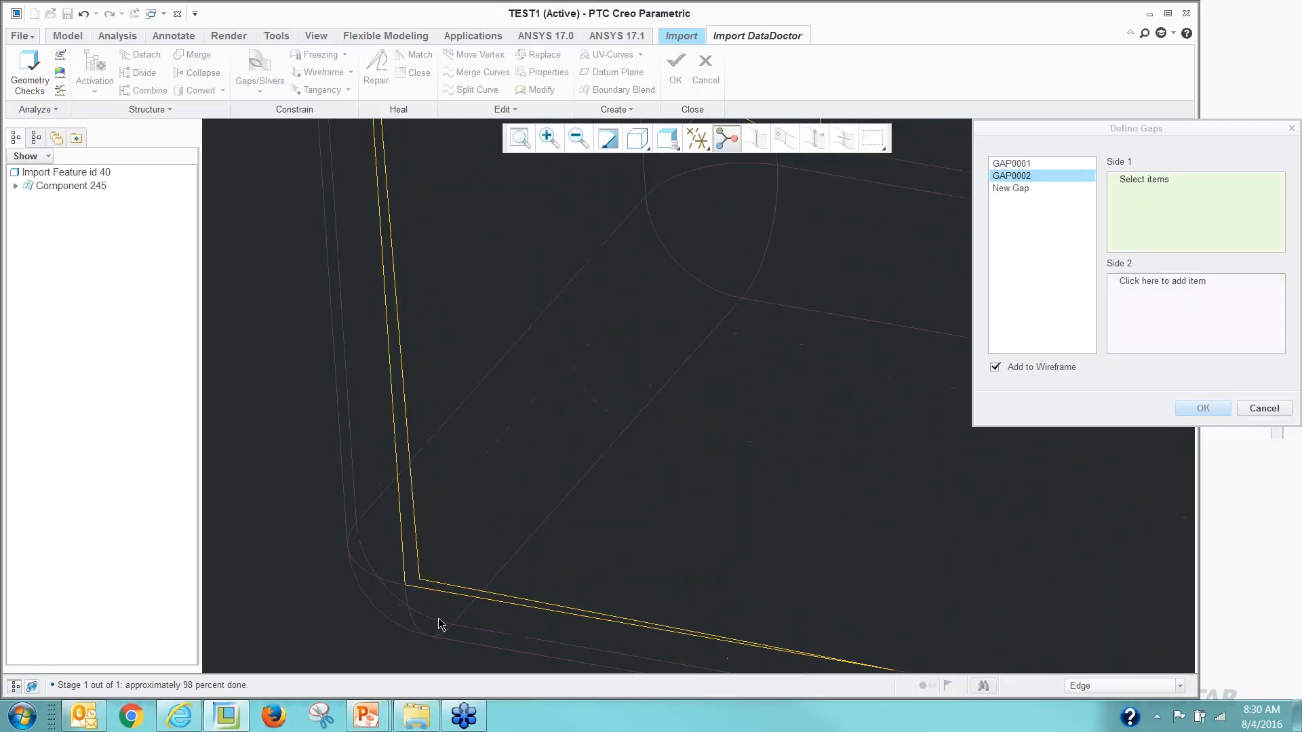
{"action": "scroll", "coordinate": [438, 624], "scroll_direction": "down", "scroll_amount": 1}
{"action": "left_click", "coordinate": [450, 578]}
{"action": "right_click", "coordinate": [250, 580]}
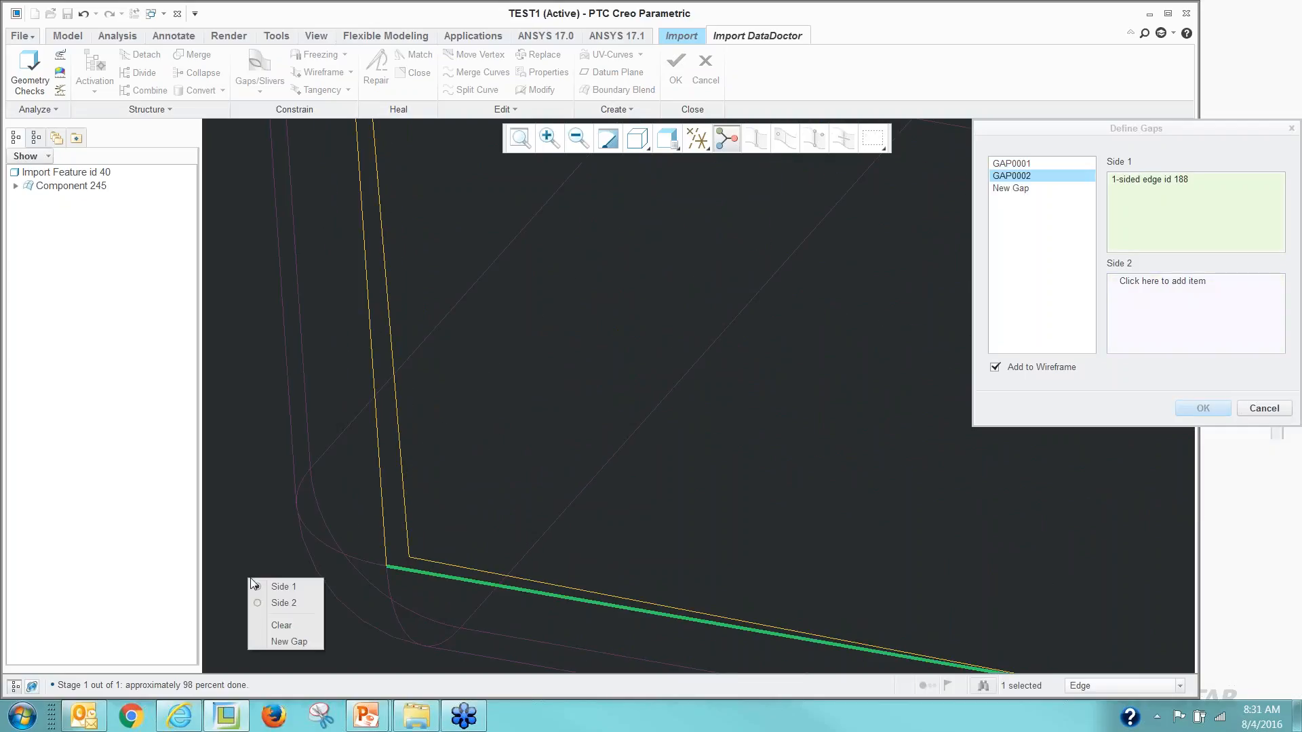
{"action": "left_click", "coordinate": [281, 603]}
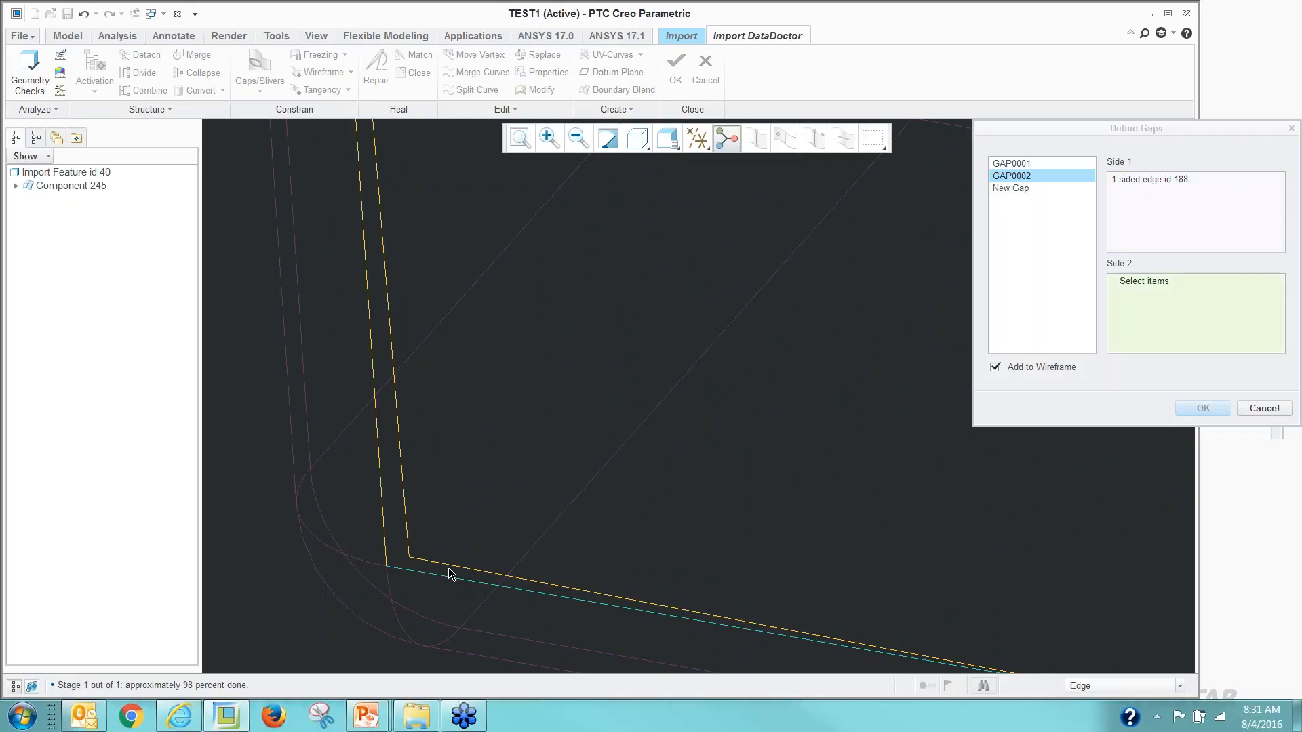
{"action": "left_click", "coordinate": [450, 575]}
{"action": "scroll", "coordinate": [369, 486], "scroll_direction": "up", "scroll_amount": 3}
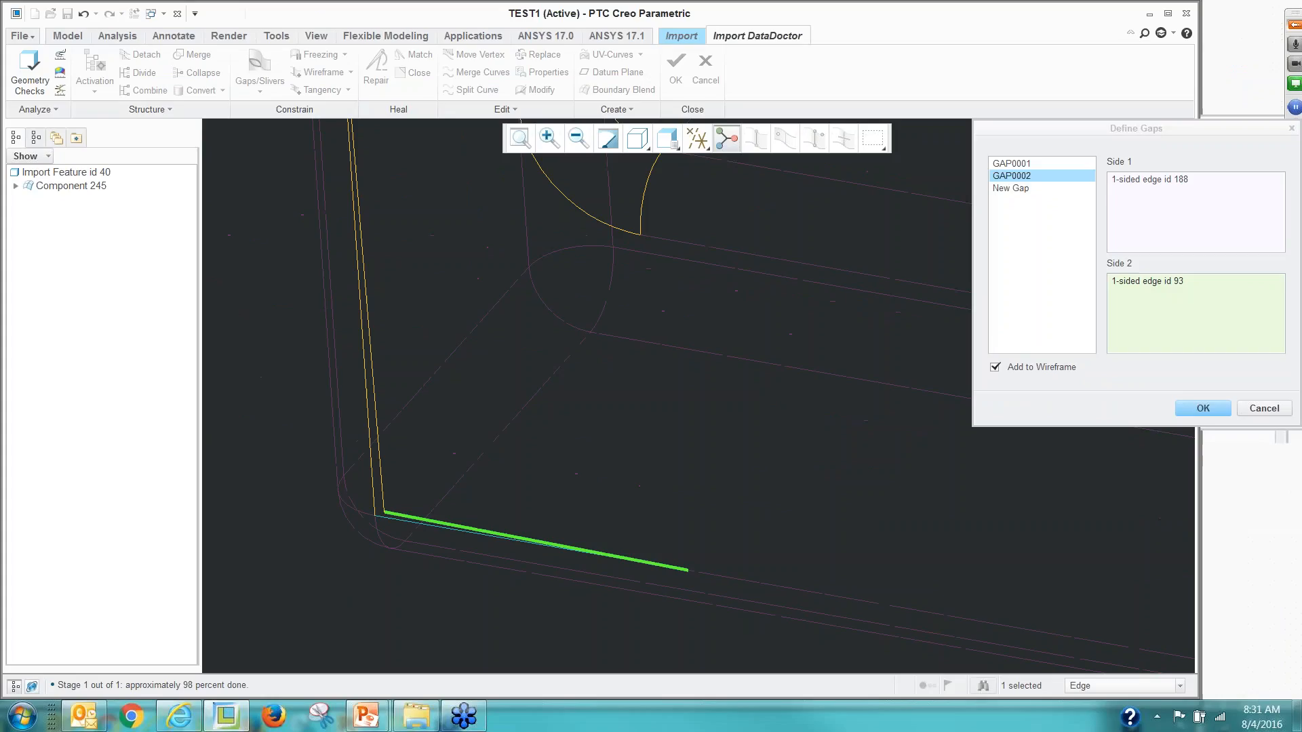
{"action": "left_click", "coordinate": [1202, 407]}
Run Repair on the manually defined gap geometry.
{"action": "middle_click_drag", "start_coordinate": [542, 498], "coordinate": [367, 196]}
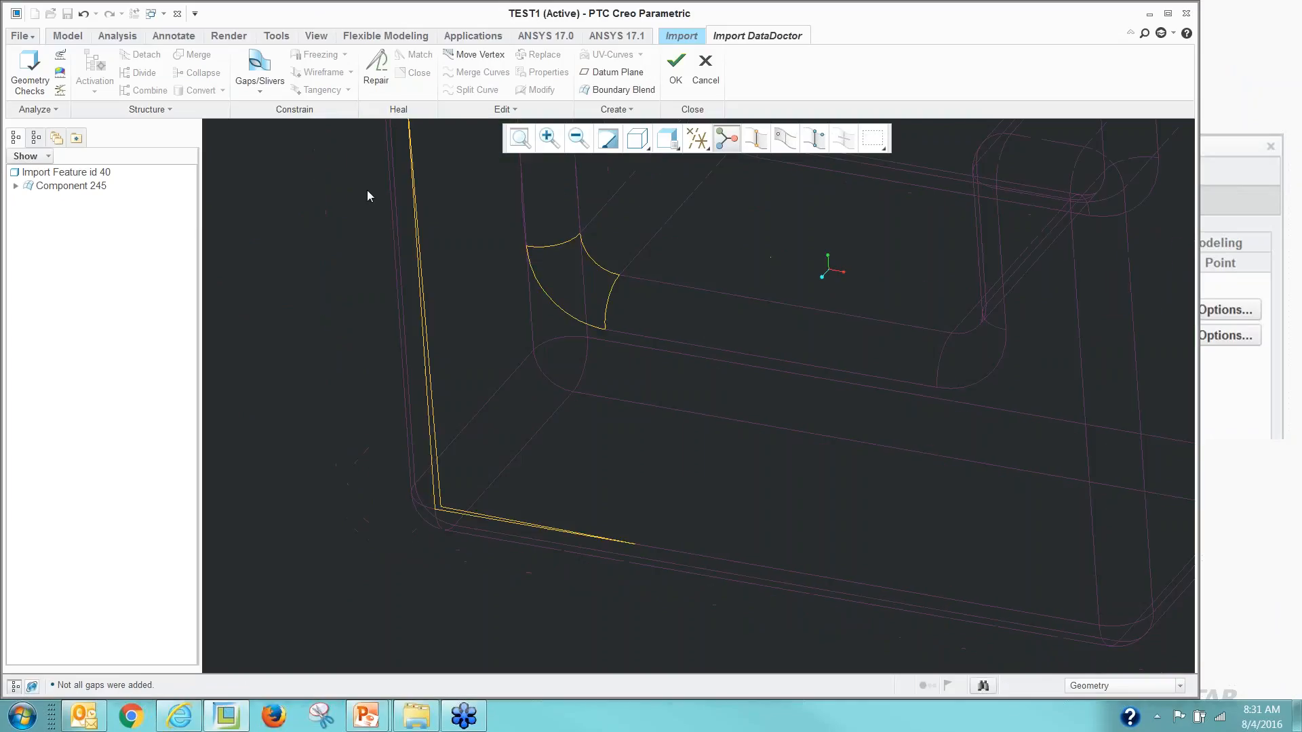
{"action": "left_click", "coordinate": [377, 66]}
{"action": "middle_click", "coordinate": [295, 393]}
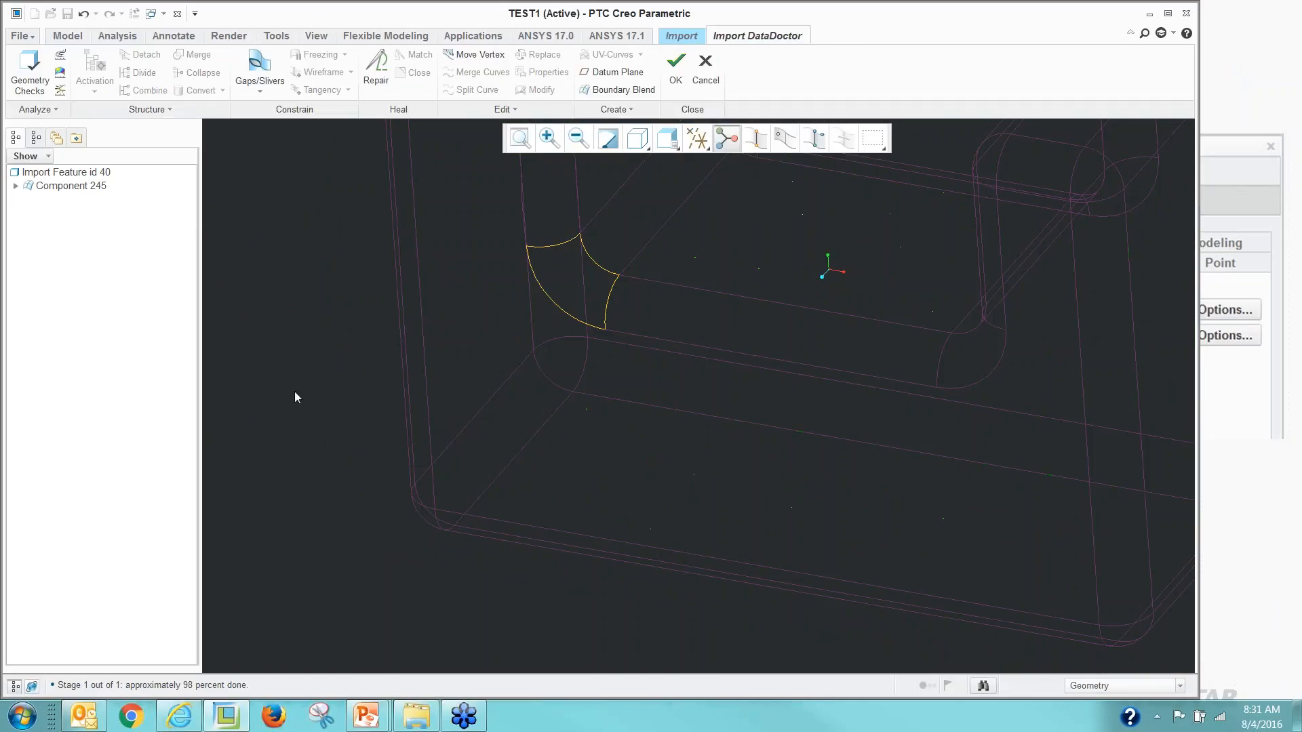
Display the import geometry shaded with edges and orient it to show both the missing and the intact inner corner.
{"action": "mouse_move", "coordinate": [295, 393]}
{"action": "middle_mouse_down"}
{"action": "mouse_move", "coordinate": [354, 508]}
{"action": "mouse_move", "coordinate": [319, 421]}
{"action": "mouse_move", "coordinate": [389, 450]}
{"action": "mouse_move", "coordinate": [363, 500]}
{"action": "mouse_move", "coordinate": [373, 459]}
{"action": "mouse_move", "coordinate": [368, 502]}
{"action": "mouse_move", "coordinate": [352, 451]}
{"action": "mouse_move", "coordinate": [371, 393]}
{"action": "mouse_move", "coordinate": [380, 417]}
{"action": "middle_mouse_up"}
{"action": "scroll", "coordinate": [547, 431], "scroll_direction": "down", "scroll_amount": 3}
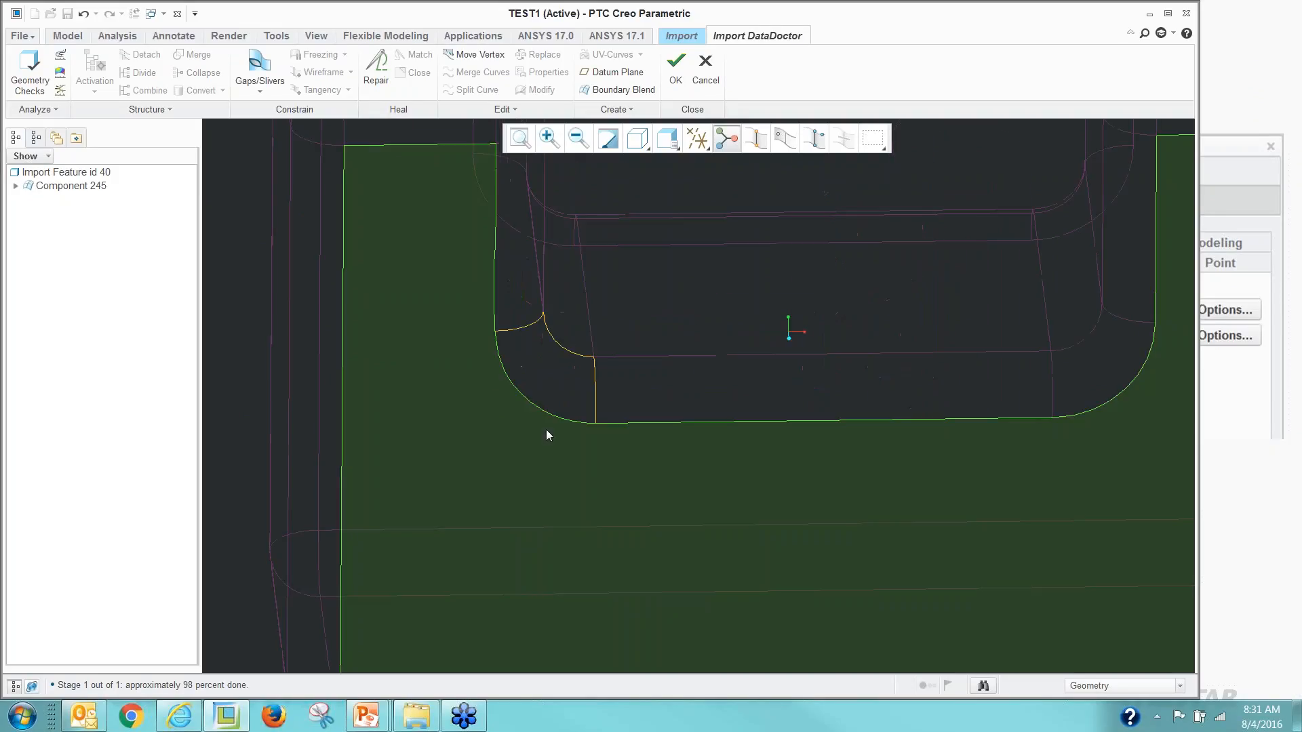
{"action": "scroll", "coordinate": [584, 434], "scroll_direction": "up", "scroll_amount": 1}
{"action": "middle_click_drag", "start_coordinate": [640, 472], "coordinate": [577, 468]}
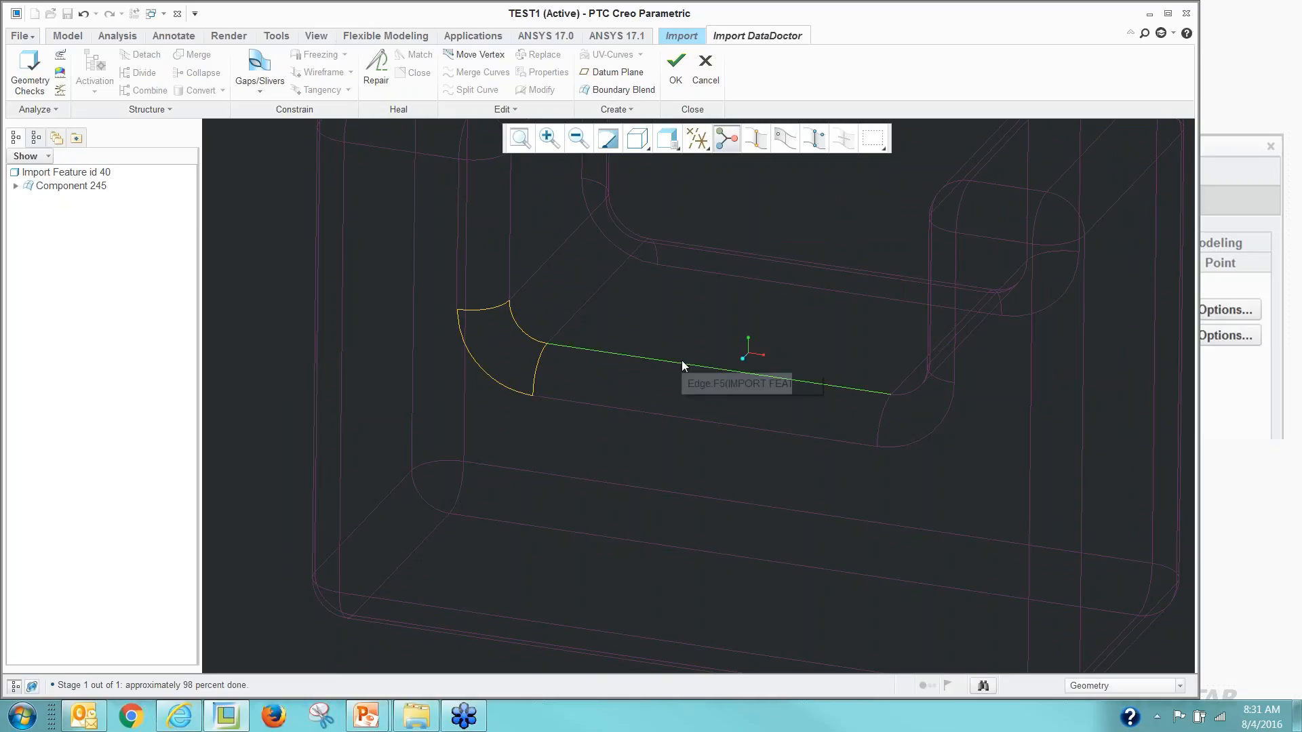
{"action": "key", "text": "ctrl+2"}
{"action": "mouse_move", "coordinate": [715, 493]}
{"action": "middle_mouse_down"}
{"action": "mouse_move", "coordinate": [732, 494]}
{"action": "mouse_move", "coordinate": [741, 466]}
{"action": "mouse_move", "coordinate": [748, 495]}
{"action": "mouse_move", "coordinate": [918, 469]}
{"action": "middle_mouse_up"}
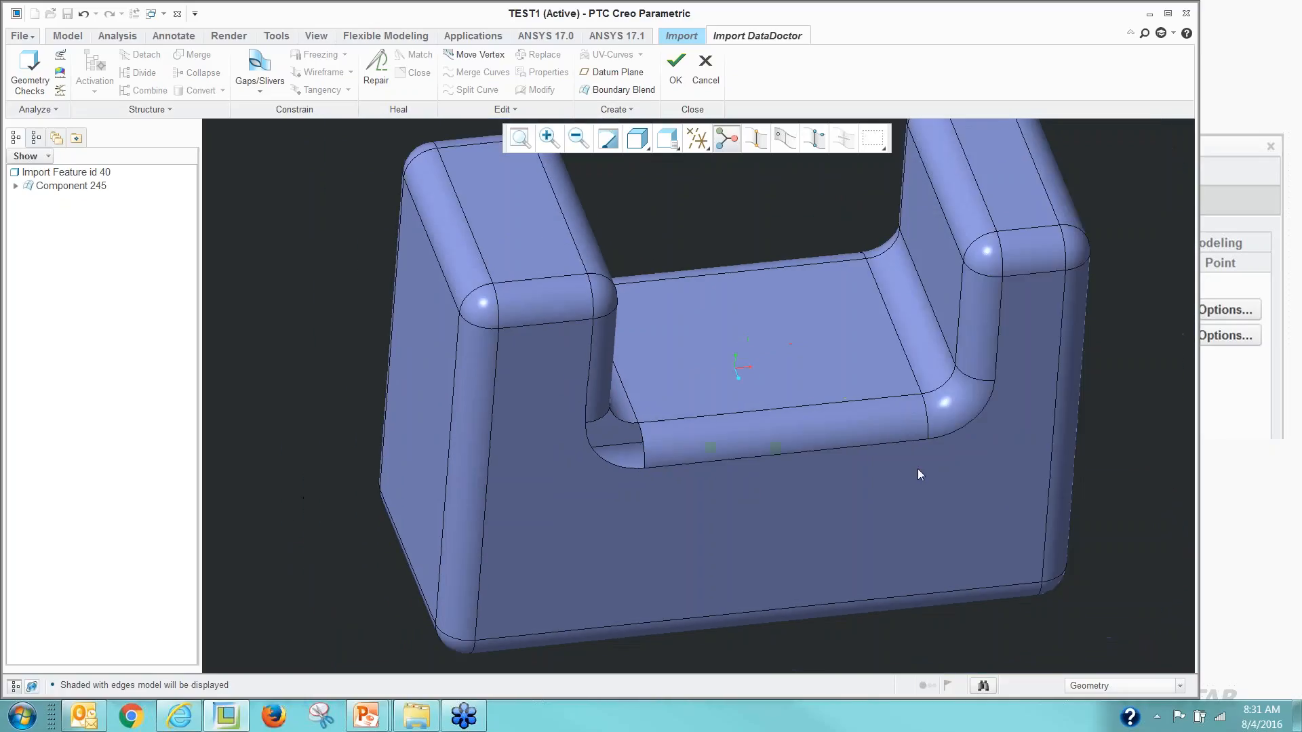
Copy the intact rounded corner surface at the end of the horizontal fillet and start a Paste Special transform of it.
{"action": "left_click", "coordinate": [945, 403]}
{"action": "right_click", "coordinate": [945, 403]}
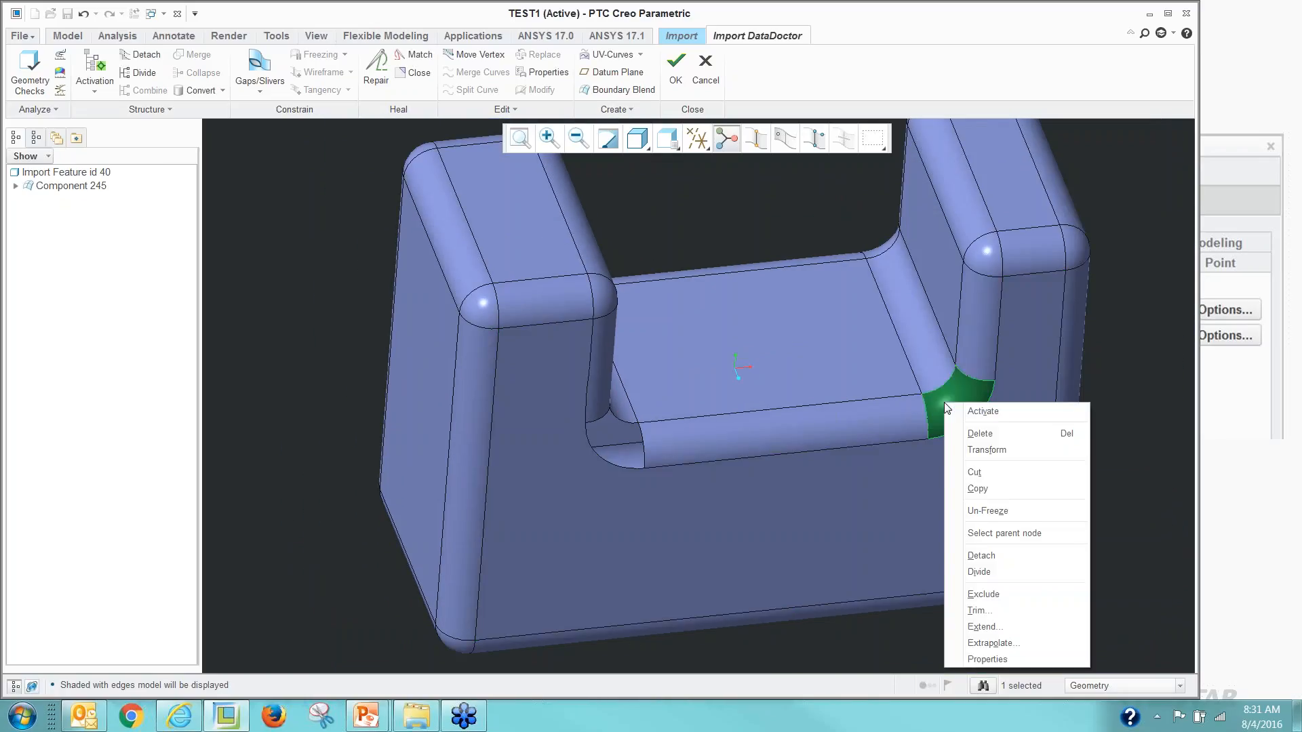
{"action": "left_click", "coordinate": [992, 495]}
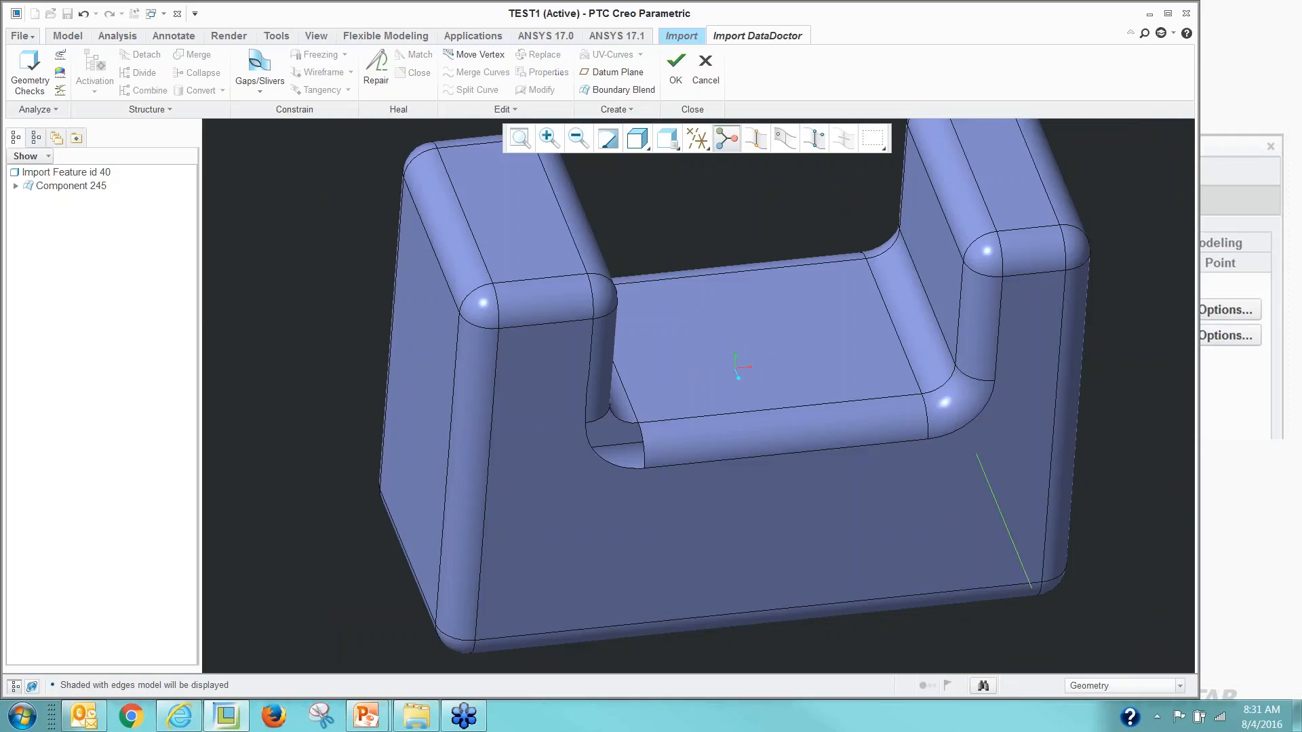
{"action": "right_click", "coordinate": [752, 181]}
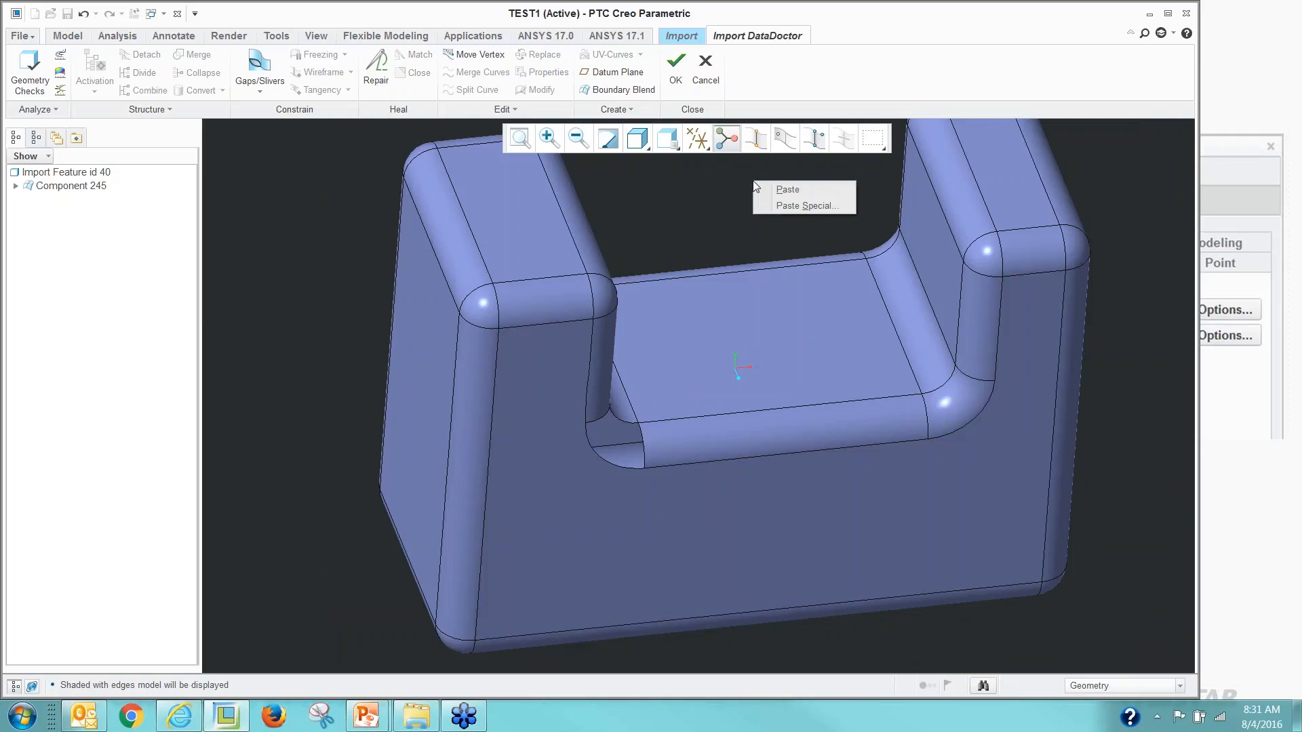
{"action": "left_click", "coordinate": [789, 208]}
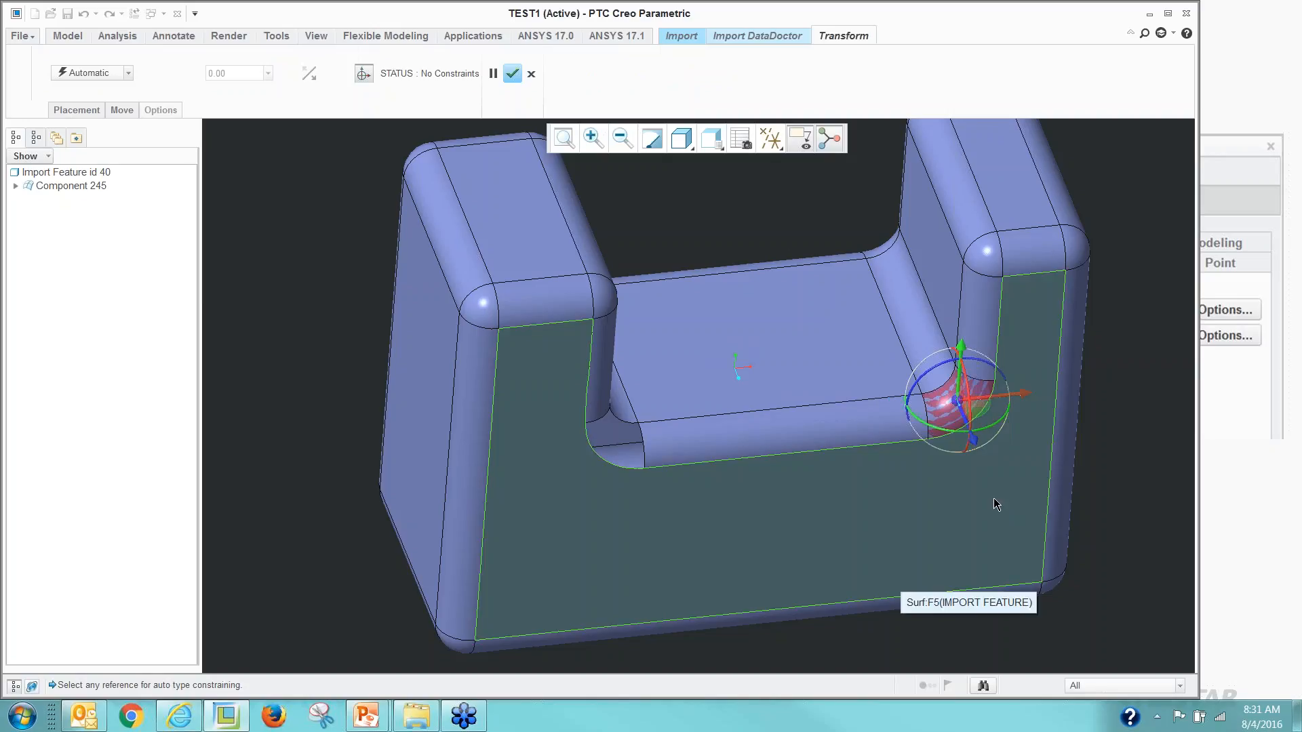
Move the pasted corner surface to the open corner and rotate it to roughly match the missing patch.
{"action": "left_click_drag", "start_coordinate": [997, 395], "coordinate": [655, 437]}
{"action": "middle_click_drag", "start_coordinate": [380, 479], "coordinate": [353, 484]}
{"action": "scroll", "coordinate": [353, 484], "scroll_direction": "down", "scroll_amount": 2}
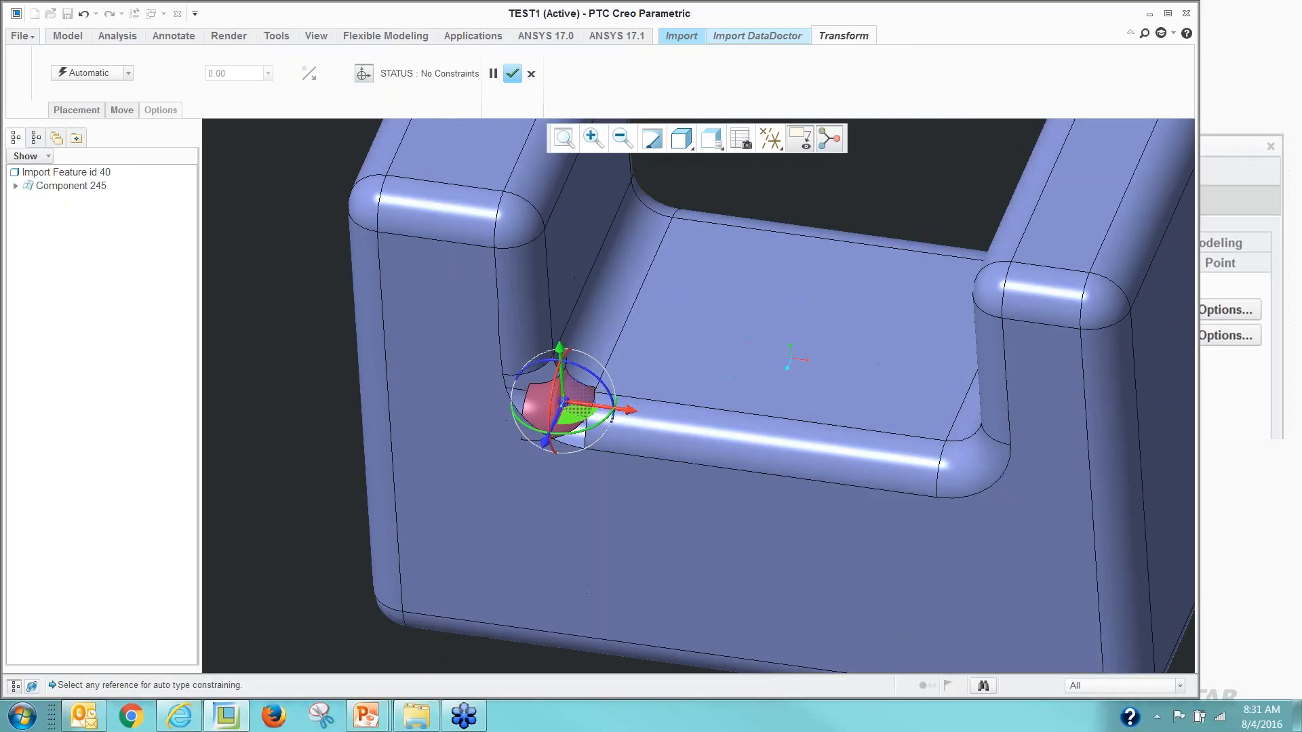
{"action": "left_click_drag", "start_coordinate": [587, 375], "coordinate": [626, 434]}
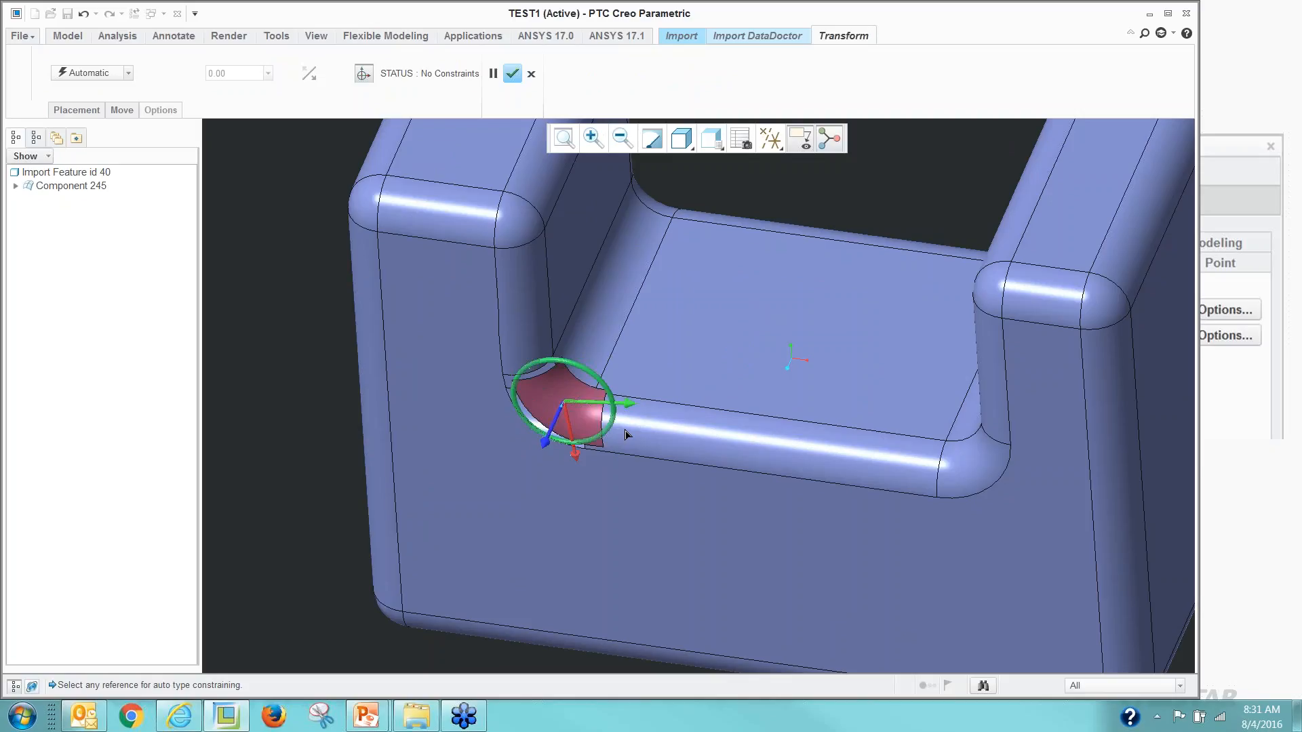
{"action": "scroll", "coordinate": [517, 407], "scroll_direction": "down", "scroll_amount": 2}
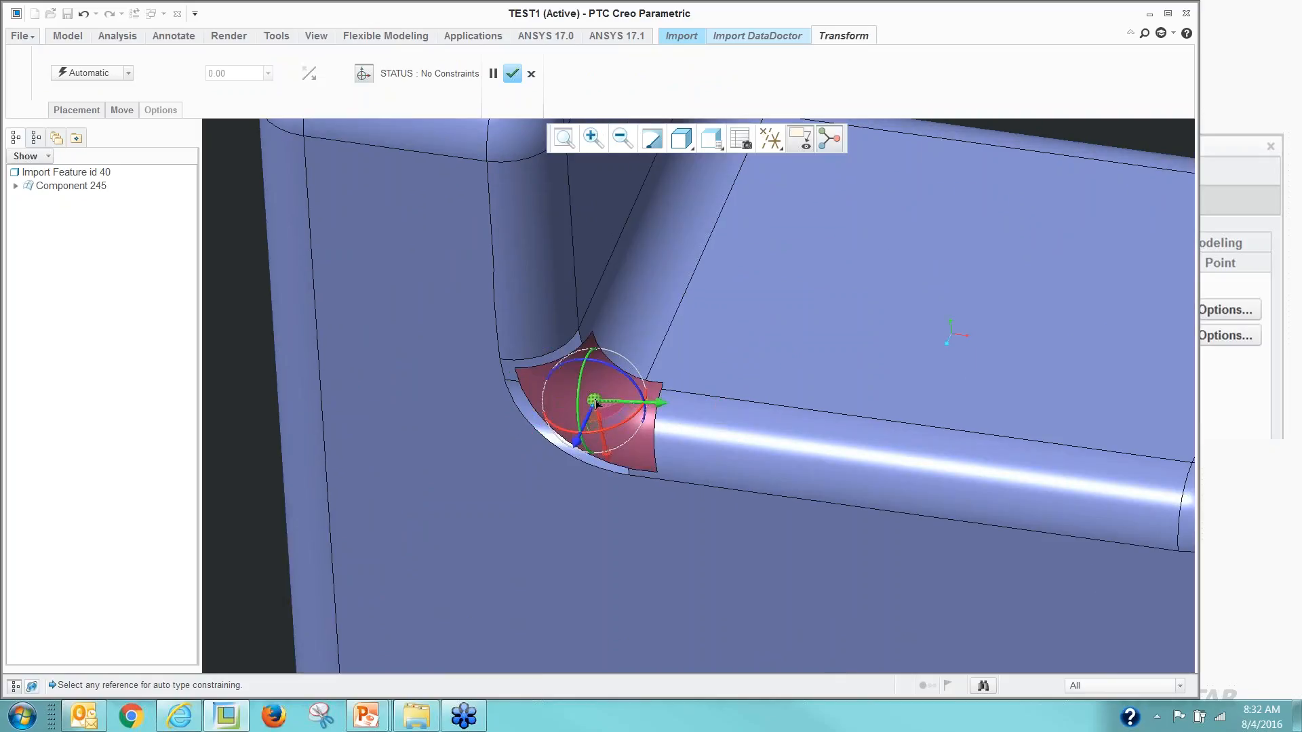
{"action": "mouse_move", "coordinate": [596, 403]}
{"action": "left_mouse_down"}
{"action": "mouse_move", "coordinate": [571, 398]}
{"action": "mouse_move", "coordinate": [582, 404]}
{"action": "left_mouse_up"}
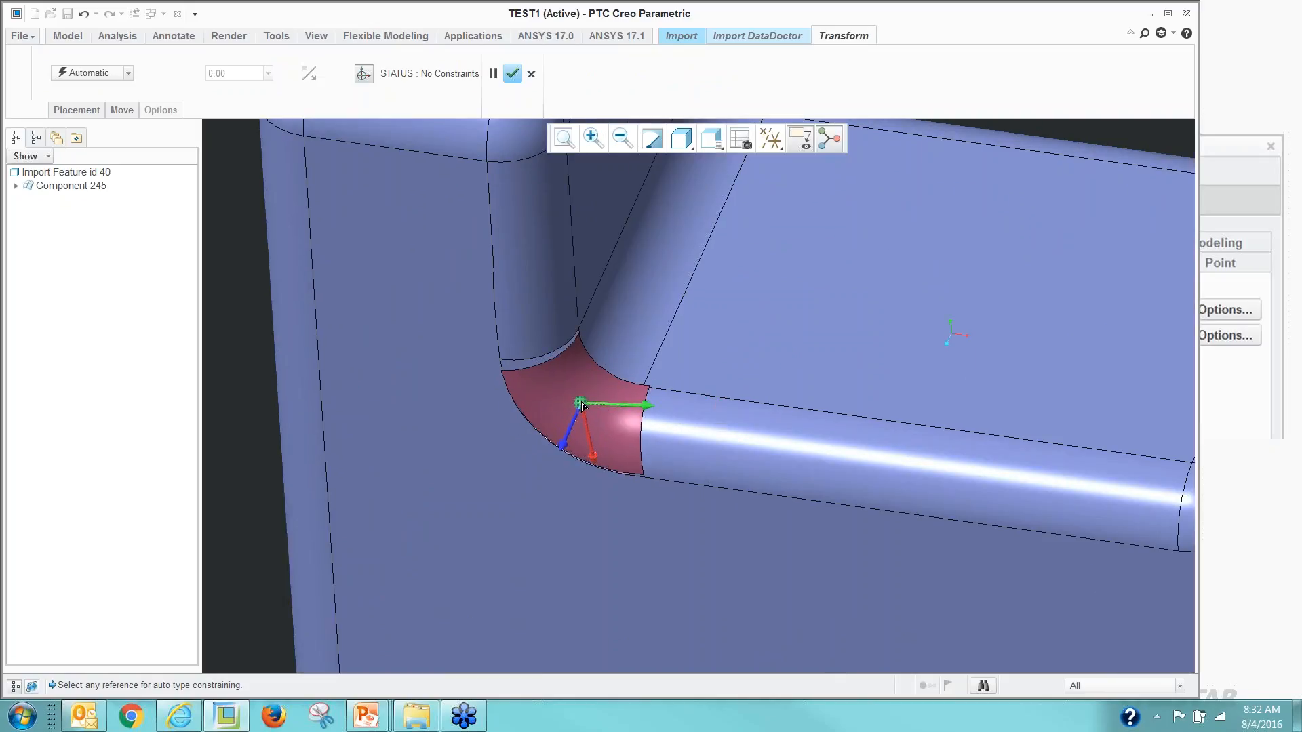
Constrain the patch's inner tip vertex coincident with the vertex where the two neighbouring fillets meet.
{"action": "scroll", "coordinate": [569, 346], "scroll_direction": "down", "scroll_amount": 2}
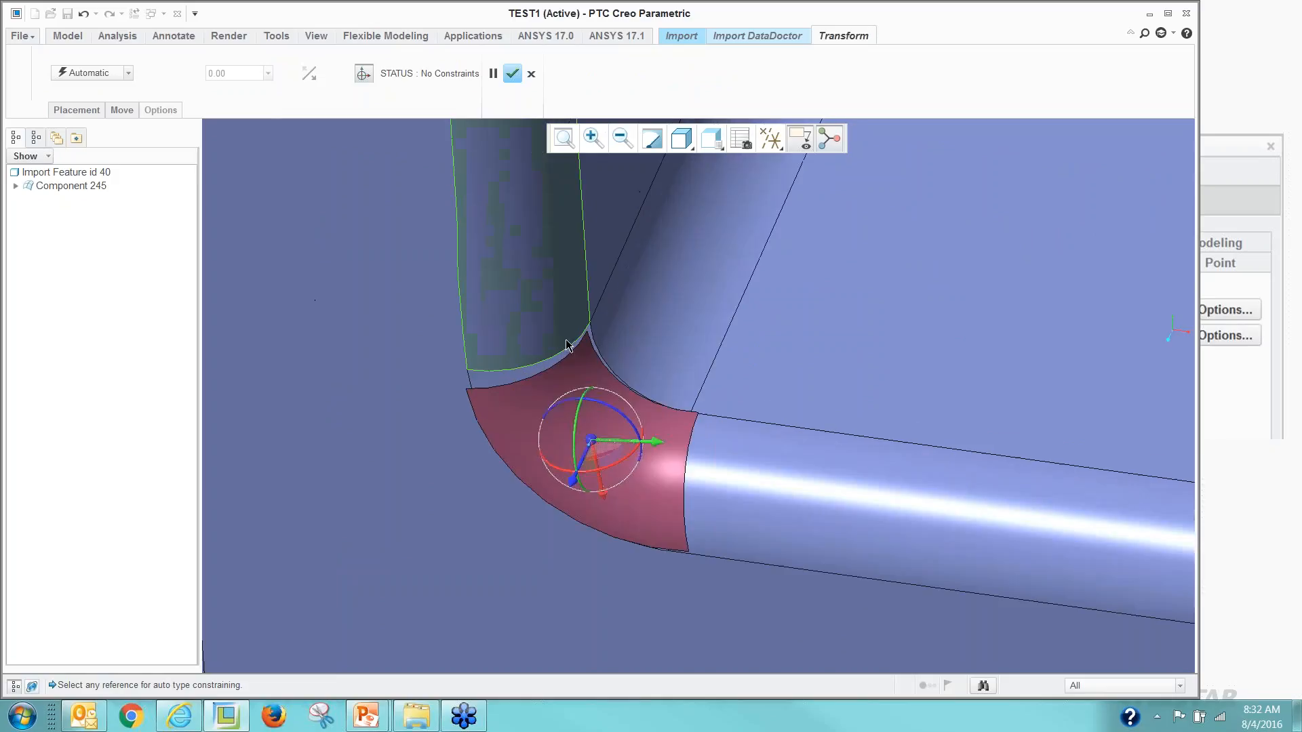
{"action": "scroll", "coordinate": [569, 346], "scroll_direction": "down", "scroll_amount": 2}
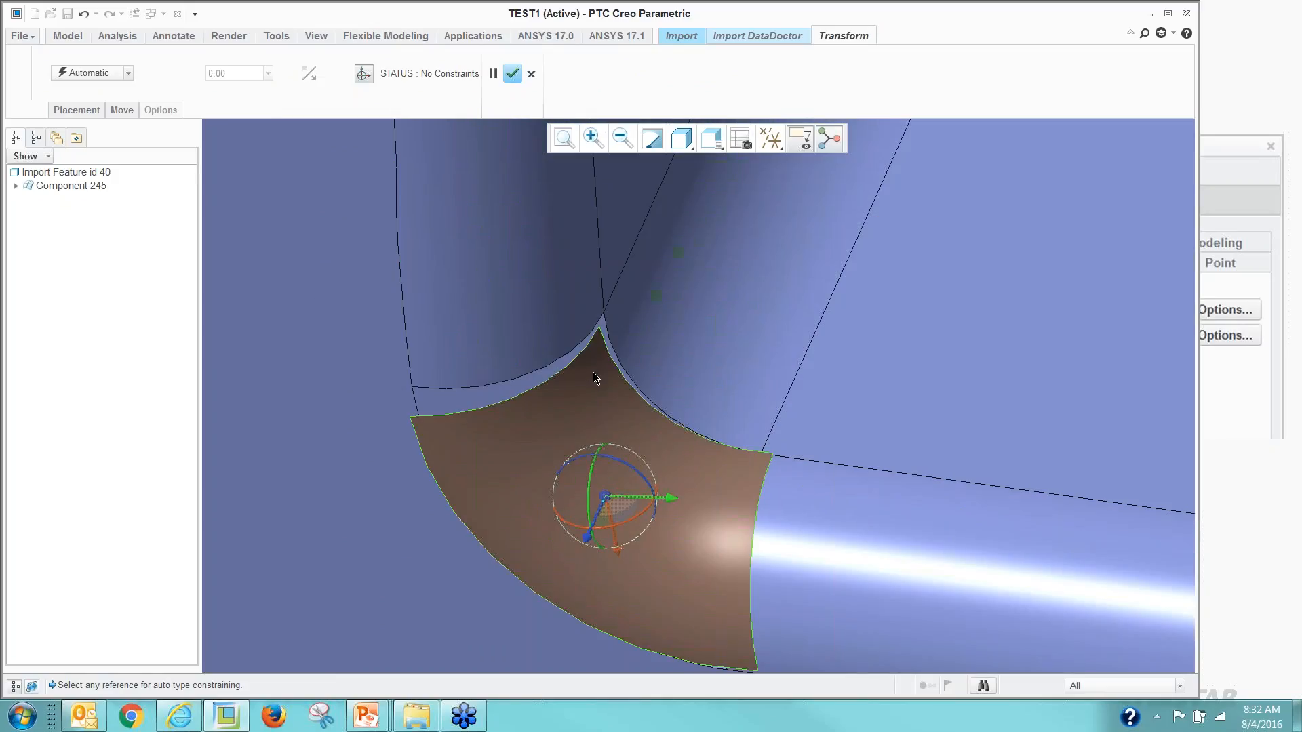
{"action": "scroll", "coordinate": [594, 357], "scroll_direction": "down", "scroll_amount": 1}
{"action": "scroll", "coordinate": [595, 357], "scroll_direction": "up", "scroll_amount": 1}
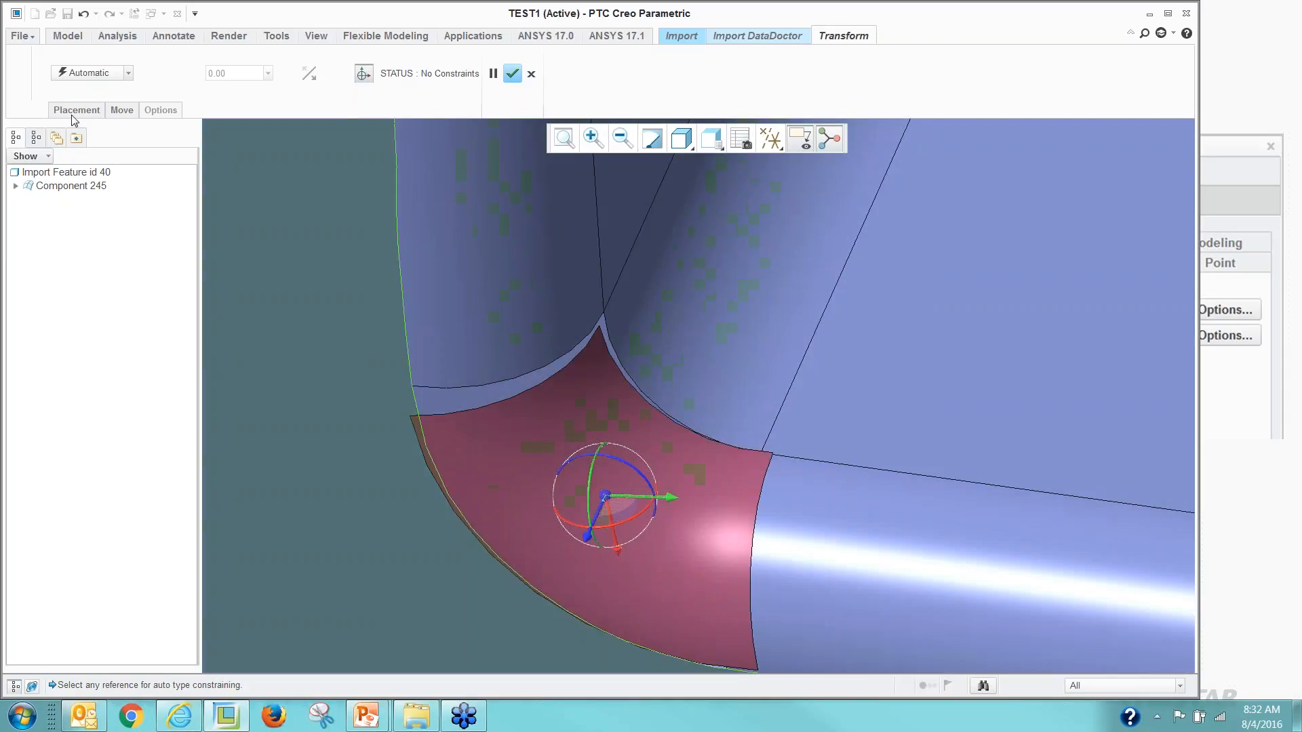
{"action": "left_click", "coordinate": [74, 112]}
{"action": "left_click", "coordinate": [70, 110]}
{"action": "scroll", "coordinate": [611, 357], "scroll_direction": "down", "scroll_amount": 1}
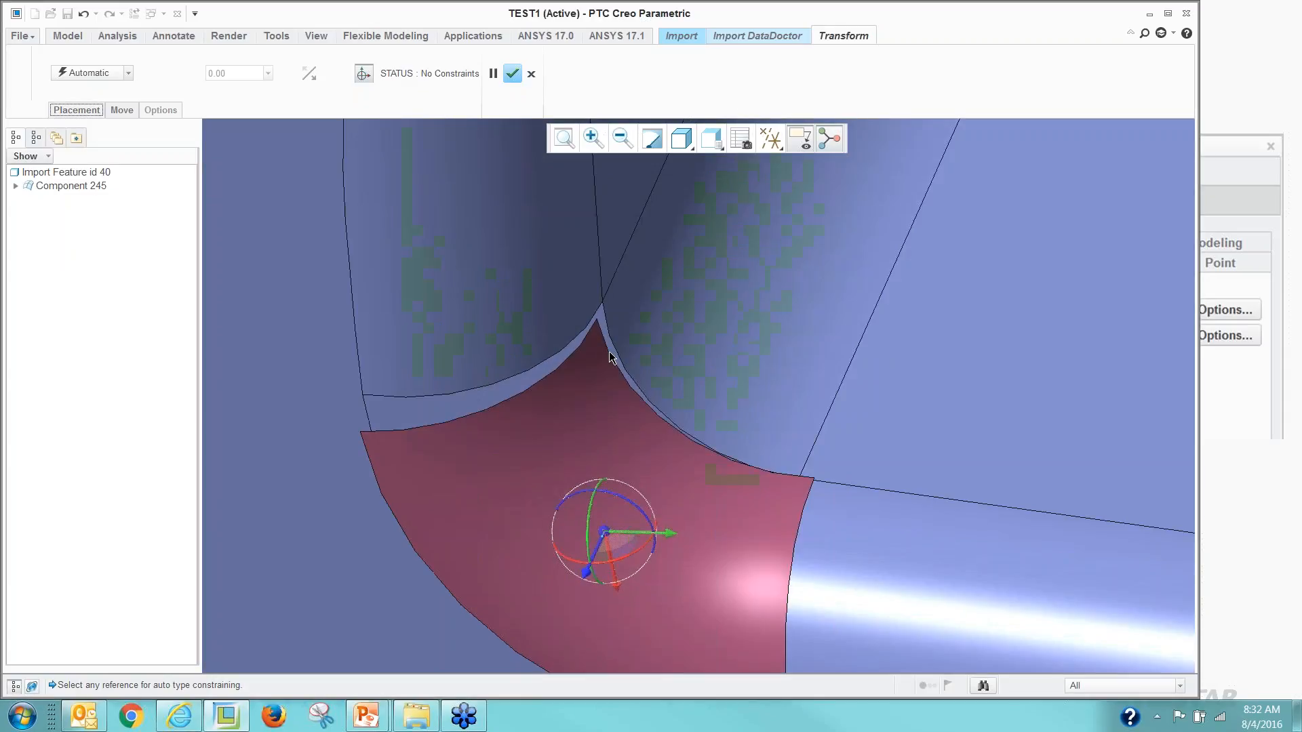
{"action": "left_click", "coordinate": [599, 314]}
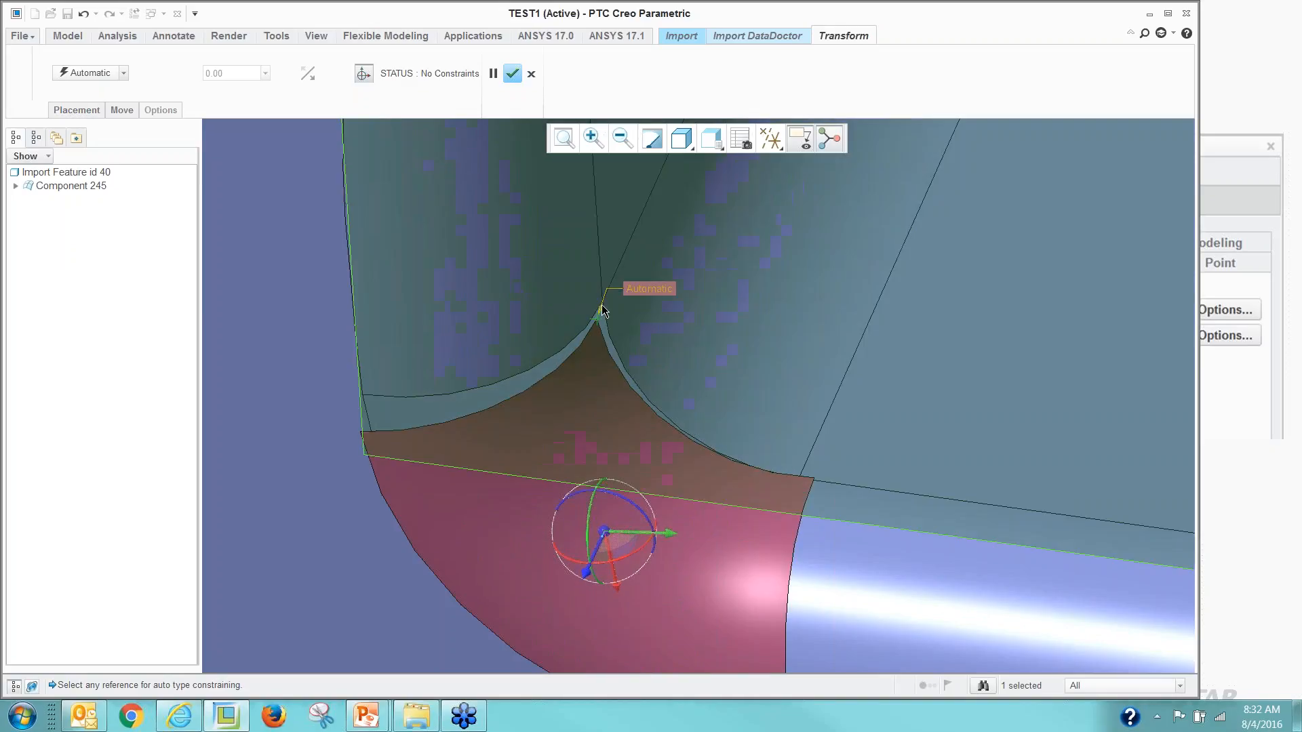
{"action": "left_click", "coordinate": [600, 318]}
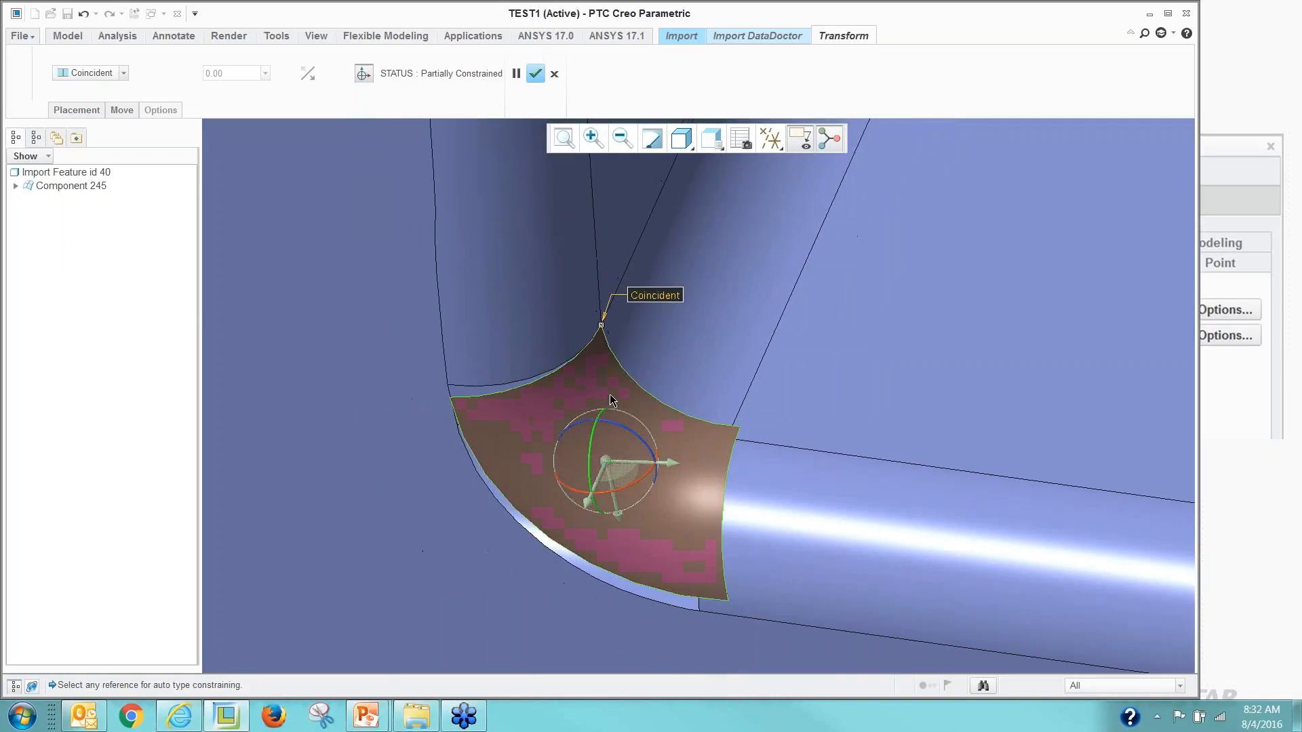
Add a second automatic constraint matching the patch's other upper vertex to the end vertex of the horizontal fillet.
{"action": "right_click", "coordinate": [609, 393]}
{"action": "left_click", "coordinate": [664, 625]}
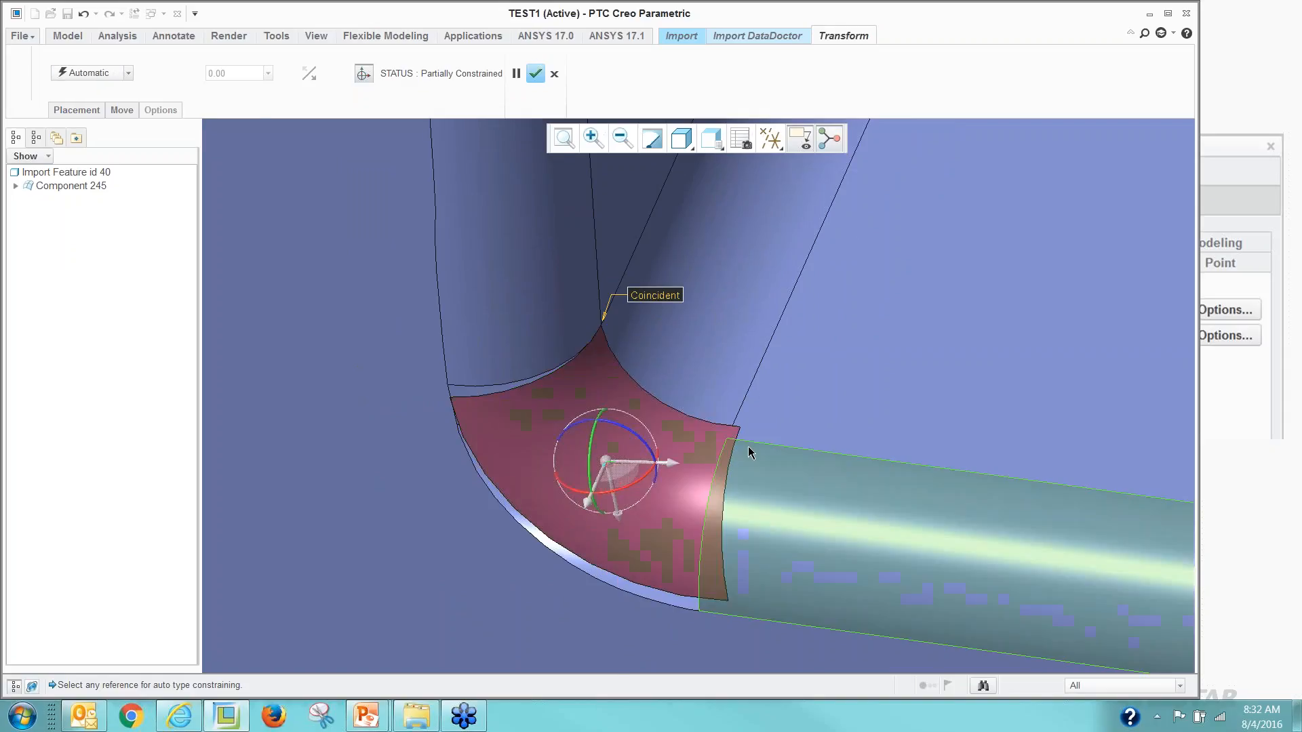
{"action": "scroll", "coordinate": [746, 445], "scroll_direction": "down", "scroll_amount": 2}
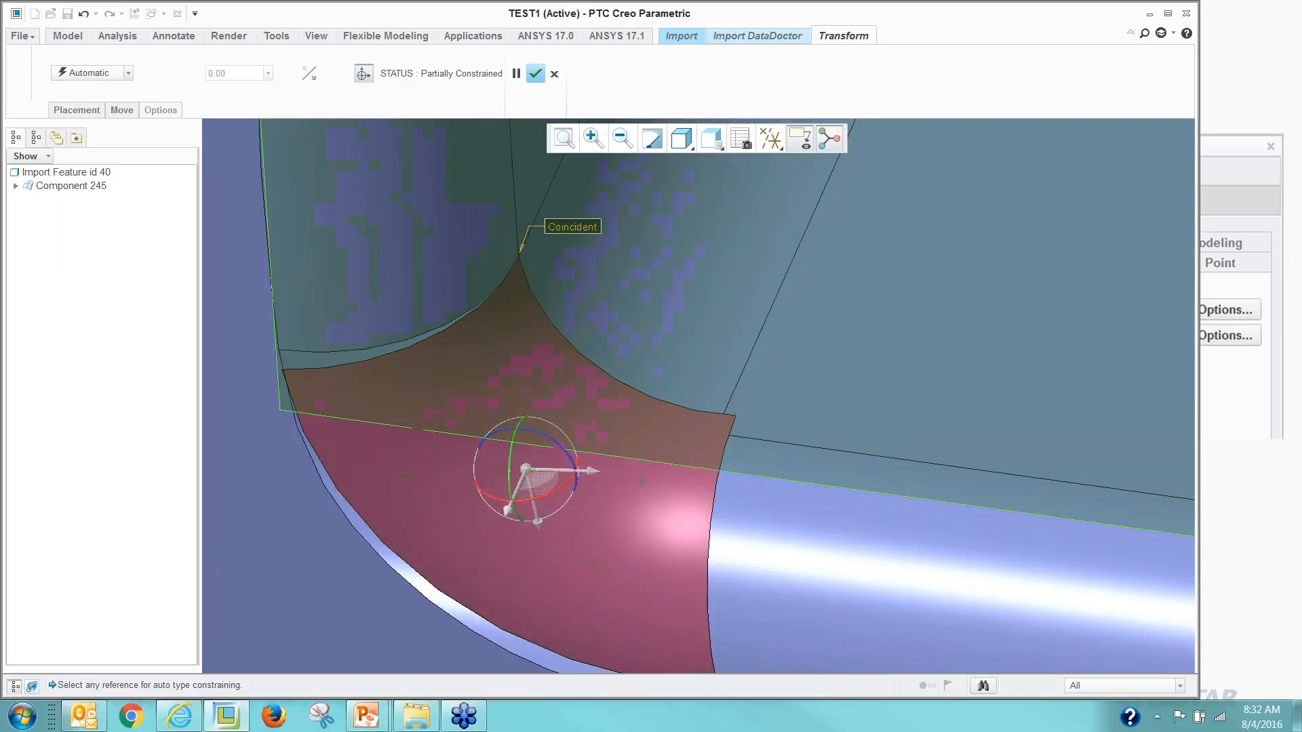
{"action": "left_click", "coordinate": [707, 441]}
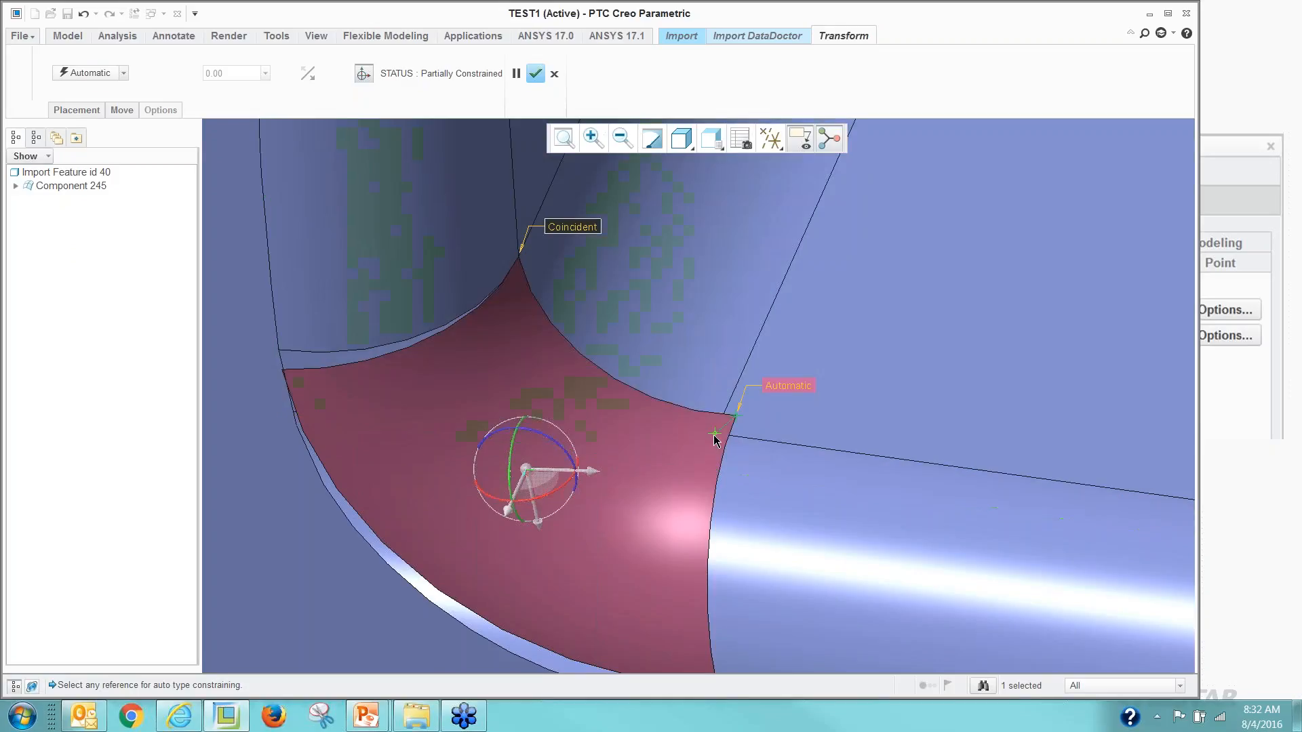
{"action": "left_click", "coordinate": [717, 437]}
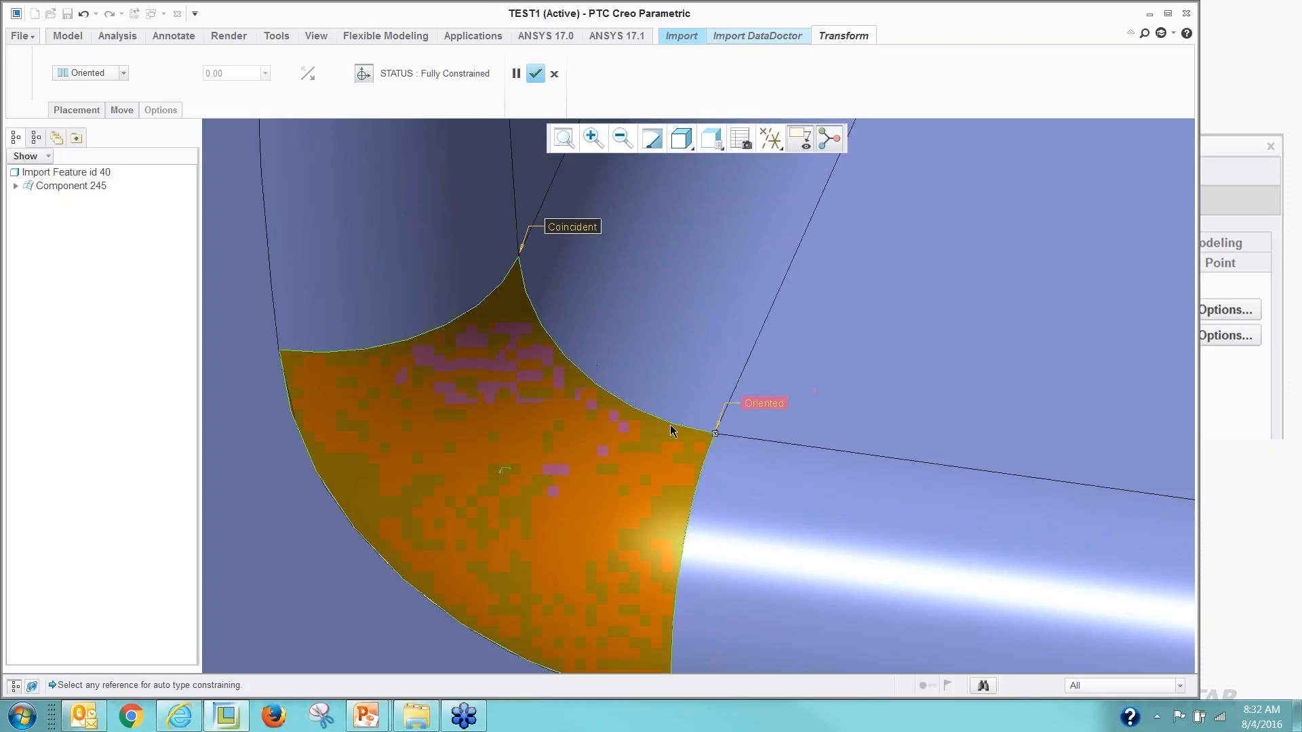
Accept the fully constrained transform to place the copied corner patch in the open corner.
{"action": "scroll", "coordinate": [632, 423], "scroll_direction": "down", "scroll_amount": 2}
{"action": "scroll", "coordinate": [557, 465], "scroll_direction": "down", "scroll_amount": 2}
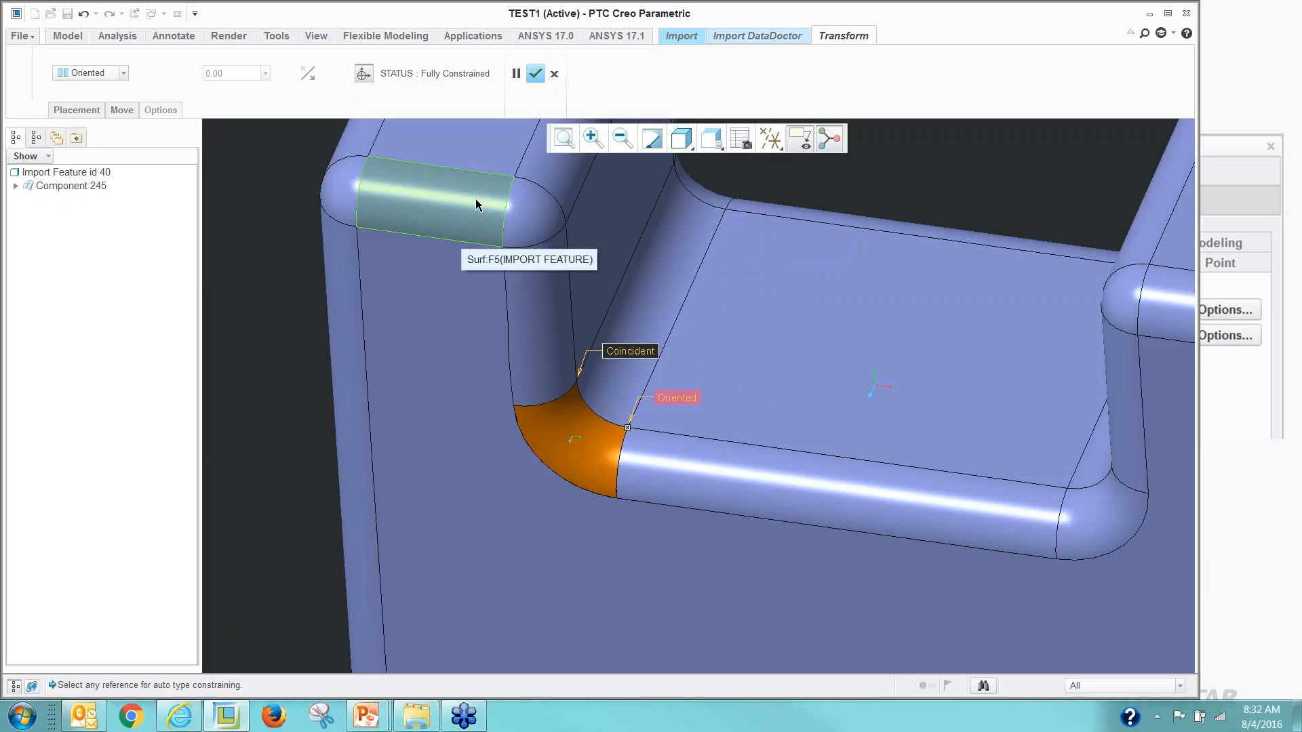
{"action": "left_click", "coordinate": [535, 74]}
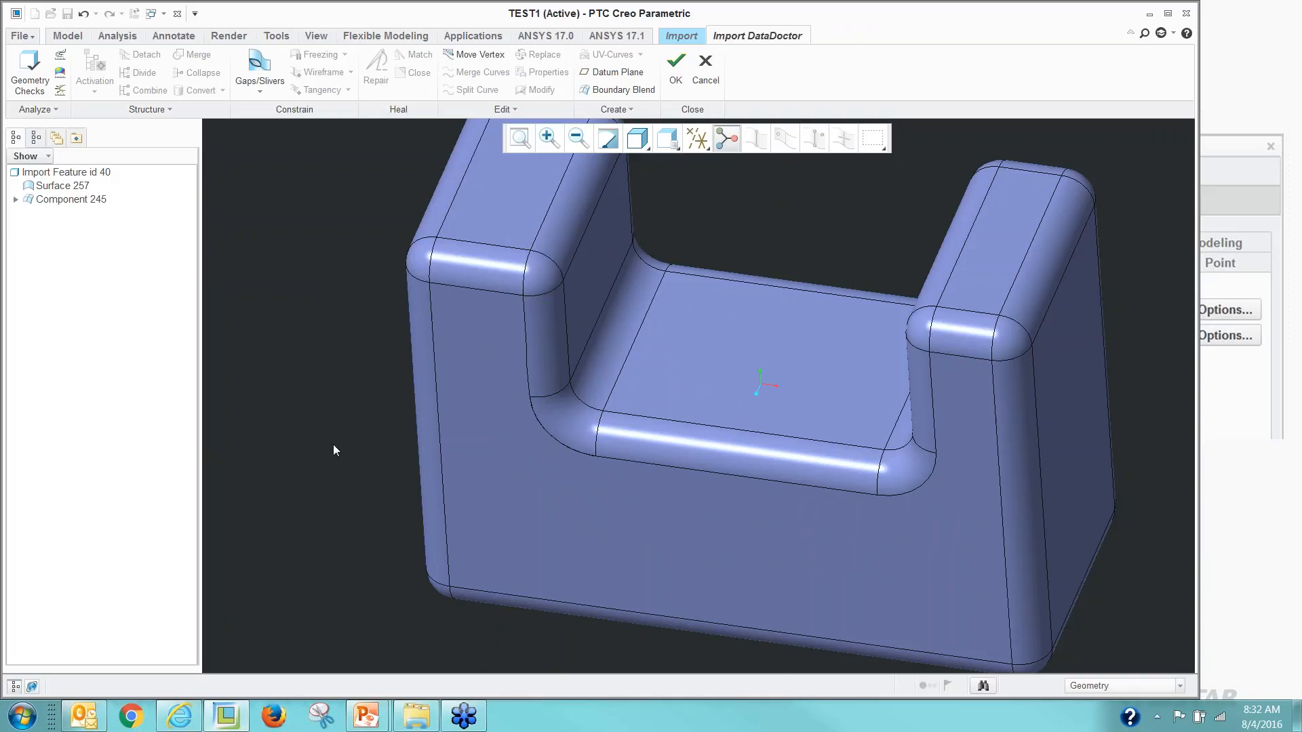
Switch to a wireframe display and move the patch surface, Surface 257, into Component 245.
{"action": "key", "text": "ctrl+4"}
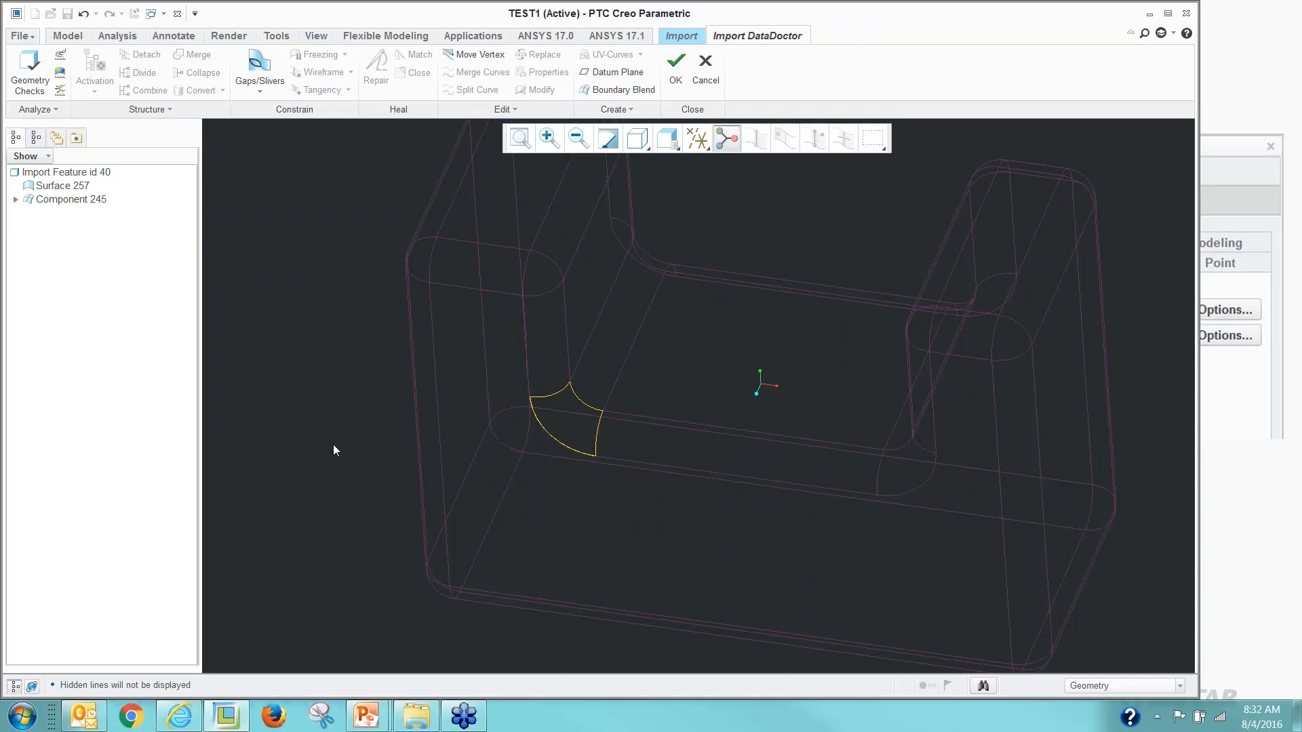
{"action": "left_click", "coordinate": [61, 187]}
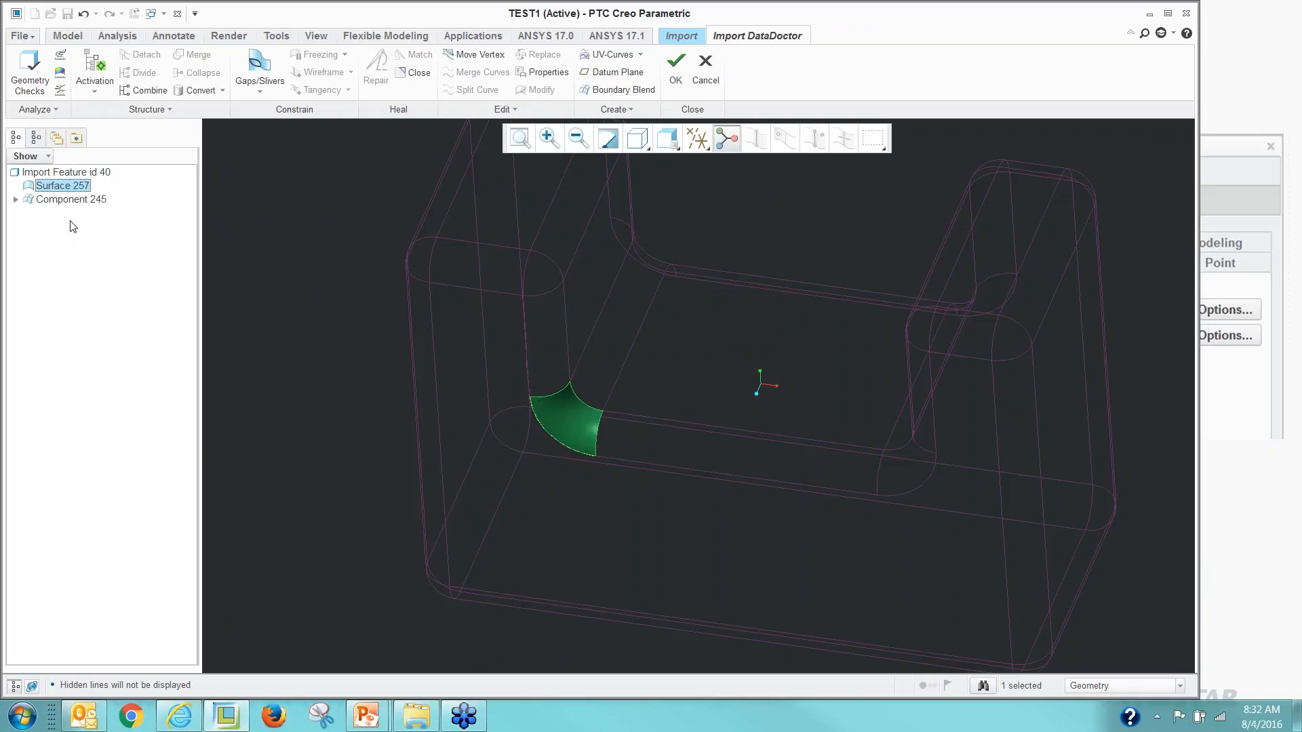
{"action": "left_click", "coordinate": [29, 200]}
{"action": "left_click_drag", "start_coordinate": [29, 200], "coordinate": [31, 199]}
{"action": "left_click", "coordinate": [283, 332]}
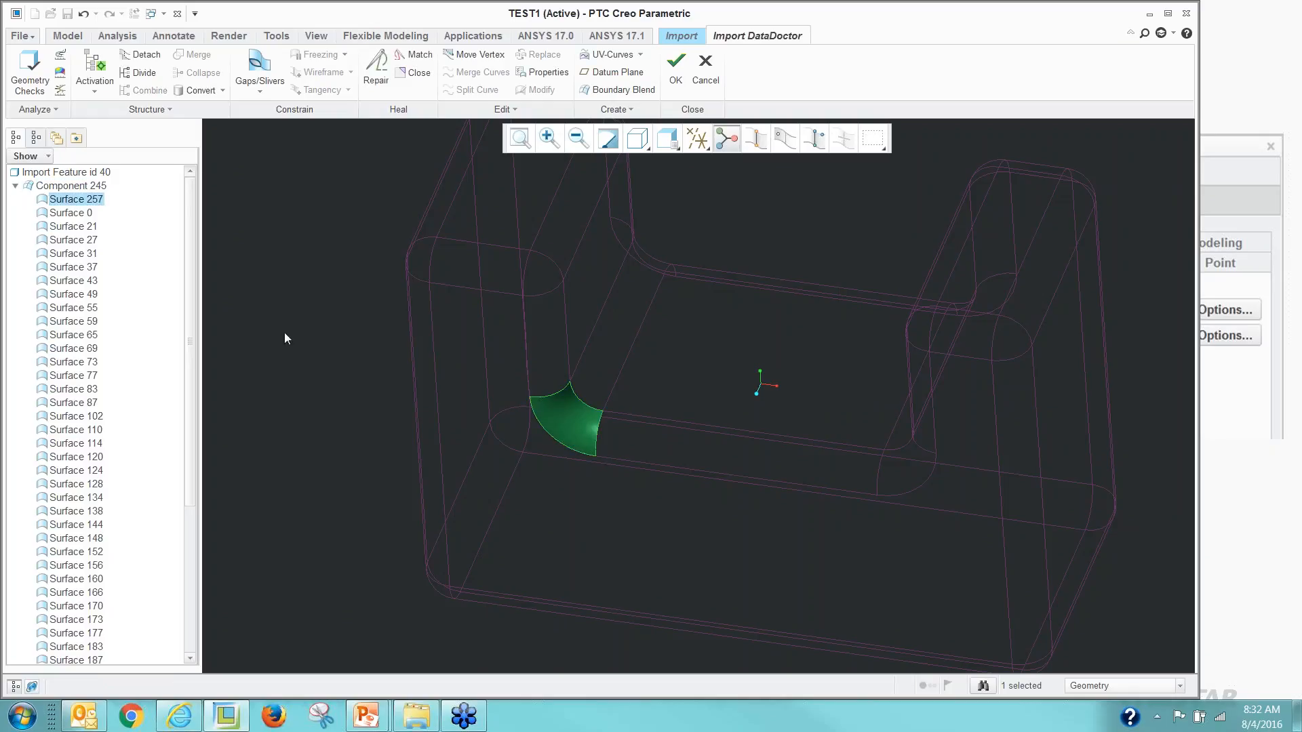
{"action": "scroll", "coordinate": [350, 527], "scroll_direction": "down", "scroll_amount": 3}
Finish Import DataDoctor, accept the import feature redefinition, and display the model shaded with edges.
{"action": "left_click", "coordinate": [676, 67]}
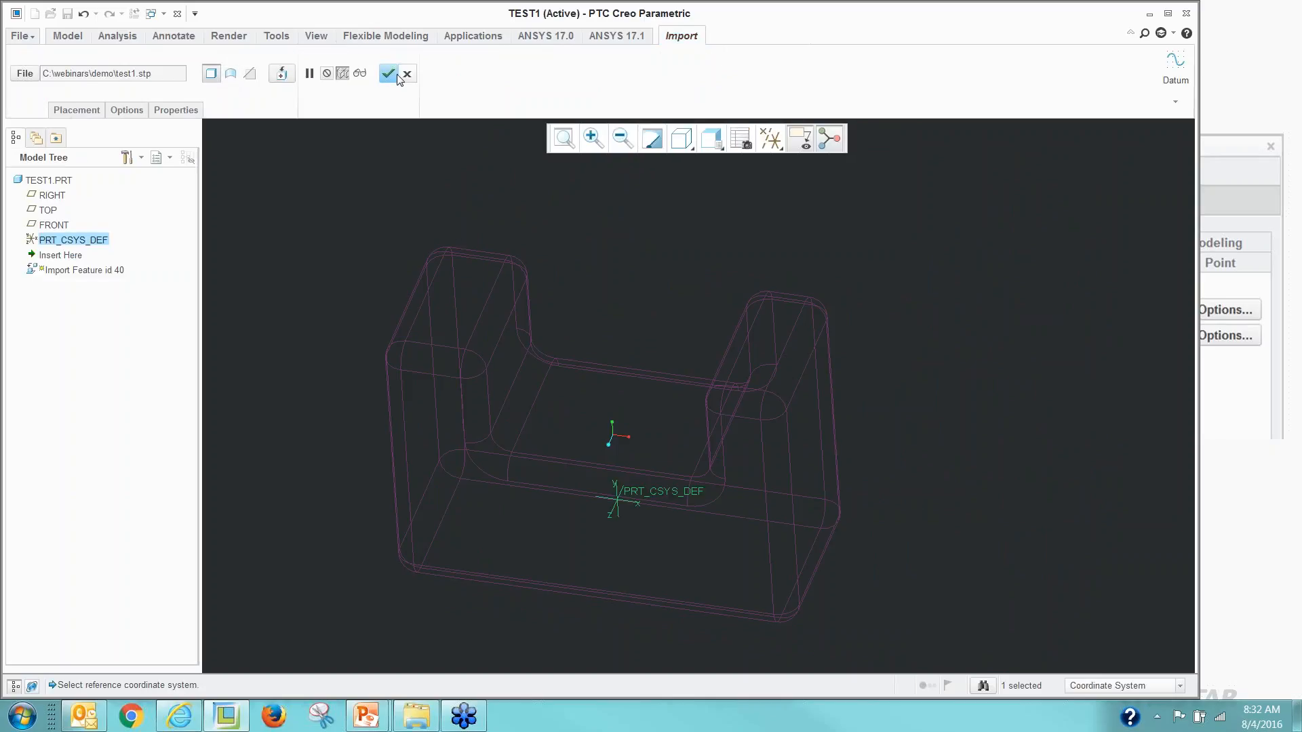
{"action": "left_click", "coordinate": [388, 73]}
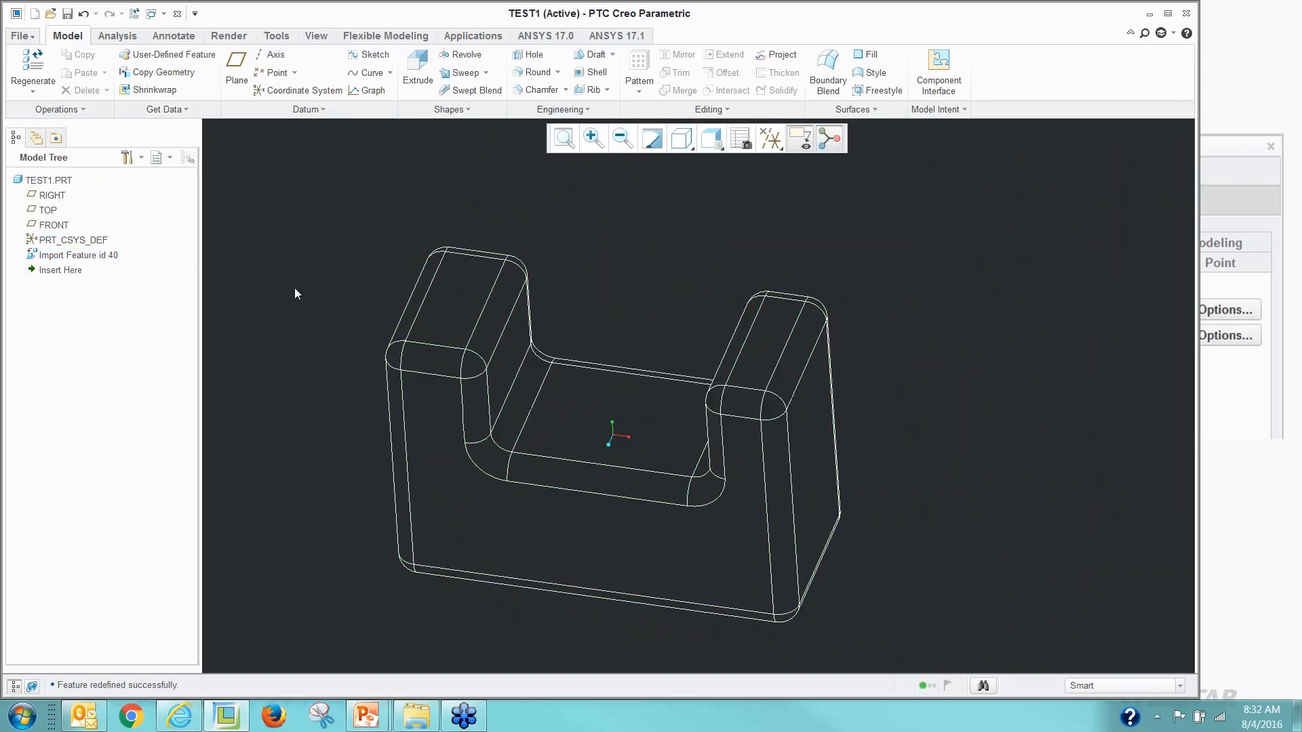
{"action": "key", "text": "ctrl+2"}
{"action": "scroll", "coordinate": [352, 421], "scroll_direction": "up", "scroll_amount": 3}
{"action": "scroll", "coordinate": [353, 409], "scroll_direction": "down", "scroll_amount": 2}
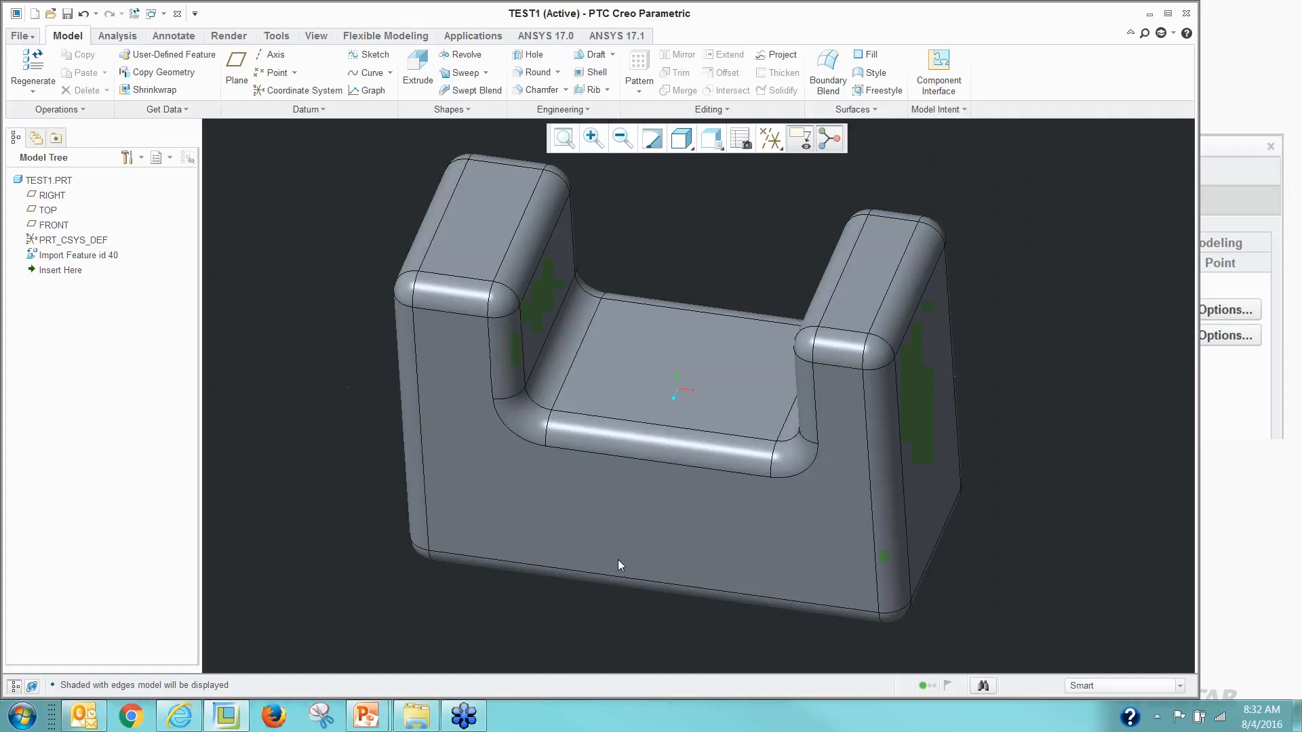
Close the test1 part and erase all models that are not displayed from the session.
{"action": "left_click", "coordinate": [177, 14]}
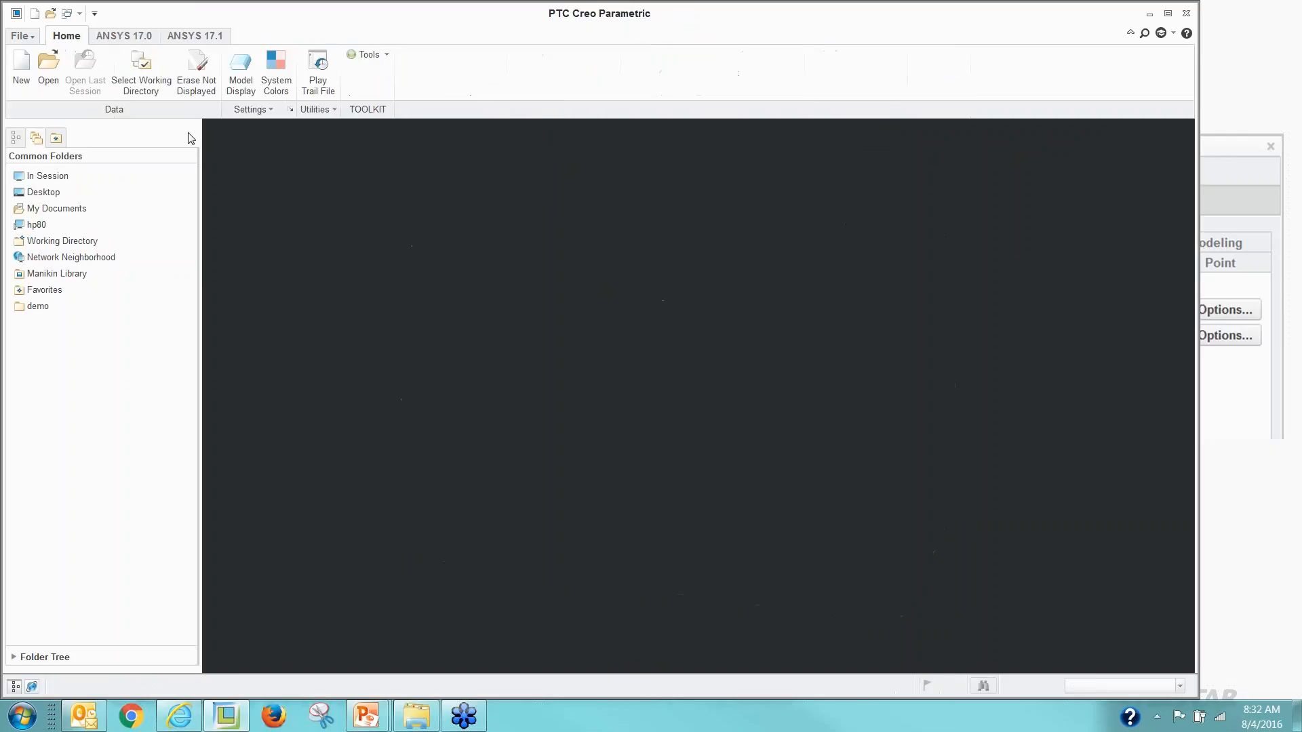
{"action": "left_click", "coordinate": [190, 75]}
{"action": "left_click", "coordinate": [663, 472]}
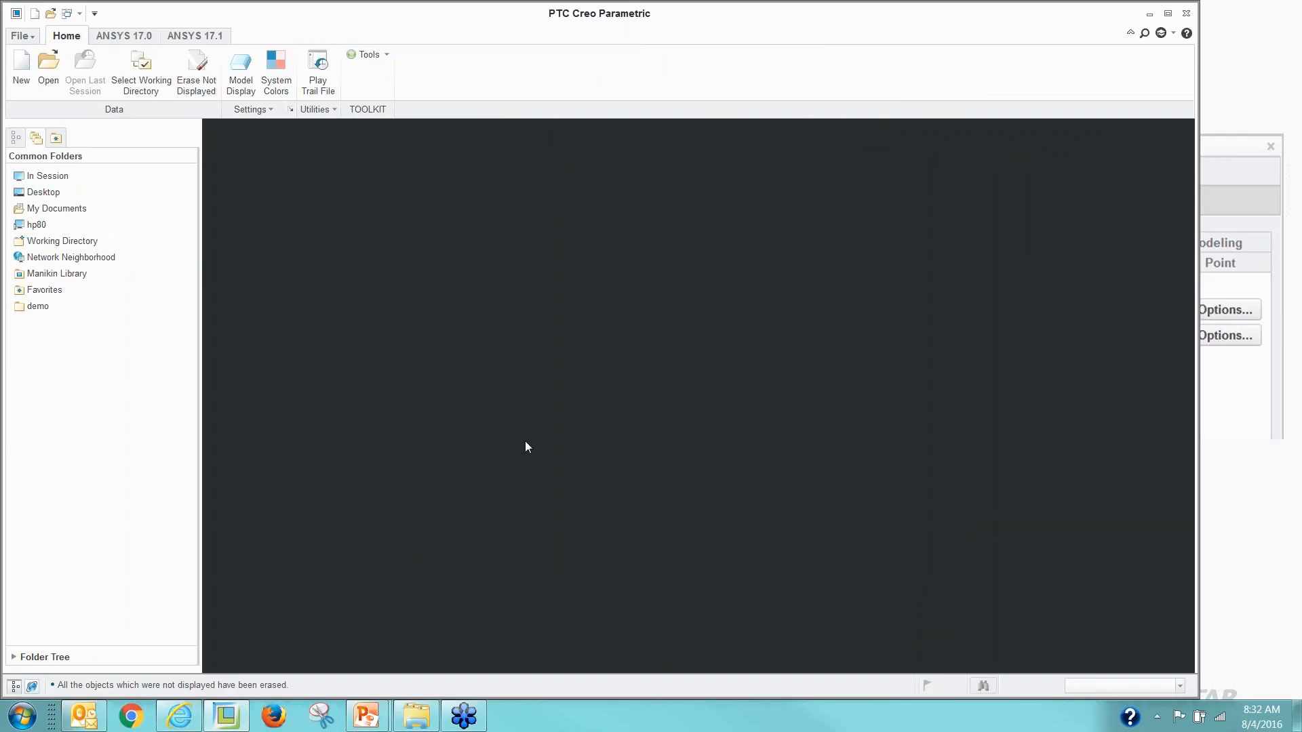
Import test2.igs from the demo folder as a new part named test2 with the Automatic import type.
{"action": "left_click", "coordinate": [42, 306]}
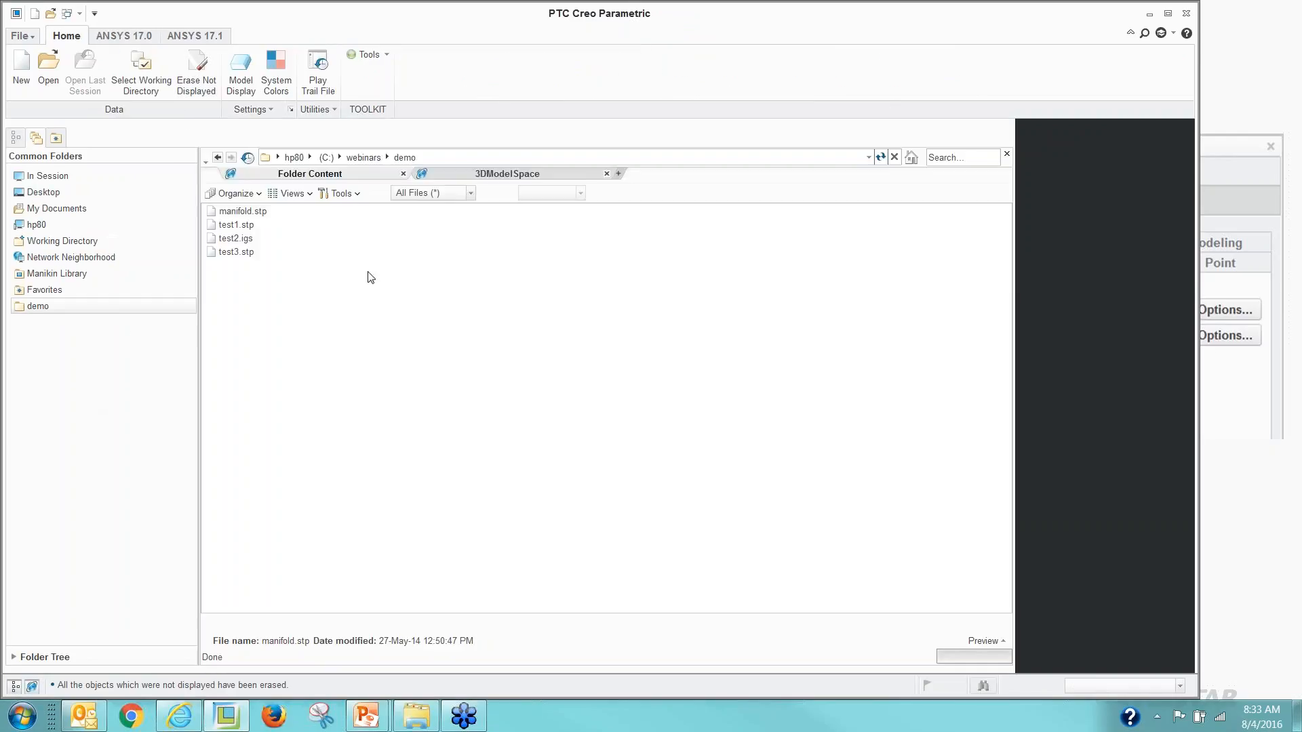
{"action": "double_click", "coordinate": [236, 238]}
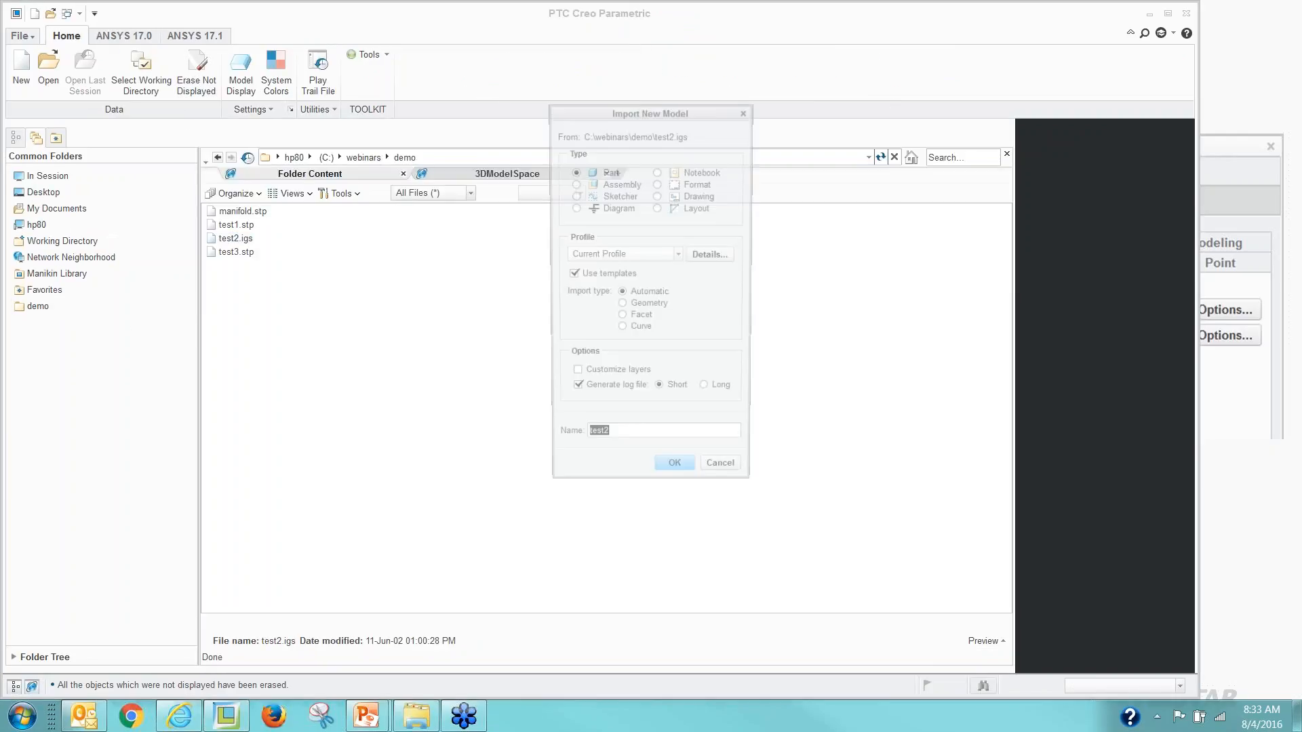
{"action": "left_click", "coordinate": [675, 463]}
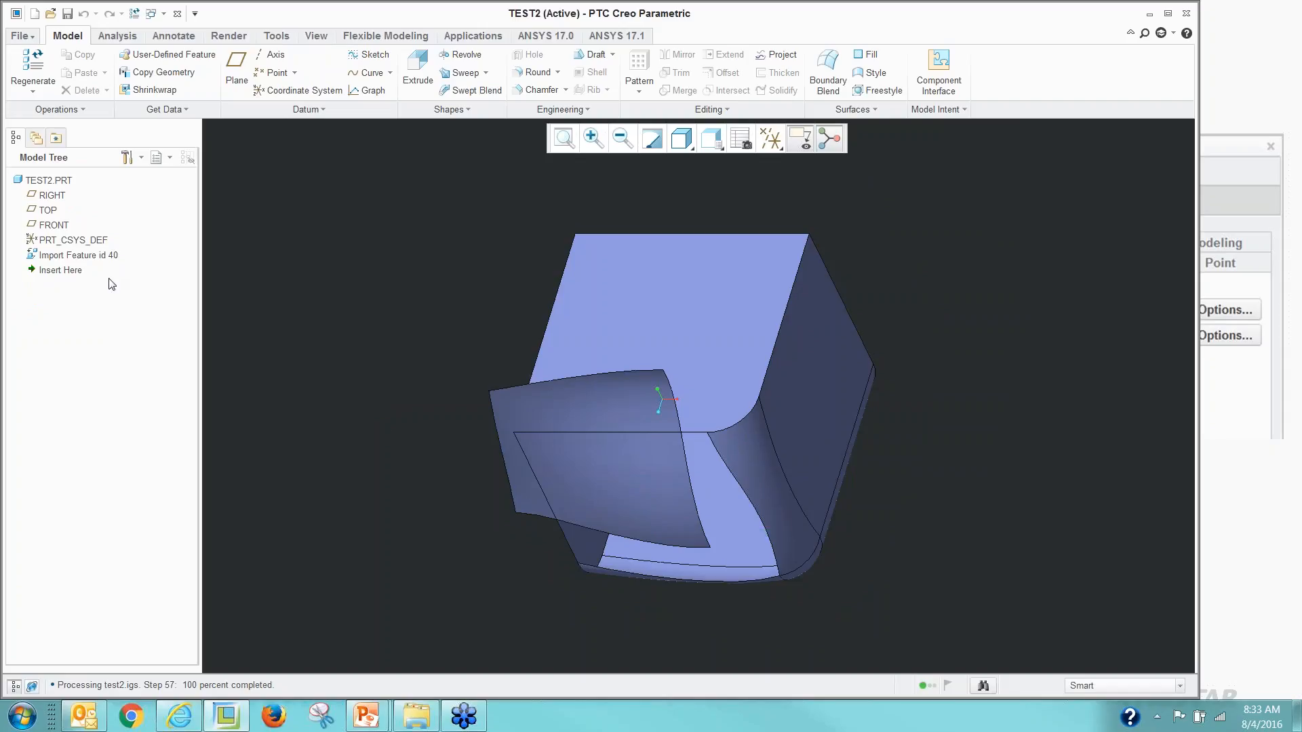
Edit the definition of test2's import feature and start Import DataDoctor.
{"action": "right_click", "coordinate": [95, 257]}
{"action": "left_click", "coordinate": [112, 305]}
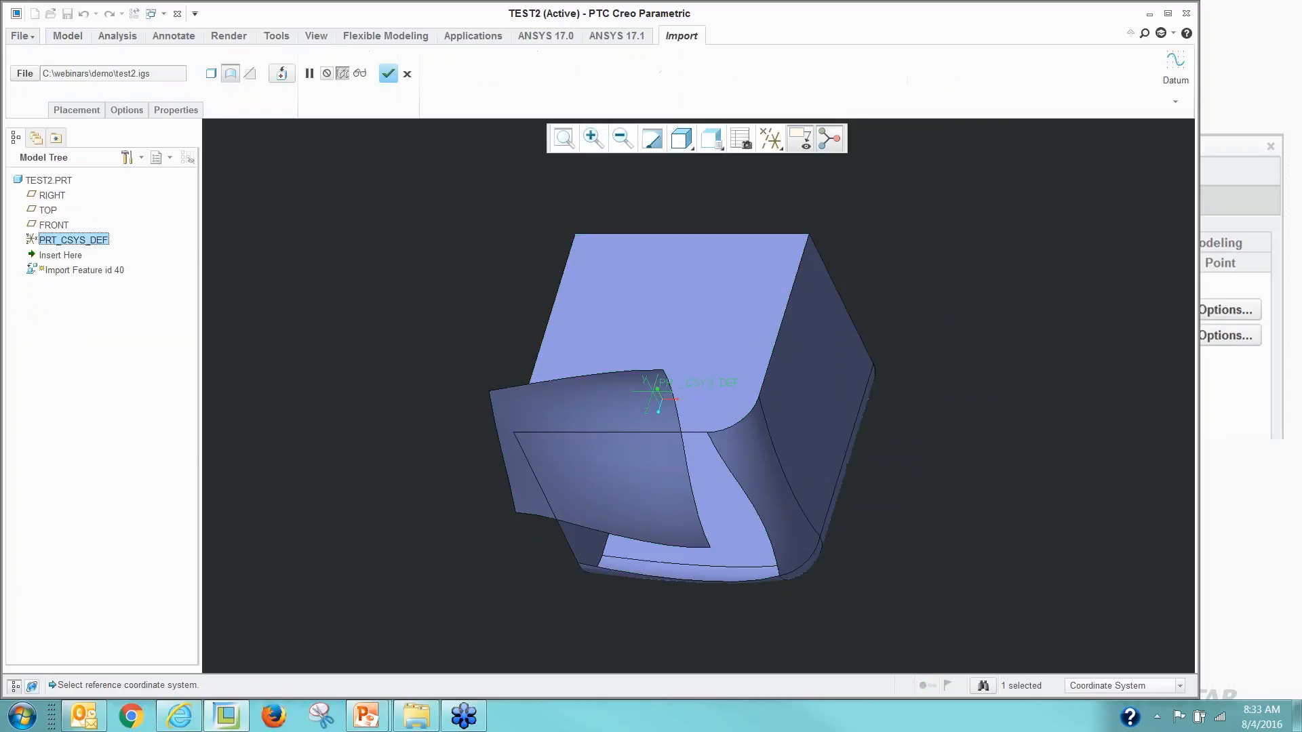
{"action": "right_click", "coordinate": [343, 345]}
{"action": "left_click", "coordinate": [366, 391]}
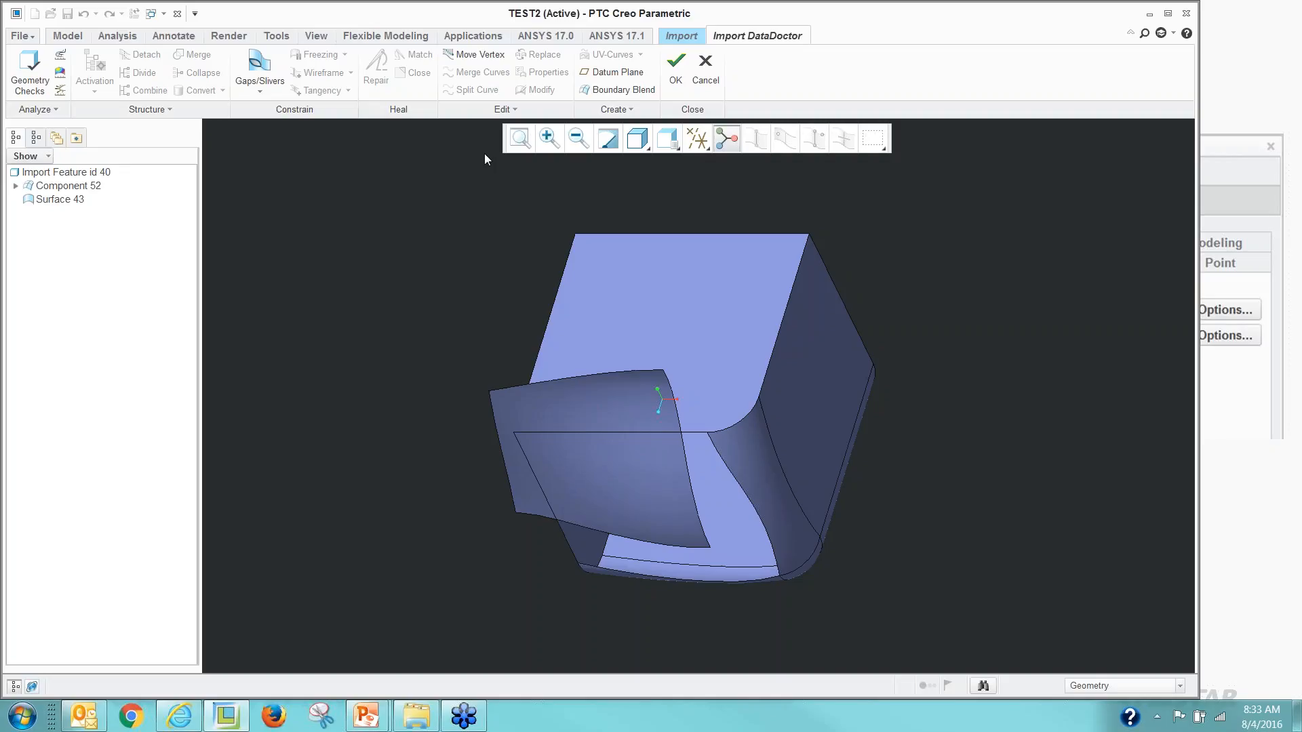
Highlight Surface 43 and Component 52 in turn to examine which geometry belongs to each.
{"action": "scroll", "coordinate": [637, 598], "scroll_direction": "down", "scroll_amount": 3}
{"action": "scroll", "coordinate": [832, 543], "scroll_direction": "down", "scroll_amount": 3}
{"action": "scroll", "coordinate": [723, 559], "scroll_direction": "up", "scroll_amount": 5}
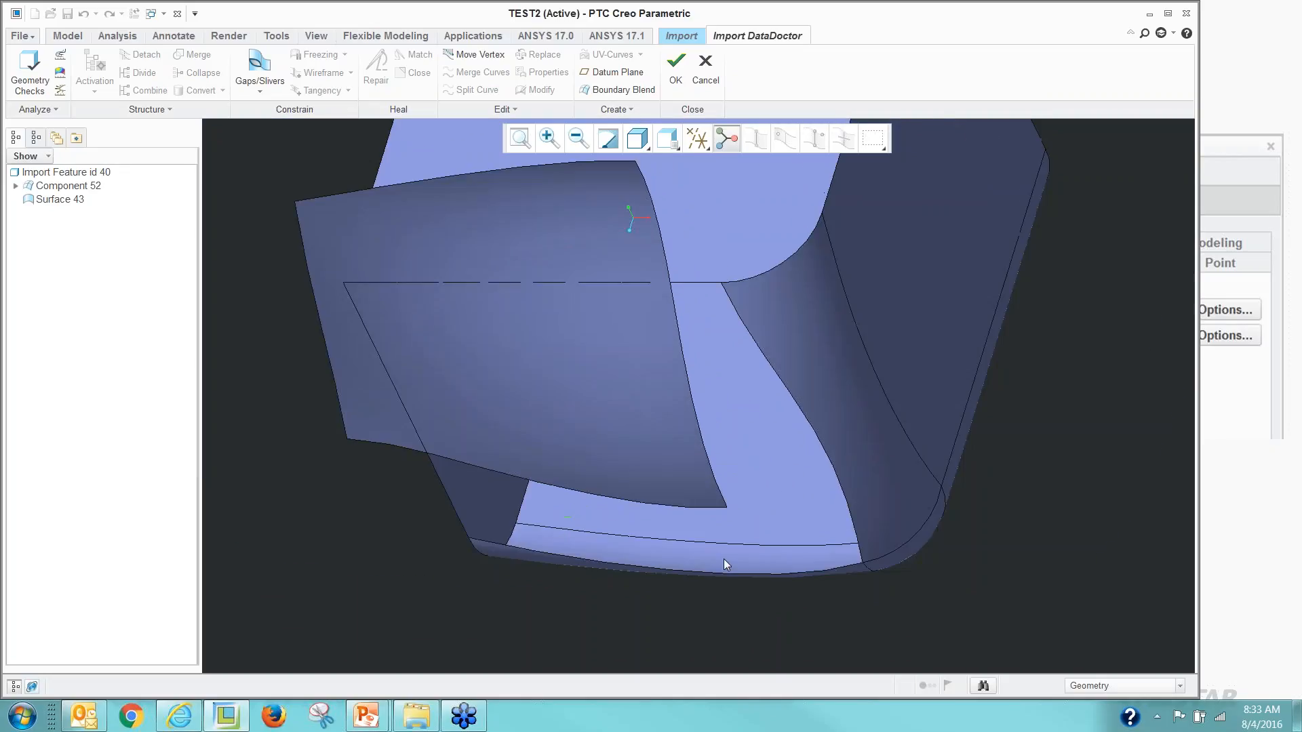
{"action": "left_click", "coordinate": [52, 202]}
{"action": "left_click", "coordinate": [67, 185]}
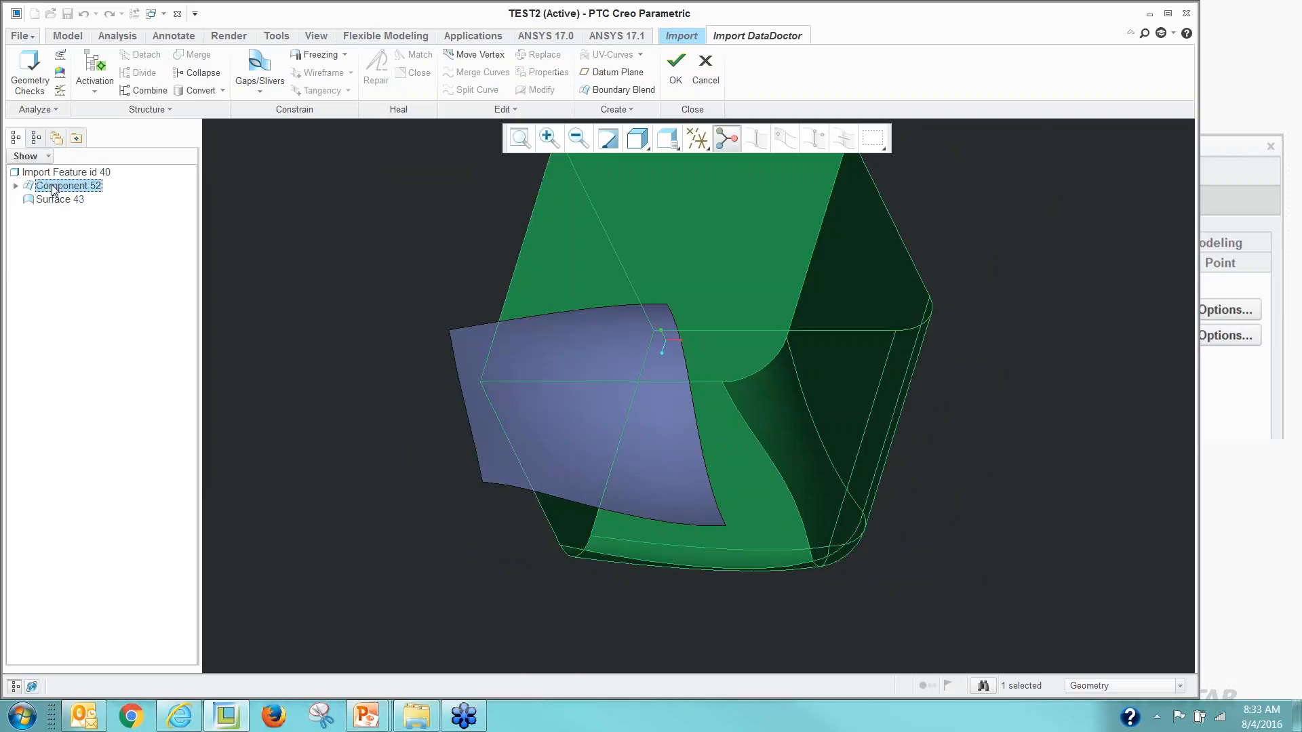
{"action": "left_click", "coordinate": [364, 432]}
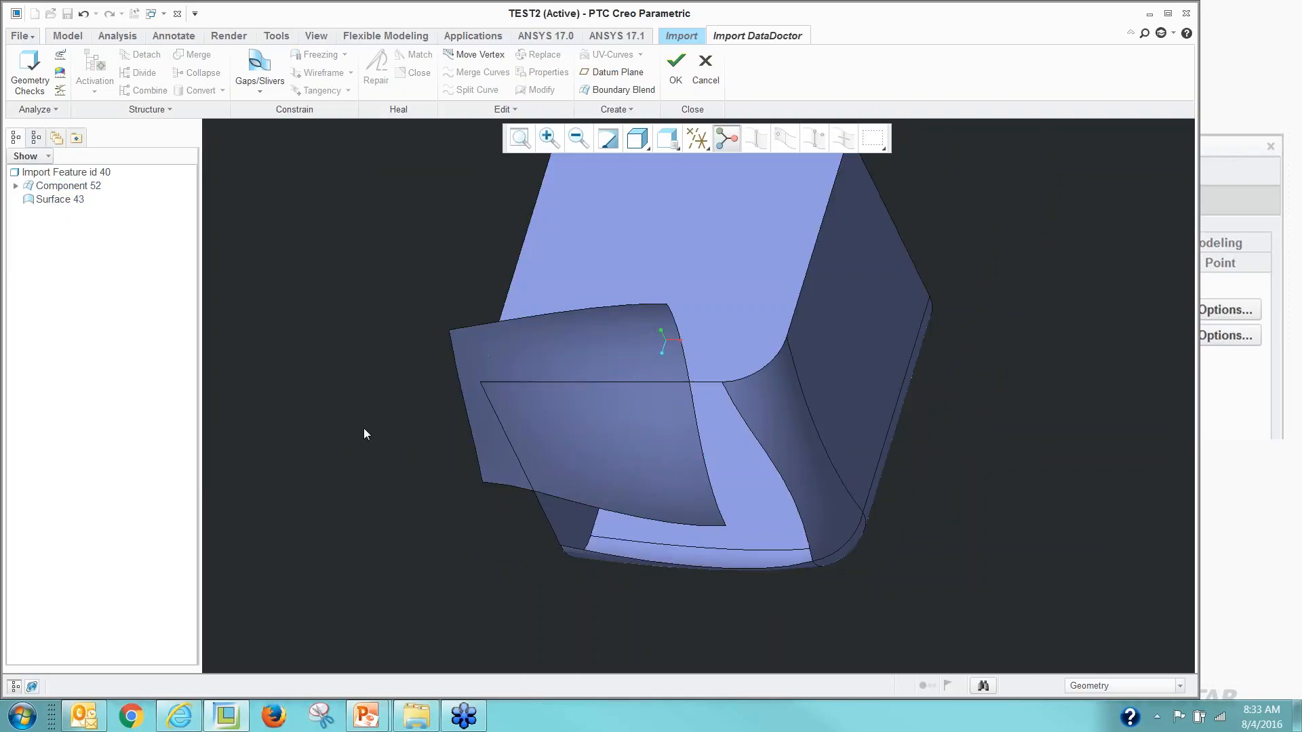
Untrim the loose curved surface, Surface 43, starting from its side edge nearest the vertical fillet.
{"action": "left_click", "coordinate": [644, 467]}
{"action": "left_click", "coordinate": [698, 438]}
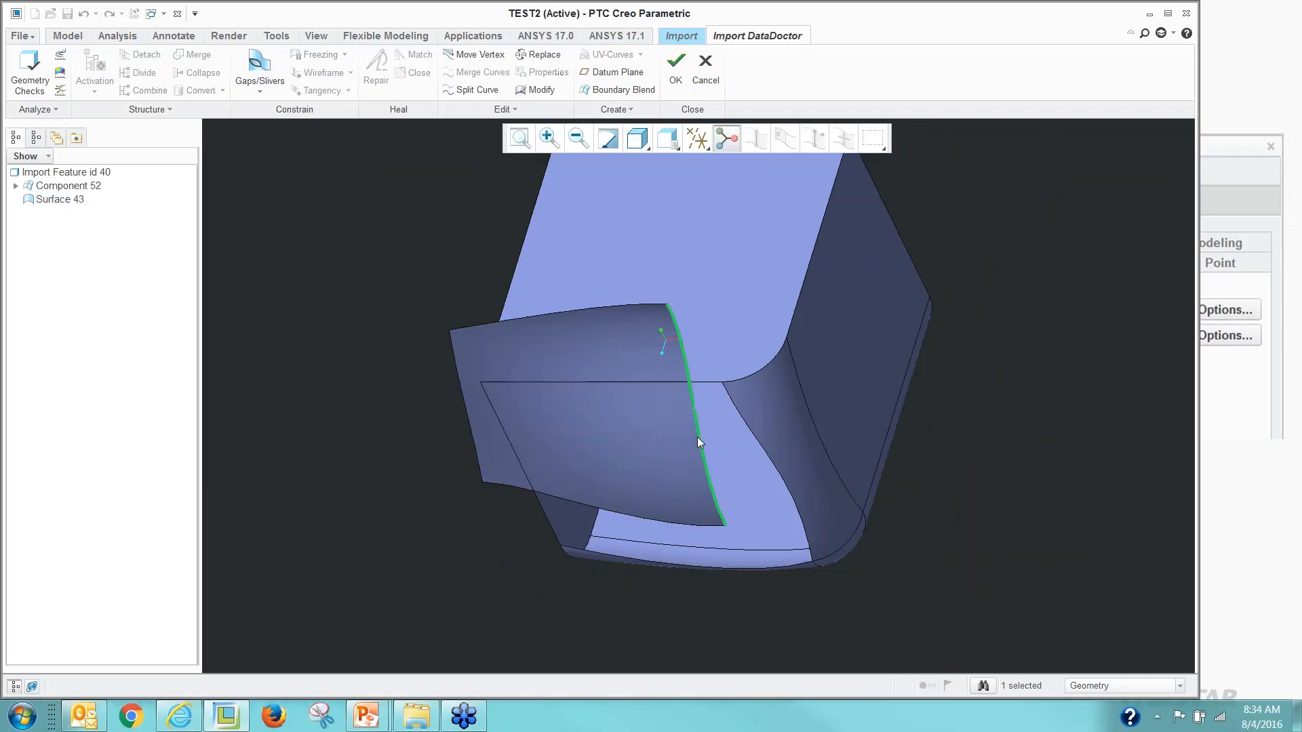
{"action": "middle_click_drag", "start_coordinate": [364, 494], "coordinate": [314, 450]}
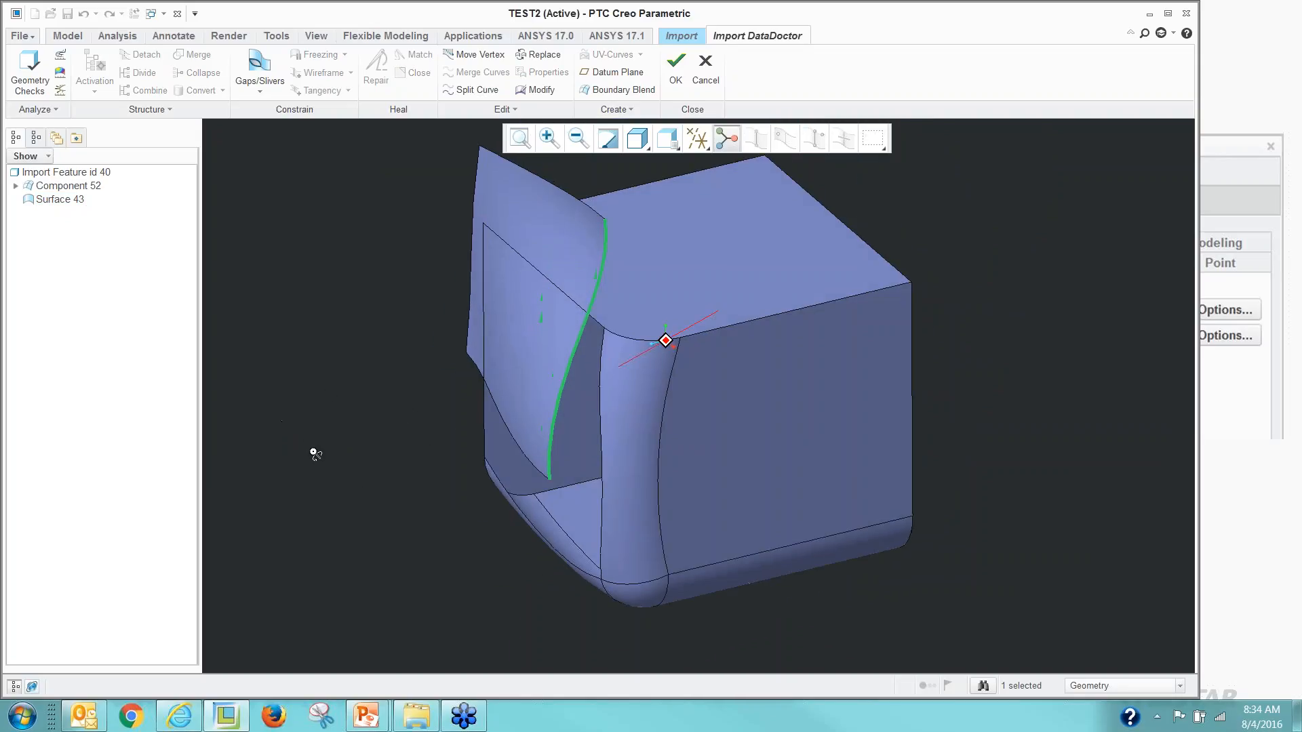
{"action": "right_click", "coordinate": [328, 360]}
{"action": "left_click", "coordinate": [369, 372]}
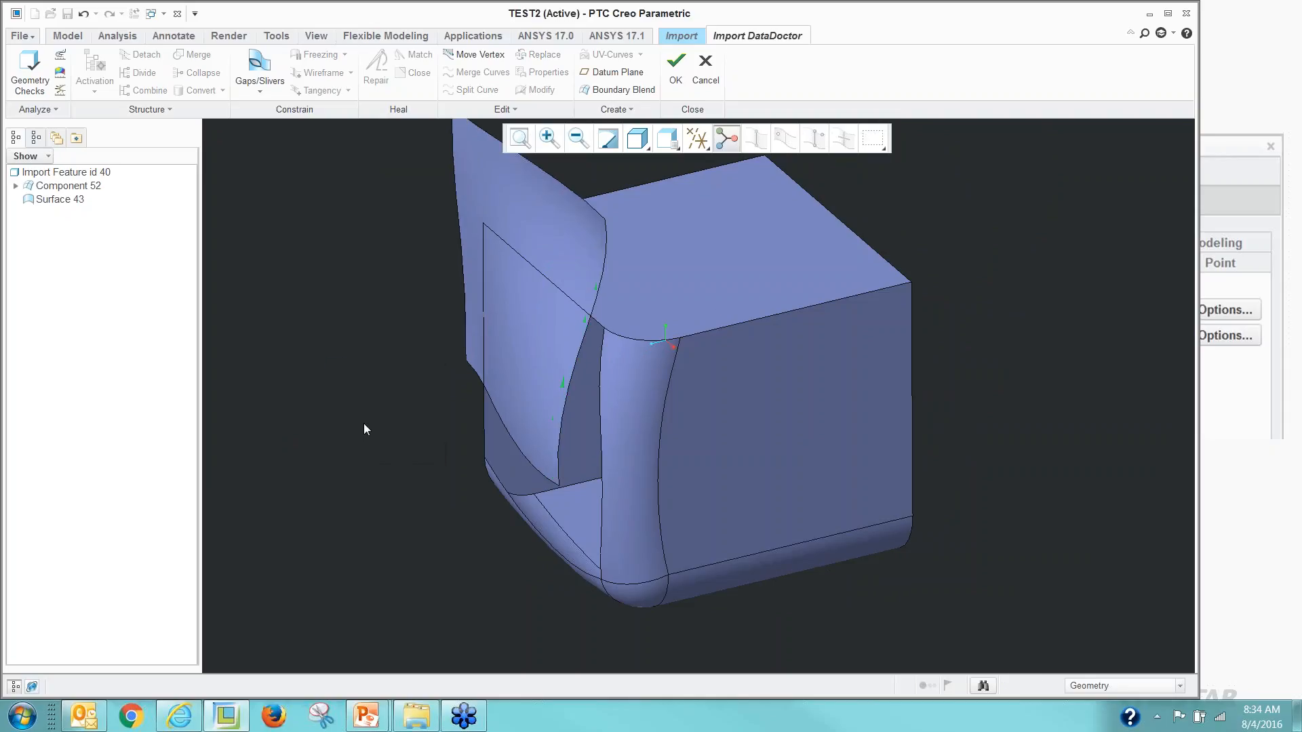
Align the loose surface's lower edge tangent to the upper edge of the bottom fillet, matching its end to the fillet's corner vertex.
{"action": "scroll", "coordinate": [446, 482], "scroll_direction": "down", "scroll_amount": 3}
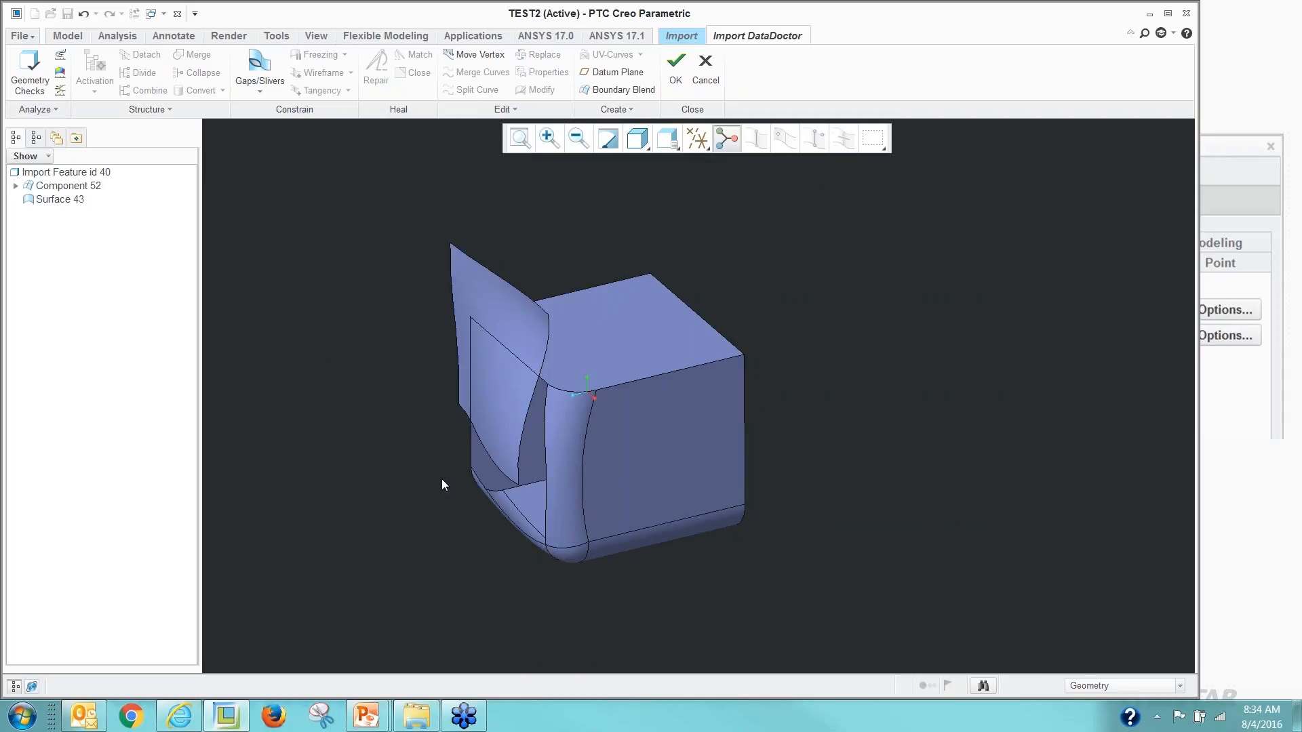
{"action": "middle_click_drag", "start_coordinate": [397, 457], "coordinate": [416, 392]}
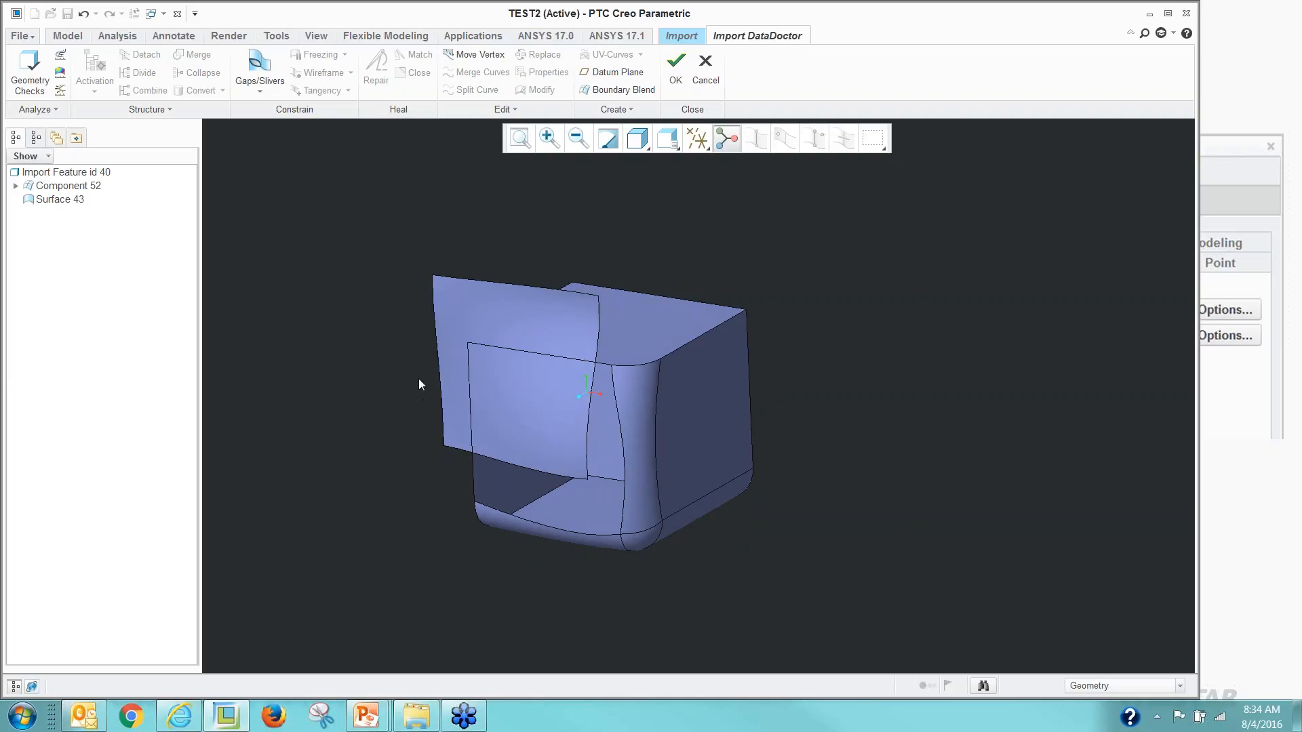
{"action": "left_click", "coordinate": [532, 397]}
{"action": "left_click", "coordinate": [513, 110]}
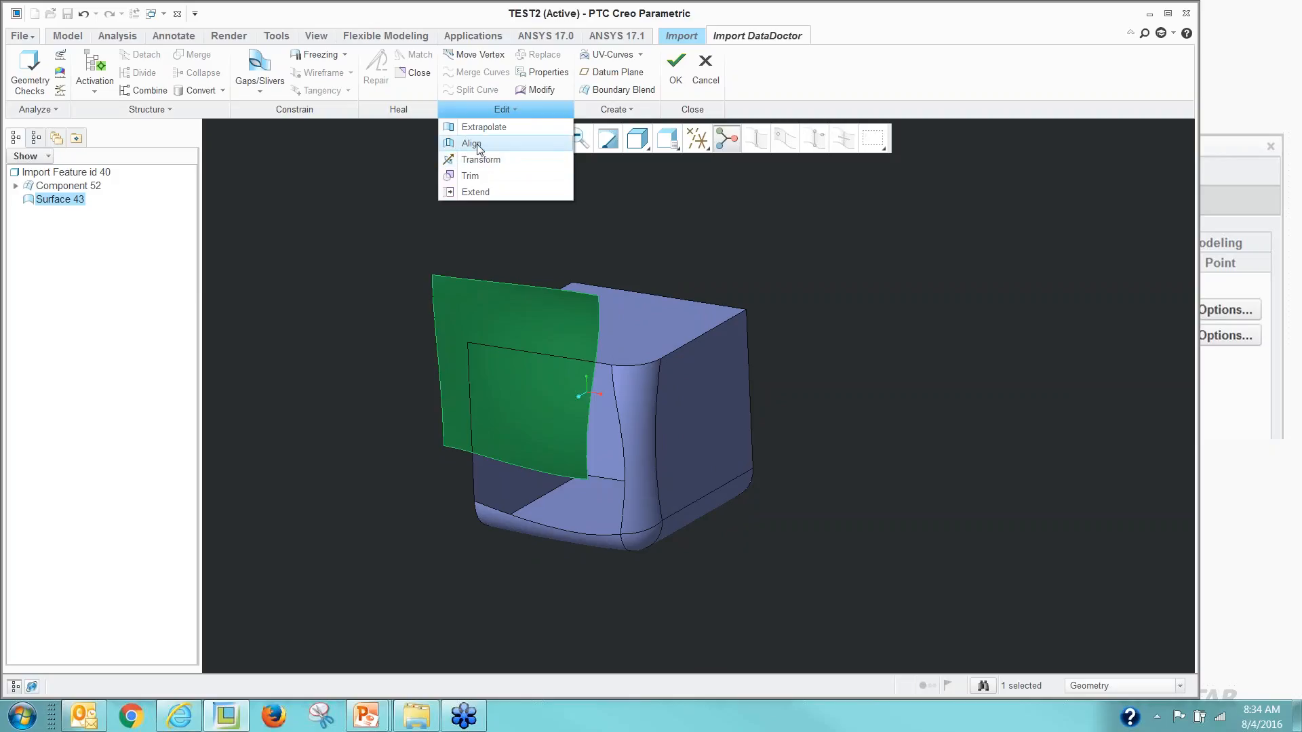
{"action": "left_click", "coordinate": [473, 143]}
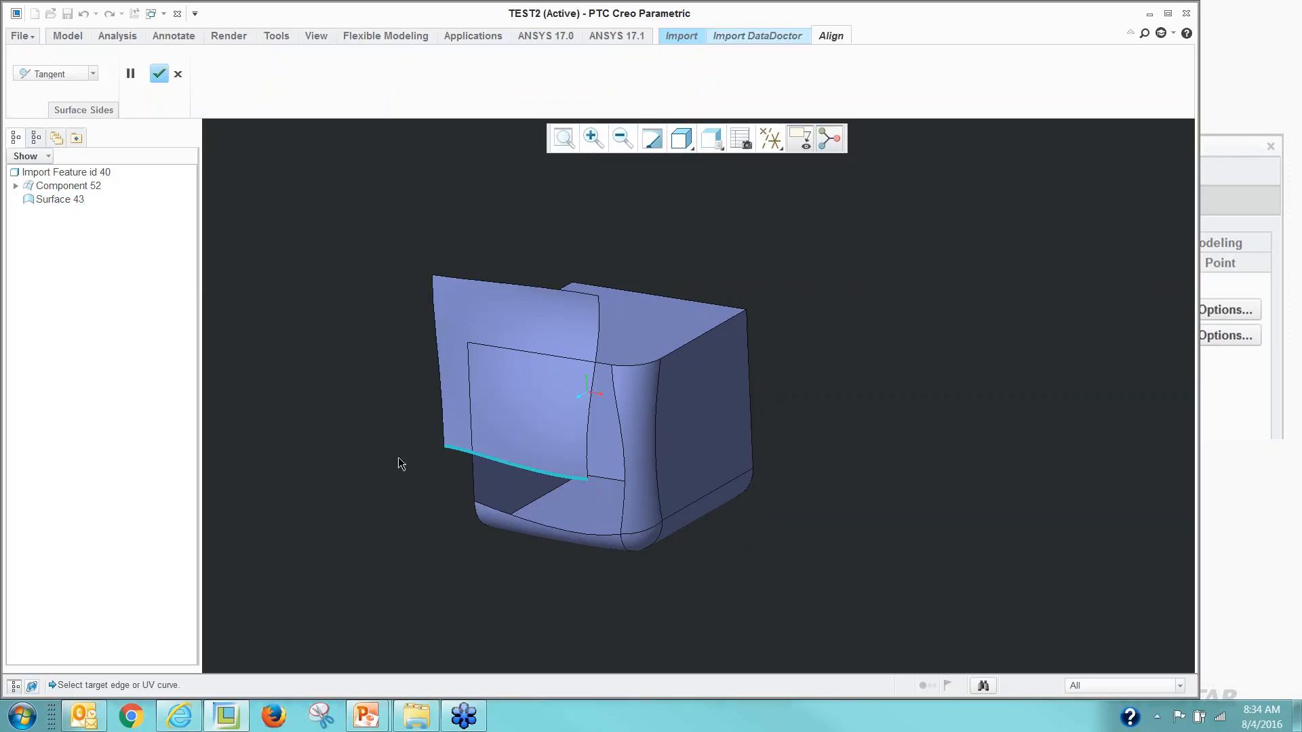
{"action": "scroll", "coordinate": [526, 570], "scroll_direction": "up", "scroll_amount": 2}
{"action": "left_click", "coordinate": [553, 517]}
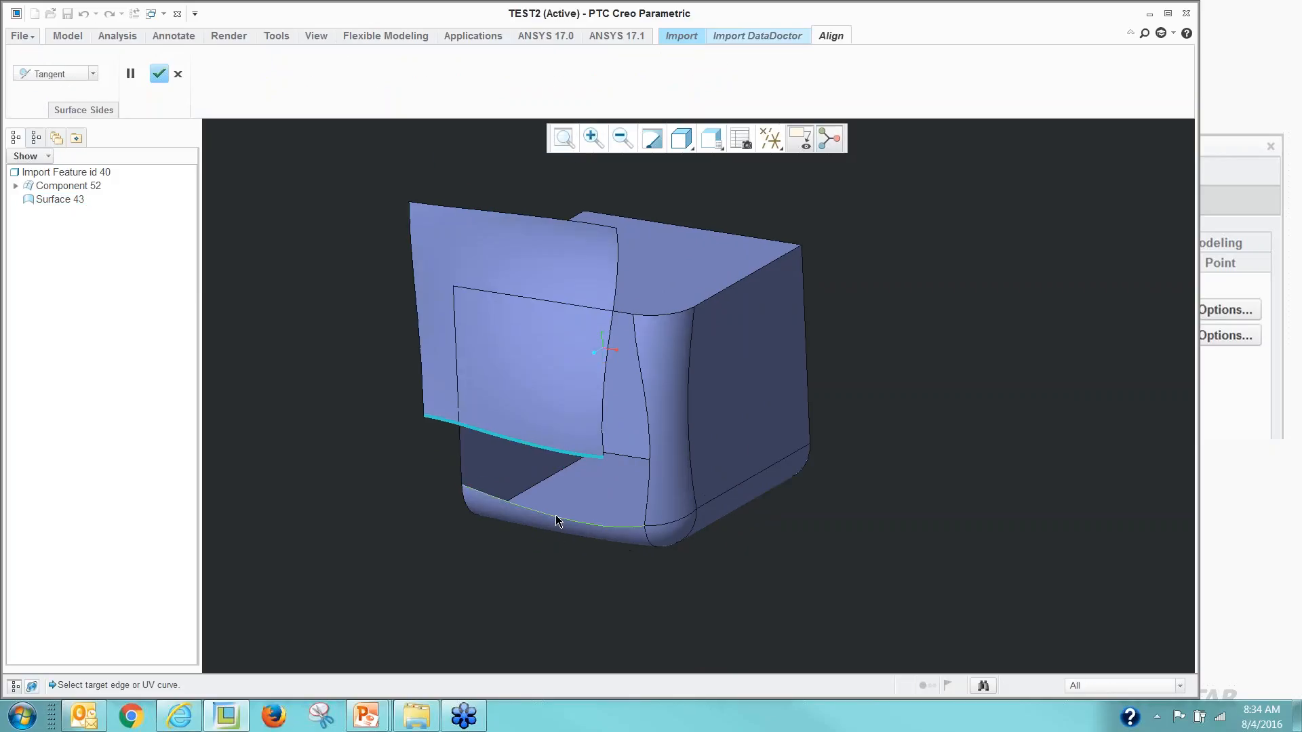
{"action": "left_click_drag", "start_coordinate": [624, 528], "coordinate": [644, 526]}
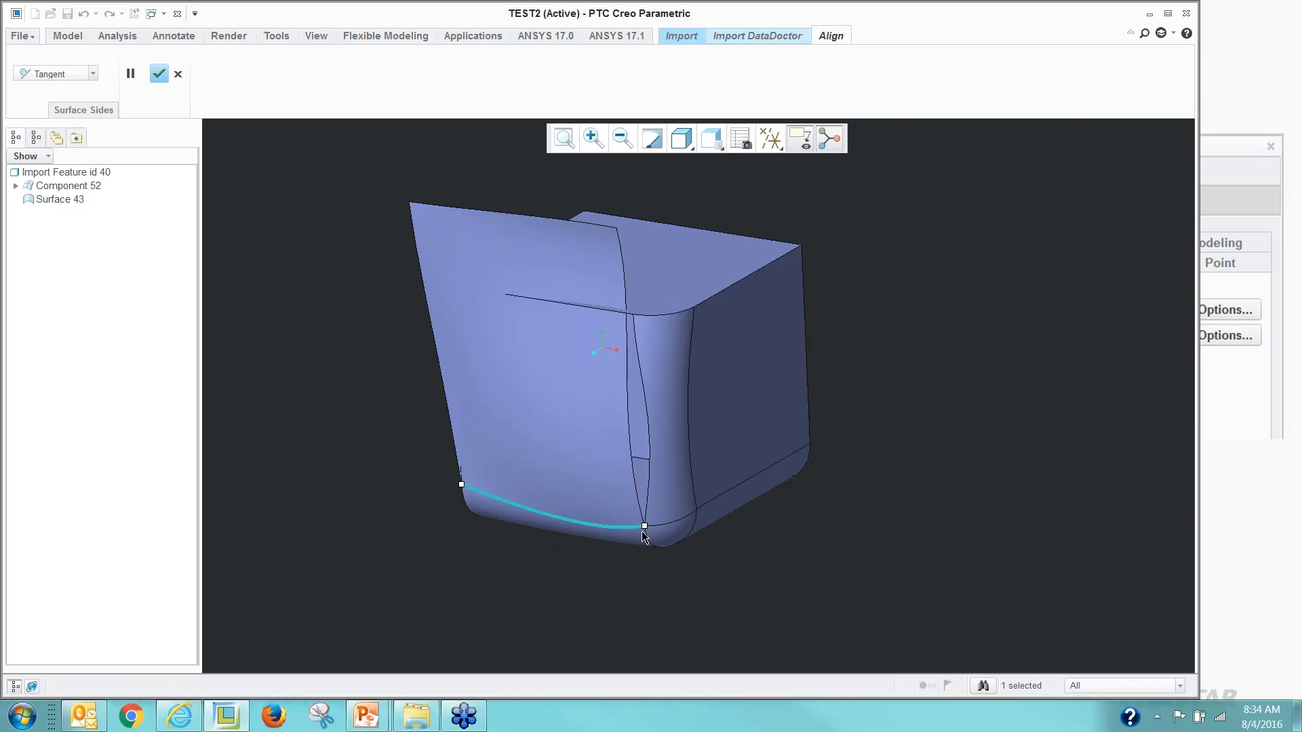
{"action": "mouse_move", "coordinate": [644, 528]}
{"action": "left_mouse_down"}
{"action": "mouse_move", "coordinate": [622, 537]}
{"action": "mouse_move", "coordinate": [651, 538]}
{"action": "left_mouse_up"}
Align side 3 of the loose surface tangent to the vertical fillet's edge and accept the alignment.
{"action": "left_click", "coordinate": [86, 110]}
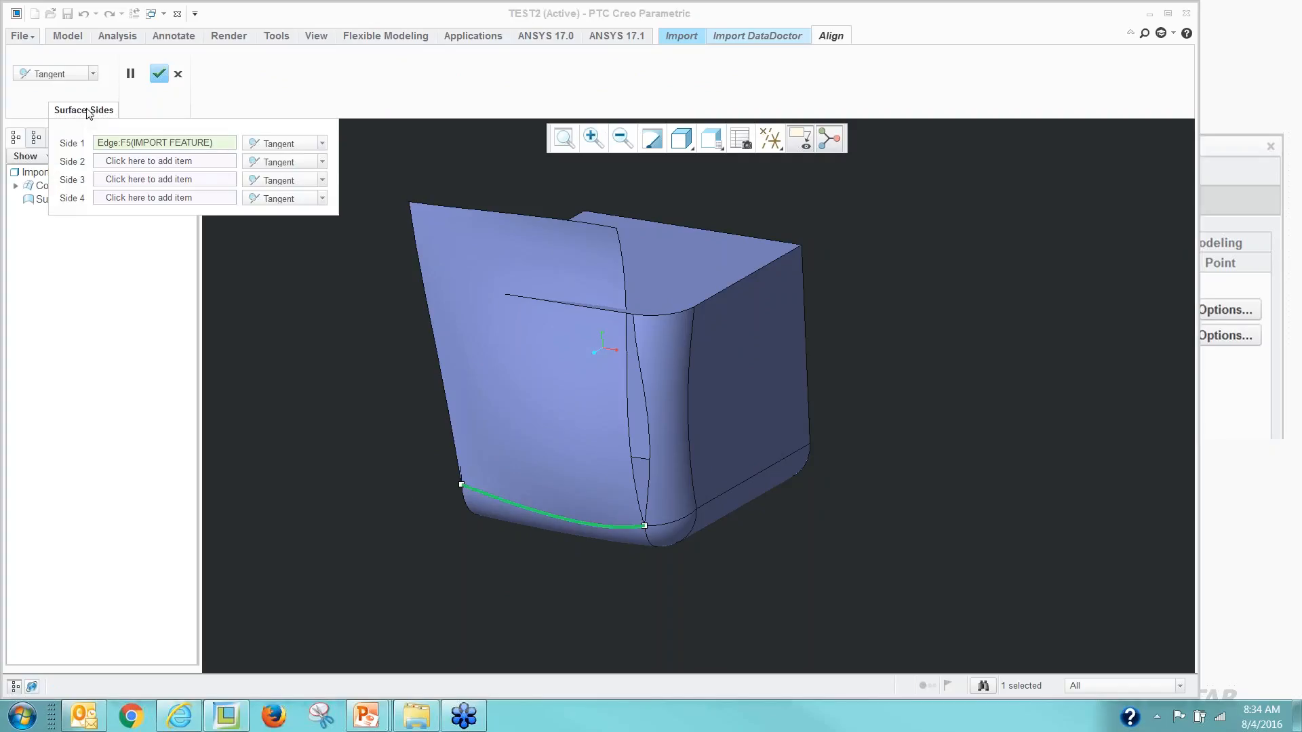
{"action": "left_click", "coordinate": [139, 181]}
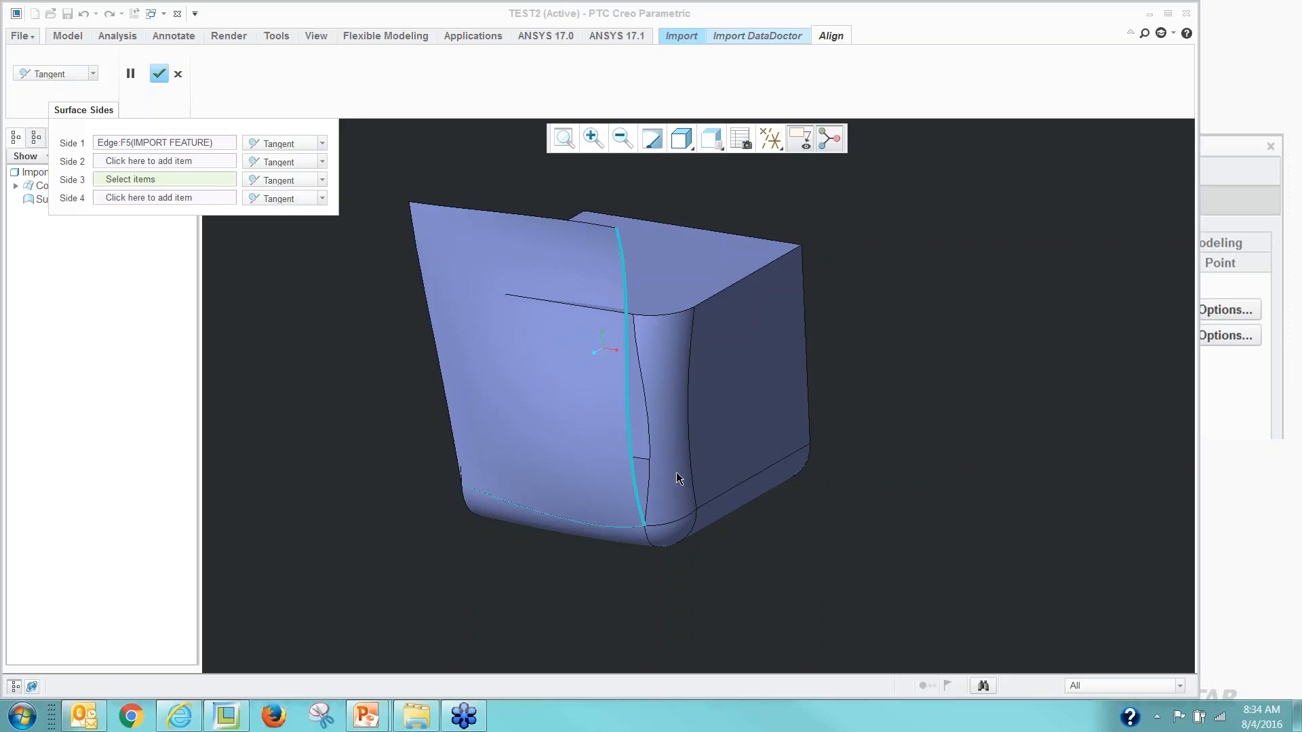
{"action": "left_click", "coordinate": [650, 431]}
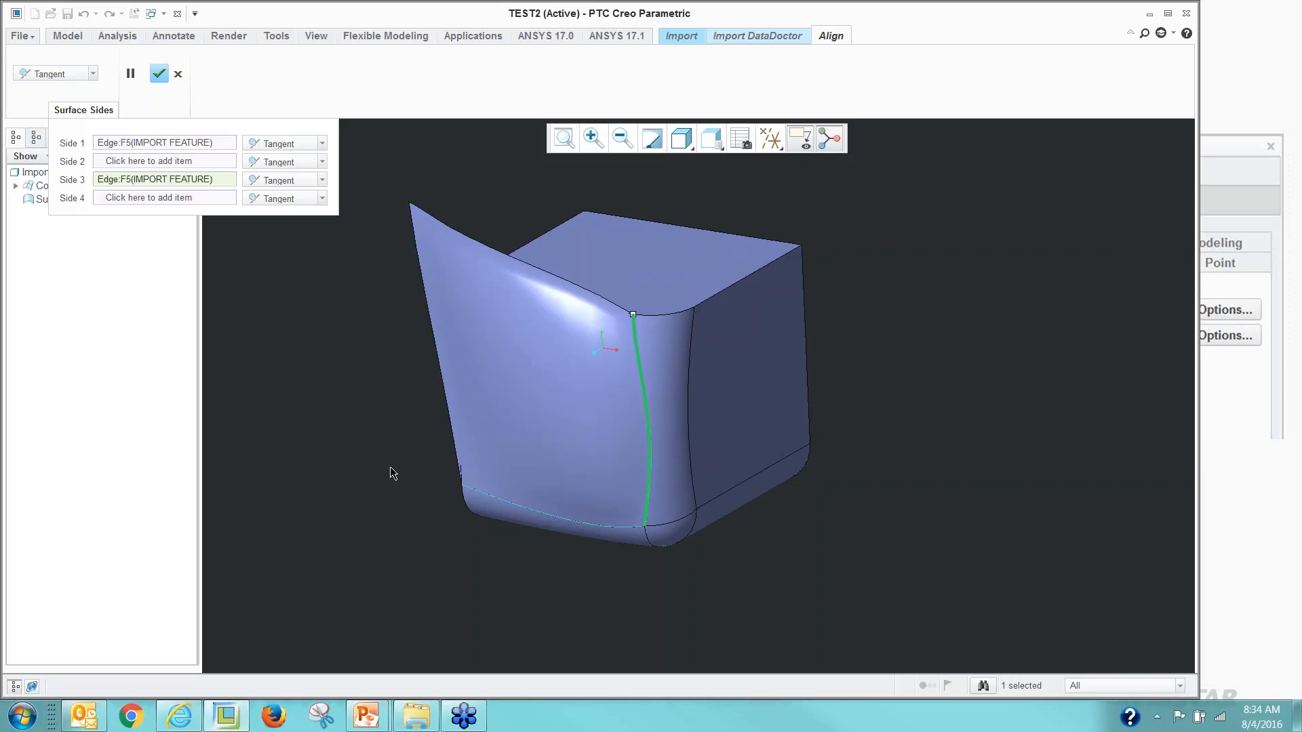
{"action": "mouse_move", "coordinate": [390, 468]}
{"action": "middle_mouse_down"}
{"action": "mouse_move", "coordinate": [415, 439]}
{"action": "mouse_move", "coordinate": [457, 456]}
{"action": "mouse_move", "coordinate": [466, 482]}
{"action": "middle_mouse_up"}
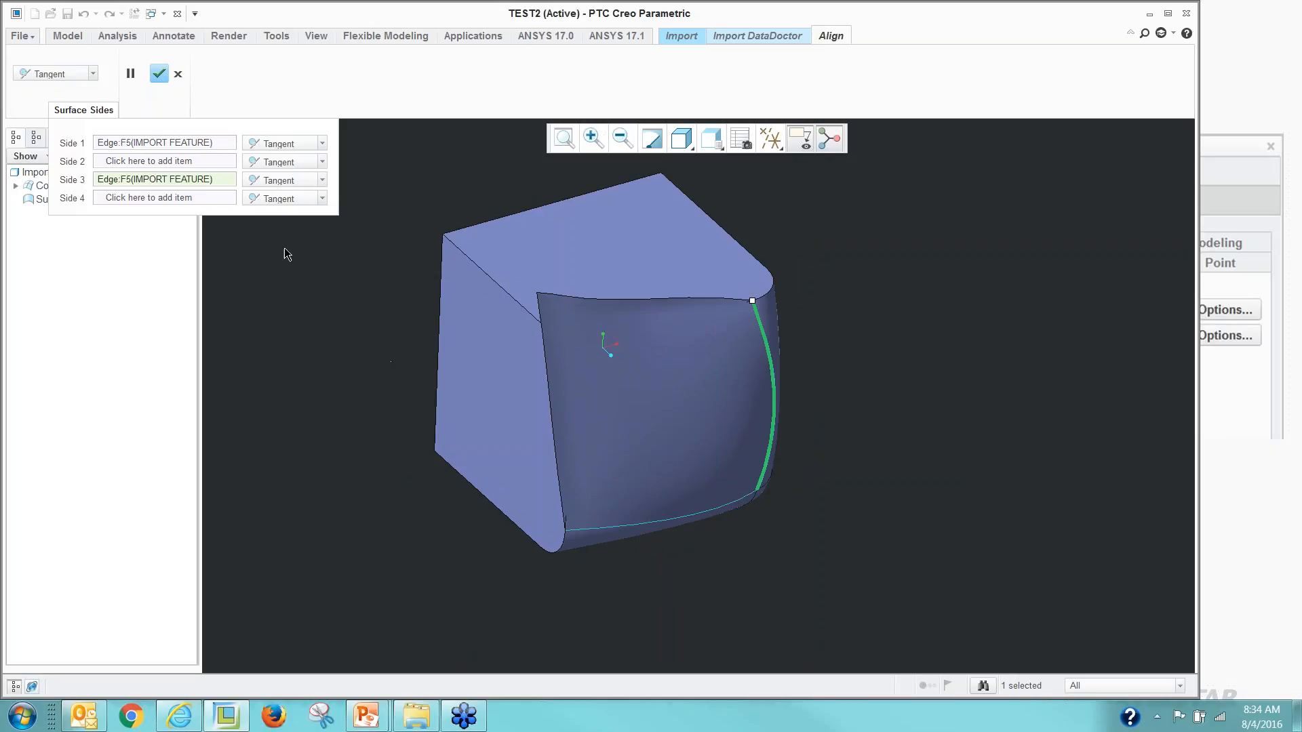
{"action": "left_click", "coordinate": [159, 73]}
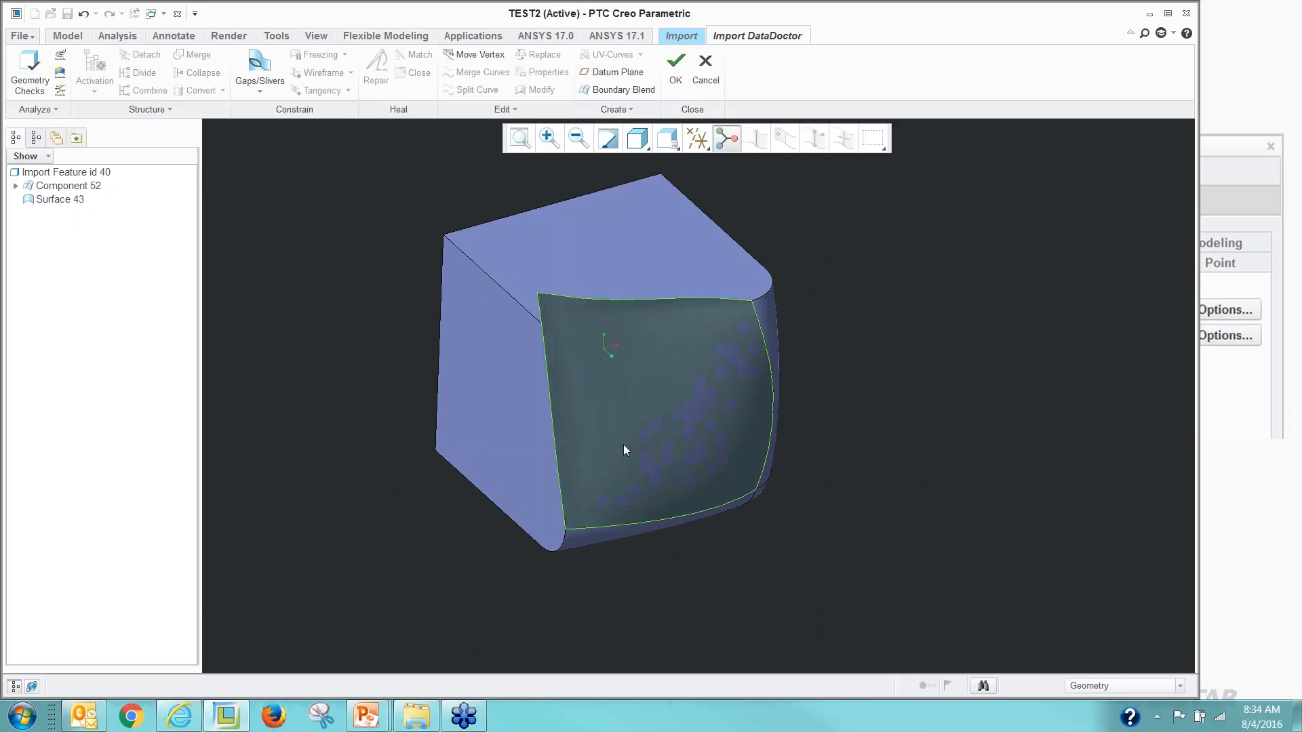
Move the aligned surface's free upper vertex onto the block's open upper corner.
{"action": "left_click", "coordinate": [470, 58]}
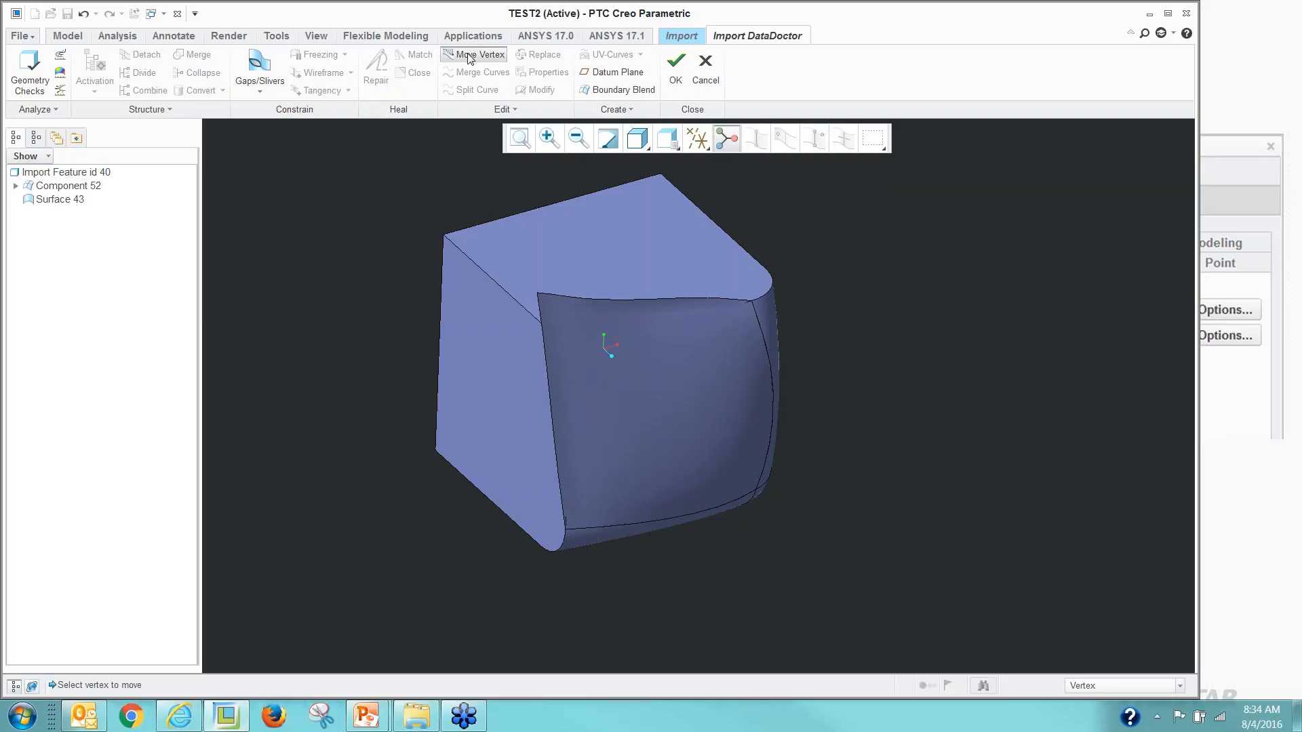
{"action": "scroll", "coordinate": [562, 354], "scroll_direction": "up", "scroll_amount": 4}
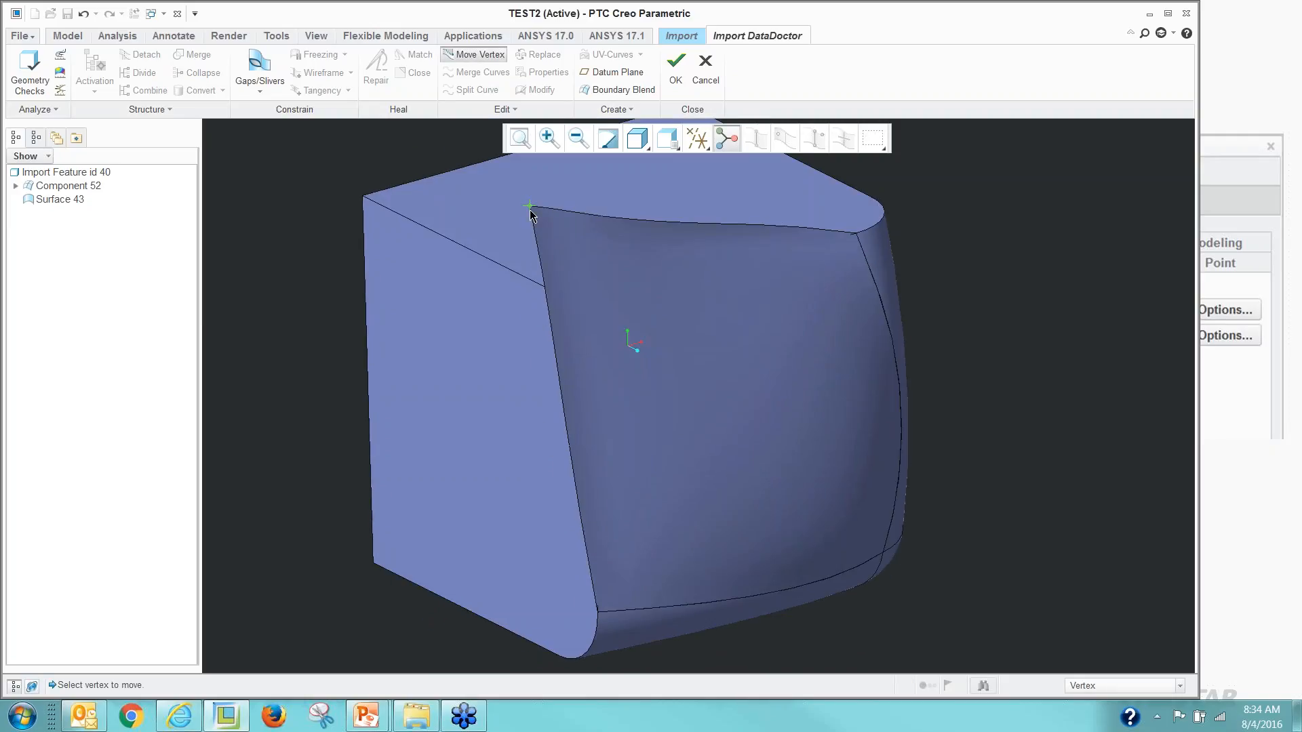
{"action": "left_click_drag", "start_coordinate": [529, 207], "coordinate": [592, 310]}
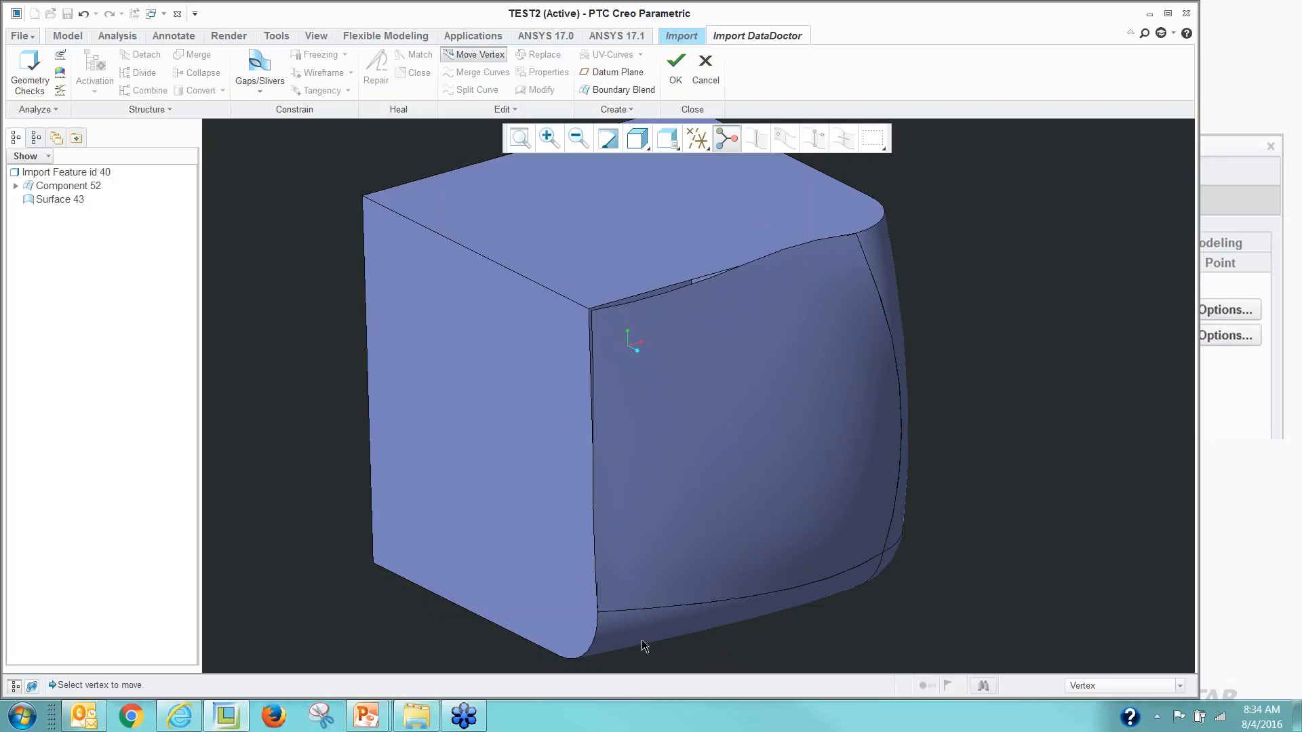
Define a gap between the loose surface's upper edge and the block's open top edge.
{"action": "middle_click", "coordinate": [319, 370]}
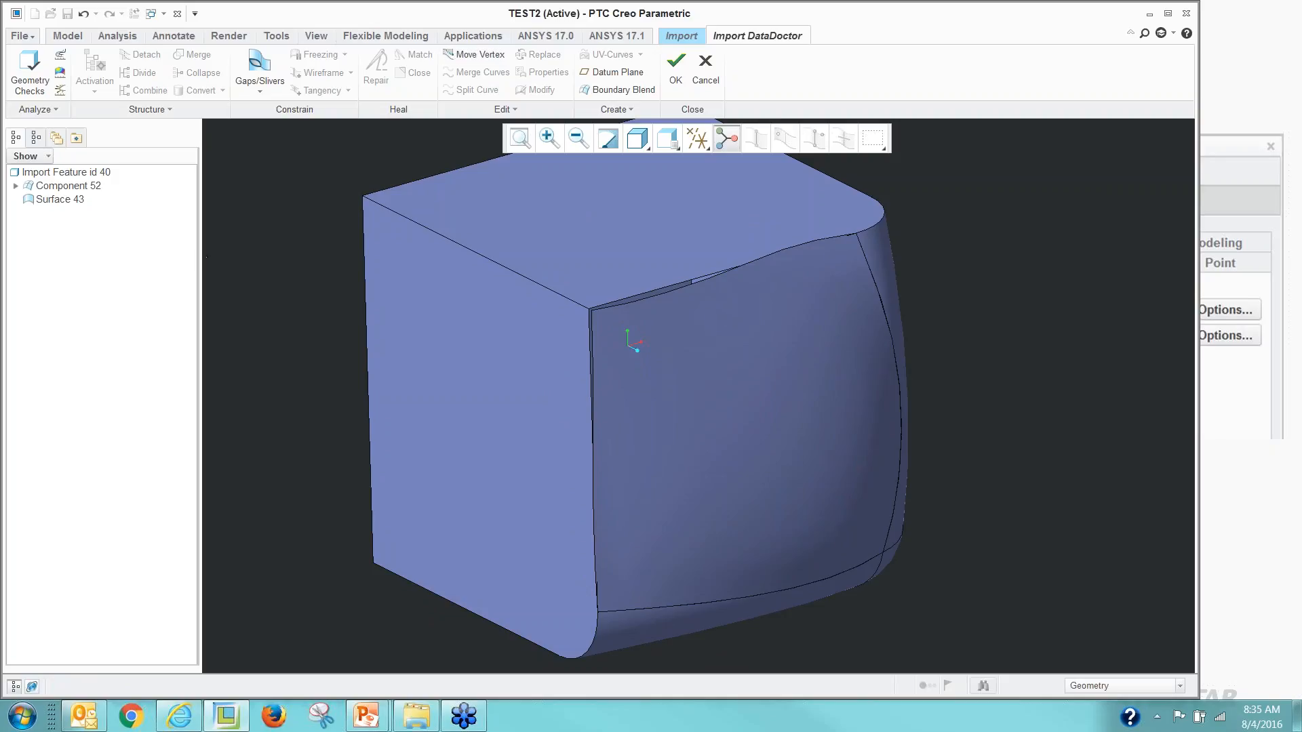
{"action": "left_click", "coordinate": [274, 90]}
{"action": "scroll", "coordinate": [647, 315], "scroll_direction": "up", "scroll_amount": 3}
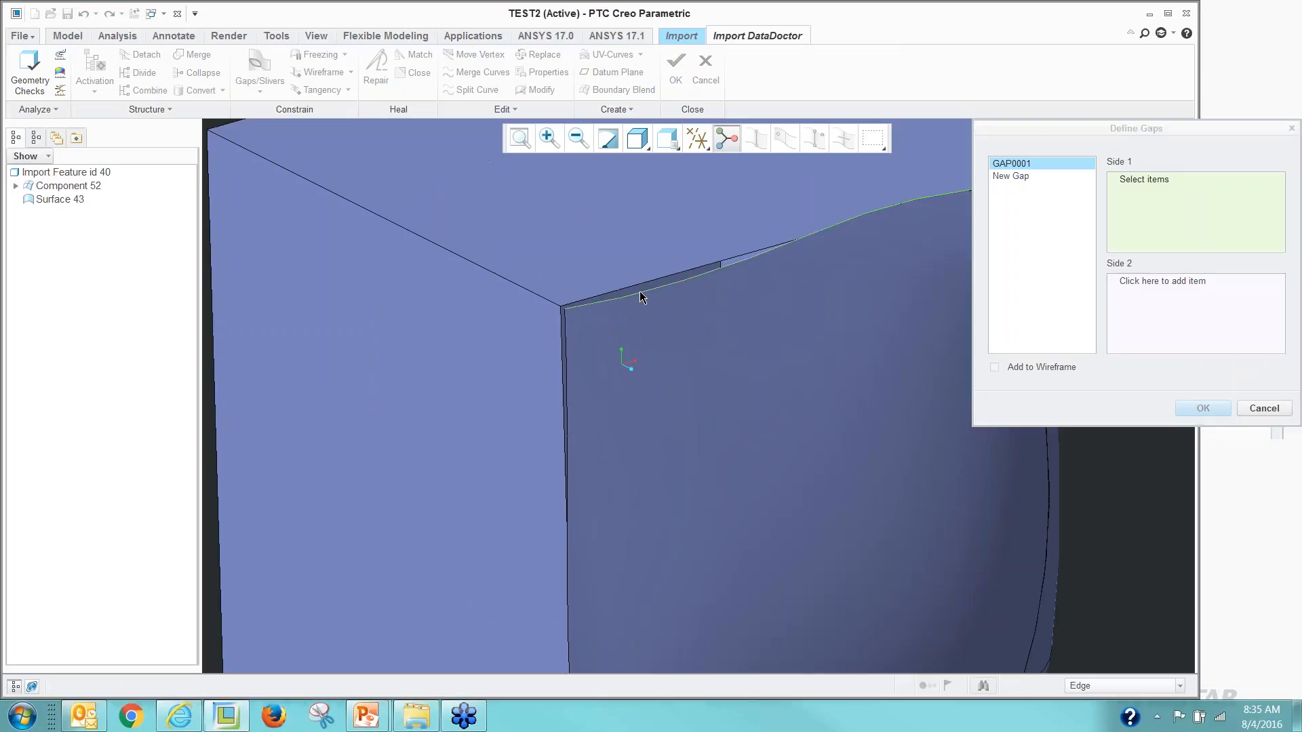
{"action": "left_click", "coordinate": [640, 297]}
{"action": "right_click", "coordinate": [611, 411]}
{"action": "left_click", "coordinate": [644, 436]}
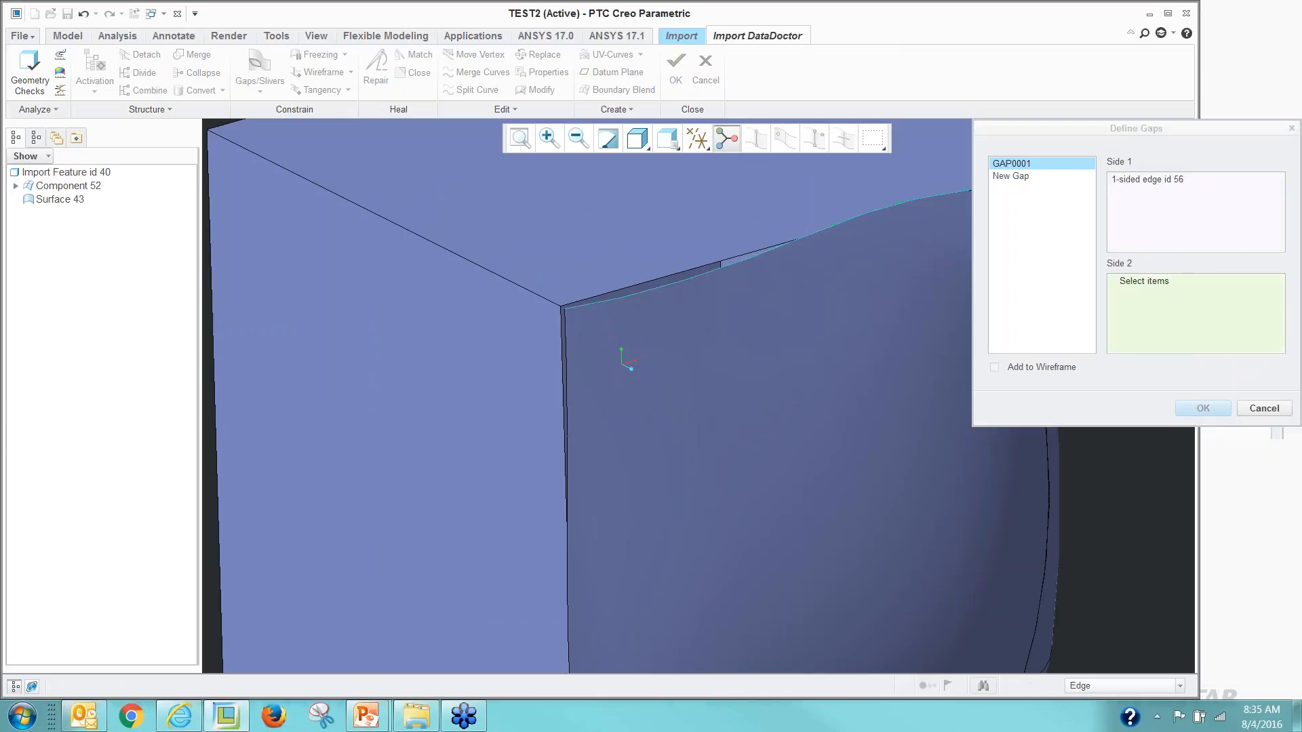
{"action": "left_click", "coordinate": [646, 282]}
{"action": "scroll", "coordinate": [588, 400], "scroll_direction": "down", "scroll_amount": 3}
{"action": "right_click", "coordinate": [620, 410]}
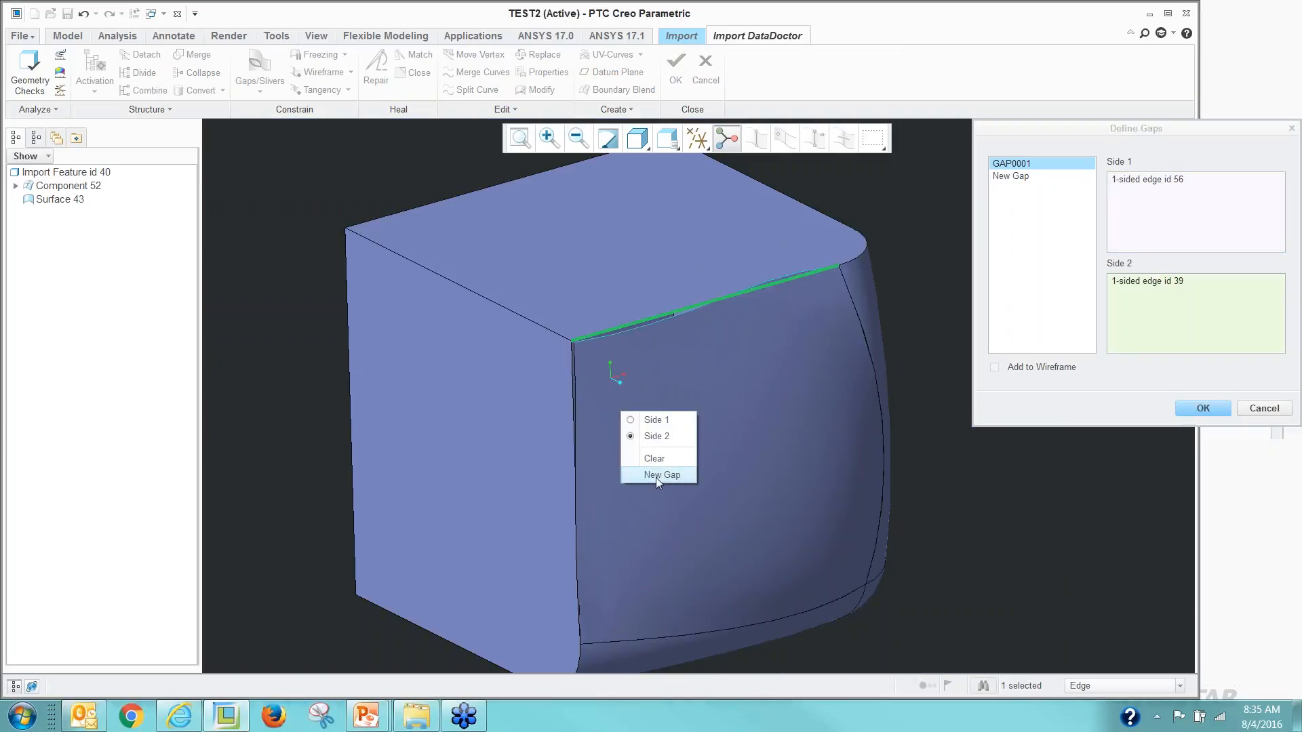
Define a second gap between the loose surface's free vertical edge and the block's open vertical edge, and accept both gaps.
{"action": "left_click", "coordinate": [657, 476]}
{"action": "left_click", "coordinate": [576, 389]}
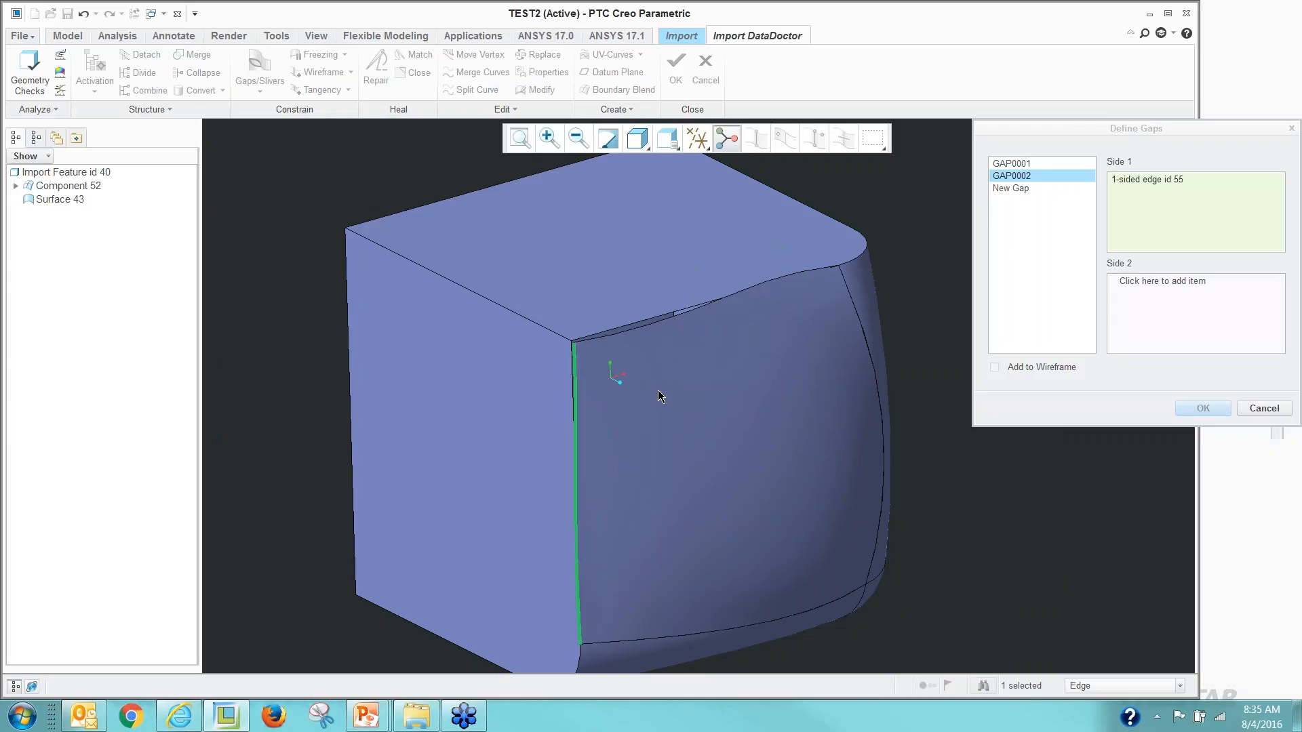
{"action": "right_click", "coordinate": [657, 392]}
{"action": "left_click", "coordinate": [691, 416]}
{"action": "scroll", "coordinate": [590, 373], "scroll_direction": "up", "scroll_amount": 2}
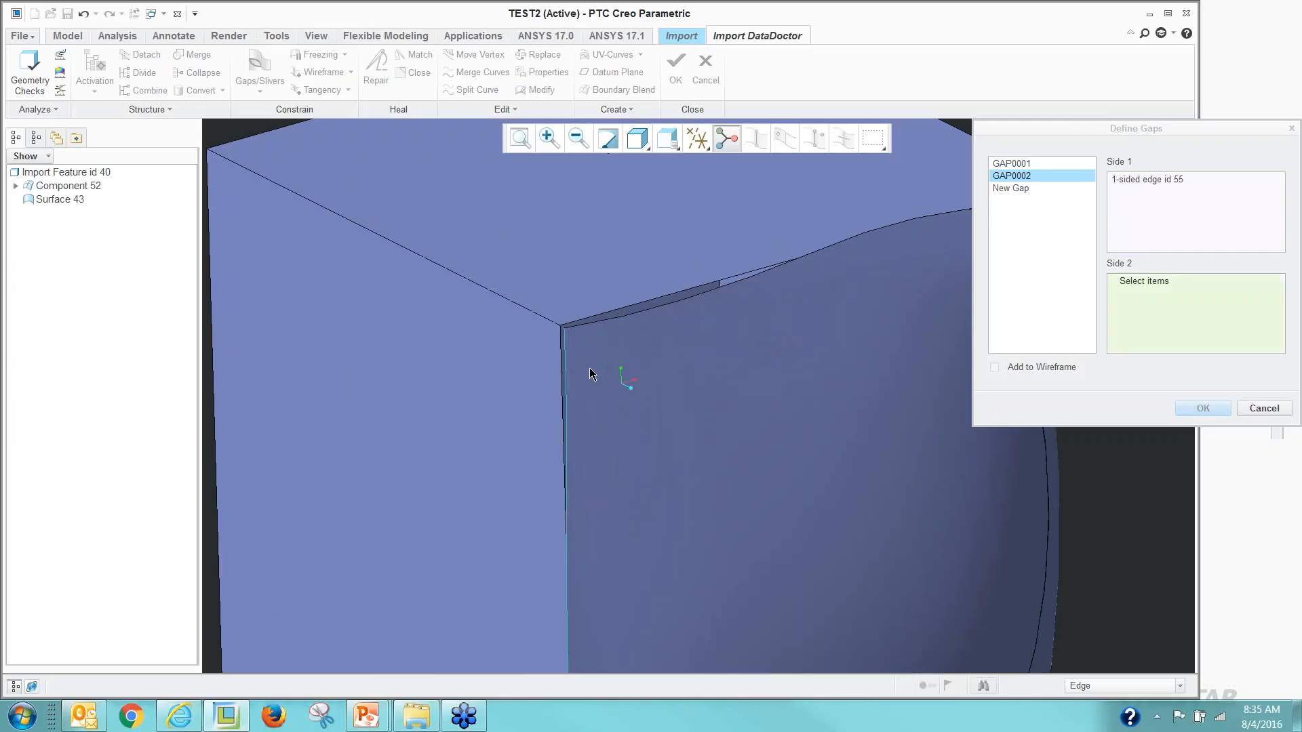
{"action": "left_click", "coordinate": [574, 381]}
{"action": "scroll", "coordinate": [576, 379], "scroll_direction": "down", "scroll_amount": 2}
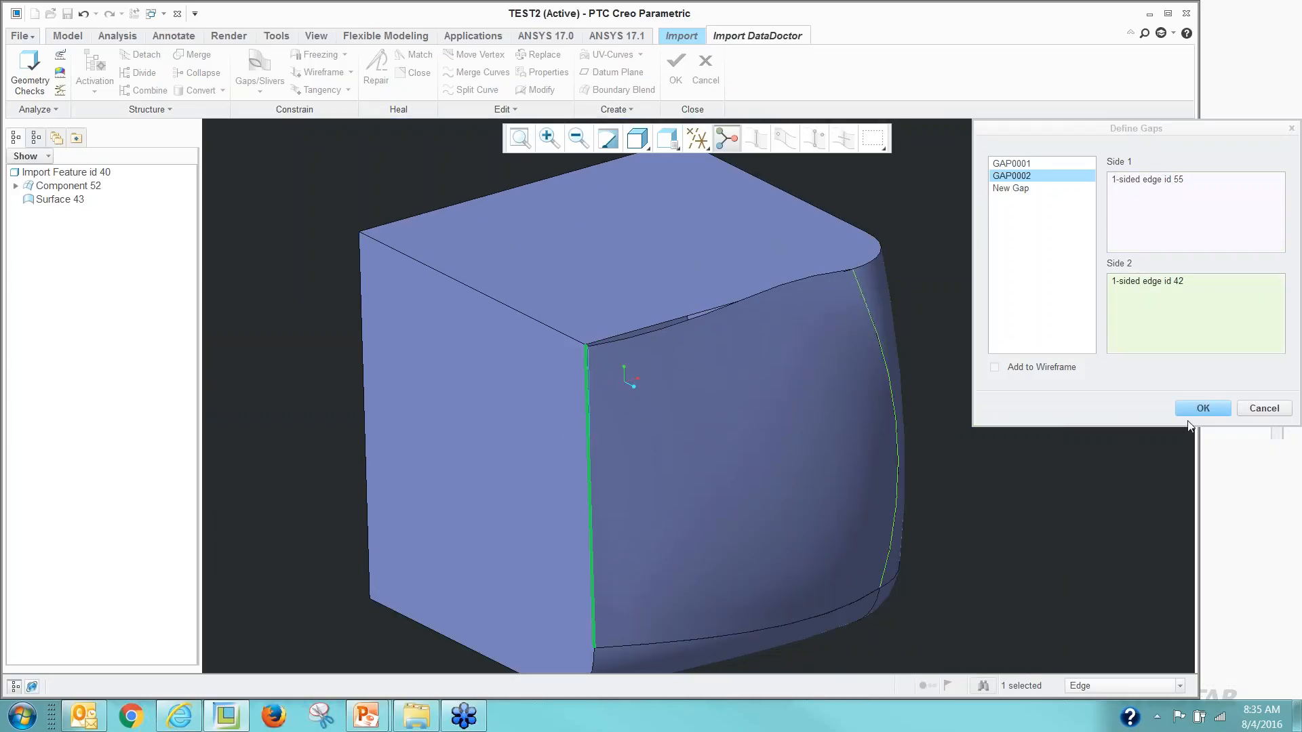
{"action": "left_click", "coordinate": [1200, 409]}
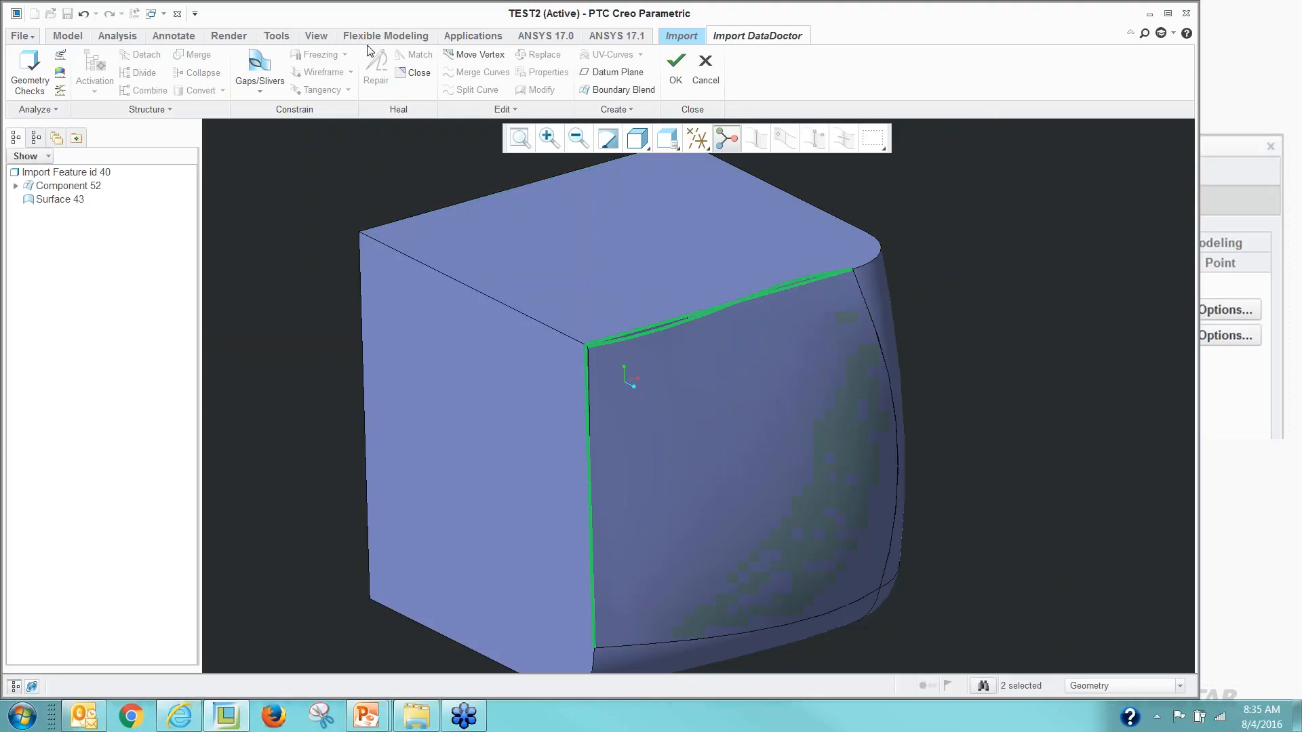
Close the two defined gaps so the curved surface joins the block.
{"action": "left_click", "coordinate": [415, 73]}
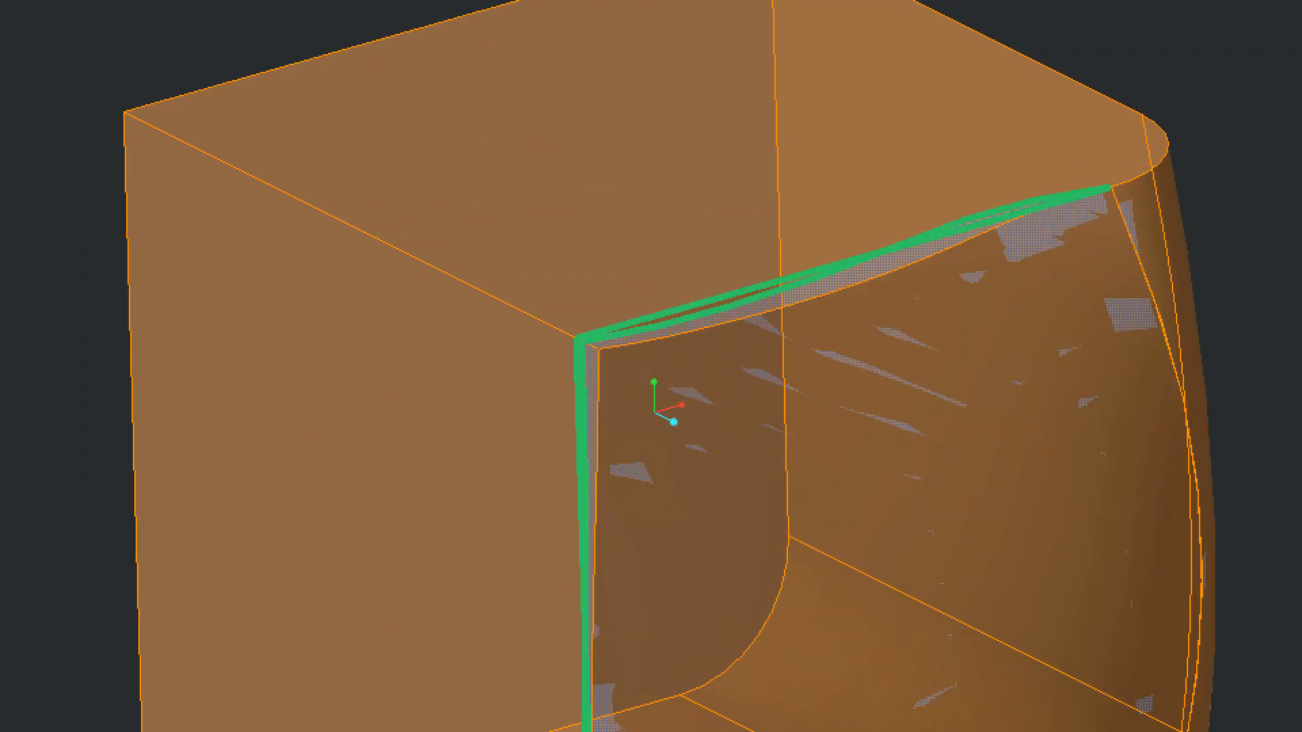
{"action": "mouse_move", "coordinate": [1152, 148]}
{"action": "left_mouse_down", "text": "ctrl"}
{"action": "mouse_move", "coordinate": [918, 282]}
{"action": "mouse_move", "coordinate": [500, 430]}
{"action": "left_mouse_up", "text": "ctrl"}
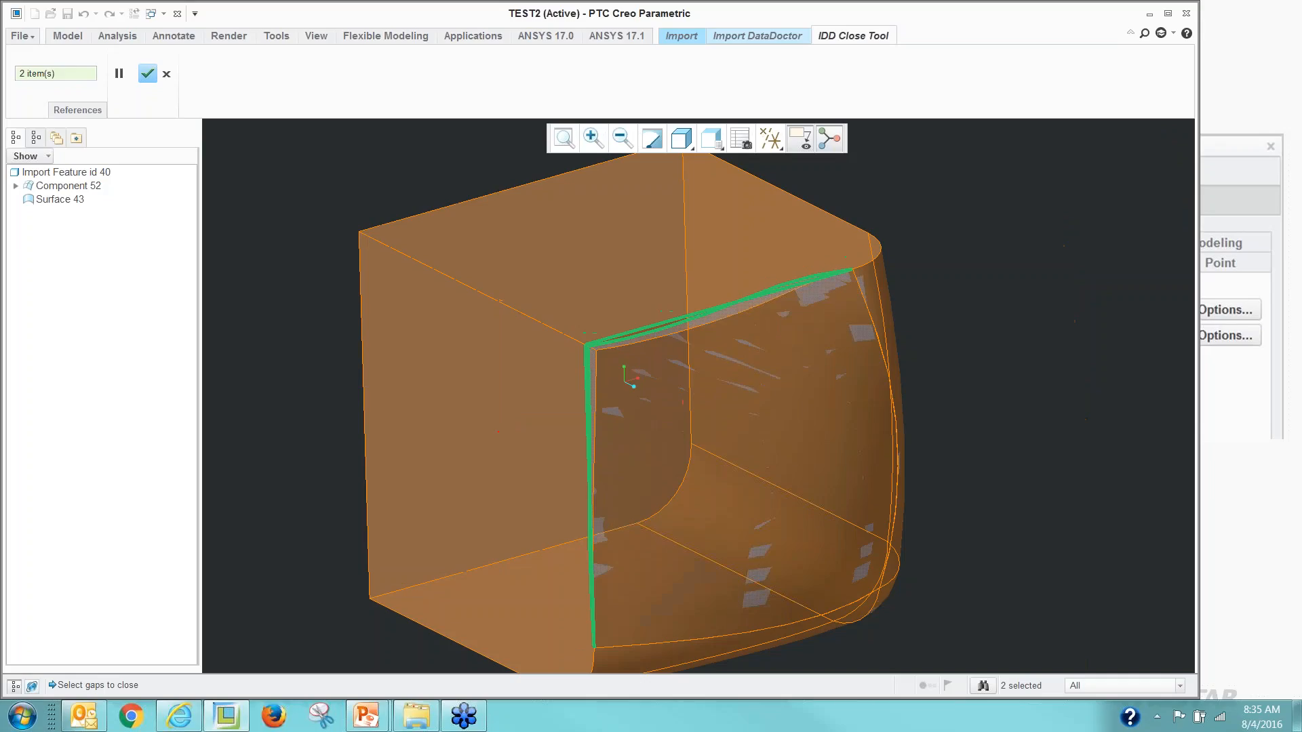
{"action": "middle_click", "coordinate": [281, 209]}
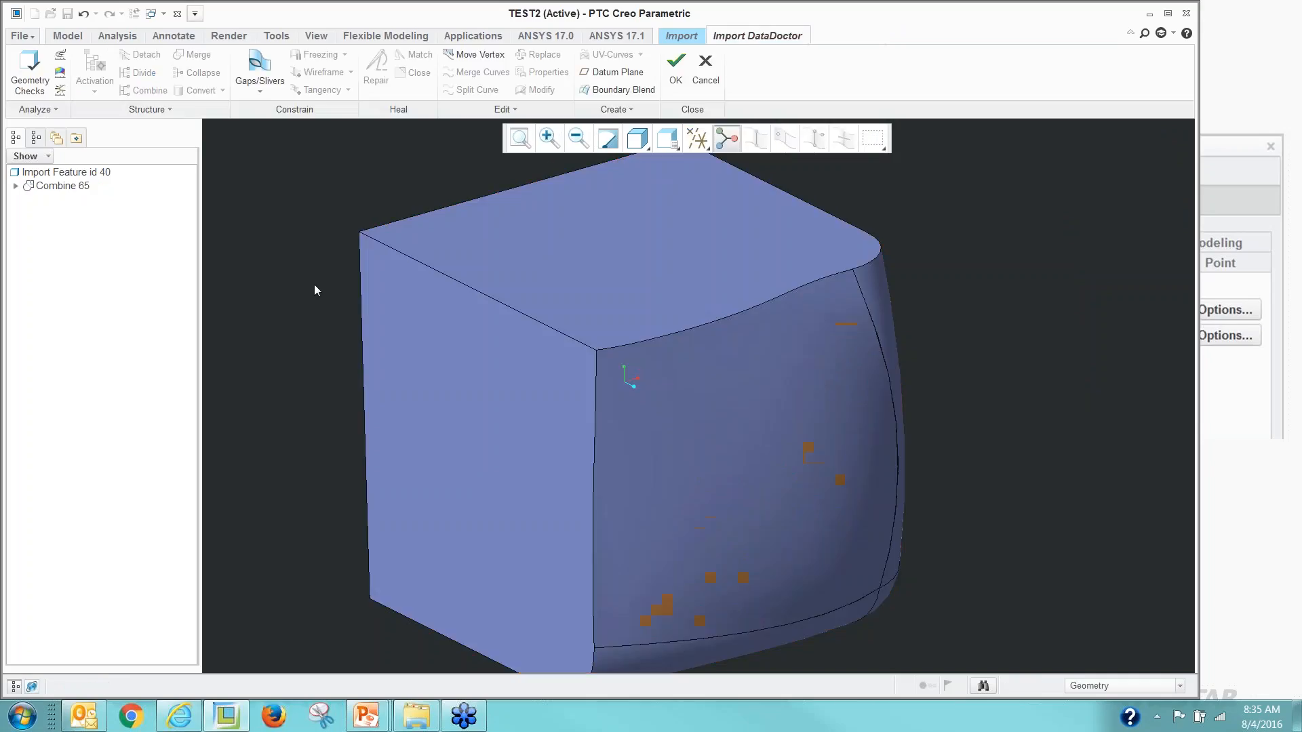
{"action": "scroll", "coordinate": [591, 460], "scroll_direction": "down", "scroll_amount": 3}
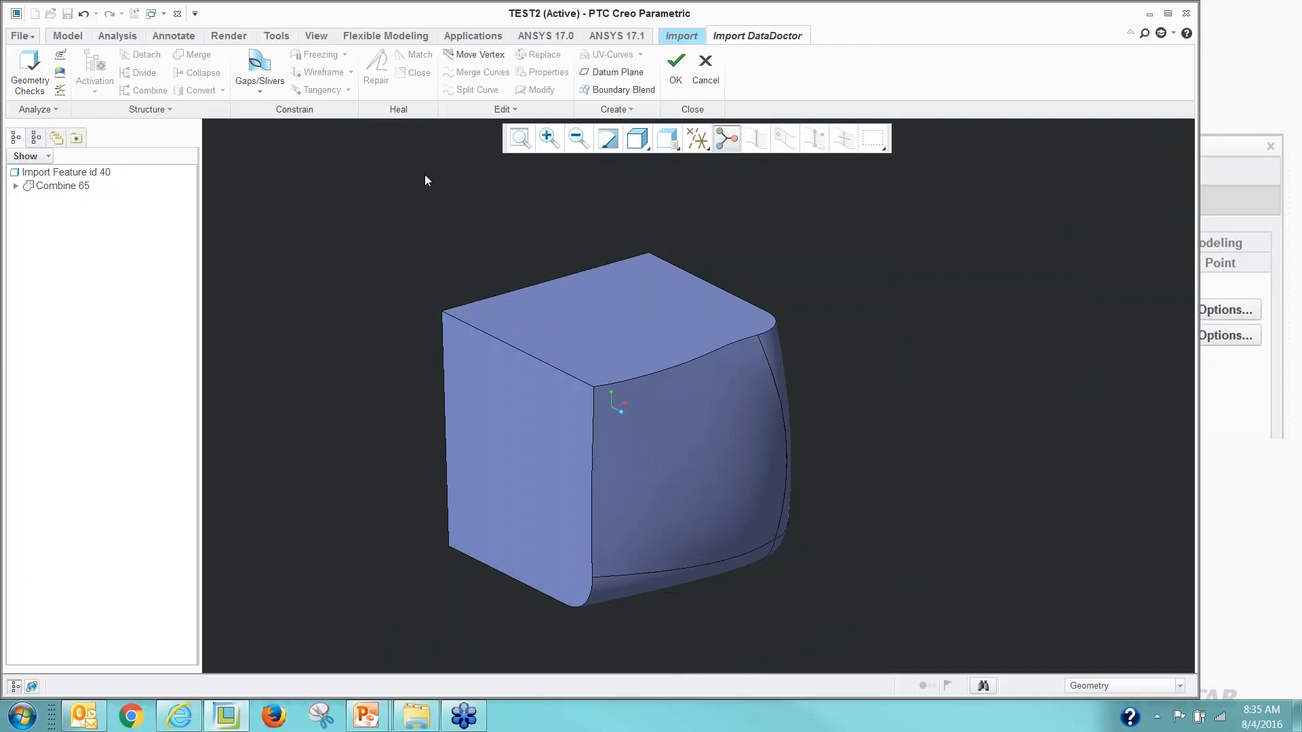
Accept the DataDoctor repair, set the import feature to solid, and cancel the feature's redefinition.
{"action": "left_click", "coordinate": [675, 80]}
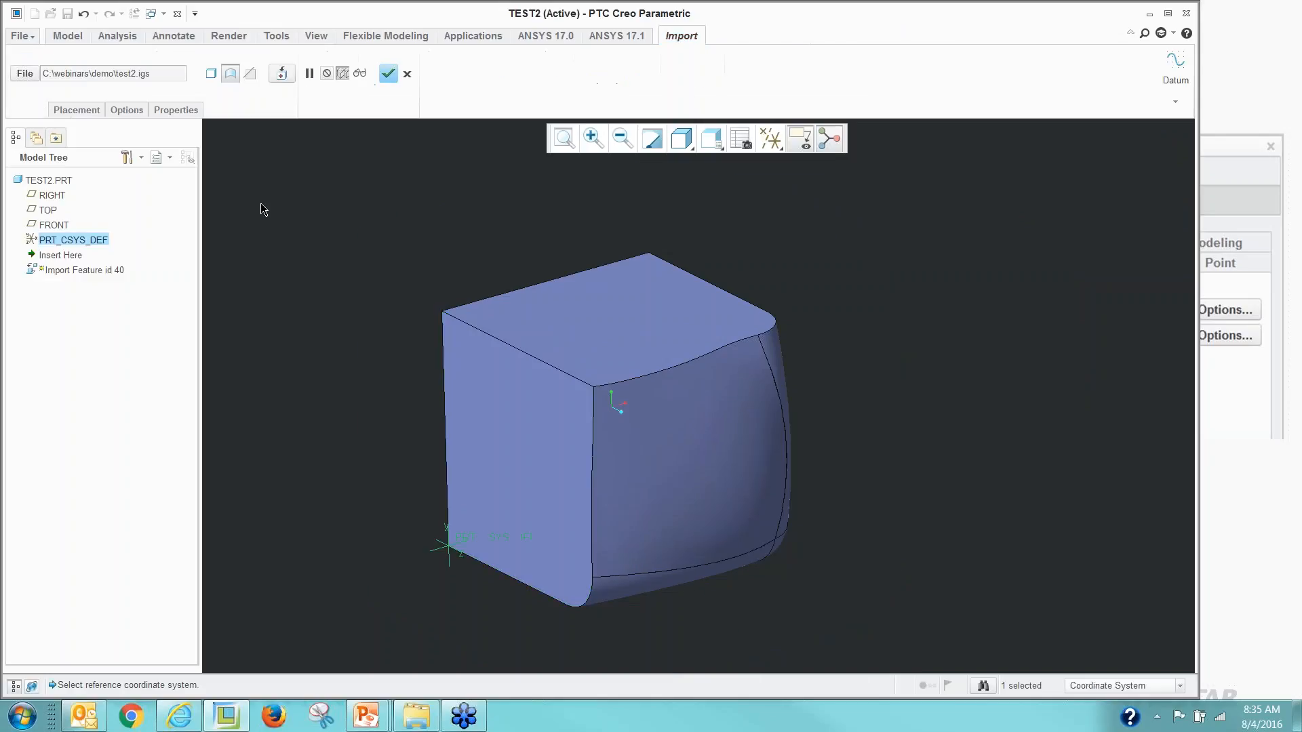
{"action": "left_click", "coordinate": [211, 73]}
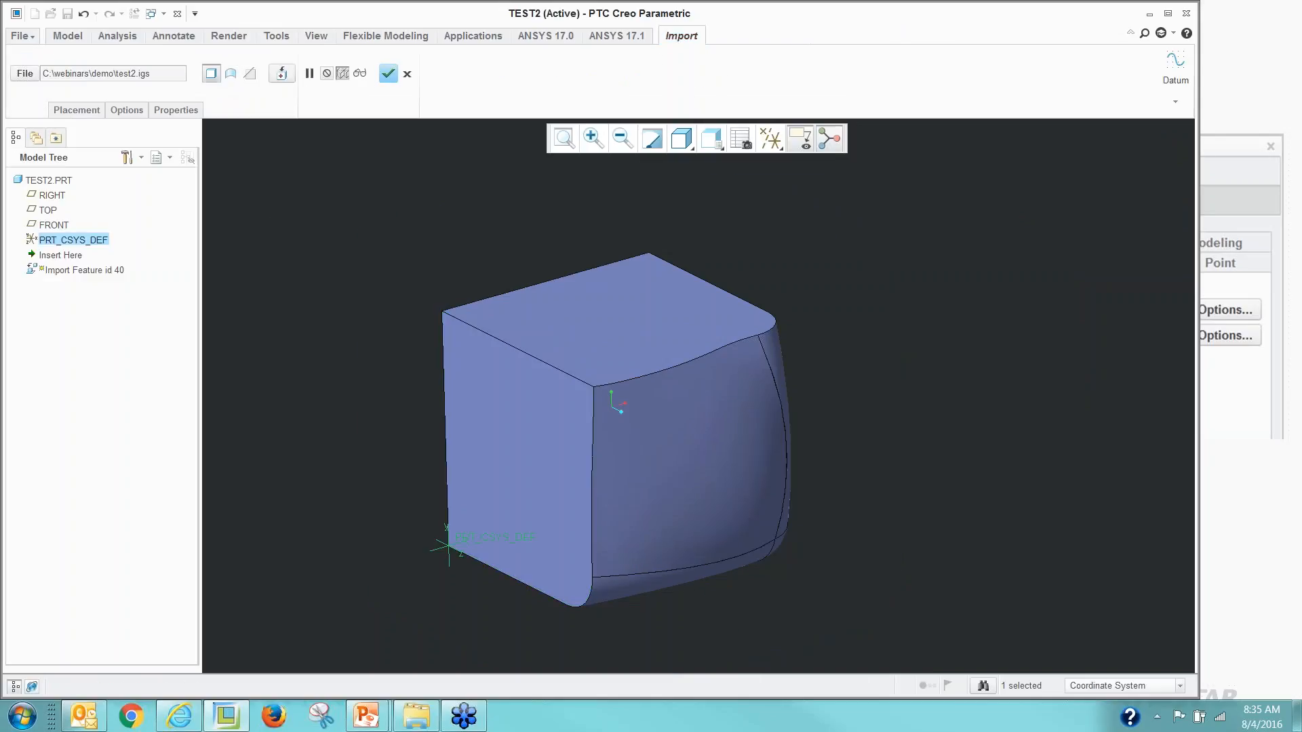
{"action": "left_click", "coordinate": [407, 73]}
{"action": "left_click", "coordinate": [645, 379]}
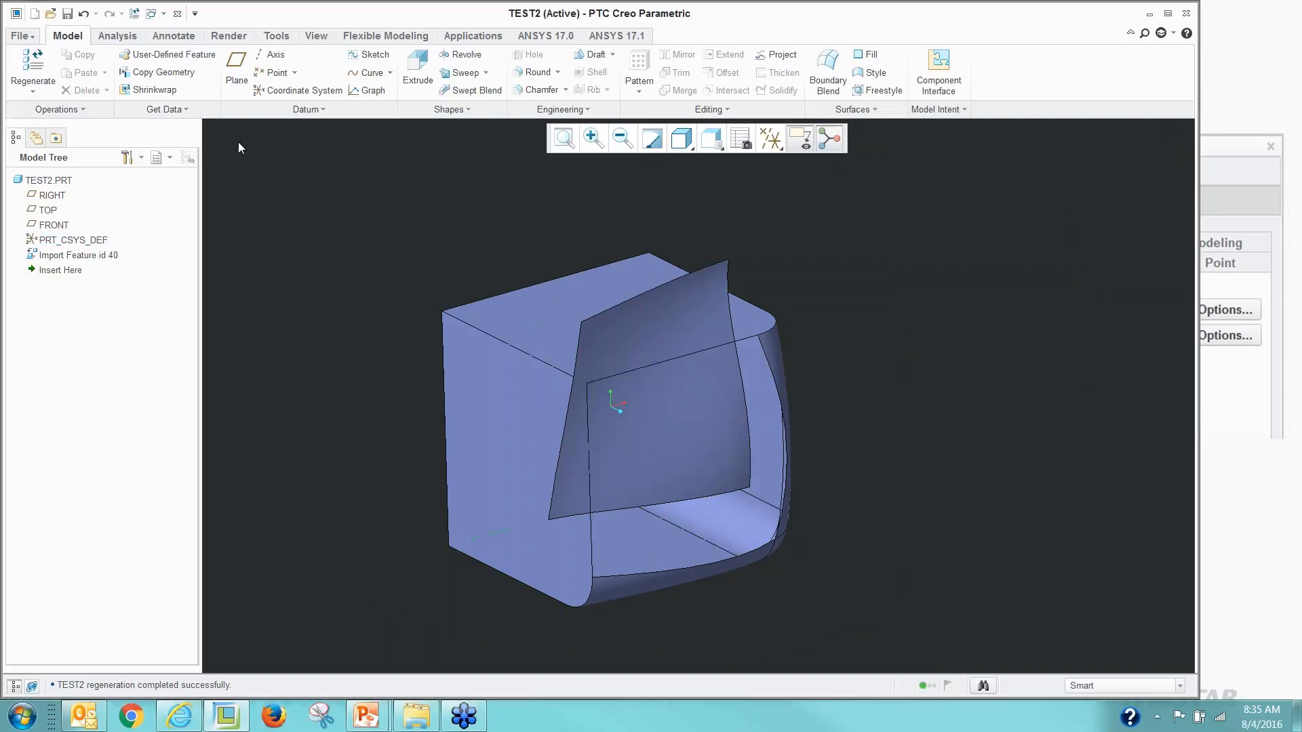
Close TEST2 and erase it from the session.
{"action": "left_click", "coordinate": [177, 14]}
{"action": "left_click", "coordinate": [213, 94]}
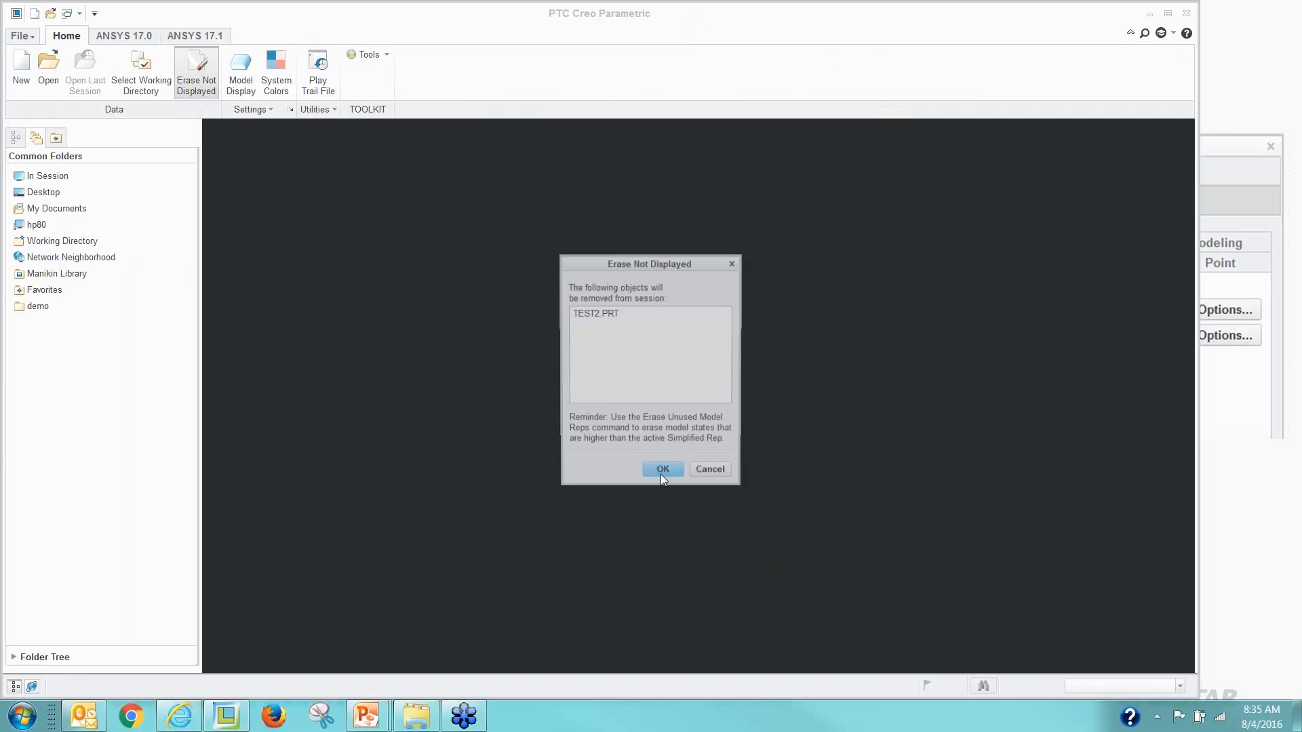
{"action": "left_click", "coordinate": [665, 471]}
Import test3.stp from the demo folder as a part named test3, without using templates.
{"action": "left_click", "coordinate": [59, 308]}
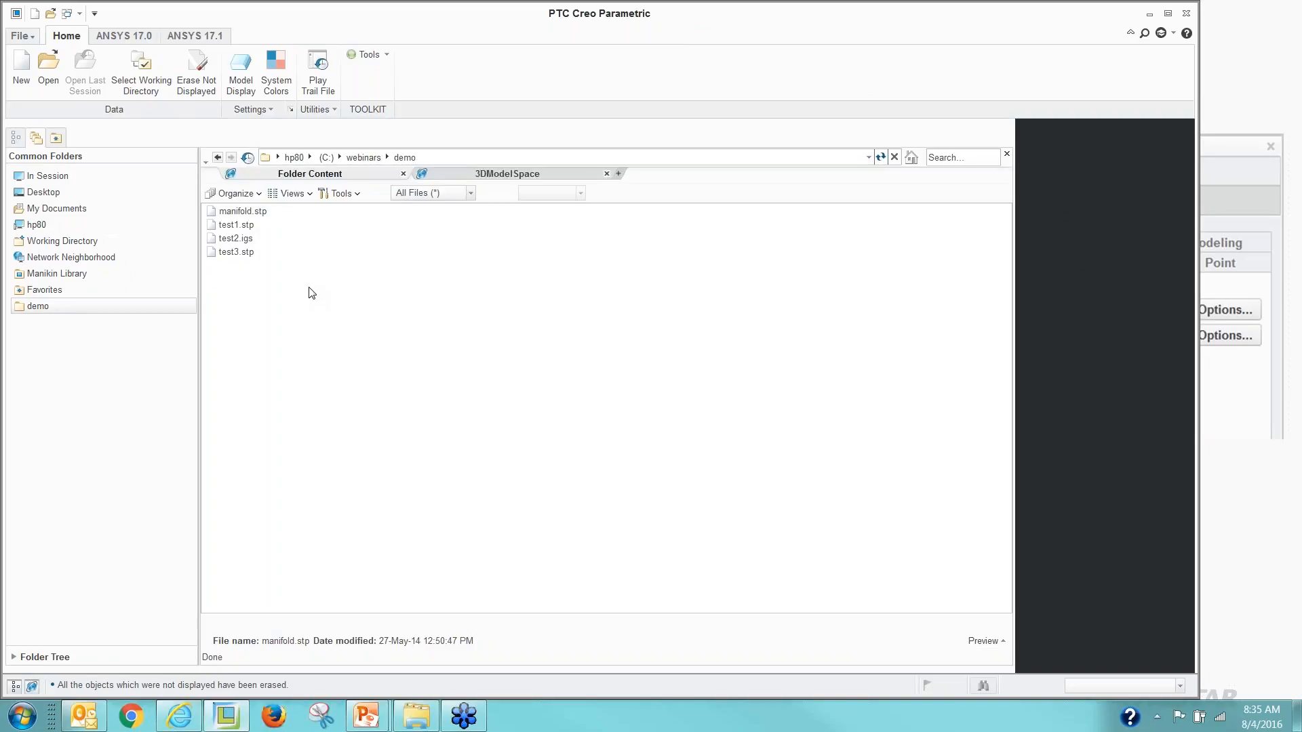
{"action": "double_click", "coordinate": [231, 252]}
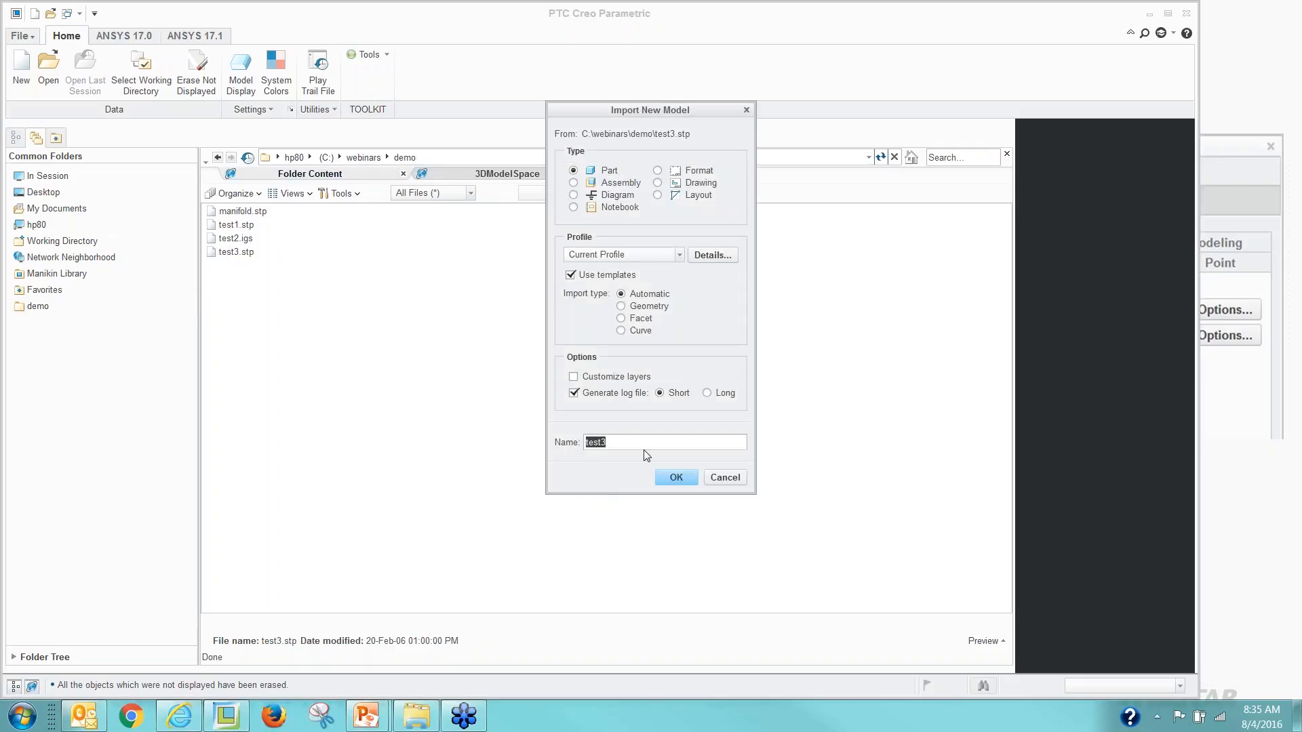
{"action": "left_click", "coordinate": [570, 275]}
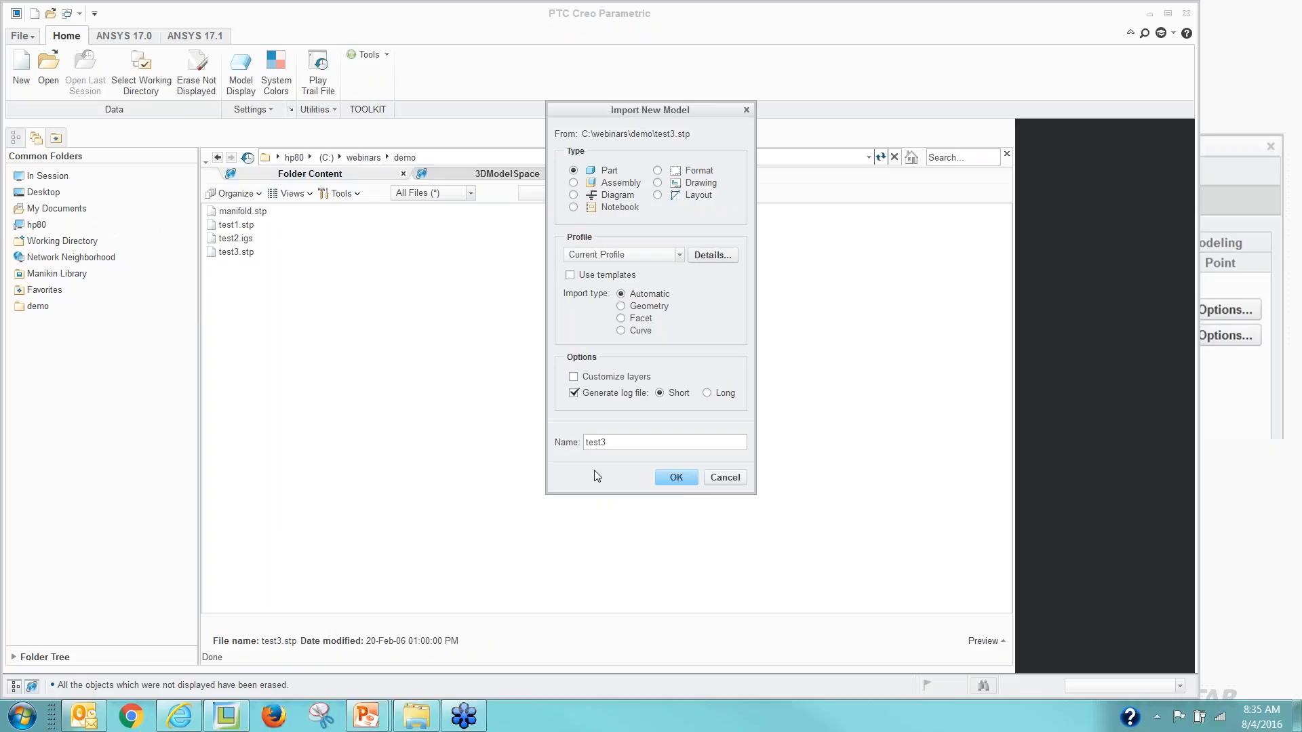
{"action": "left_click", "coordinate": [675, 478]}
Redefine the bracket's import feature and open it in Import DataDoctor.
{"action": "scroll", "coordinate": [580, 355], "scroll_direction": "down", "scroll_amount": 5}
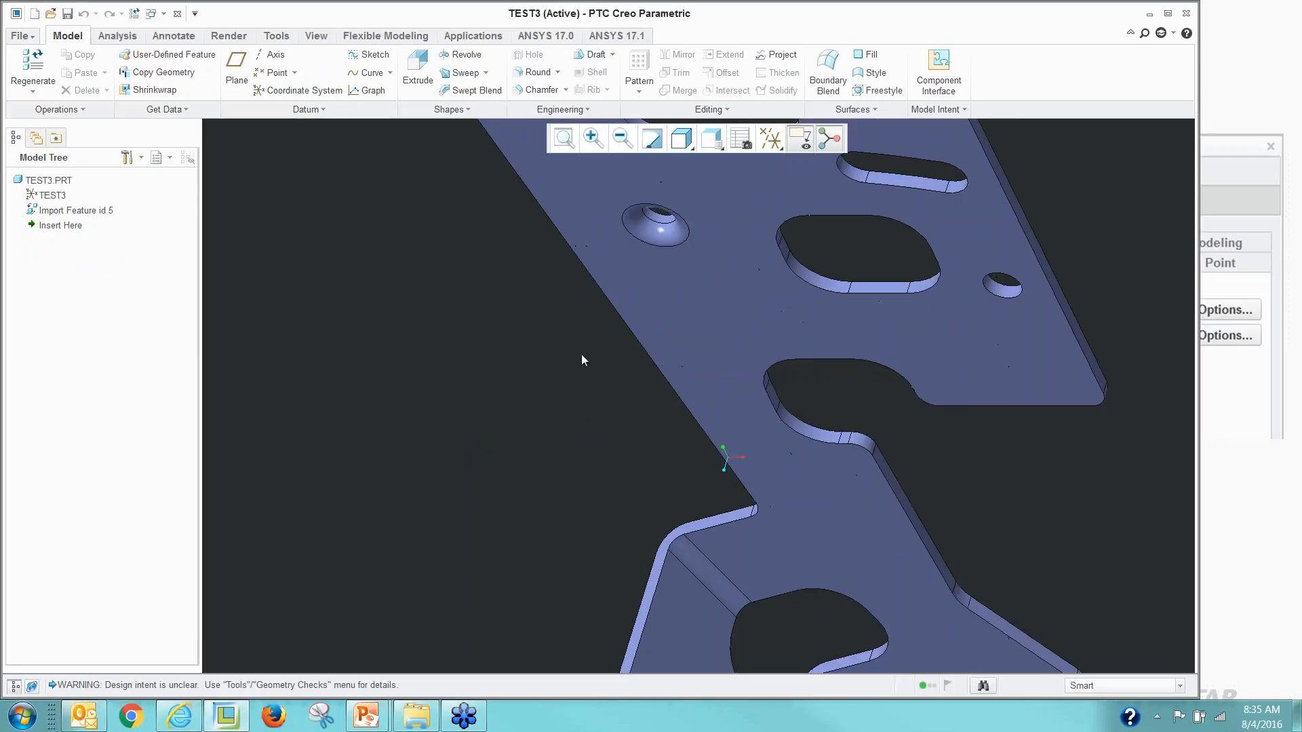
{"action": "scroll", "coordinate": [581, 354], "scroll_direction": "up", "scroll_amount": 5}
{"action": "mouse_move", "coordinate": [816, 216]}
{"action": "middle_mouse_down"}
{"action": "mouse_move", "coordinate": [613, 356]}
{"action": "mouse_move", "coordinate": [780, 328]}
{"action": "mouse_move", "coordinate": [785, 302]}
{"action": "mouse_move", "coordinate": [805, 337]}
{"action": "mouse_move", "coordinate": [774, 329]}
{"action": "mouse_move", "coordinate": [703, 348]}
{"action": "mouse_move", "coordinate": [697, 366]}
{"action": "mouse_move", "coordinate": [716, 380]}
{"action": "middle_mouse_up"}
{"action": "left_click", "coordinate": [651, 417]}
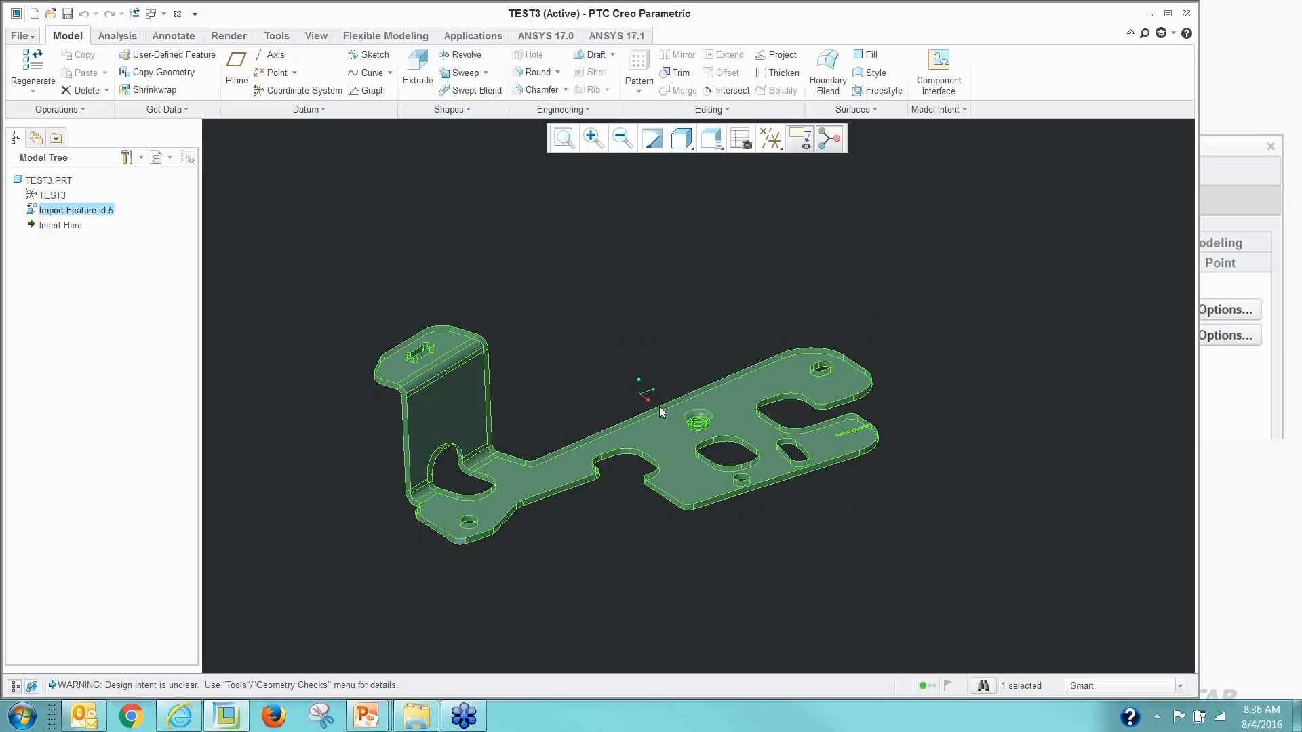
{"action": "right_click", "coordinate": [634, 333]}
{"action": "left_click", "coordinate": [663, 378]}
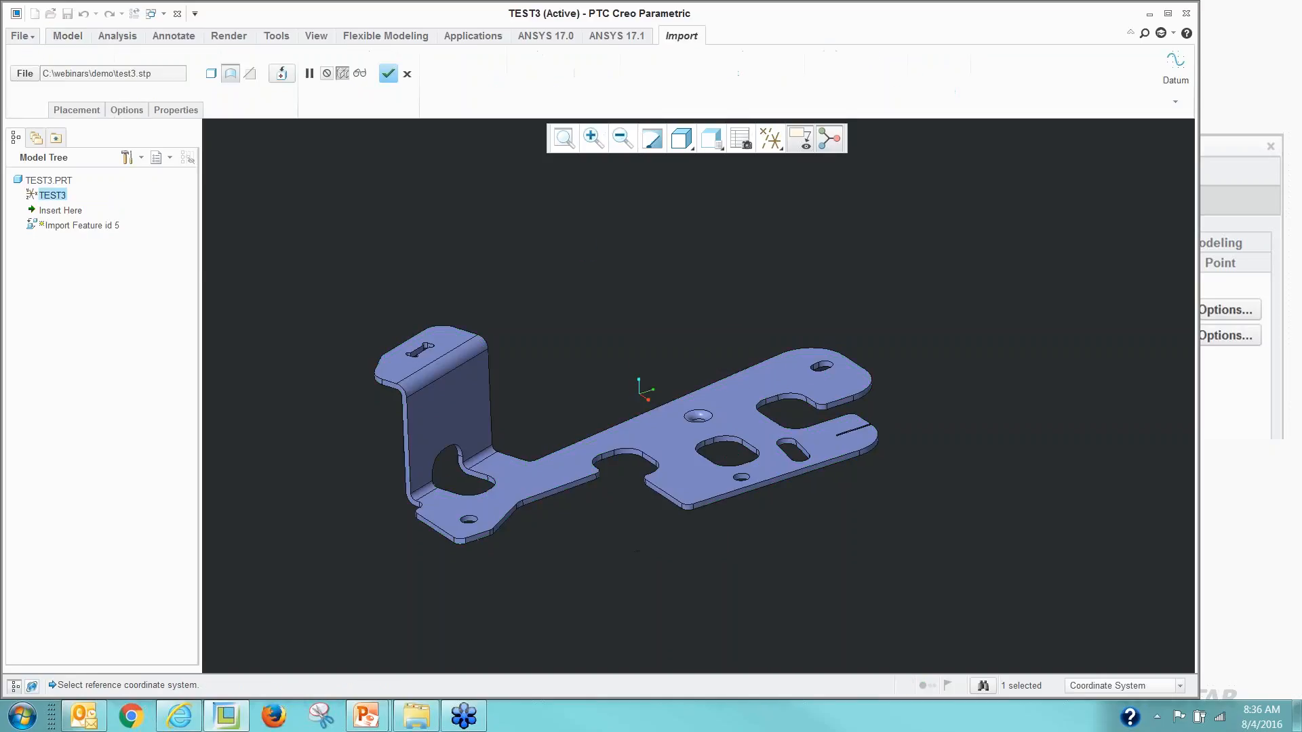
{"action": "right_click", "coordinate": [588, 252]}
{"action": "left_click", "coordinate": [619, 277]}
Set the bracket's display to no hidden lines and locate the open edges at the rounded corner near the small flange hole.
{"action": "scroll", "coordinate": [458, 548], "scroll_direction": "up", "scroll_amount": 3}
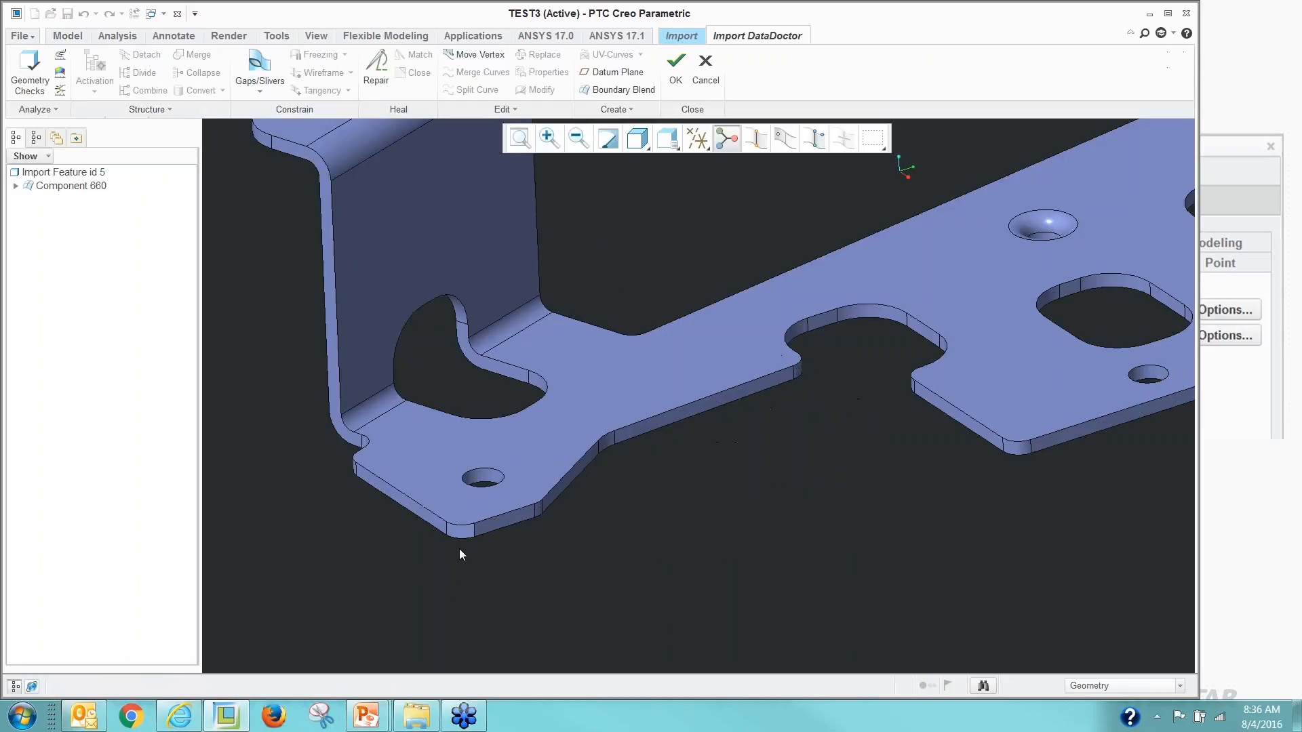
{"action": "scroll", "coordinate": [485, 575], "scroll_direction": "down", "scroll_amount": 3}
{"action": "key", "text": "ctrl+4"}
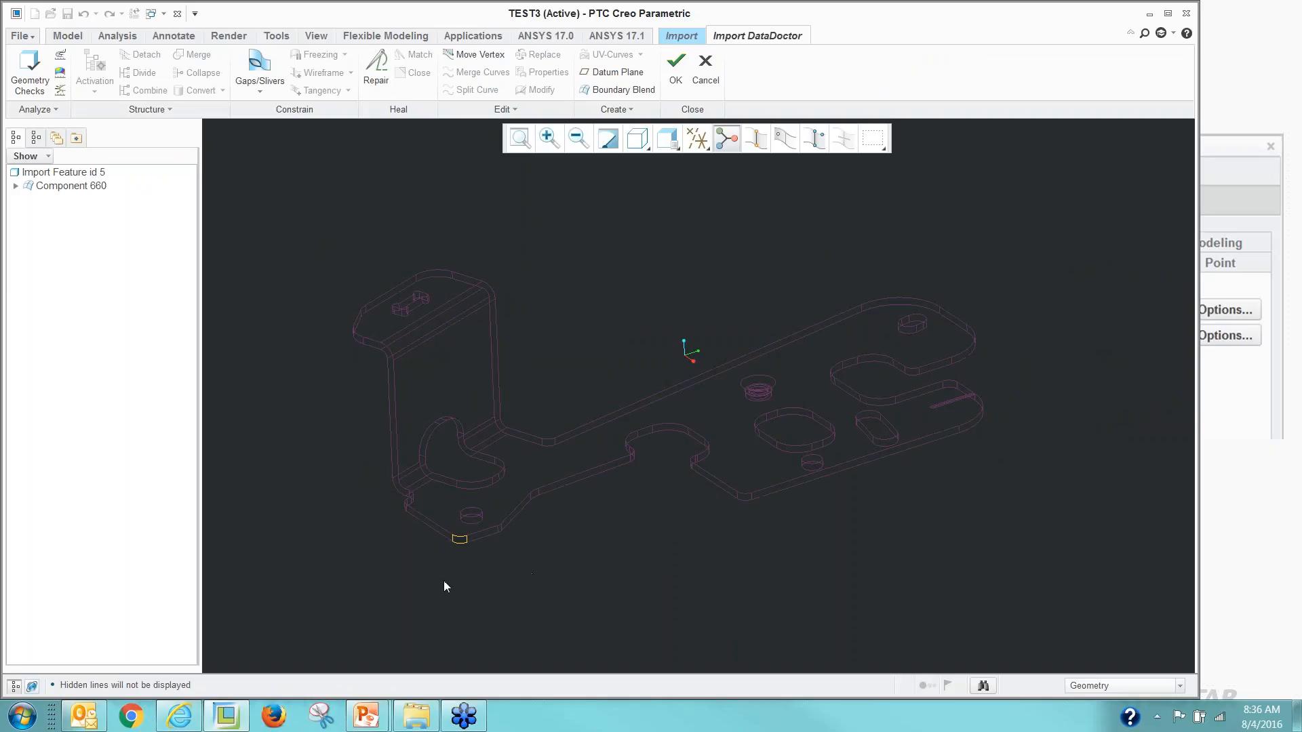
{"action": "scroll", "coordinate": [448, 563], "scroll_direction": "up", "scroll_amount": 5}
{"action": "scroll", "coordinate": [582, 552], "scroll_direction": "down", "scroll_amount": 5}
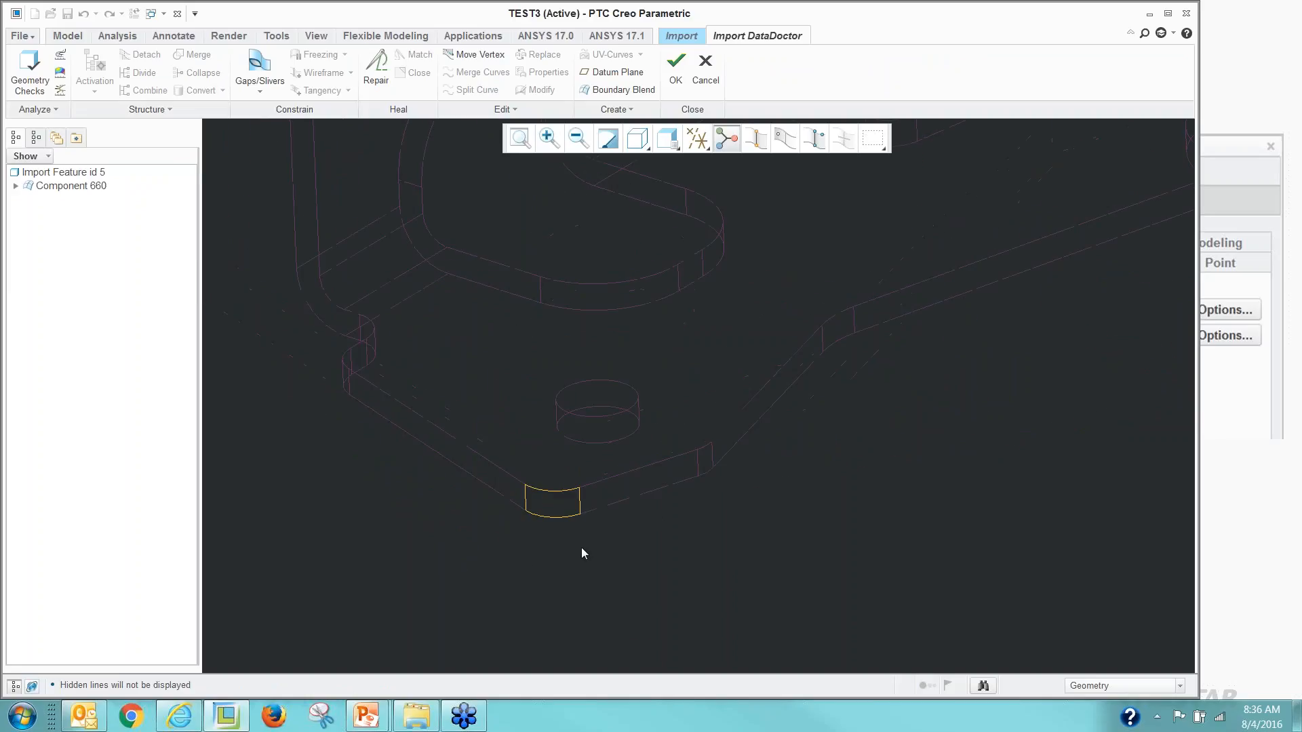
{"action": "scroll", "coordinate": [570, 542], "scroll_direction": "down", "scroll_amount": 5}
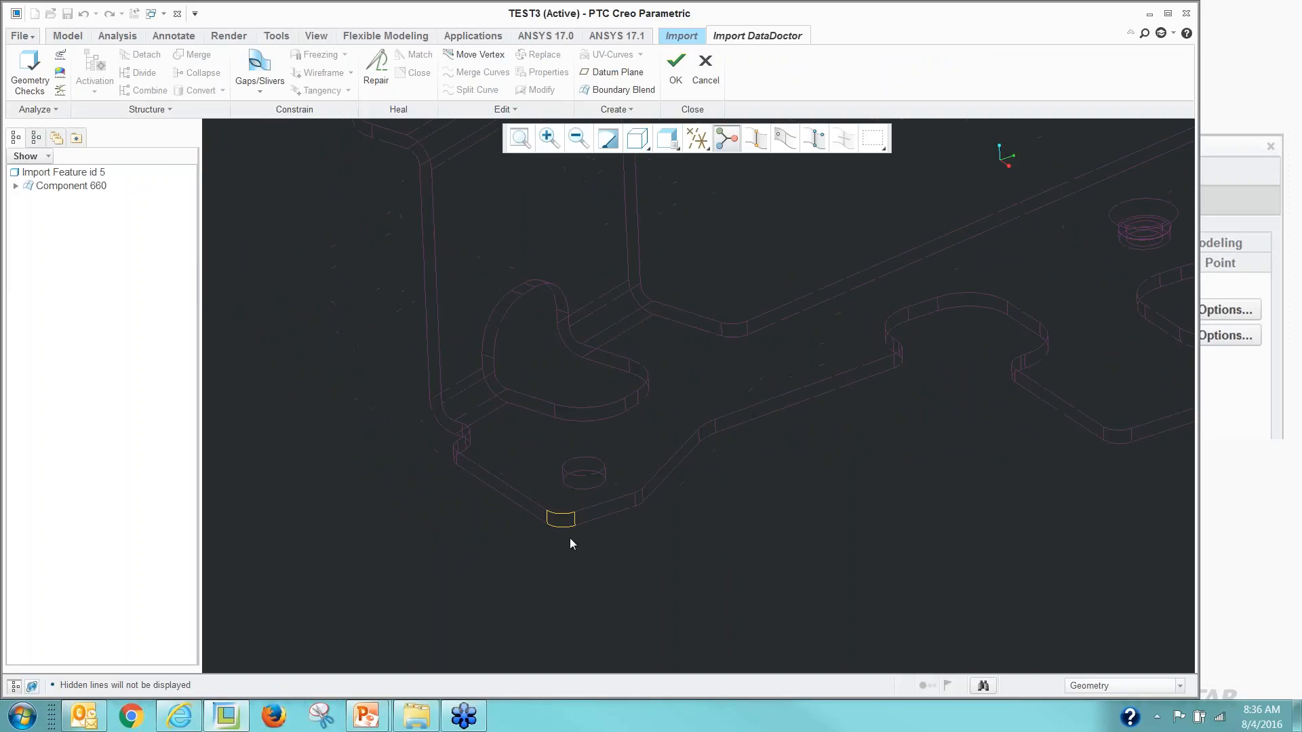
Start a boundary blend at the open corner with its two short vertical edges as the first-direction chains.
{"action": "left_click", "coordinate": [623, 89]}
{"action": "scroll", "coordinate": [534, 489], "scroll_direction": "up", "scroll_amount": 3}
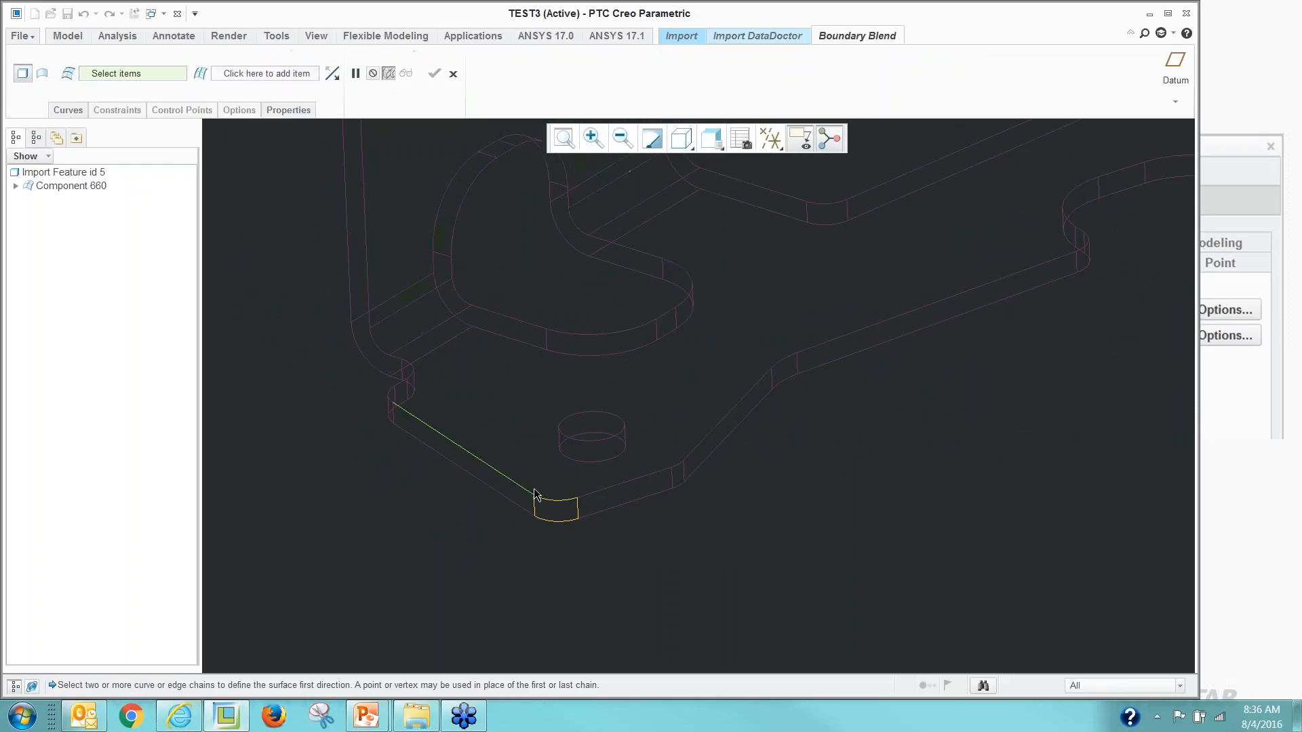
{"action": "scroll", "coordinate": [535, 494], "scroll_direction": "up", "scroll_amount": 3}
{"action": "left_click", "coordinate": [535, 514]}
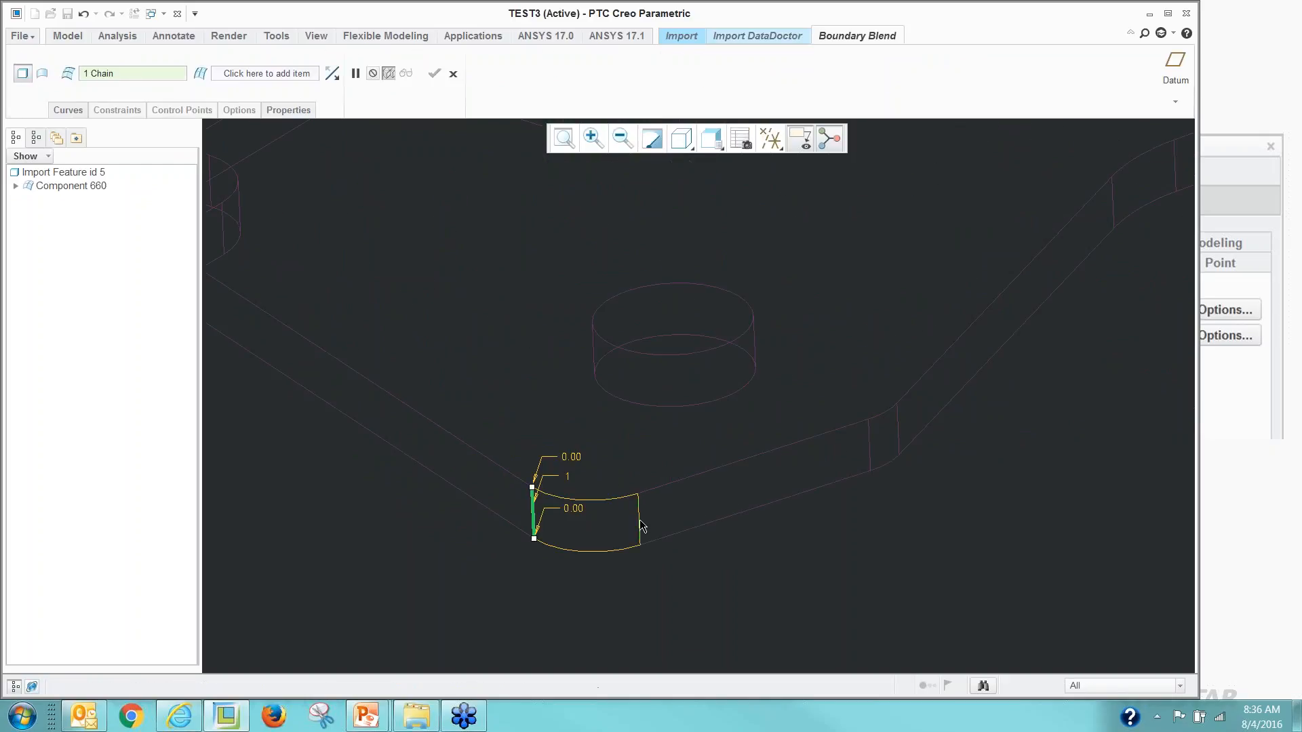
{"action": "left_click", "coordinate": [640, 519], "text": "ctrl"}
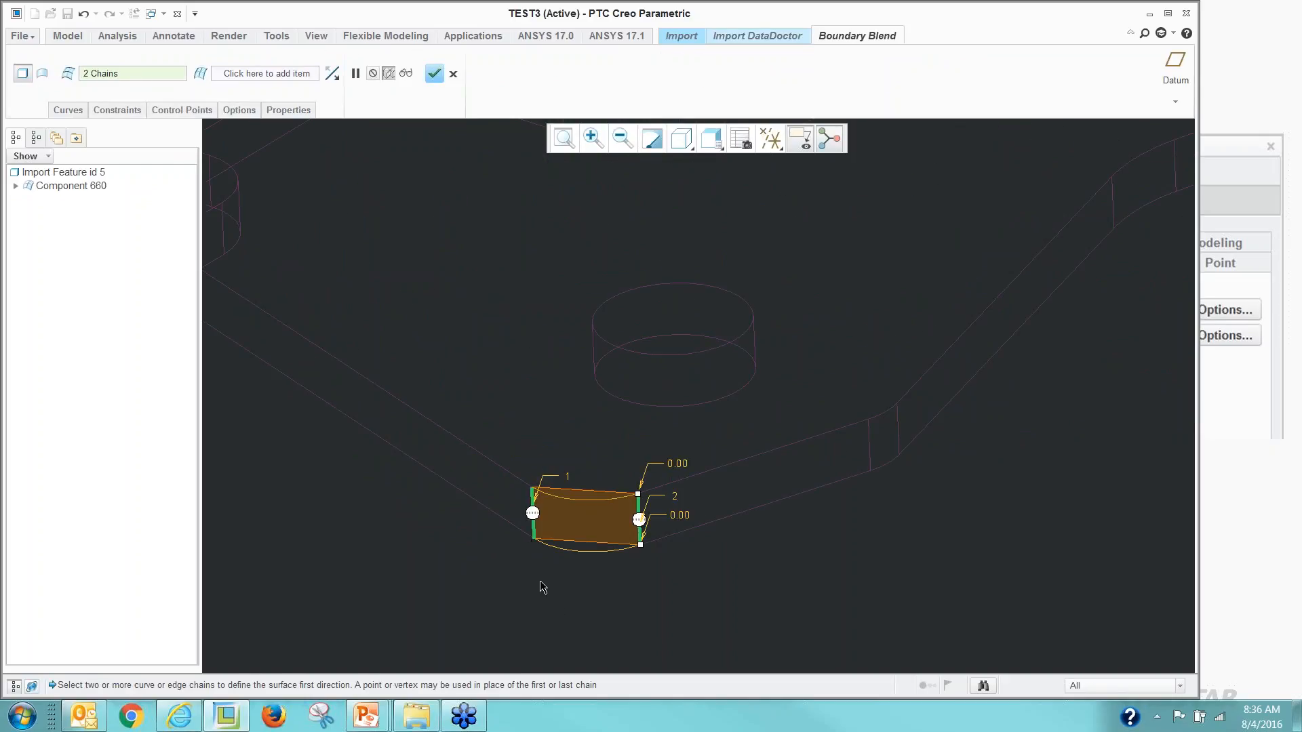
Add the corner's upper and lower arc edges as second-direction chains and complete the boundary blend.
{"action": "right_click", "coordinate": [540, 580]}
{"action": "left_click", "coordinate": [581, 606]}
{"action": "middle_click_drag", "start_coordinate": [584, 584], "coordinate": [587, 539]}
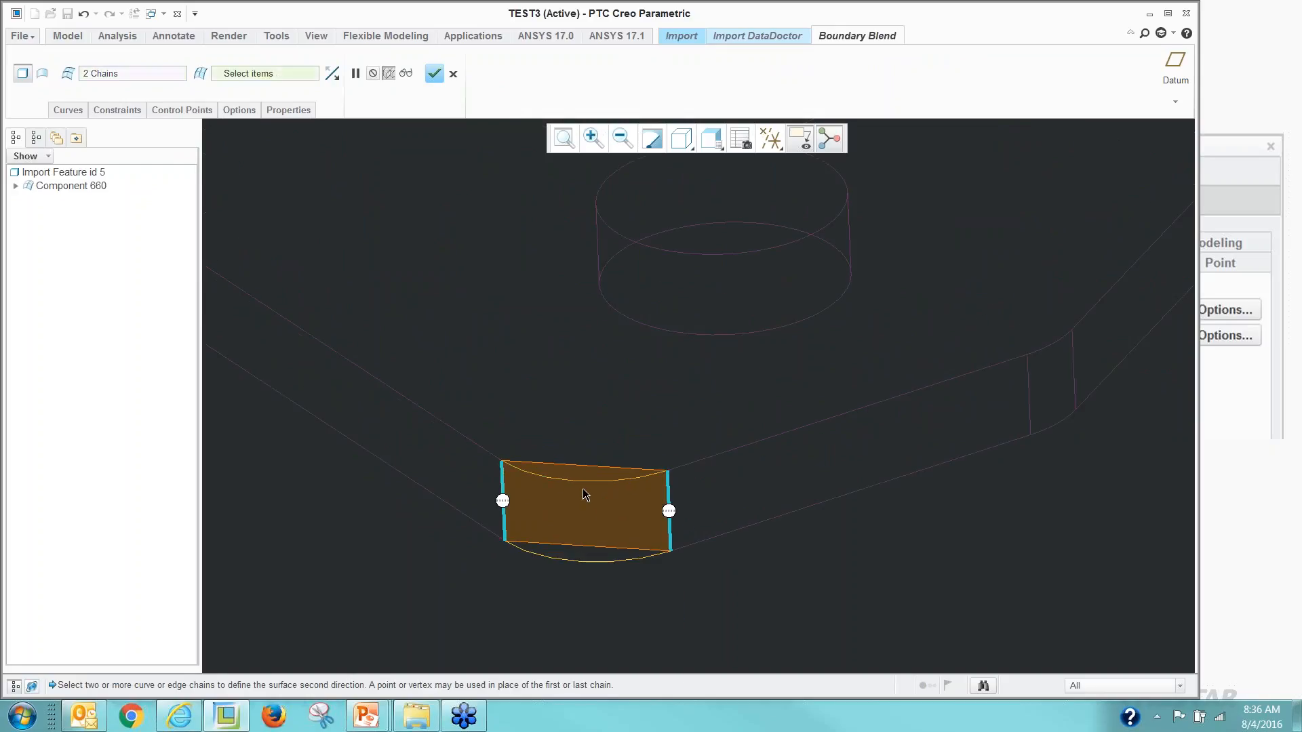
{"action": "left_click", "coordinate": [583, 482]}
{"action": "left_click", "coordinate": [583, 562], "text": "ctrl"}
{"action": "scroll", "coordinate": [501, 571], "scroll_direction": "down", "scroll_amount": 3}
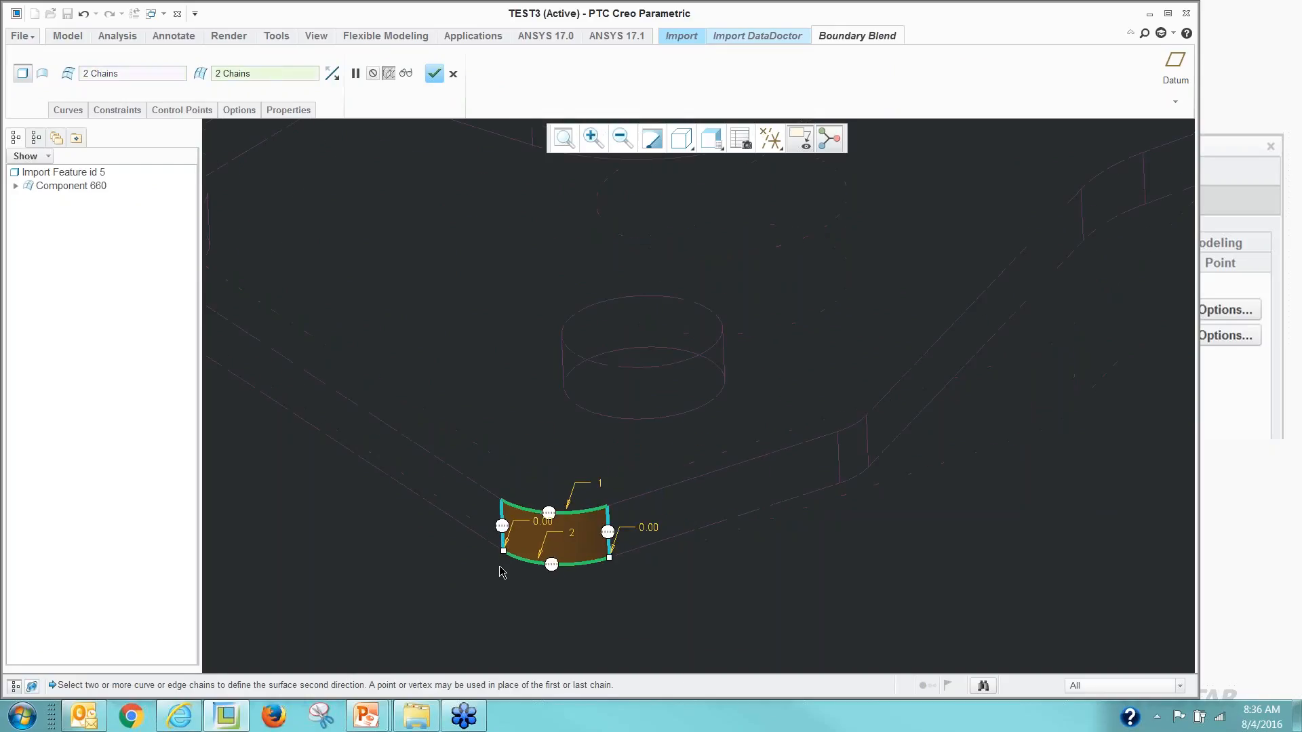
{"action": "middle_click", "coordinate": [501, 572]}
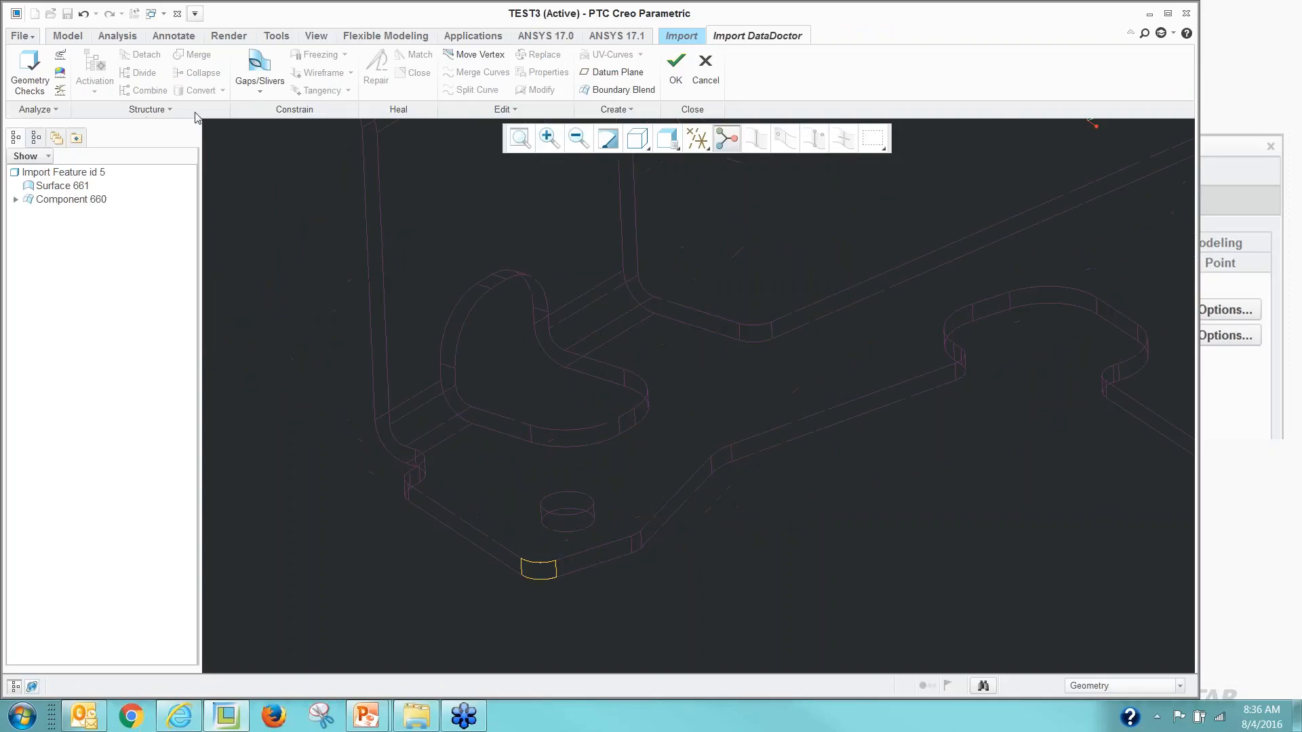
Move the new corner surface into Component 660.
{"action": "left_click", "coordinate": [59, 186]}
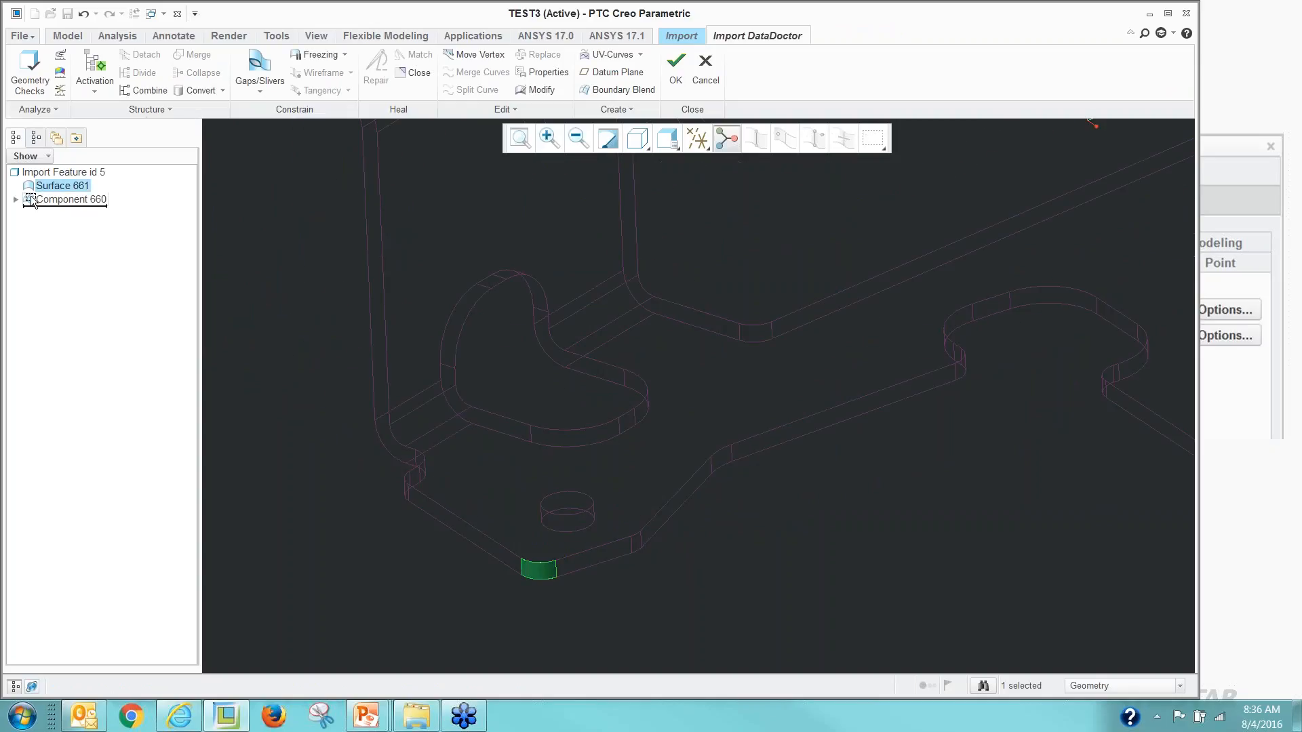
{"action": "double_click", "coordinate": [31, 201]}
{"action": "left_click", "coordinate": [302, 300]}
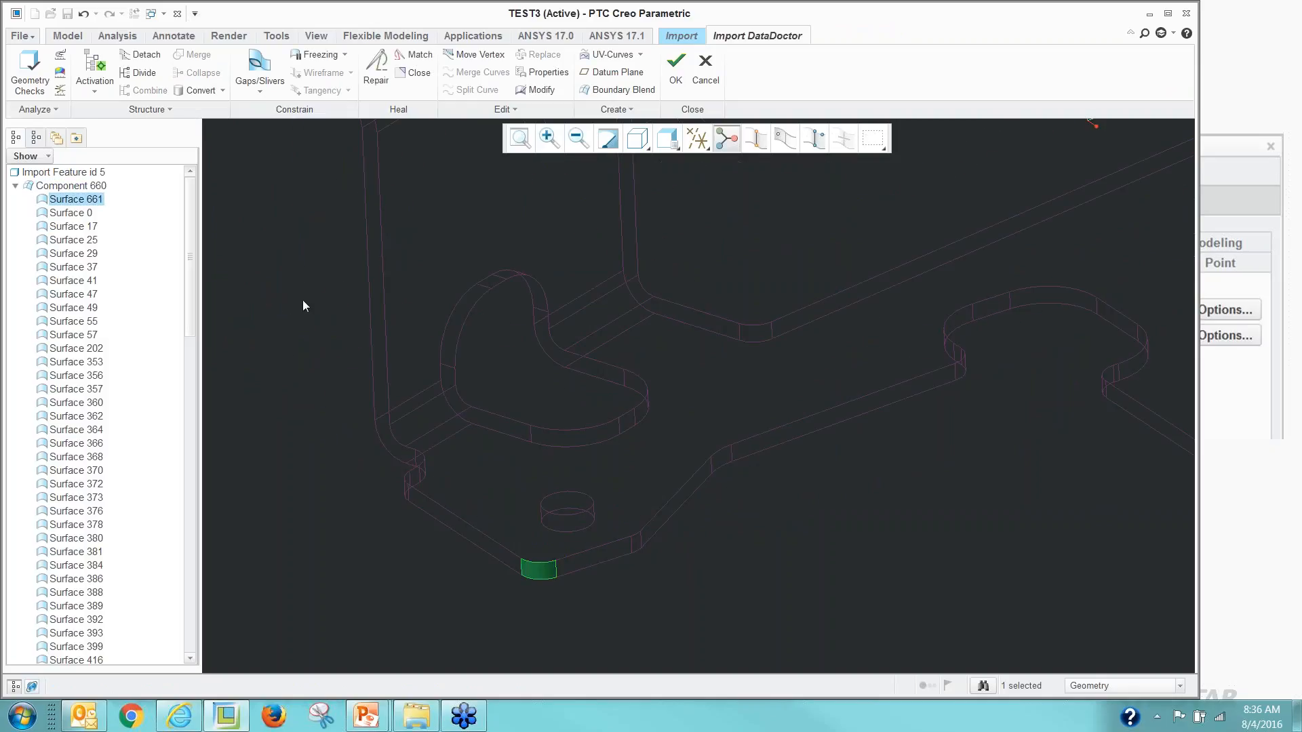
{"action": "scroll", "coordinate": [561, 506], "scroll_direction": "down", "scroll_amount": 3}
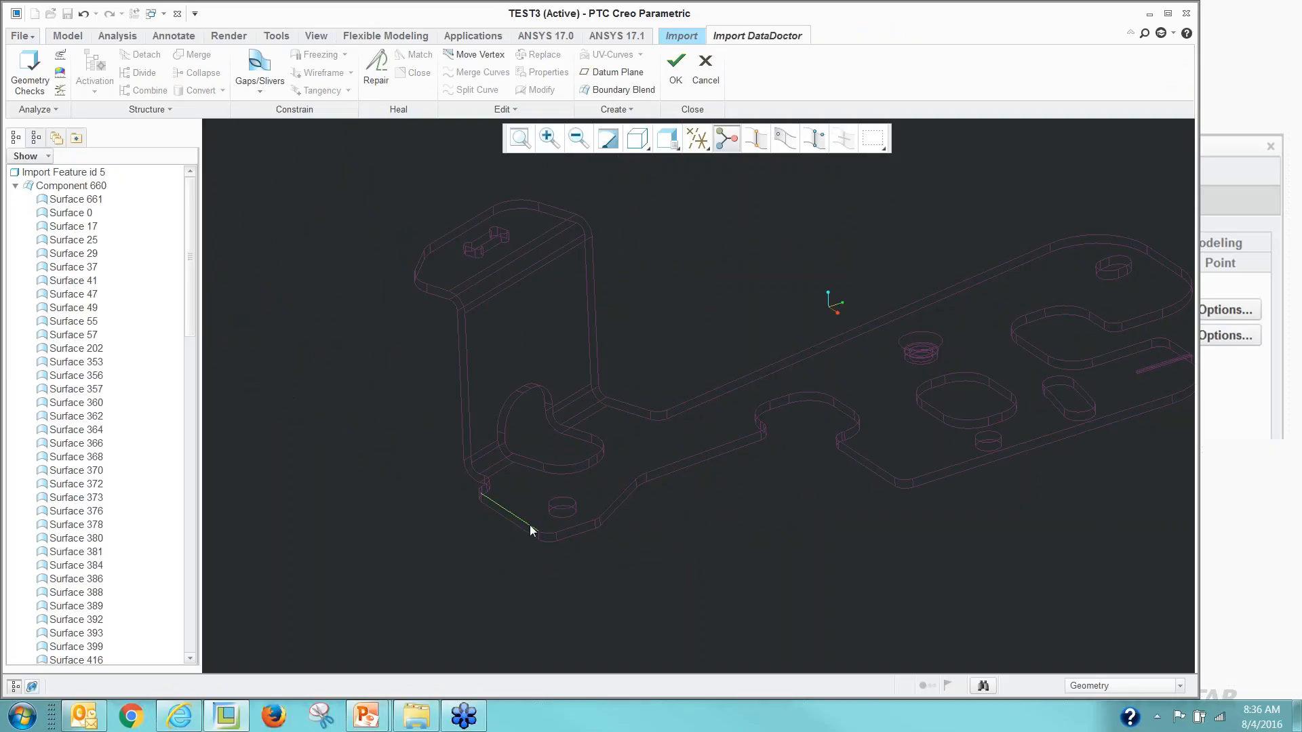
Start converting the two half-round surfaces of the small flange hole to a cylinder.
{"action": "scroll", "coordinate": [559, 523], "scroll_direction": "up", "scroll_amount": 3}
{"action": "scroll", "coordinate": [569, 519], "scroll_direction": "up", "scroll_amount": 5}
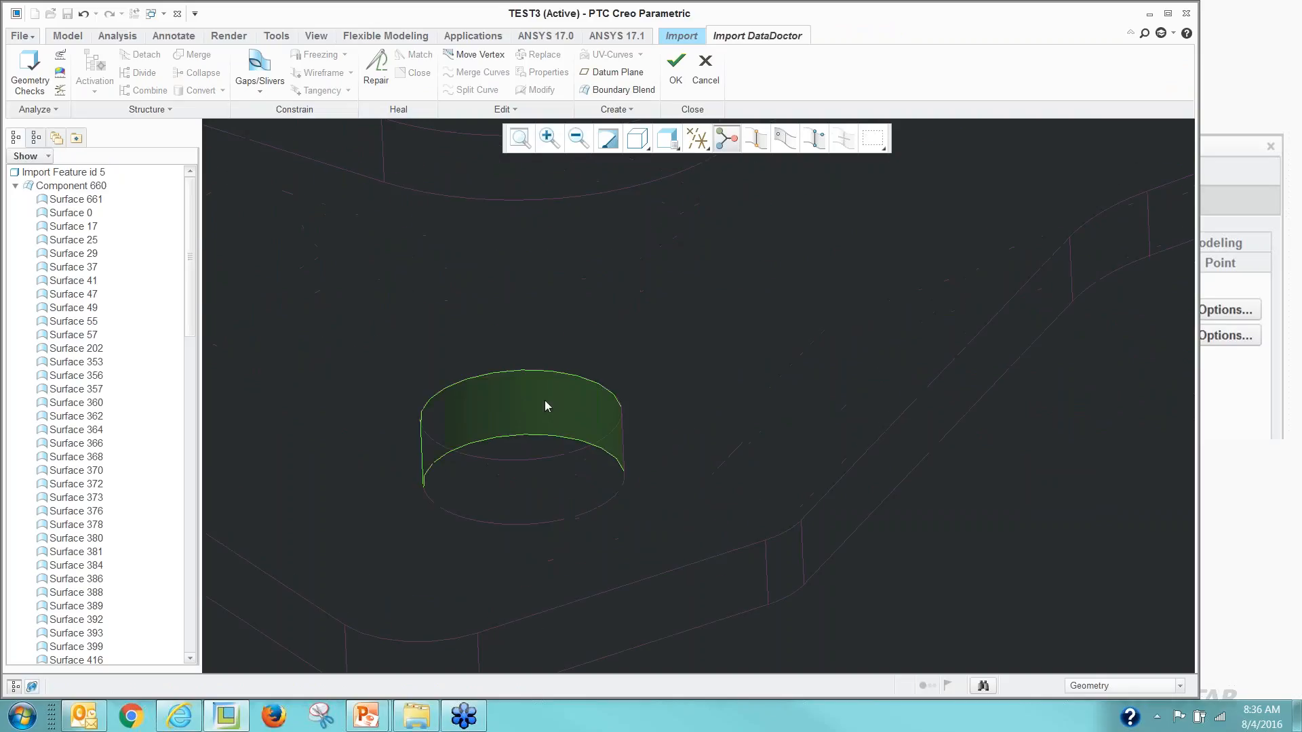
{"action": "scroll", "coordinate": [545, 406], "scroll_direction": "down", "scroll_amount": 6}
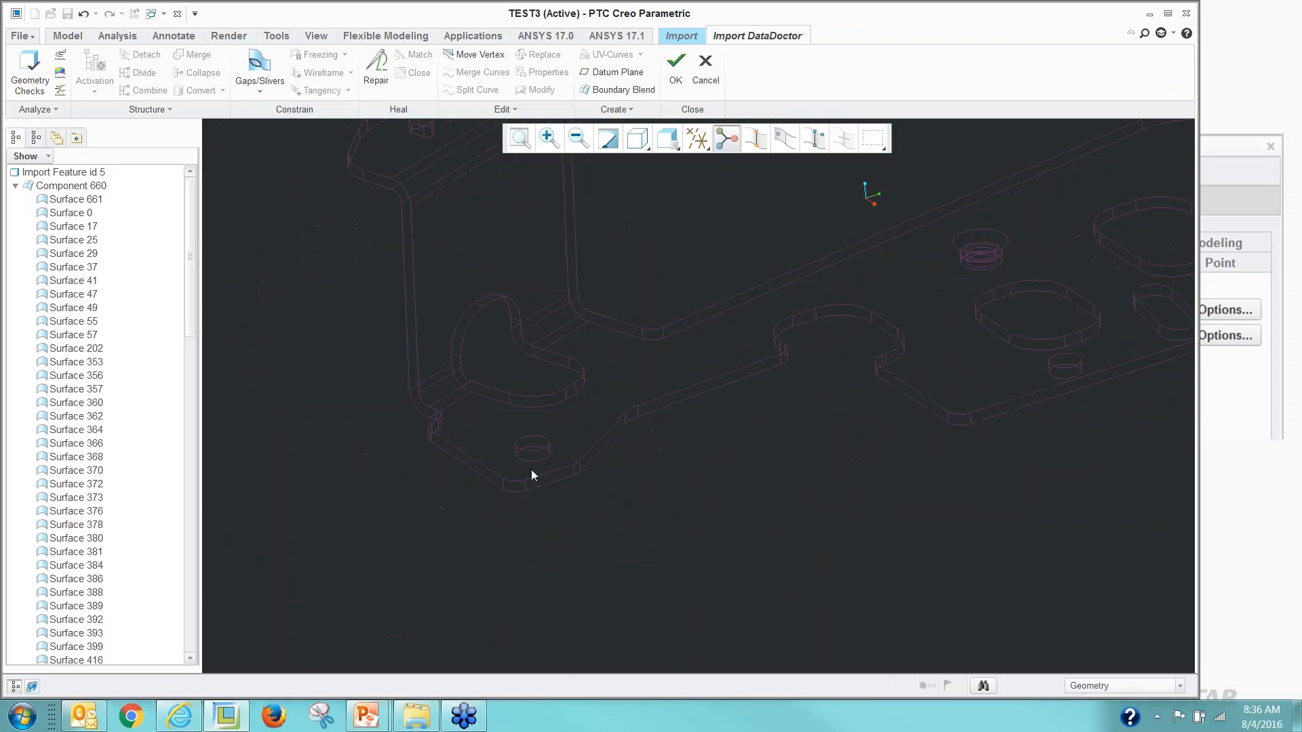
{"action": "scroll", "coordinate": [531, 469], "scroll_direction": "up", "scroll_amount": 5}
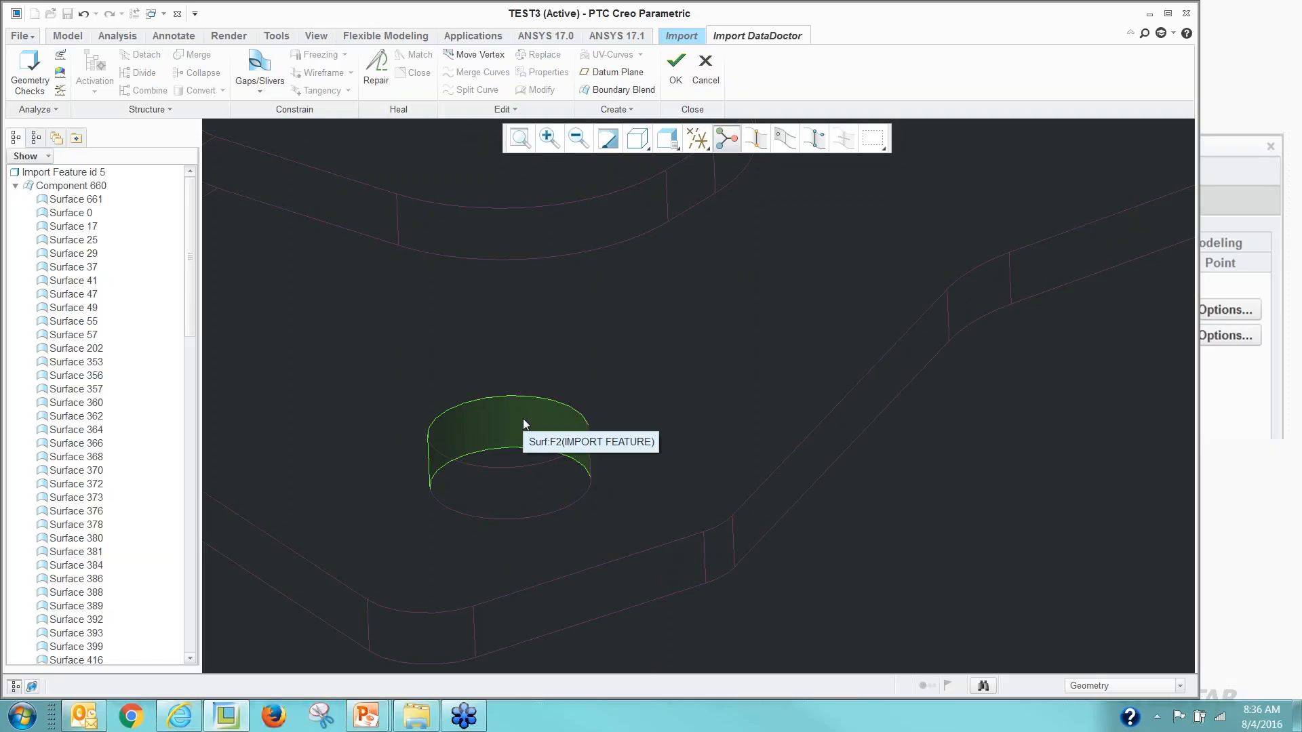
{"action": "left_click", "coordinate": [523, 418]}
{"action": "left_click", "coordinate": [521, 487], "text": "ctrl"}
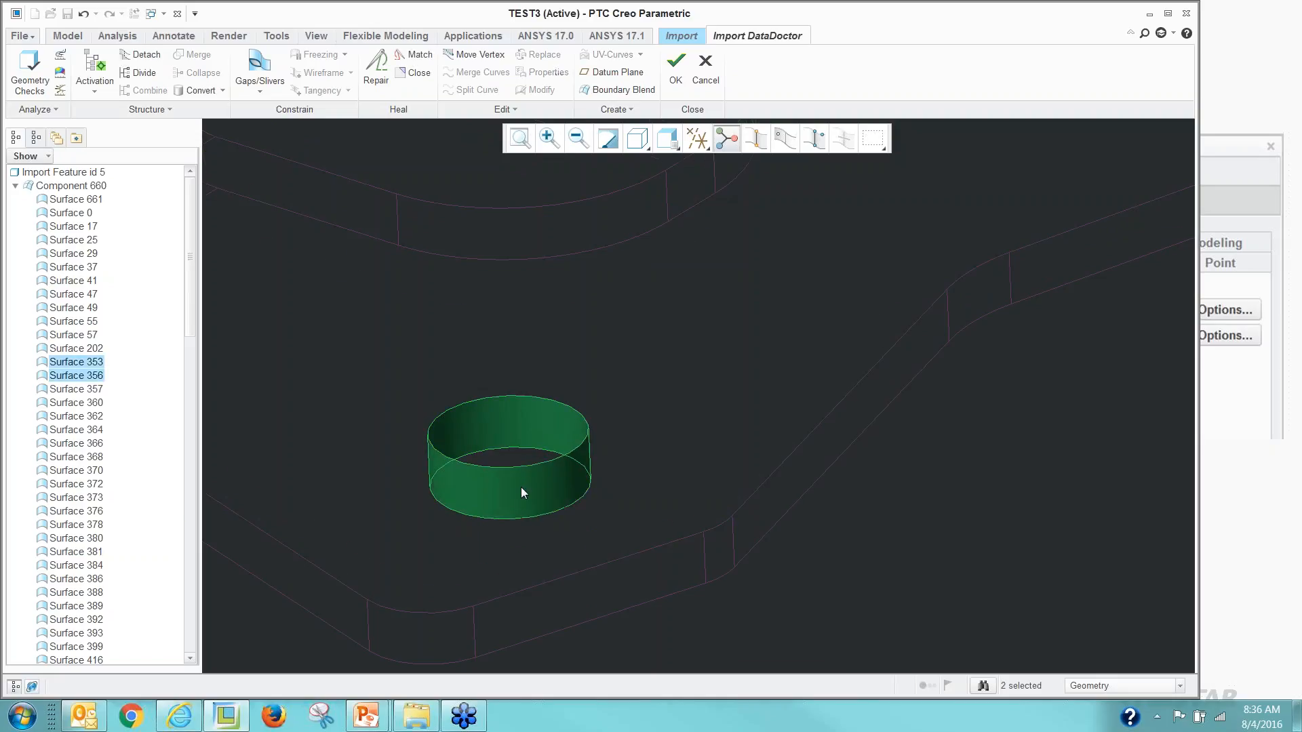
{"action": "scroll", "coordinate": [521, 487], "scroll_direction": "up", "scroll_amount": 3}
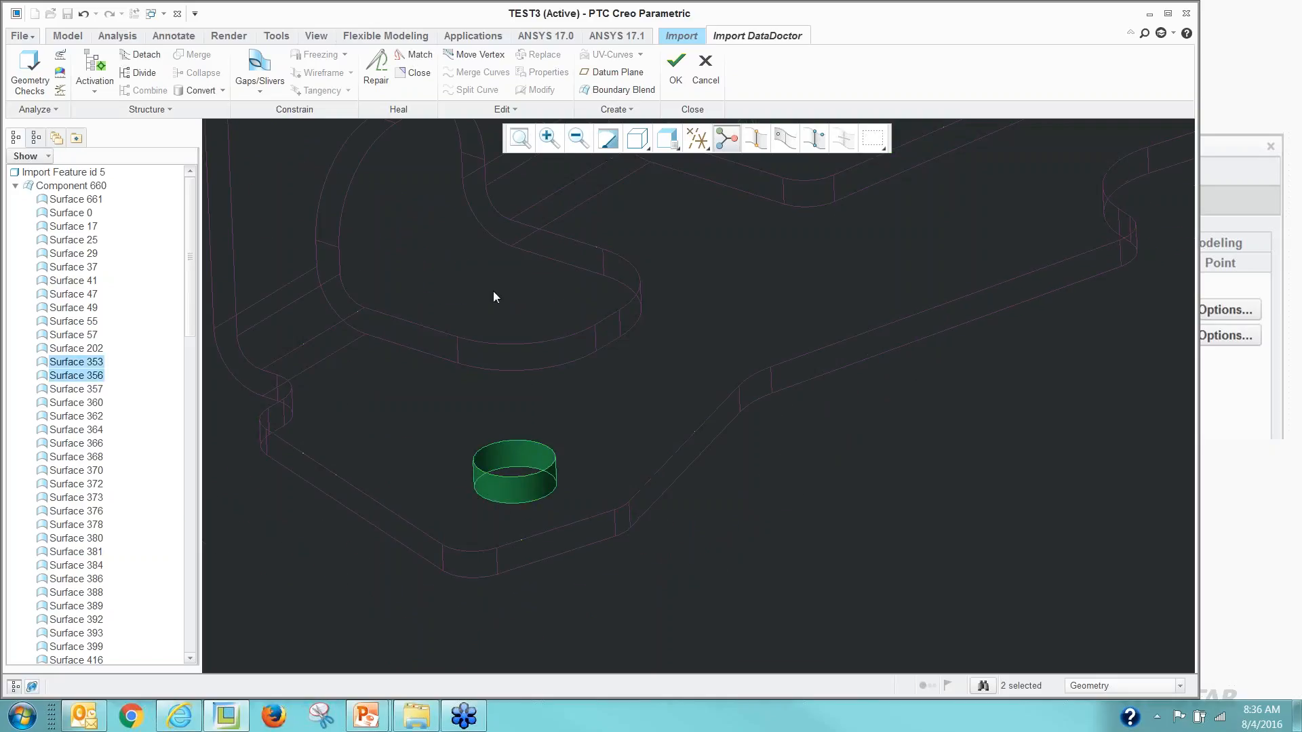
{"action": "left_click", "coordinate": [224, 91]}
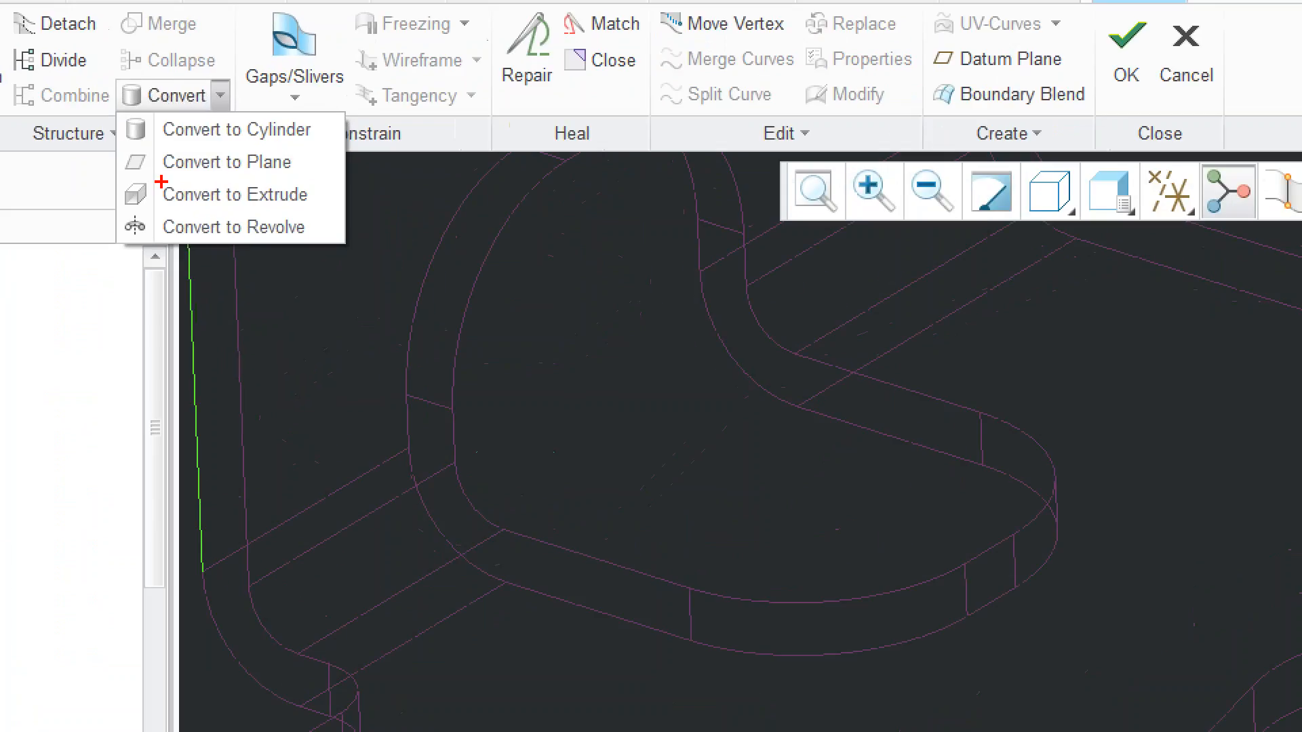
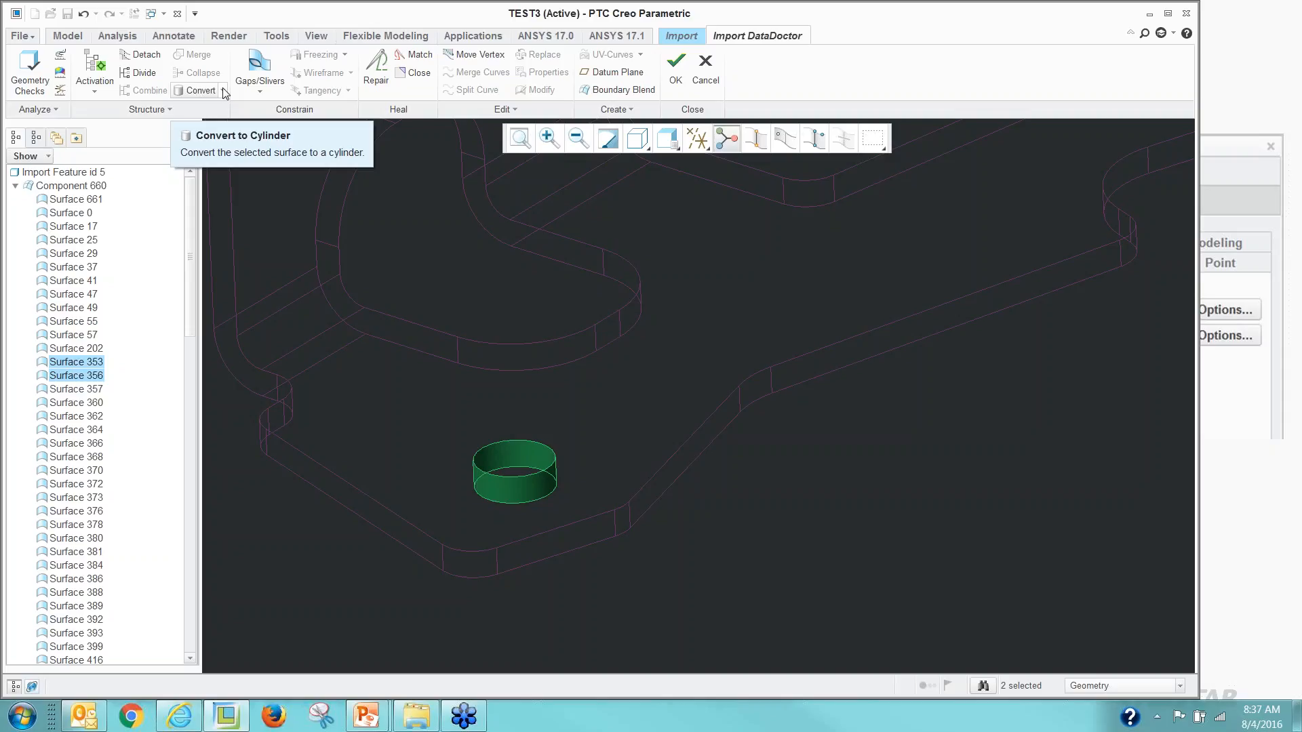
{"action": "left_click", "coordinate": [225, 92]}
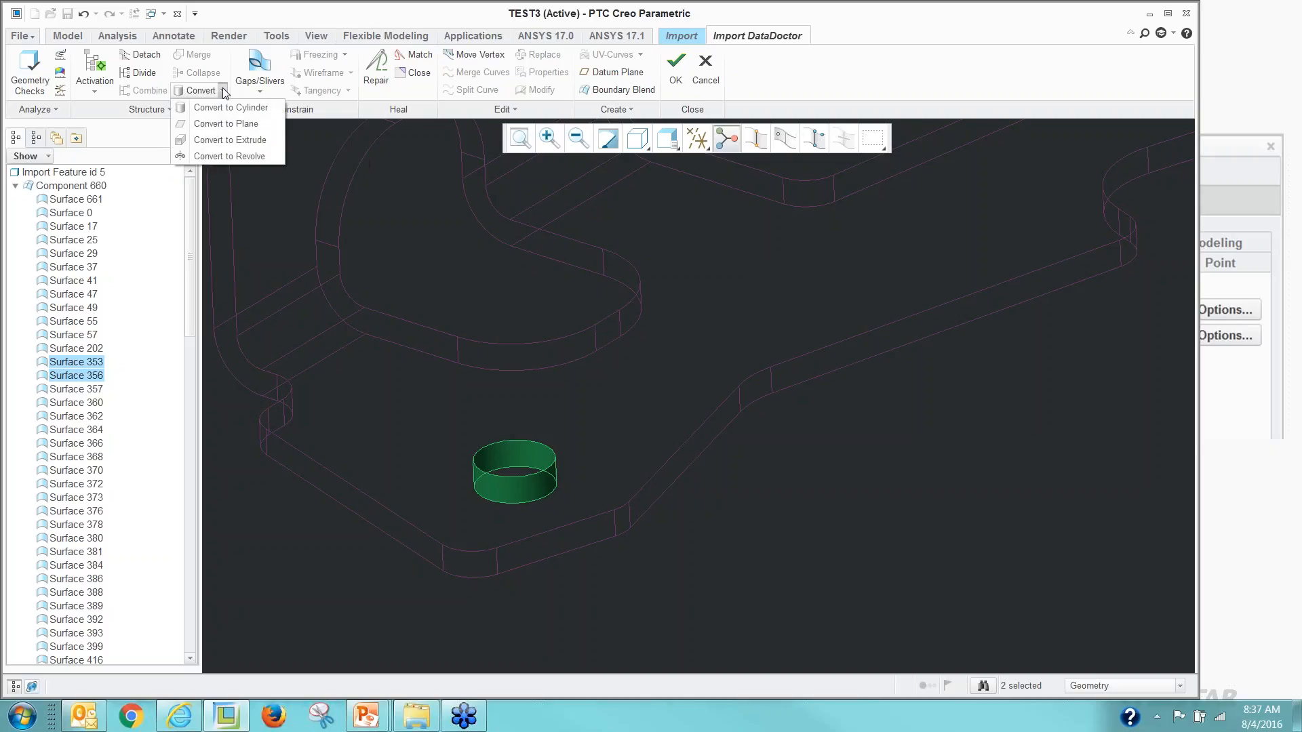
{"action": "left_click", "coordinate": [207, 105]}
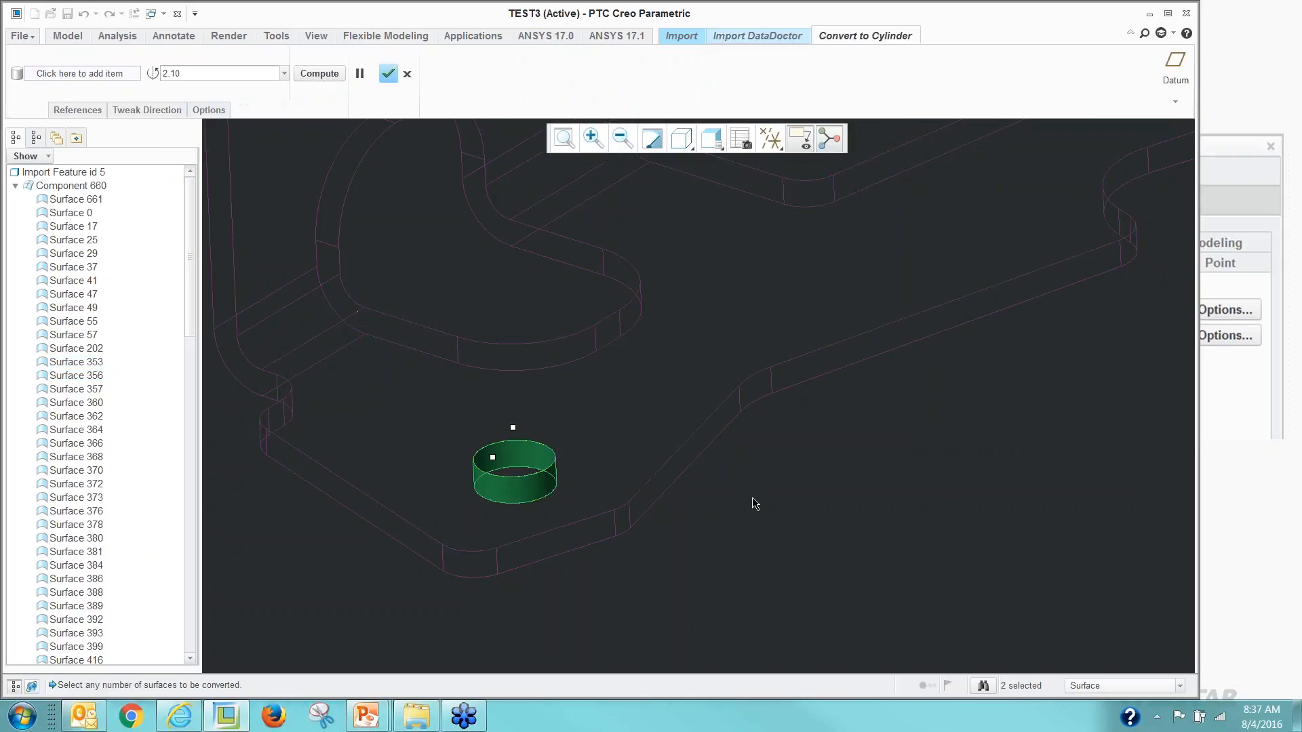
Enlarge the hole's cylinder radius to about 4.19 and complete the conversion.
{"action": "scroll", "coordinate": [751, 497], "scroll_direction": "up", "scroll_amount": 1}
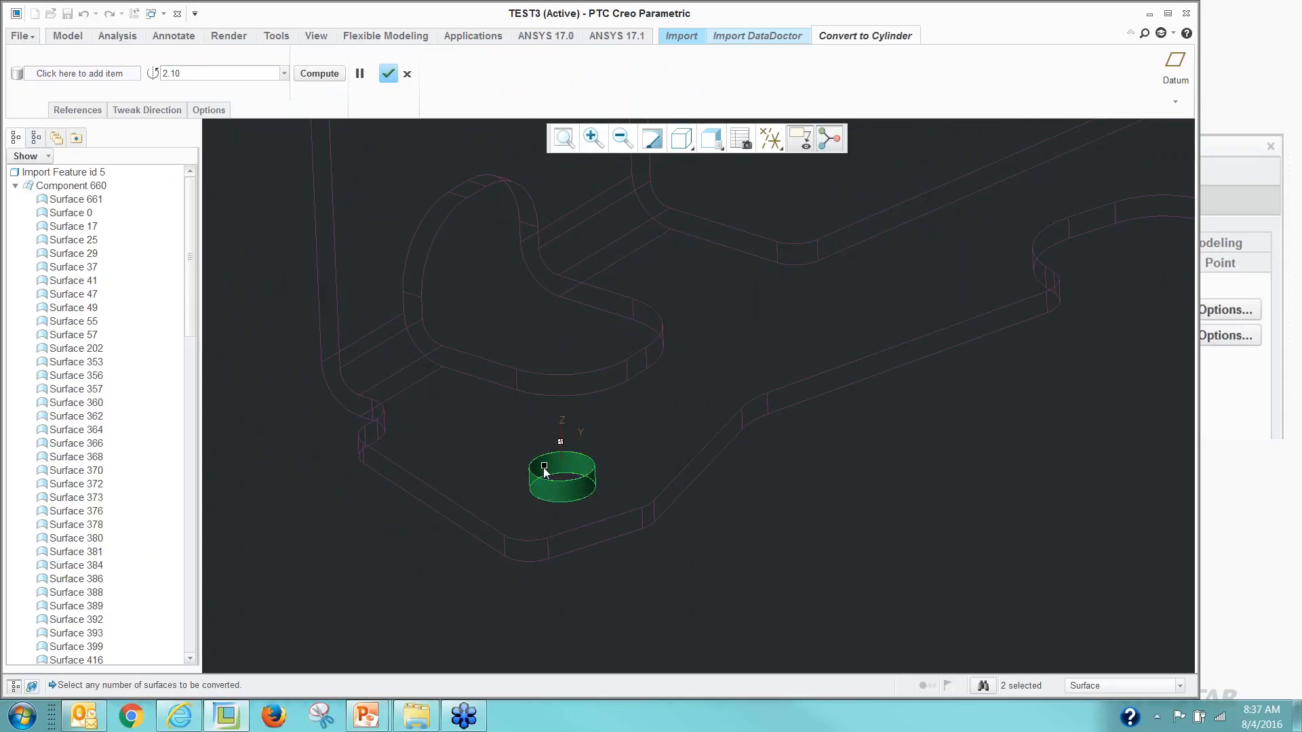
{"action": "left_click_drag", "start_coordinate": [545, 468], "coordinate": [525, 454]}
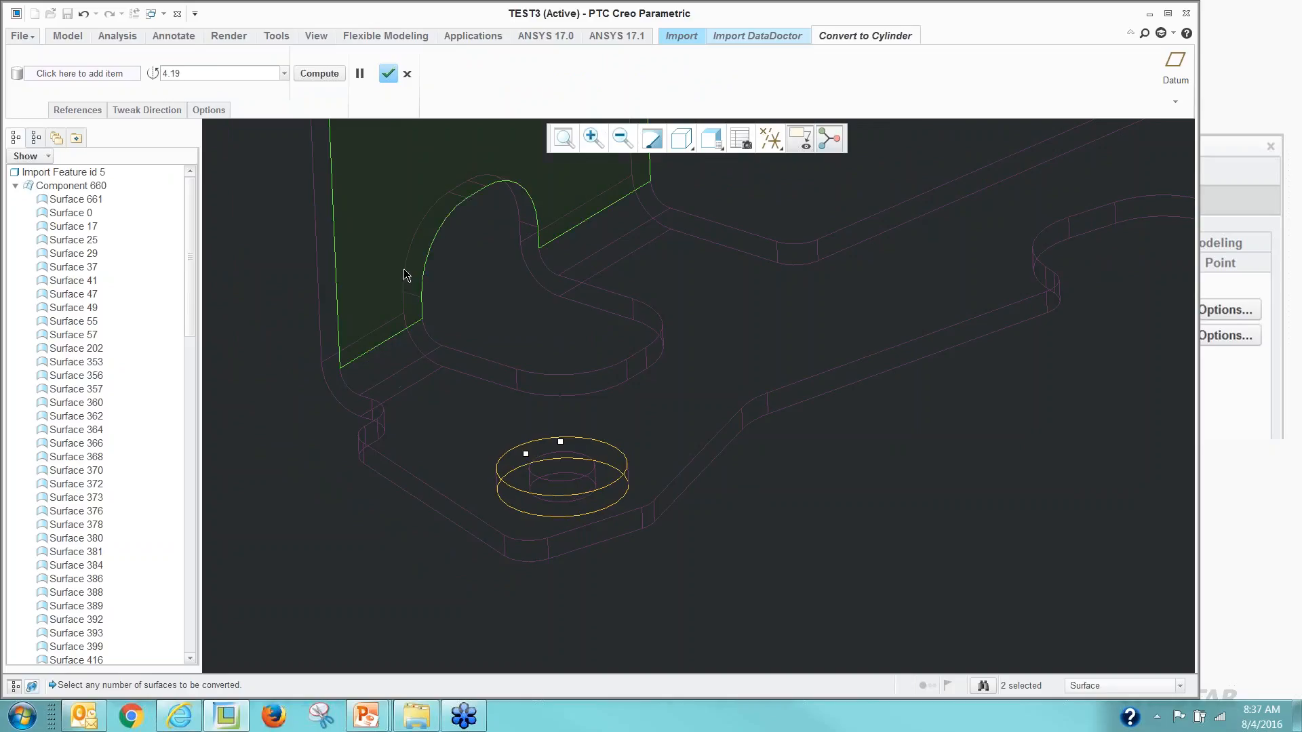
{"action": "left_click", "coordinate": [388, 73]}
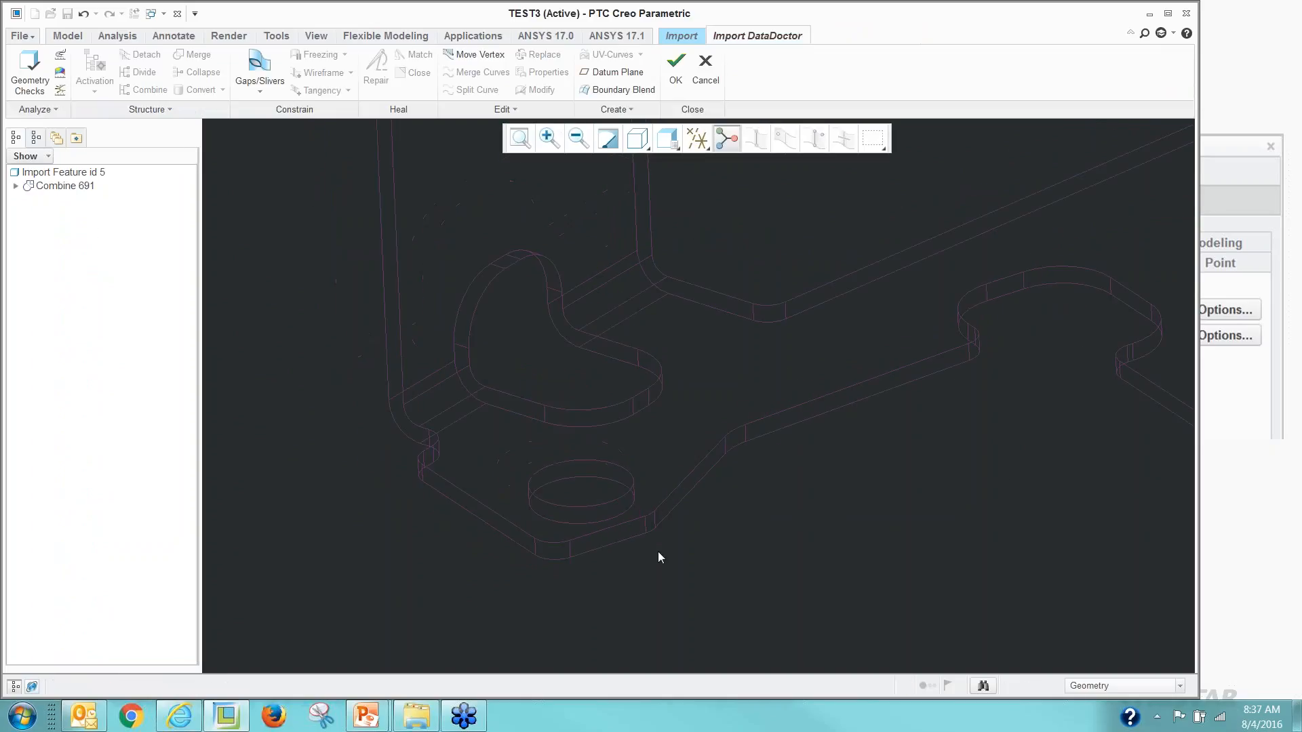
Select the five connected side surfaces along the outer rim of the raised flange.
{"action": "scroll", "coordinate": [651, 539], "scroll_direction": "down", "scroll_amount": 5}
{"action": "middle_click_drag", "start_coordinate": [378, 386], "coordinate": [501, 400]}
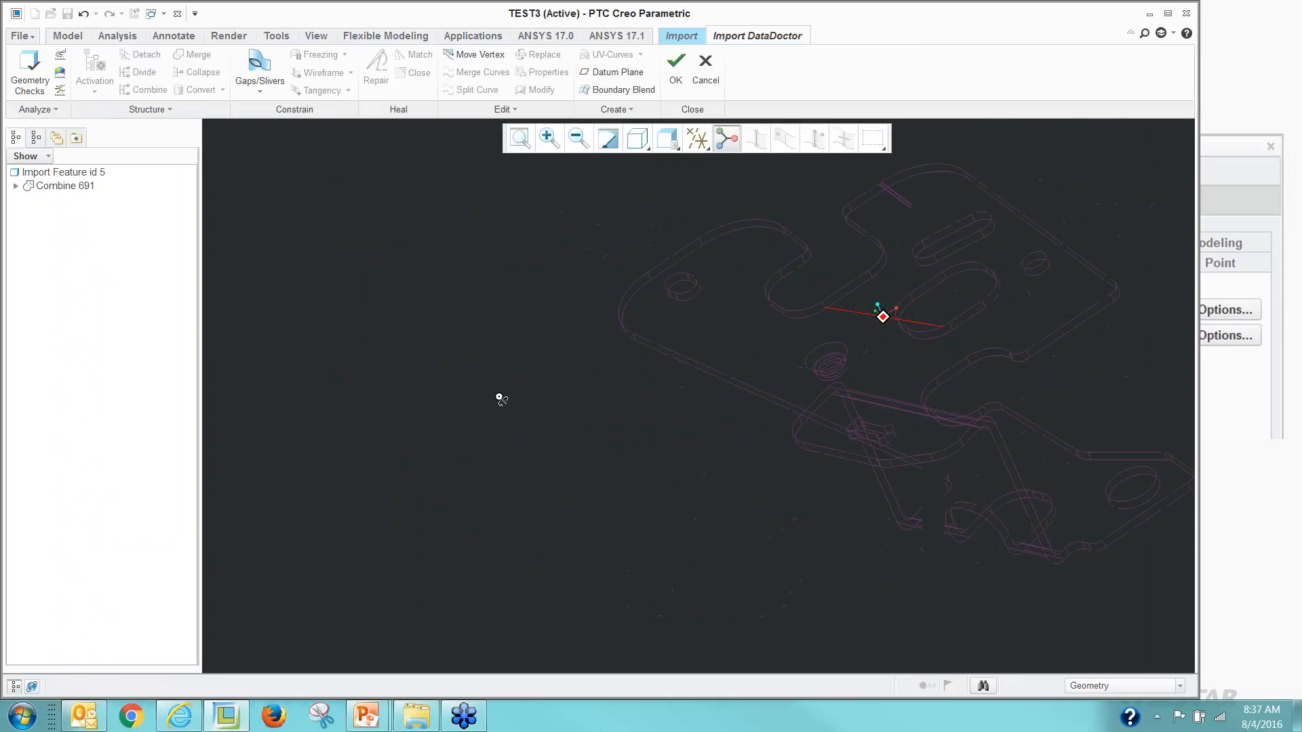
{"action": "scroll", "coordinate": [501, 400], "scroll_direction": "down", "scroll_amount": 3}
{"action": "middle_click_drag", "start_coordinate": [686, 523], "coordinate": [744, 497]}
{"action": "scroll", "coordinate": [701, 444], "scroll_direction": "up", "scroll_amount": 5}
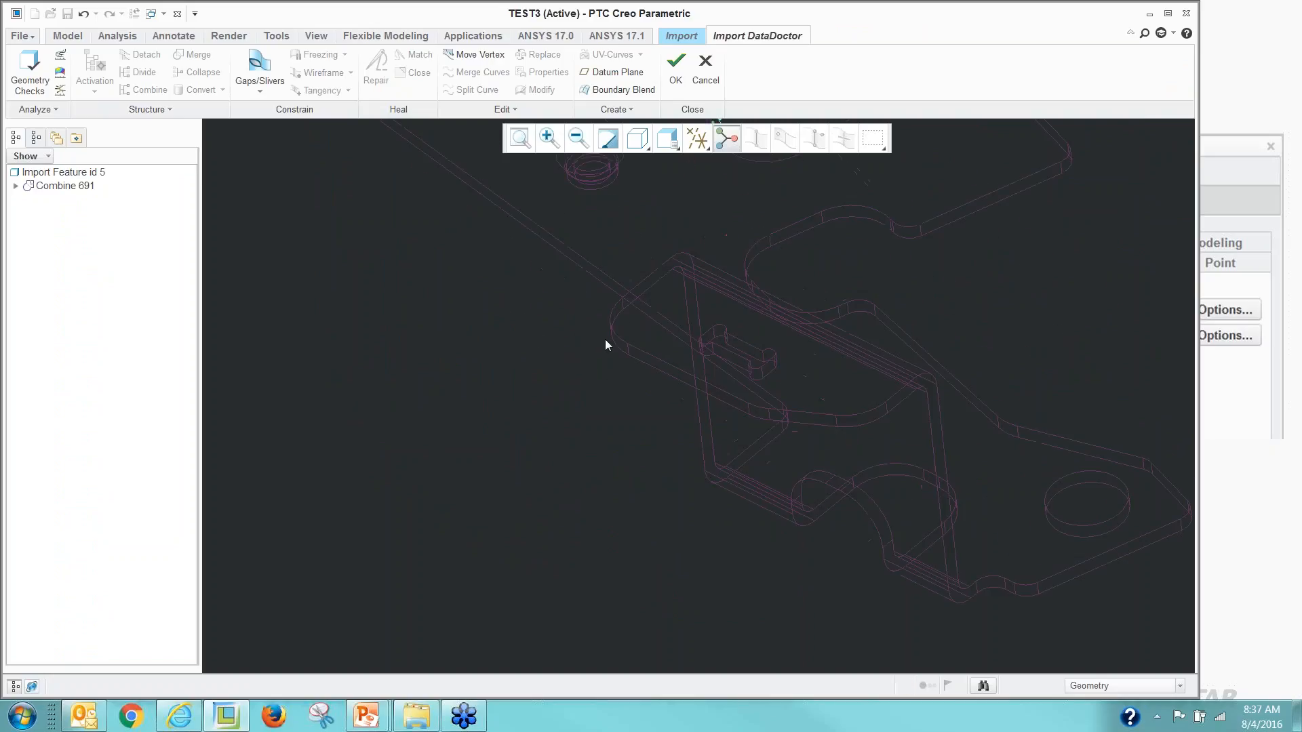
{"action": "scroll", "coordinate": [600, 482], "scroll_direction": "down", "scroll_amount": 2}
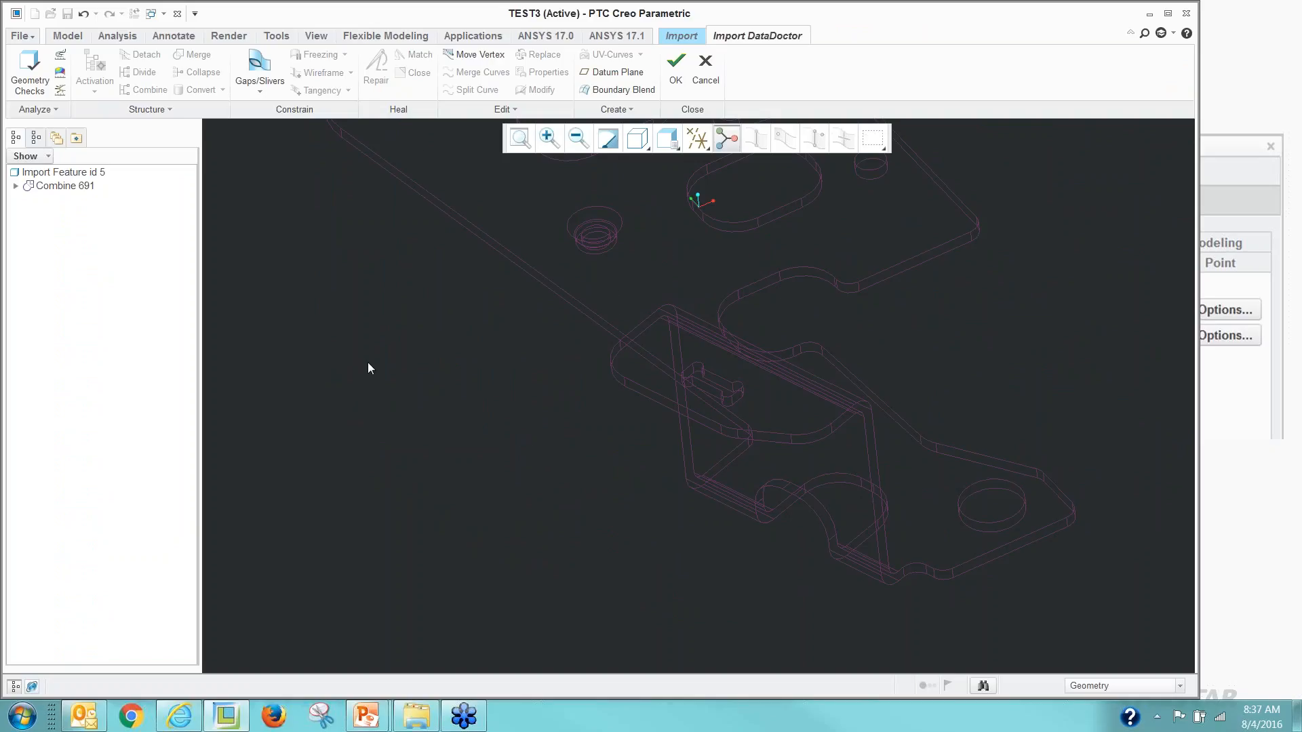
{"action": "scroll", "coordinate": [807, 450], "scroll_direction": "up", "scroll_amount": 5}
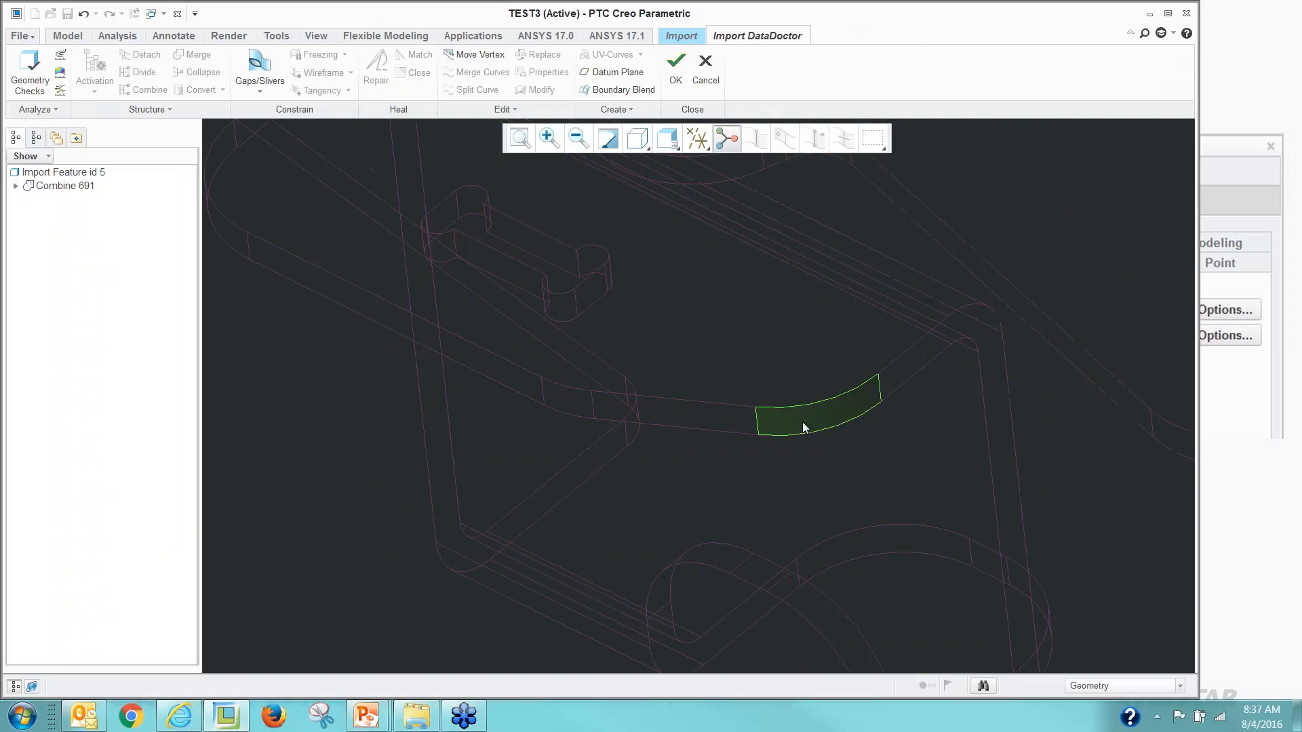
{"action": "left_click", "coordinate": [803, 422]}
{"action": "left_click", "coordinate": [707, 415], "text": "ctrl"}
{"action": "left_click", "coordinate": [563, 400], "text": "ctrl"}
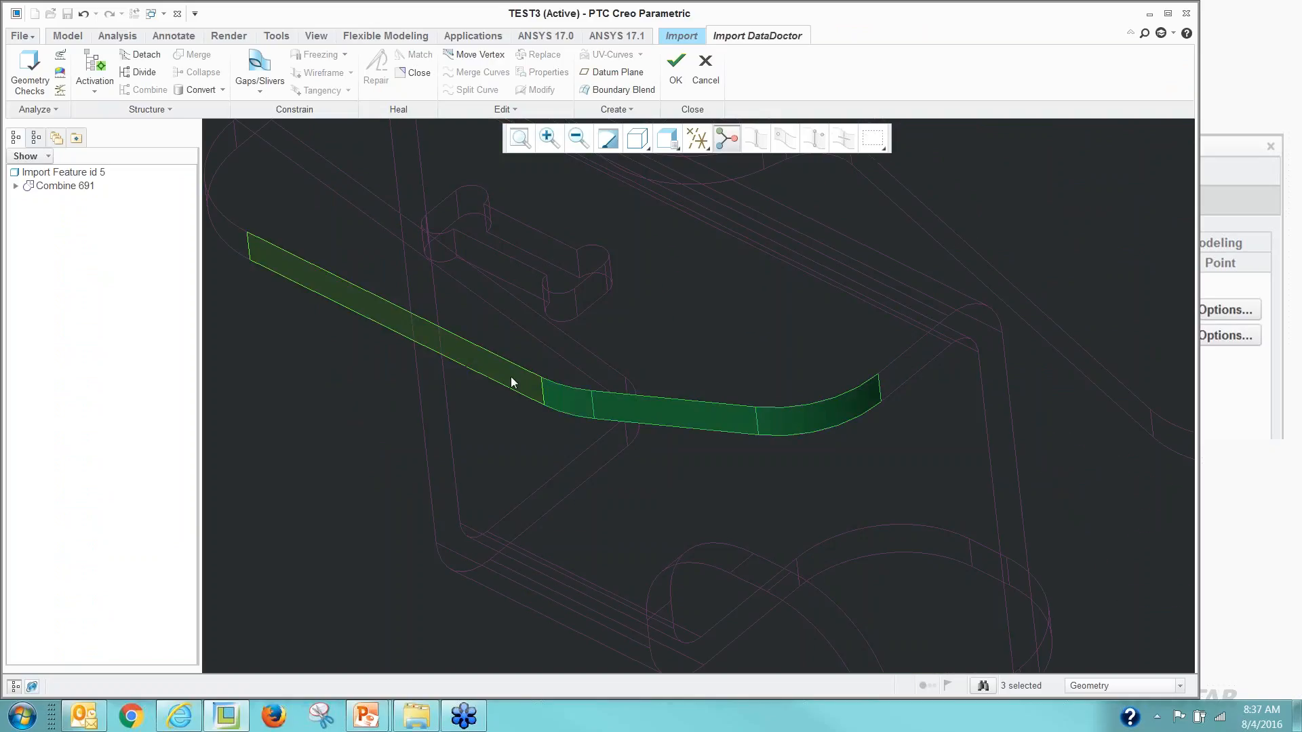
{"action": "left_click", "coordinate": [511, 382], "text": "ctrl"}
{"action": "scroll", "coordinate": [680, 448], "scroll_direction": "down", "scroll_amount": 4}
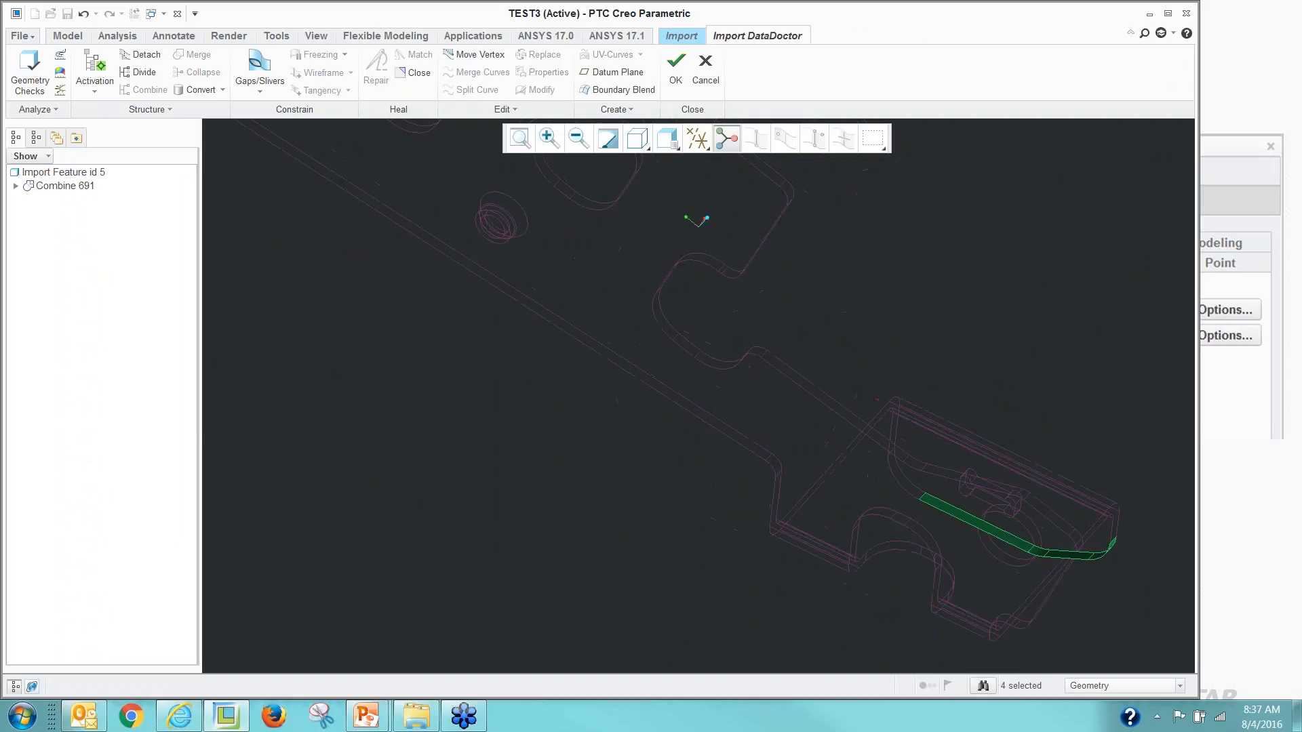
{"action": "scroll", "coordinate": [942, 504], "scroll_direction": "up", "scroll_amount": 4}
{"action": "left_click", "coordinate": [860, 458], "text": "ctrl"}
{"action": "scroll", "coordinate": [667, 365], "scroll_direction": "down", "scroll_amount": 2}
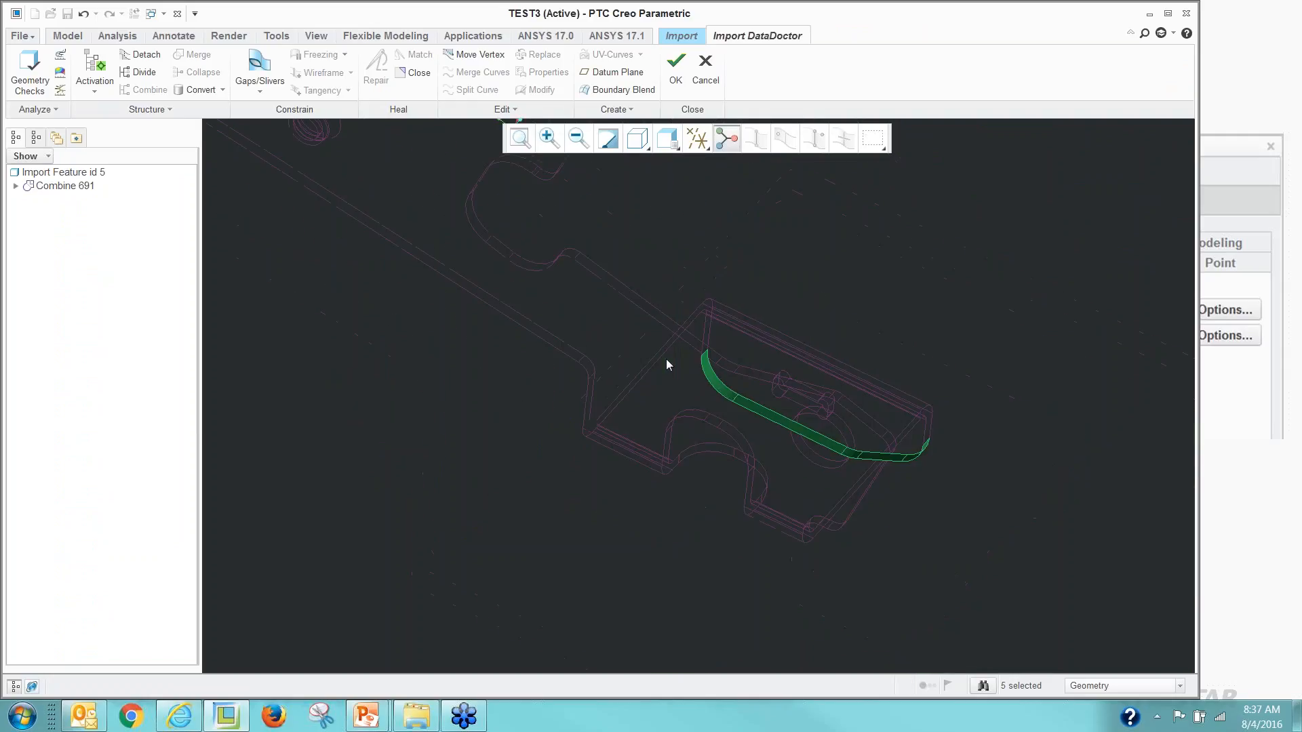
Convert the five selected rim surfaces to an extrude.
{"action": "mouse_move", "coordinate": [666, 365]}
{"action": "middle_mouse_down"}
{"action": "mouse_move", "coordinate": [748, 551]}
{"action": "mouse_move", "coordinate": [753, 479]}
{"action": "mouse_move", "coordinate": [730, 486]}
{"action": "mouse_move", "coordinate": [666, 396]}
{"action": "middle_mouse_up"}
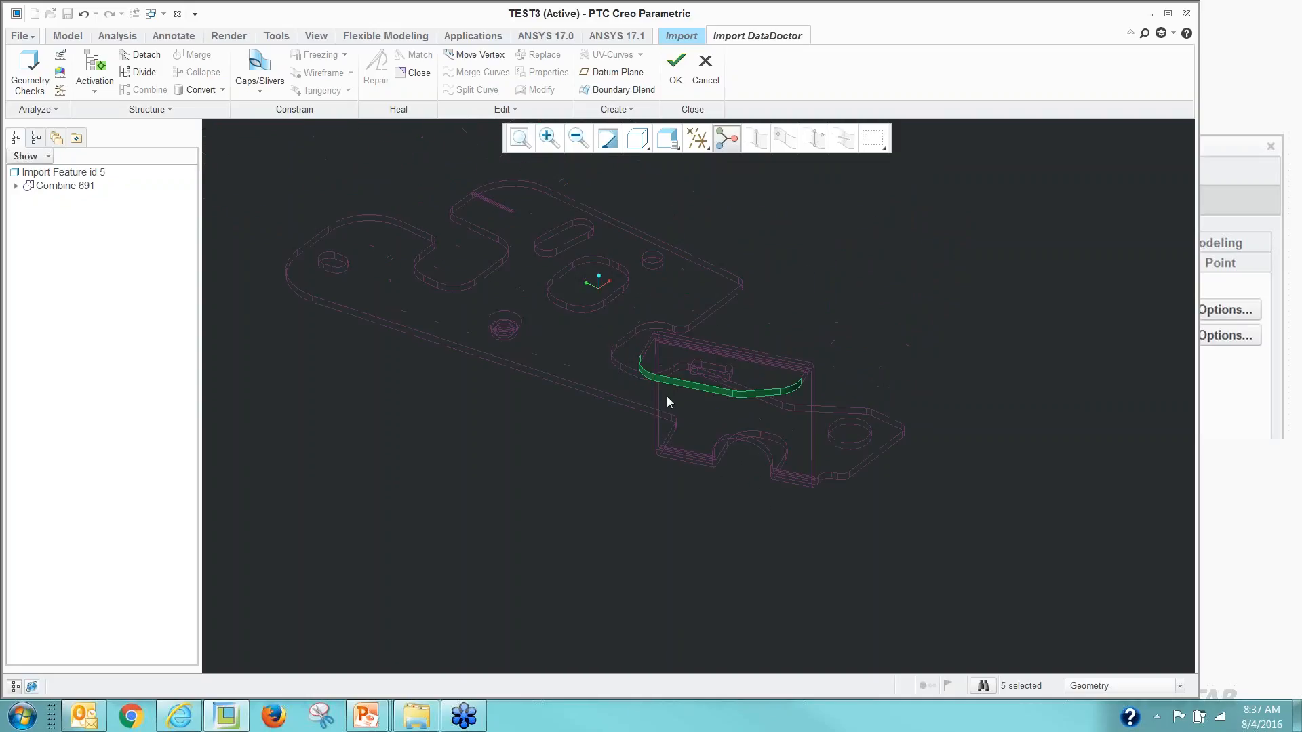
{"action": "scroll", "coordinate": [666, 396], "scroll_direction": "up", "scroll_amount": 2}
{"action": "scroll", "coordinate": [721, 526], "scroll_direction": "down", "scroll_amount": 2}
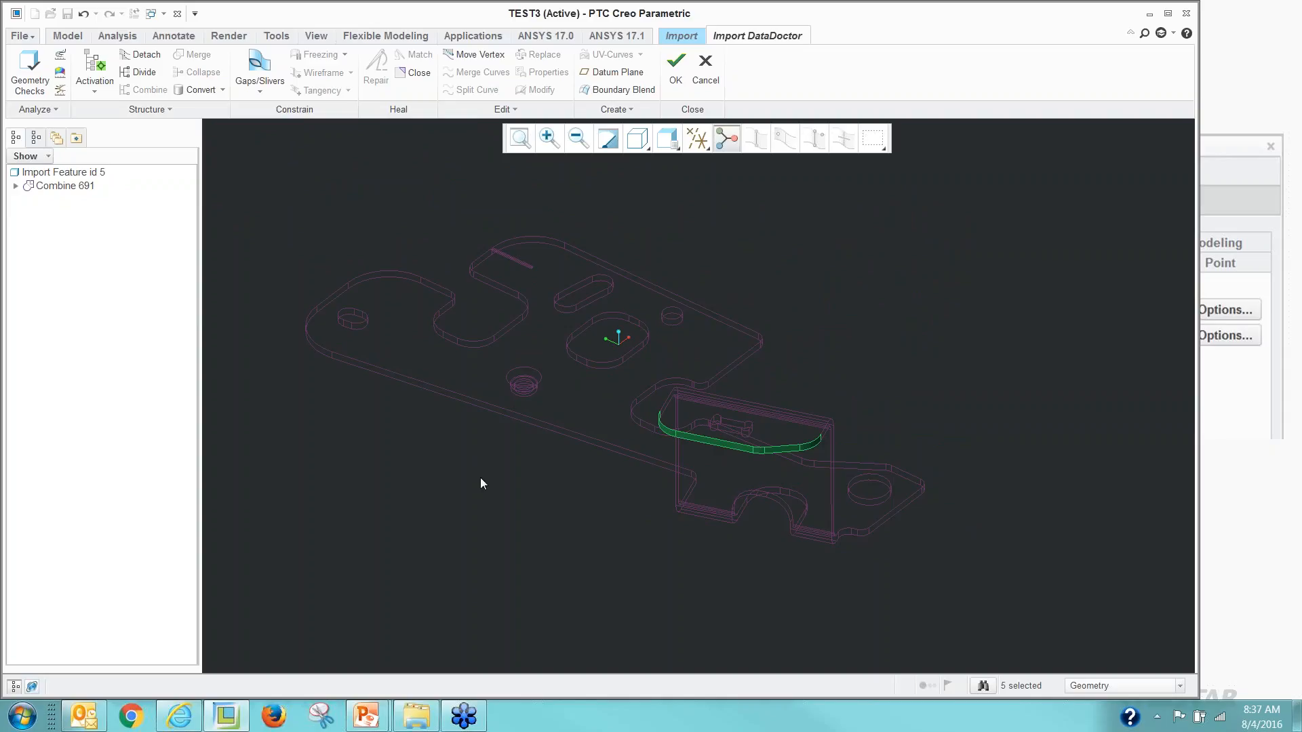
{"action": "left_click", "coordinate": [223, 91]}
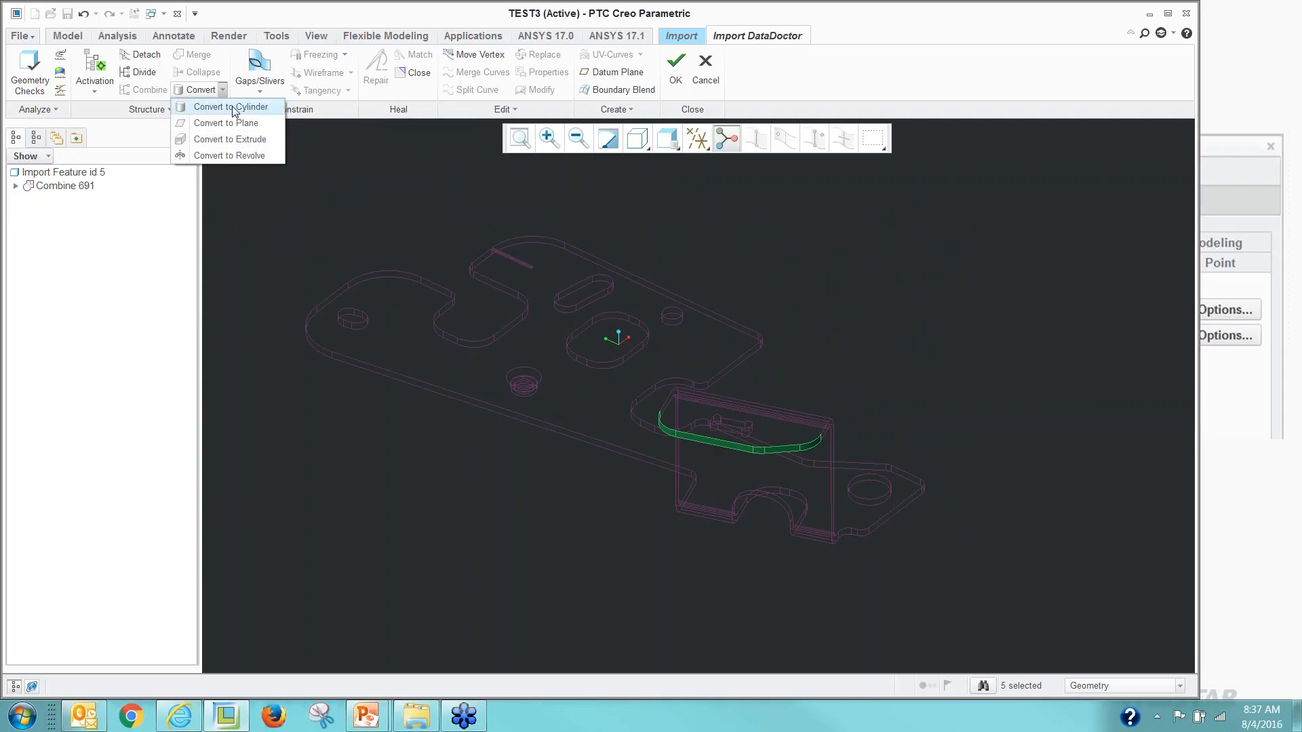
{"action": "left_click", "coordinate": [235, 142]}
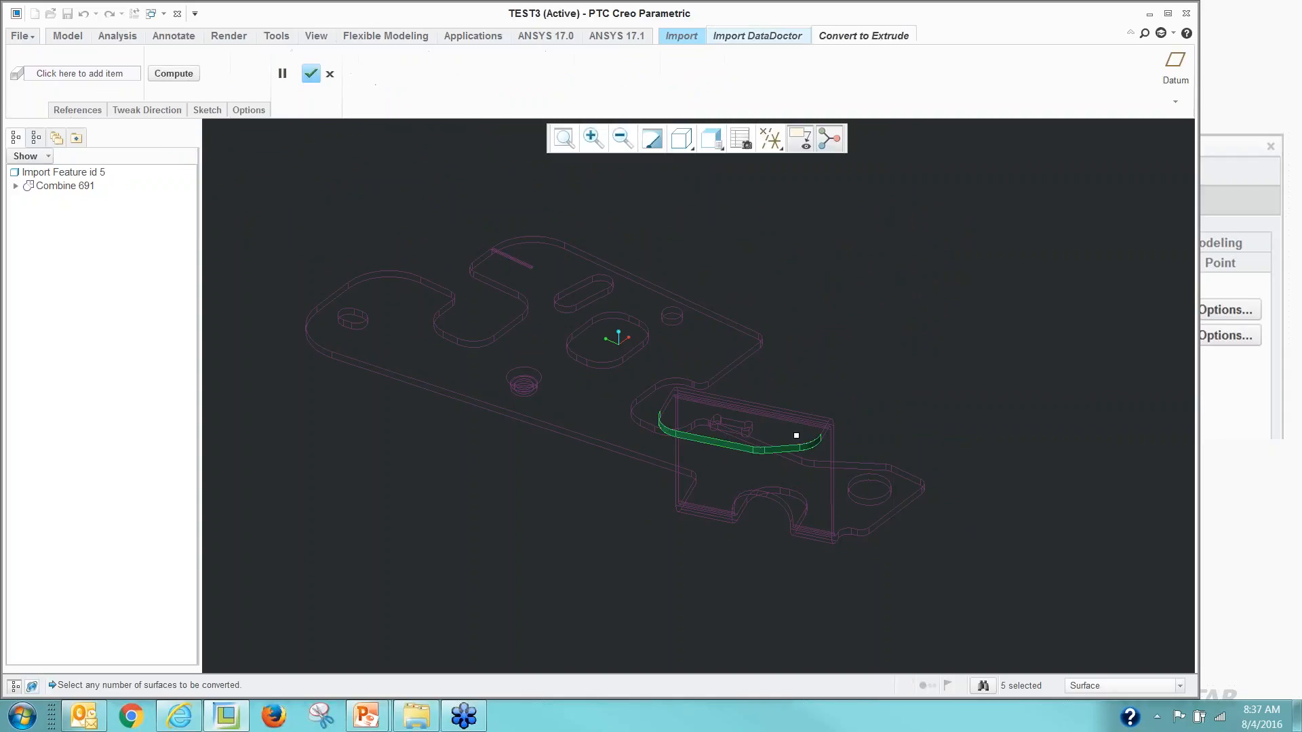
{"action": "middle_click", "coordinate": [384, 490]}
Create a datum plane offset about 14.10 outward from the raised flange's long flat rim surface and display datum planes.
{"action": "scroll", "coordinate": [690, 458], "scroll_direction": "down", "scroll_amount": 3}
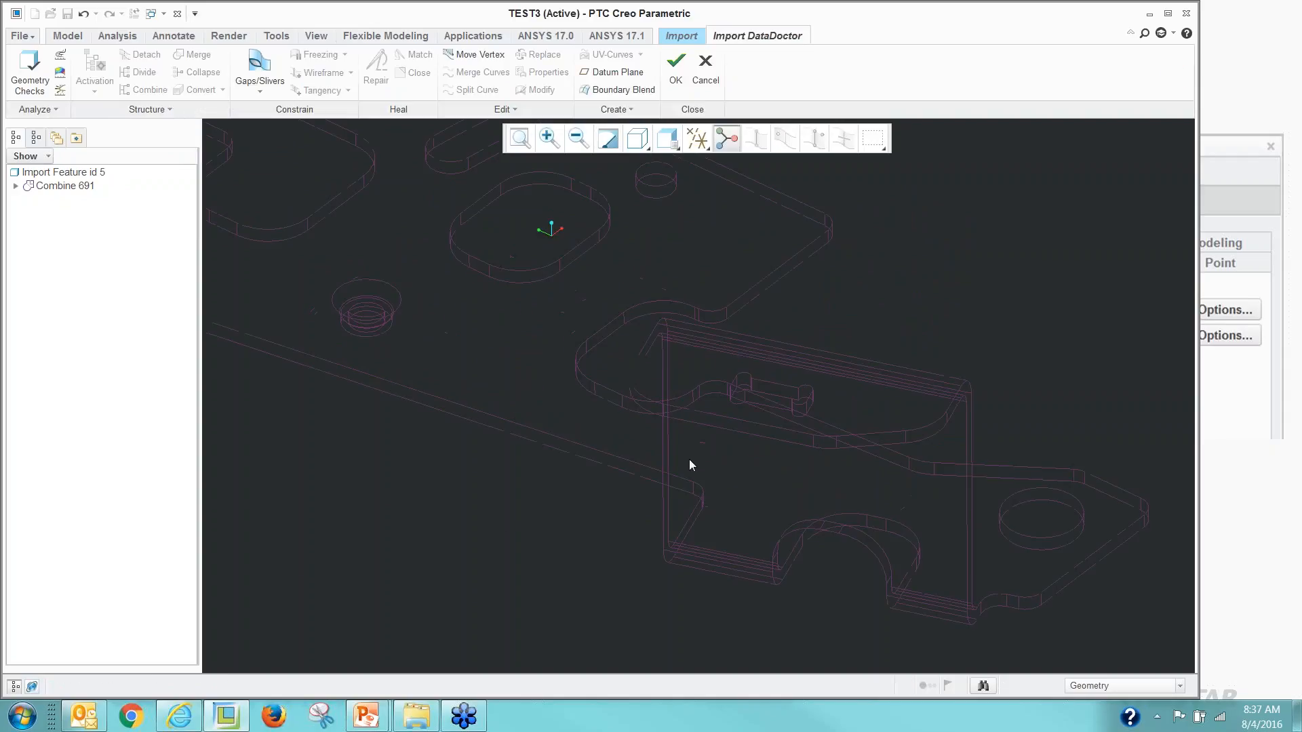
{"action": "scroll", "coordinate": [689, 458], "scroll_direction": "up", "scroll_amount": 2}
{"action": "scroll", "coordinate": [753, 466], "scroll_direction": "down", "scroll_amount": 4}
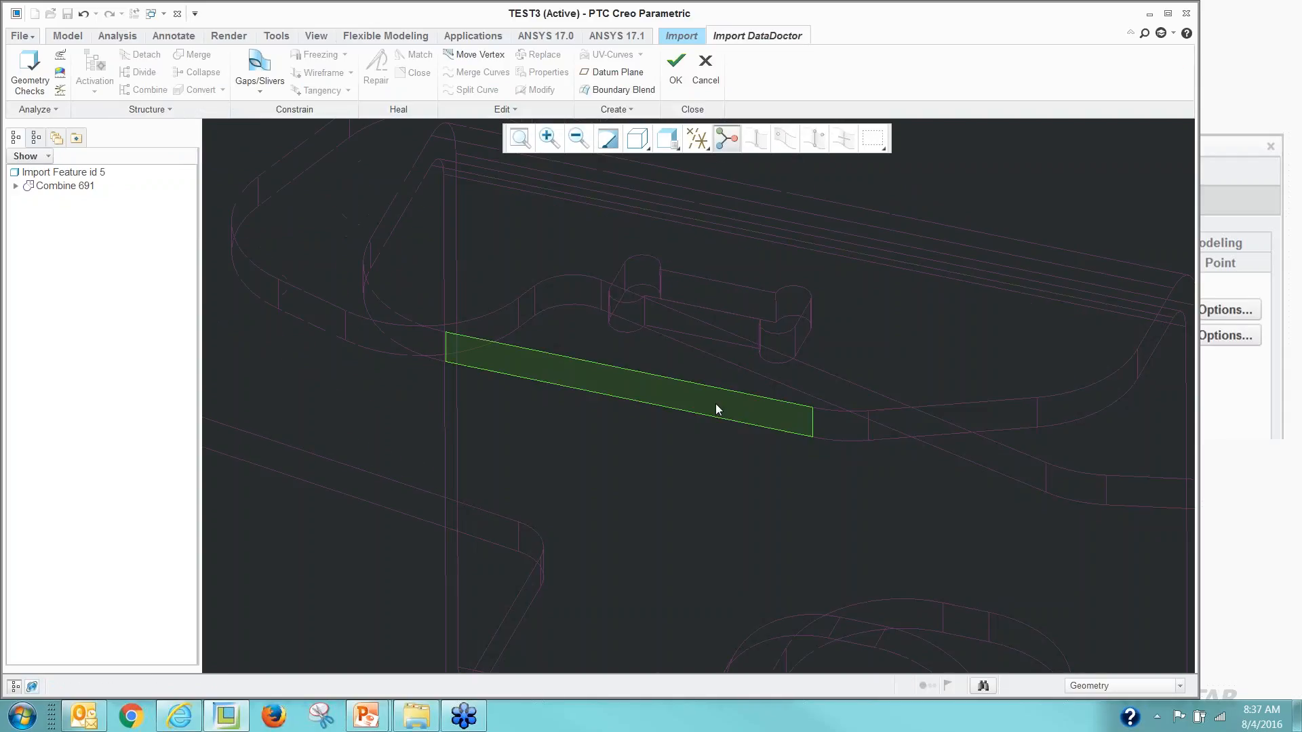
{"action": "left_click", "coordinate": [715, 404]}
{"action": "scroll", "coordinate": [729, 501], "scroll_direction": "up", "scroll_amount": 6}
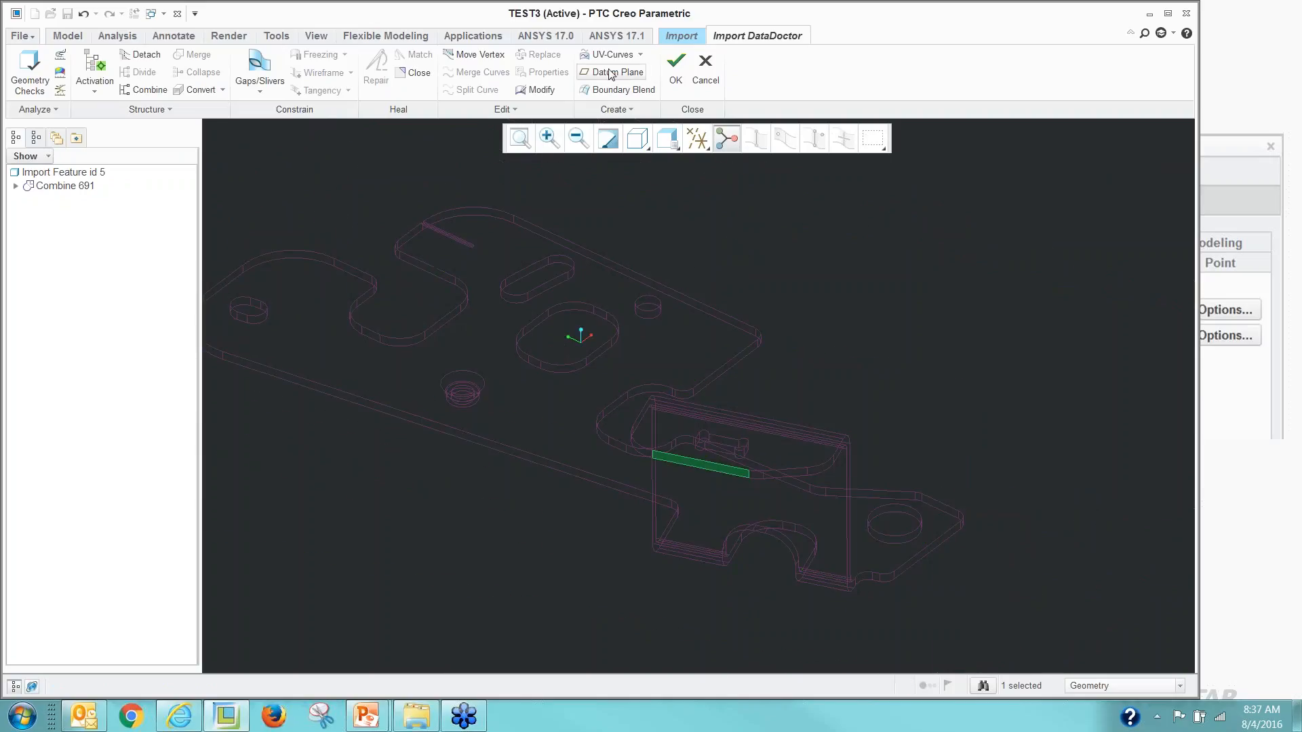
{"action": "left_click", "coordinate": [612, 72]}
{"action": "scroll", "coordinate": [862, 379], "scroll_direction": "up", "scroll_amount": 2}
{"action": "left_click_drag", "start_coordinate": [668, 439], "coordinate": [654, 466]}
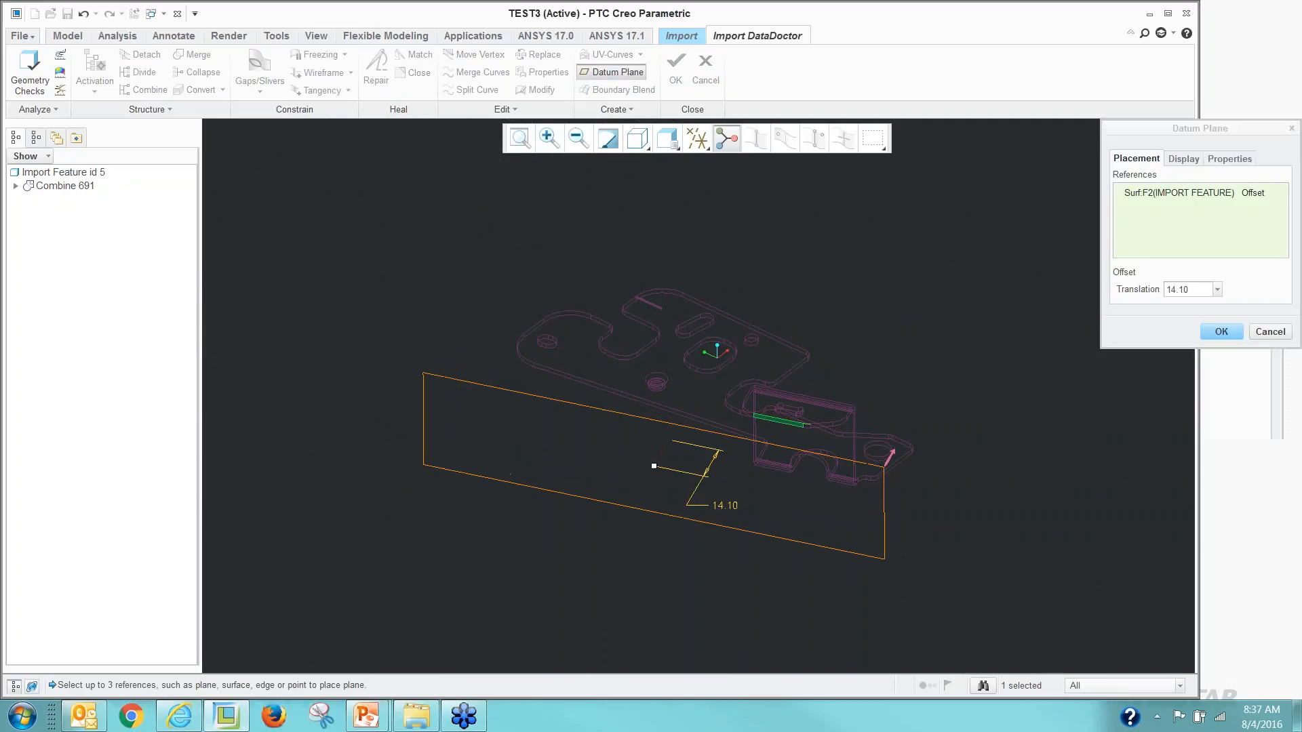
{"action": "left_click", "coordinate": [1221, 331]}
{"action": "left_click", "coordinate": [1027, 334]}
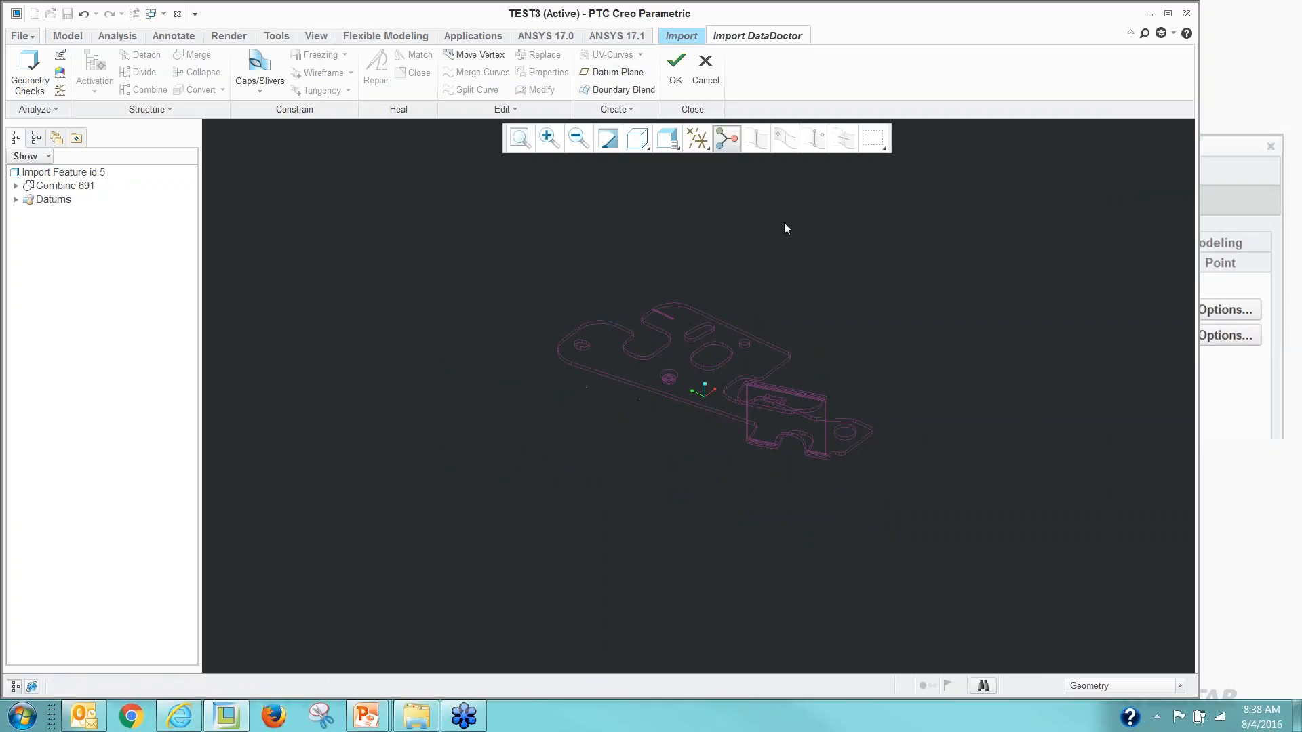
{"action": "left_click", "coordinate": [701, 145]}
{"action": "left_click", "coordinate": [729, 232]}
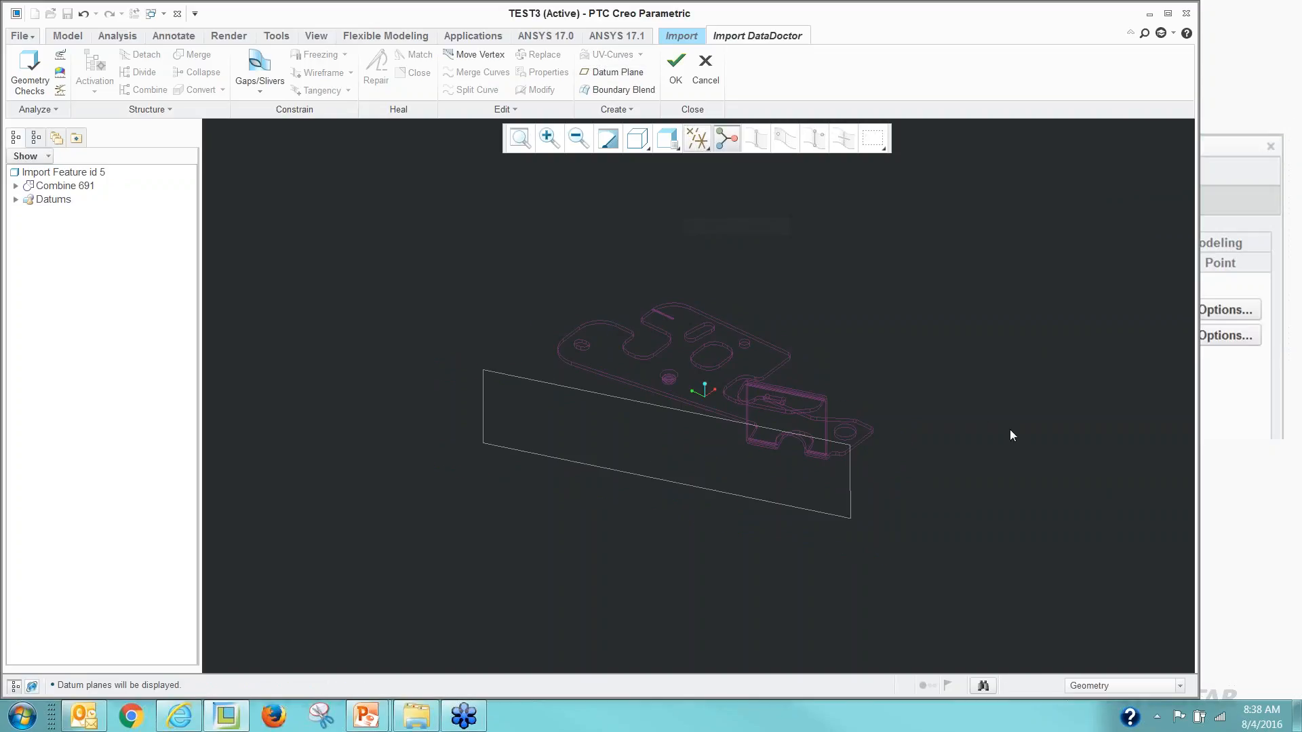
Start a Transform on the long flat rim surface of the raised flange.
{"action": "scroll", "coordinate": [893, 445], "scroll_direction": "up", "scroll_amount": 2}
{"action": "scroll", "coordinate": [682, 366], "scroll_direction": "up", "scroll_amount": 3}
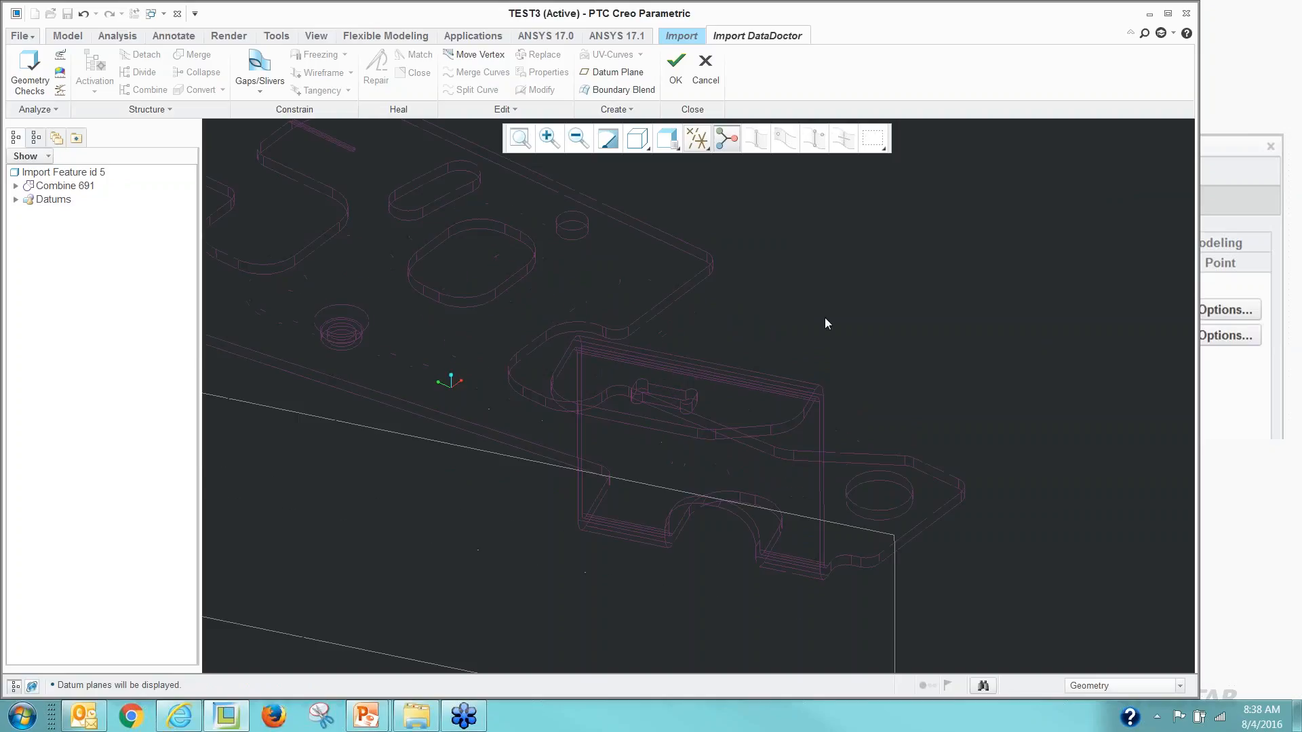
{"action": "scroll", "coordinate": [619, 457], "scroll_direction": "up", "scroll_amount": 5}
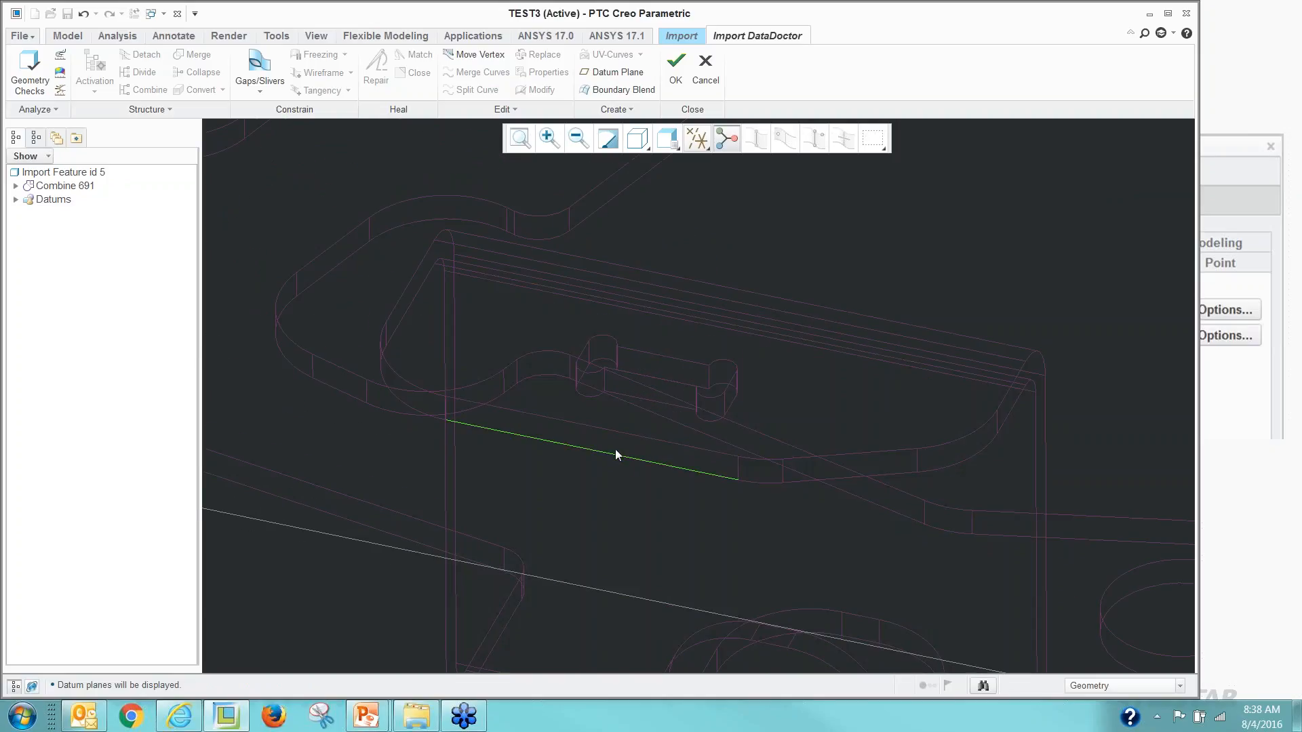
{"action": "left_click", "coordinate": [616, 446]}
{"action": "scroll", "coordinate": [615, 446], "scroll_direction": "down", "scroll_amount": 5}
{"action": "right_click", "coordinate": [930, 314]}
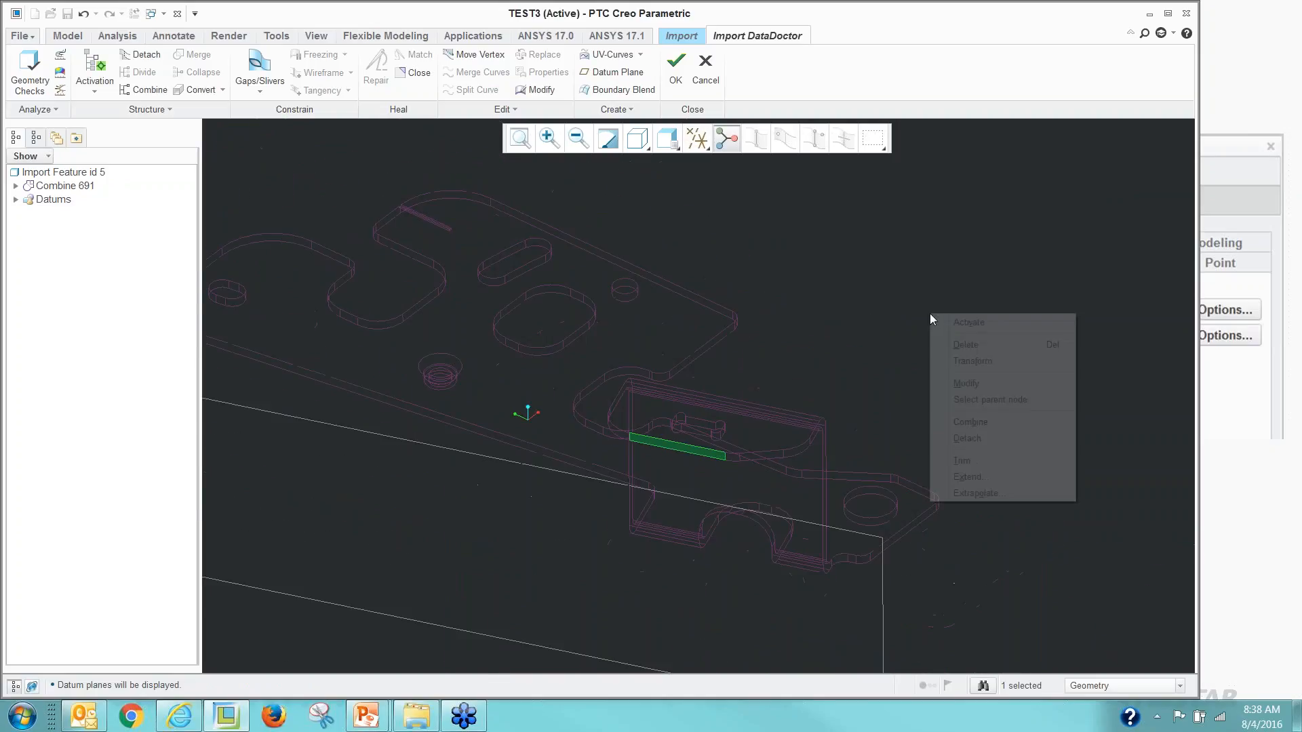
{"action": "left_click", "coordinate": [972, 360]}
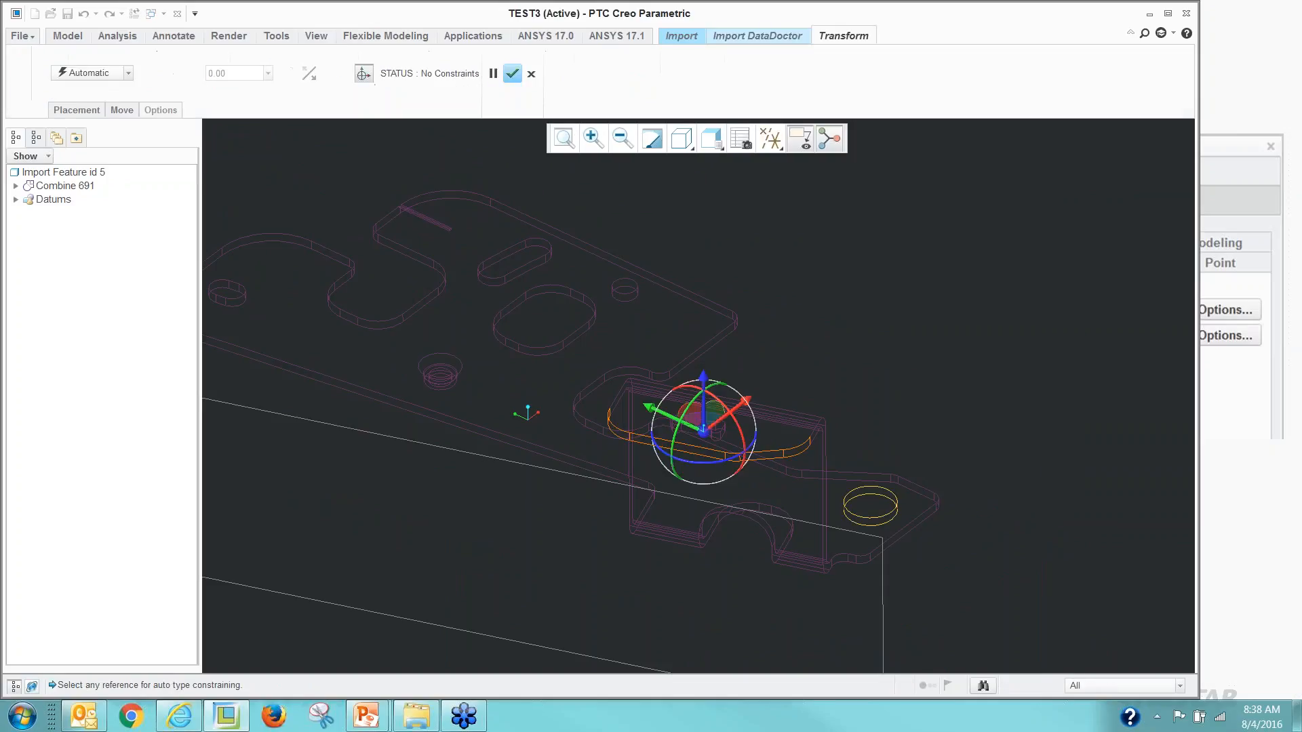
Constrain the long flat rim surface Coincident to the offset datum plane and complete the Transform.
{"action": "scroll", "coordinate": [922, 320], "scroll_direction": "down", "scroll_amount": 5}
{"action": "left_click", "coordinate": [689, 364]}
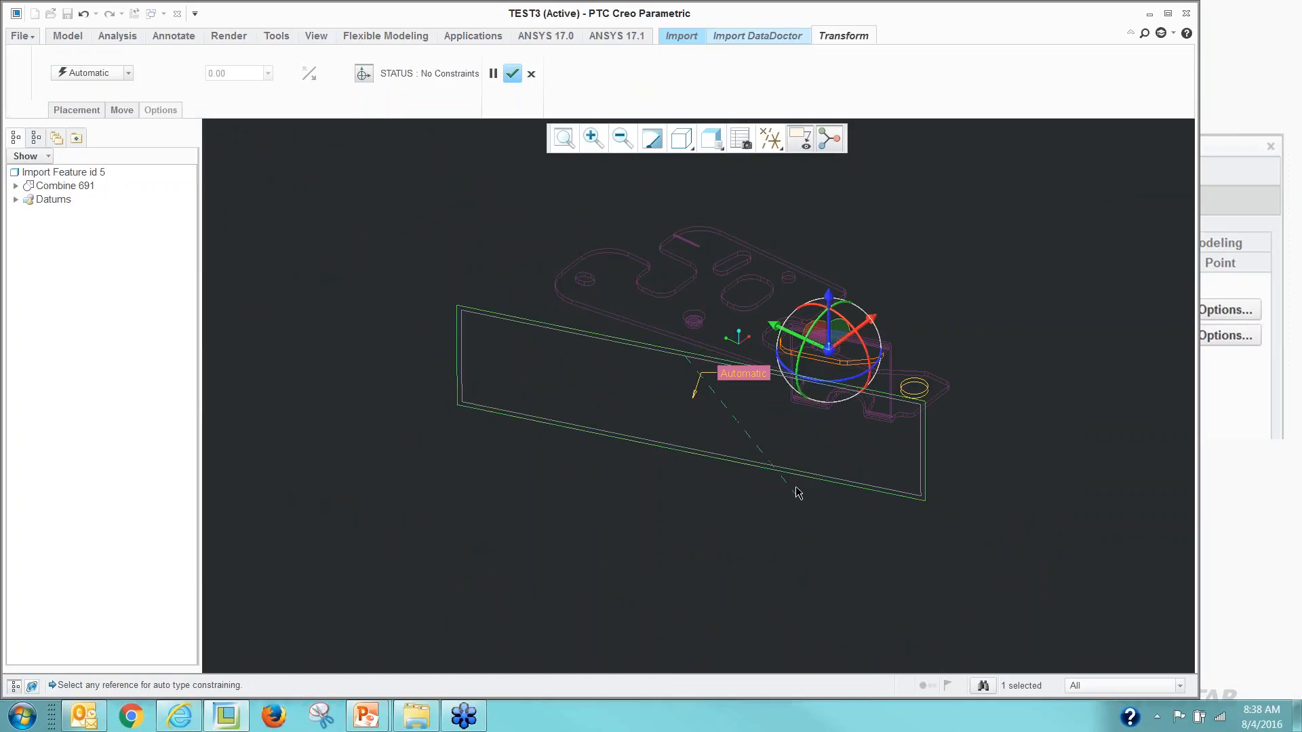
{"action": "scroll", "coordinate": [759, 326], "scroll_direction": "up", "scroll_amount": 5}
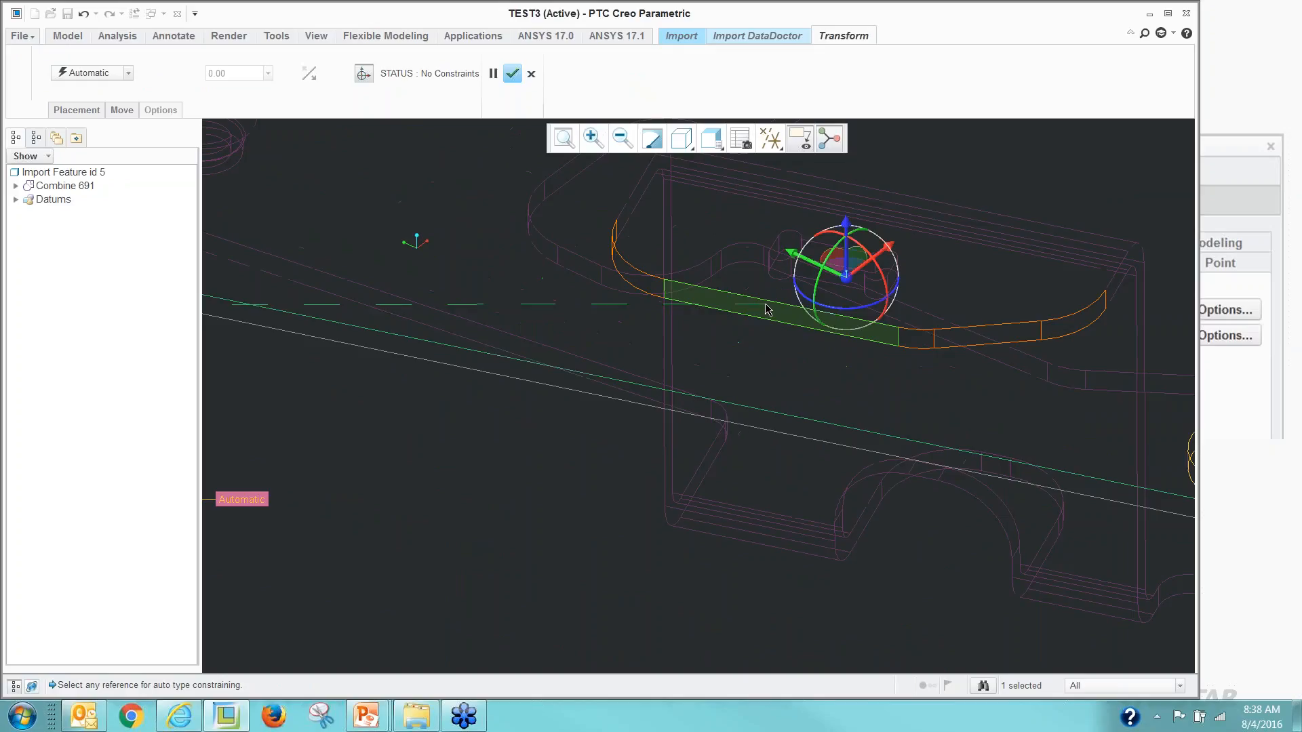
{"action": "left_click", "coordinate": [769, 311]}
{"action": "scroll", "coordinate": [736, 415], "scroll_direction": "down", "scroll_amount": 3}
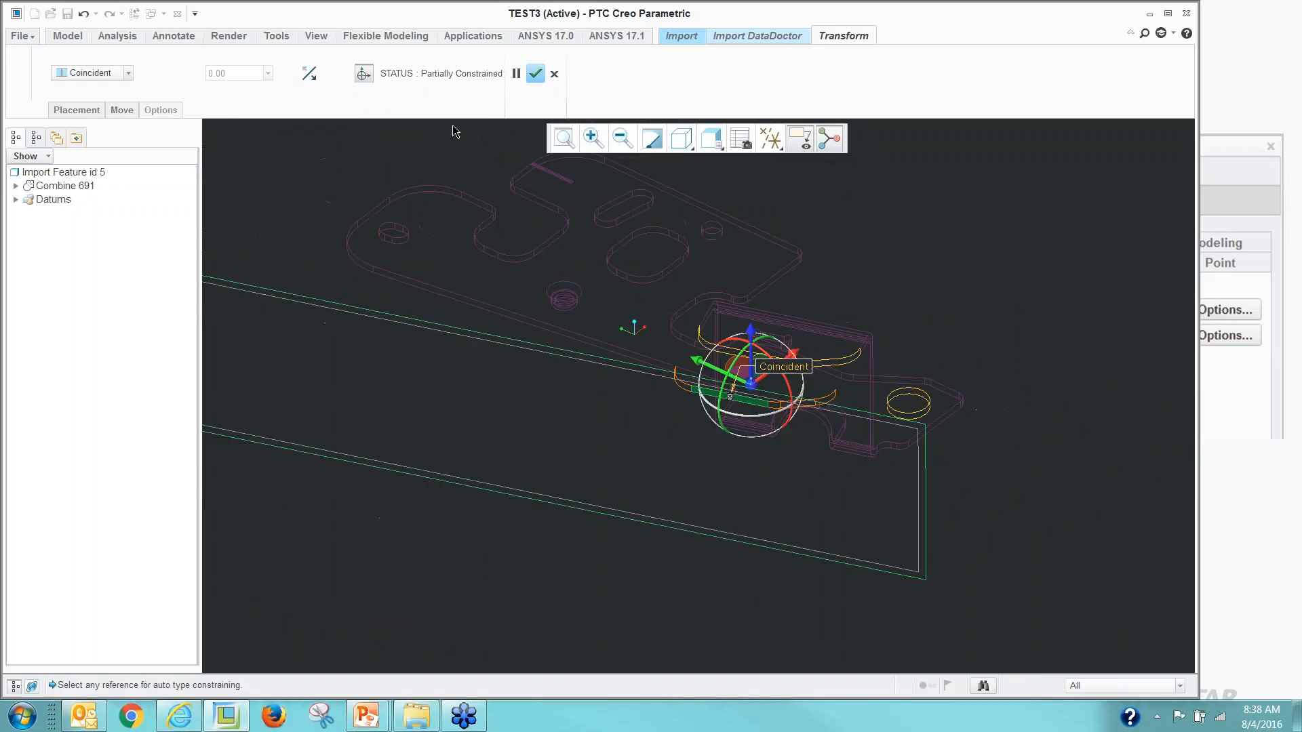
{"action": "left_click", "coordinate": [535, 73]}
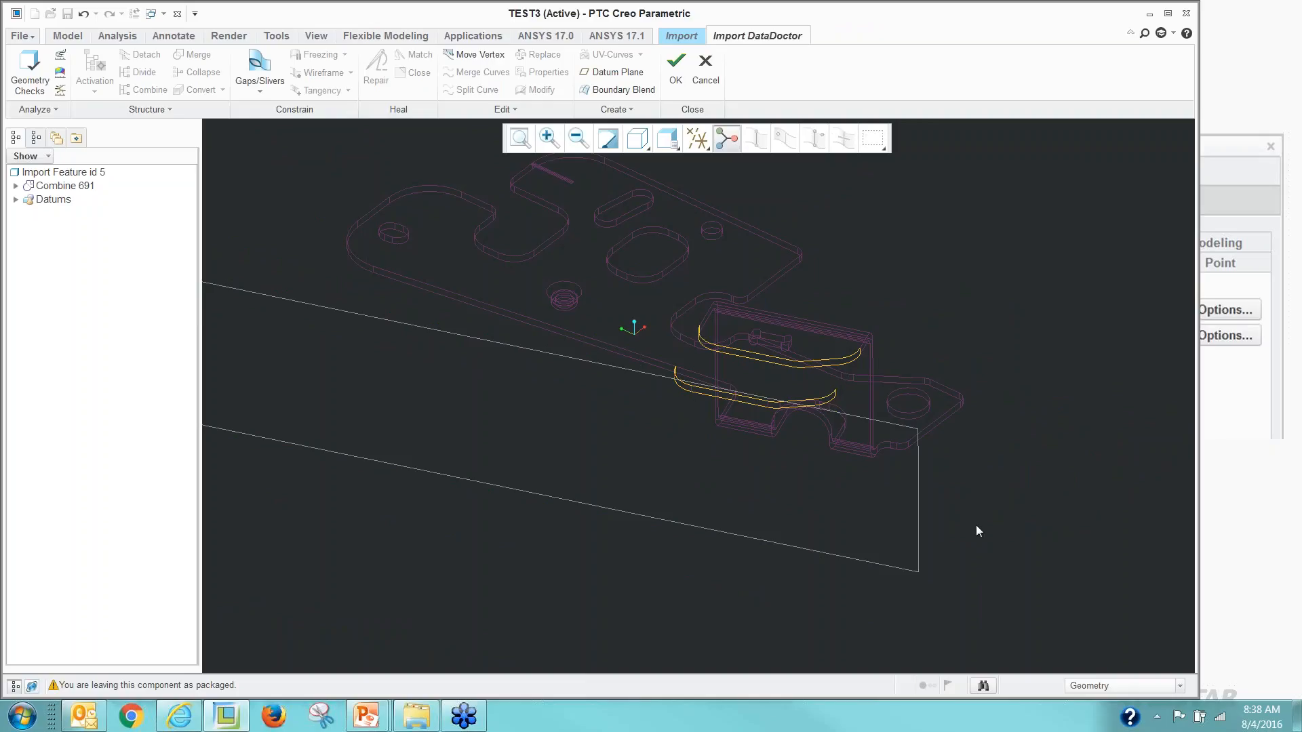
Expand the Datums group and highlight DTM1 to locate the datum plane in the model.
{"action": "middle_click_drag", "start_coordinate": [976, 523], "coordinate": [248, 521]}
{"action": "left_click", "coordinate": [16, 200]}
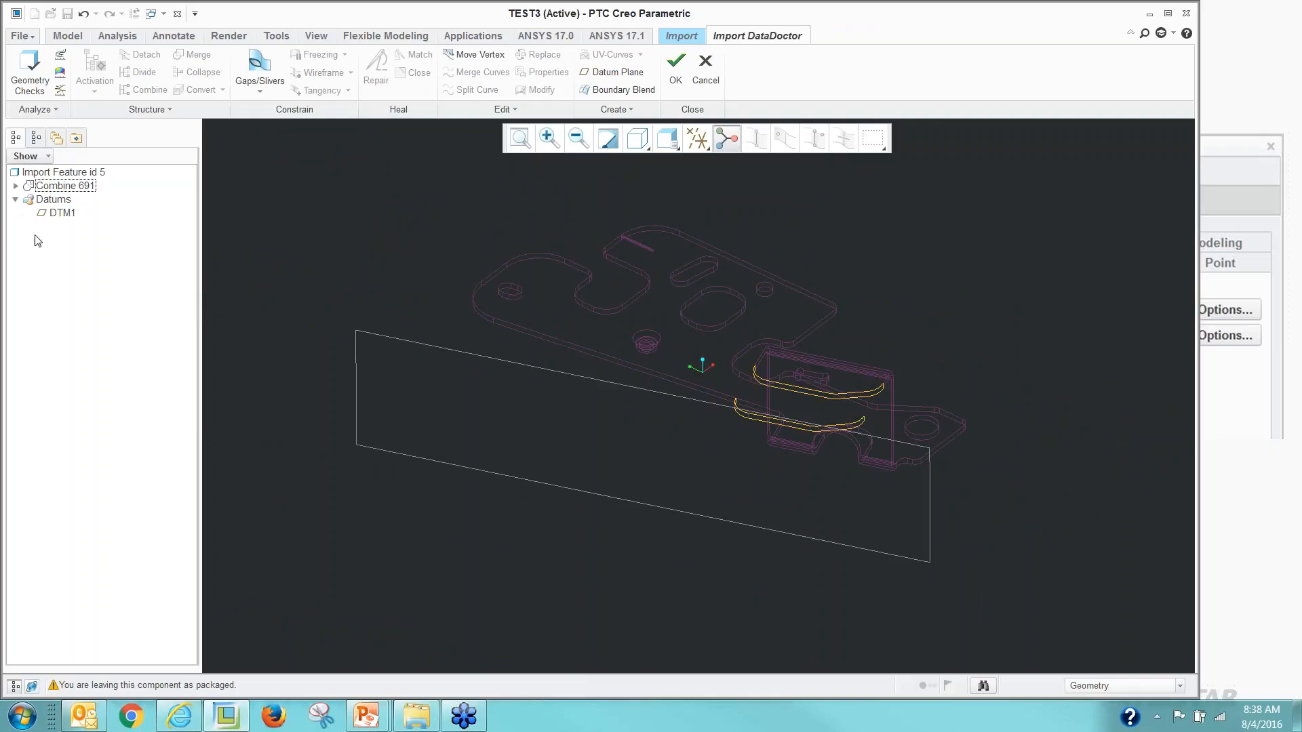
{"action": "left_click", "coordinate": [60, 213]}
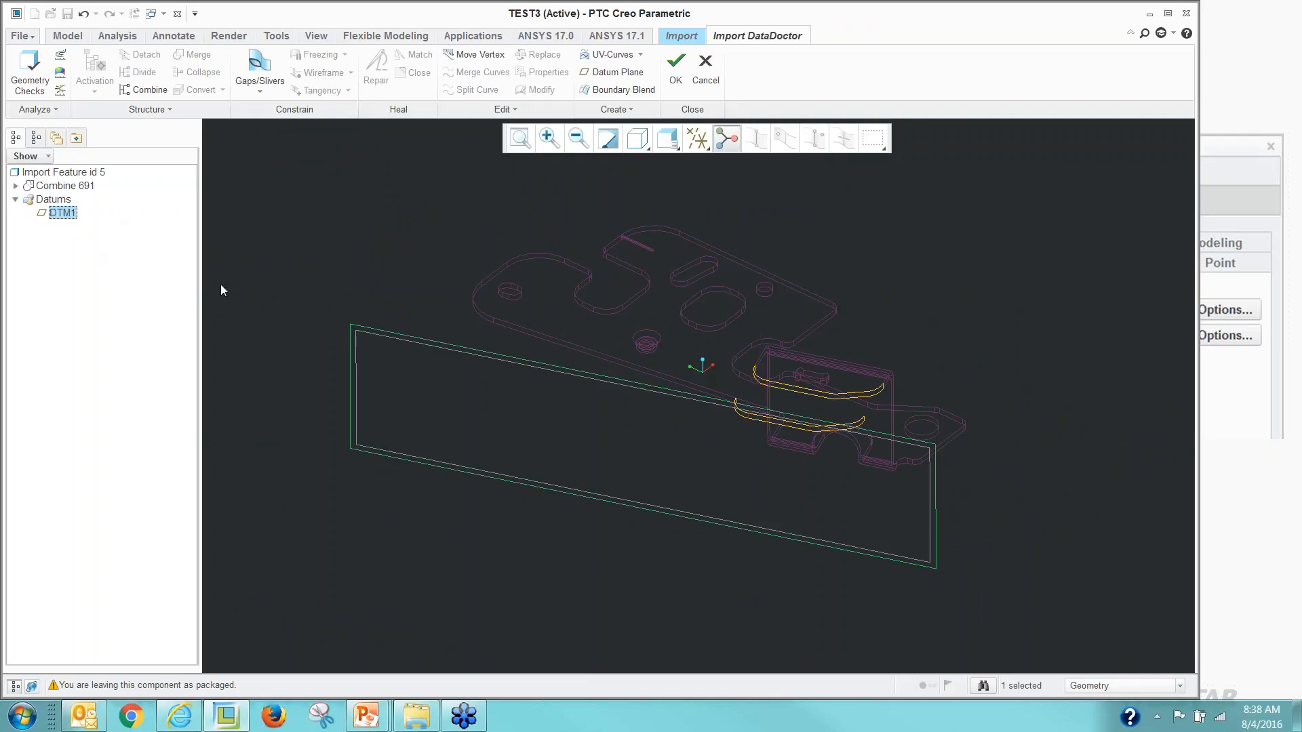
{"action": "left_click", "coordinate": [266, 457]}
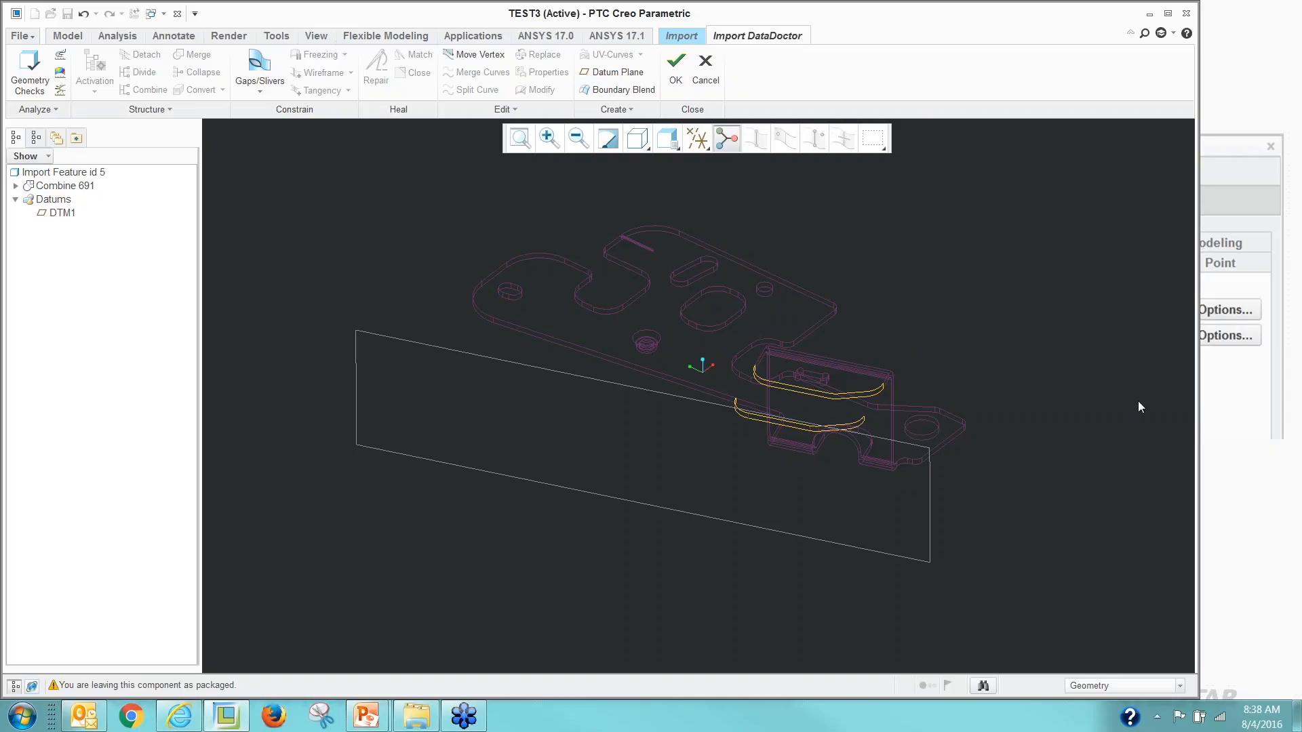
Switch to the running PowerPoint slide show of IDD.pptx and continue the presentation.
{"action": "left_click", "coordinate": [366, 715]}
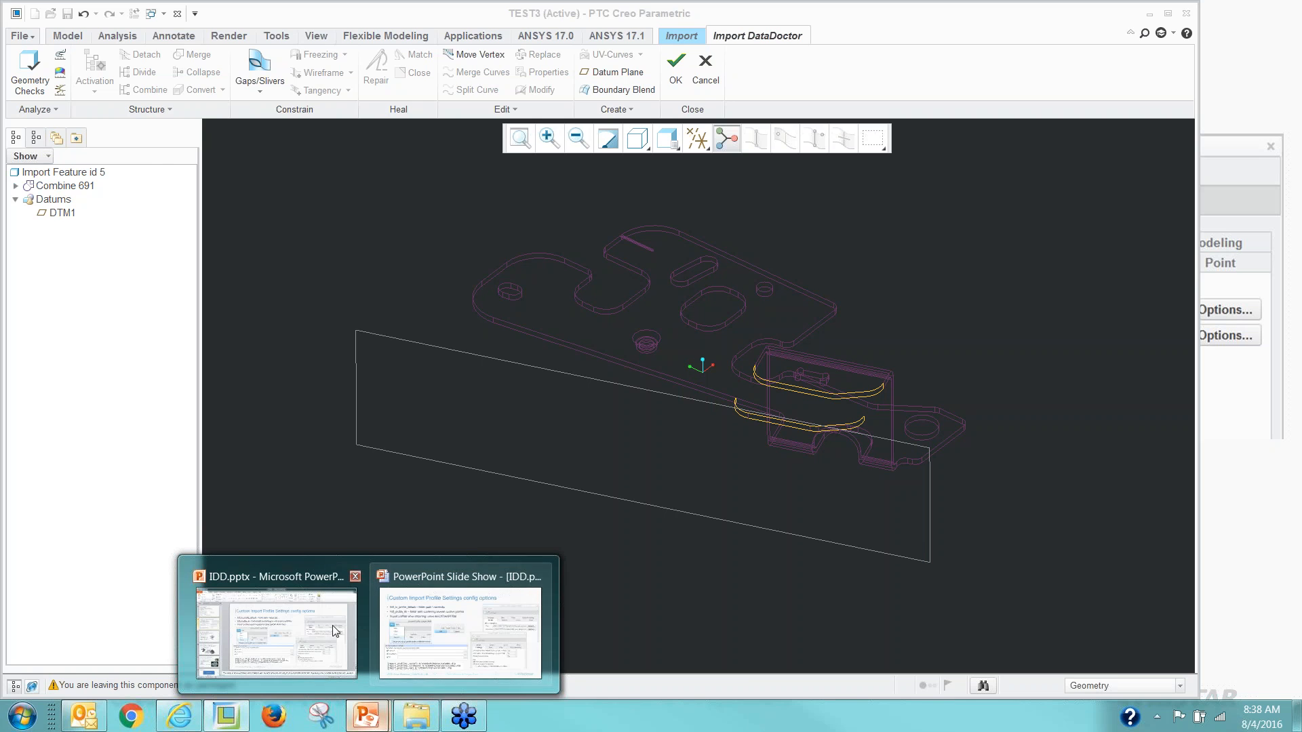
{"action": "left_click", "coordinate": [464, 644]}
{"action": "left_click", "coordinate": [721, 438]}
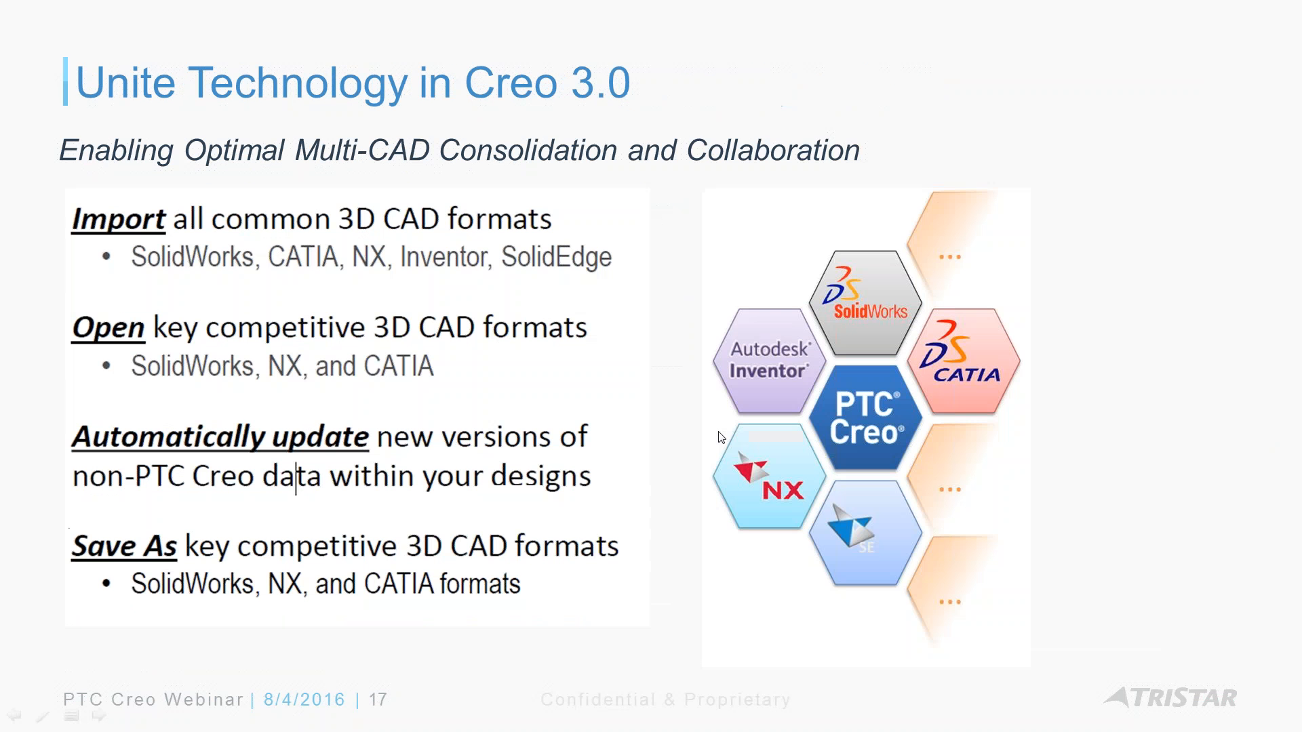
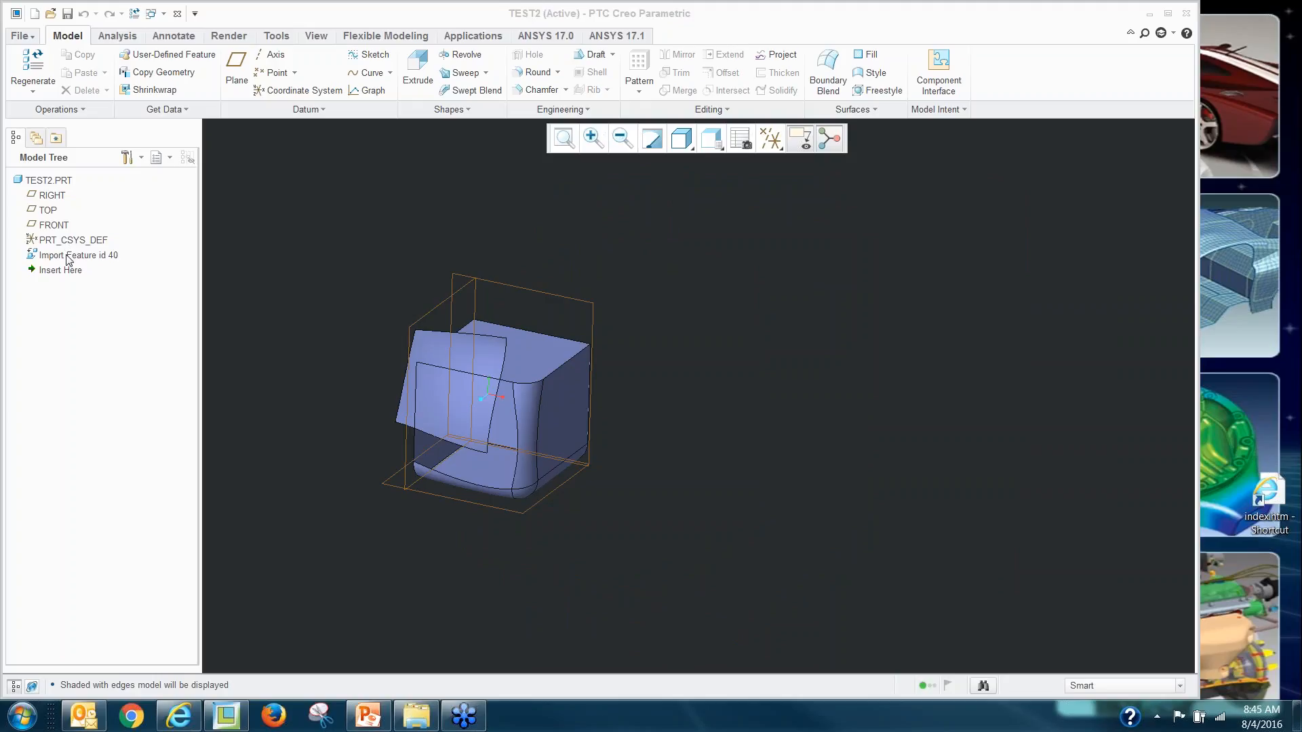
Redefine Import Feature id 40 in the TEST2 part and open it in Import DataDoctor.
{"action": "right_click", "coordinate": [72, 255]}
{"action": "left_click", "coordinate": [119, 269]}
{"action": "scroll", "coordinate": [483, 371], "scroll_direction": "down", "scroll_amount": 5}
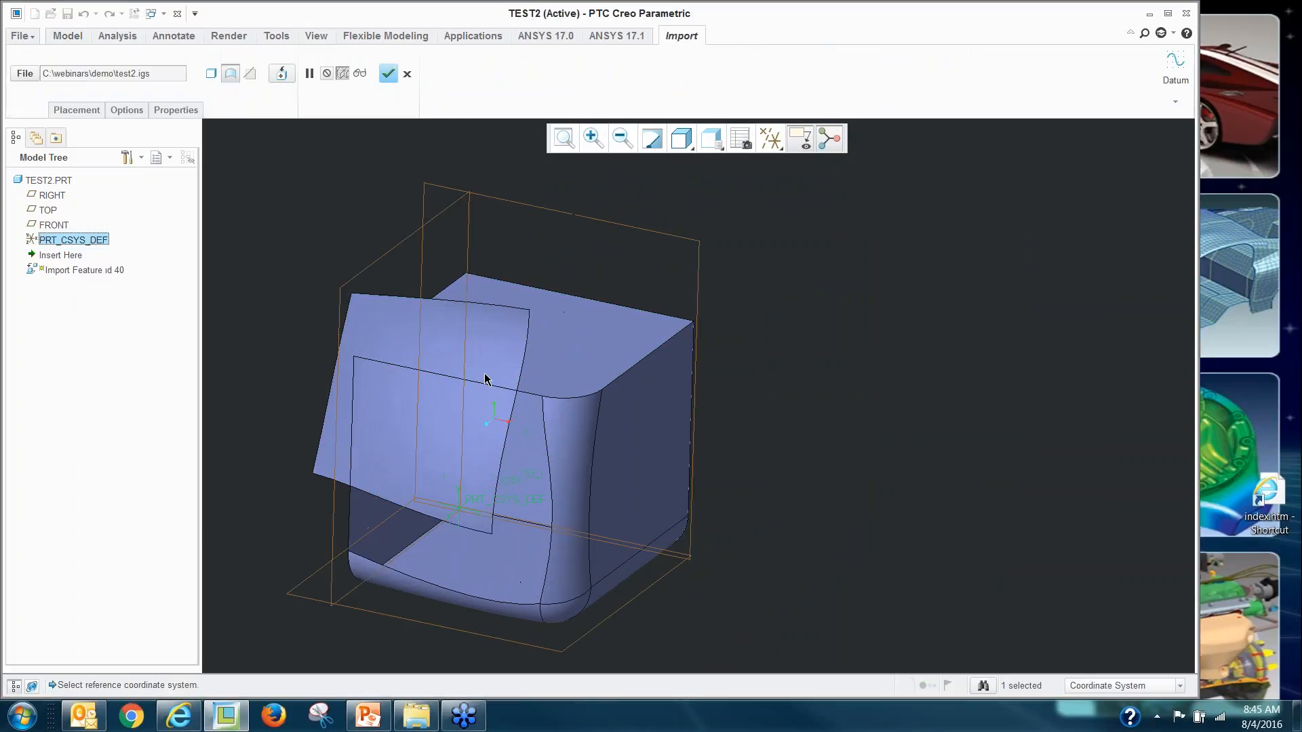
{"action": "scroll", "coordinate": [485, 377], "scroll_direction": "up", "scroll_amount": 2}
{"action": "right_click", "coordinate": [531, 248]}
{"action": "left_click", "coordinate": [569, 283]}
{"action": "scroll", "coordinate": [516, 424], "scroll_direction": "down", "scroll_amount": 3}
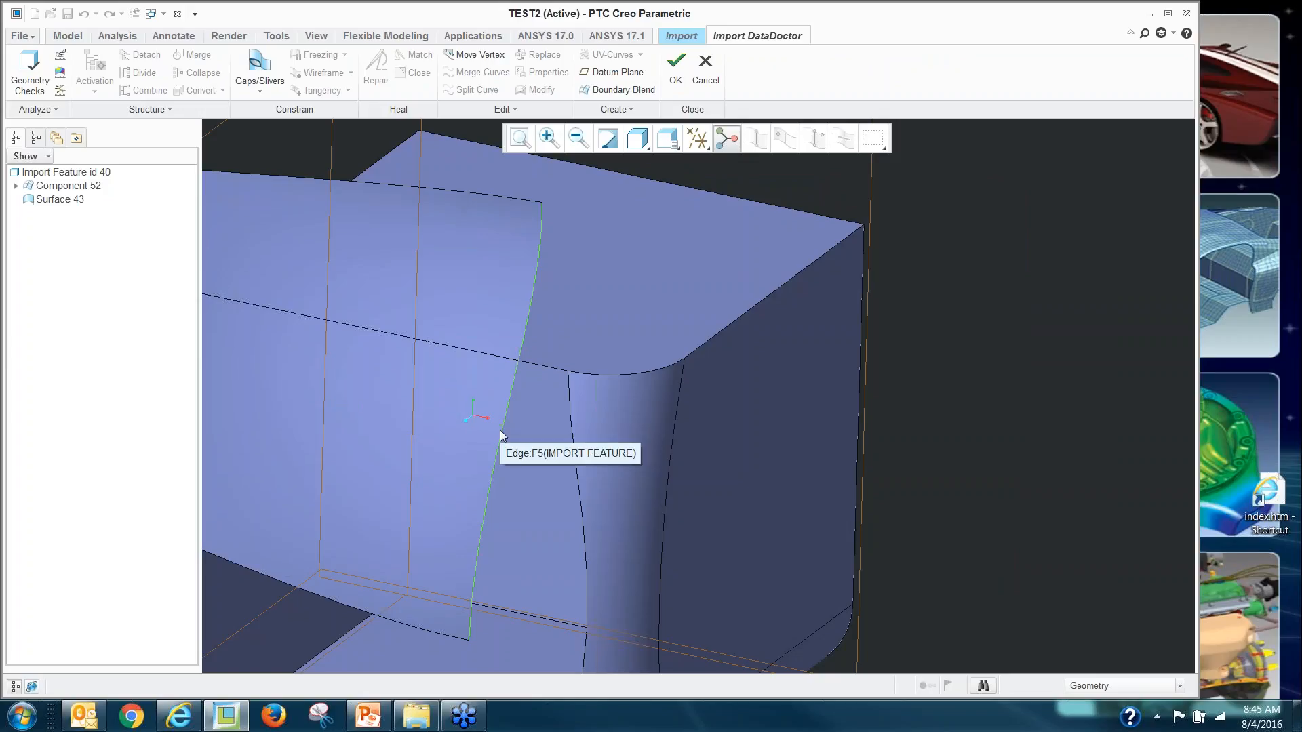
Delete the loose front surface's slanted side boundary edge nearest the box's rounded corner.
{"action": "left_click", "coordinate": [499, 430]}
{"action": "scroll", "coordinate": [571, 449], "scroll_direction": "up", "scroll_amount": 4}
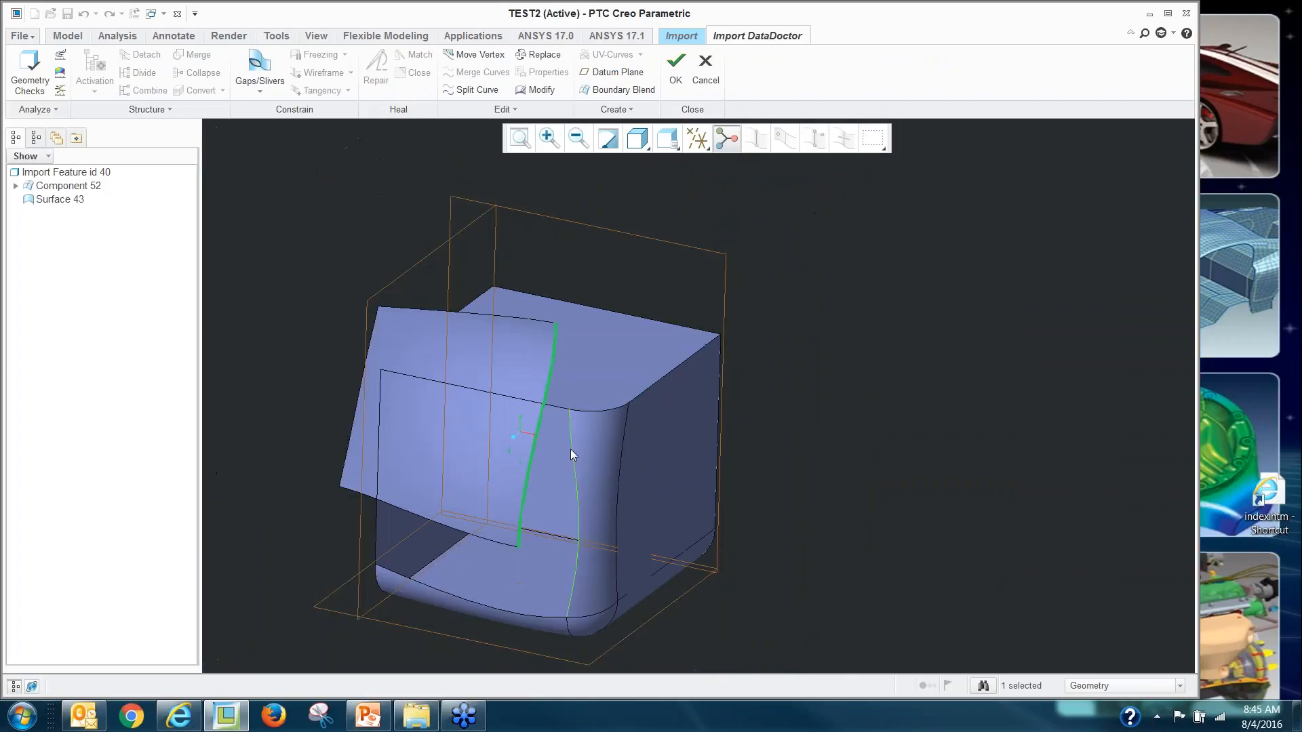
{"action": "right_click", "coordinate": [605, 269]}
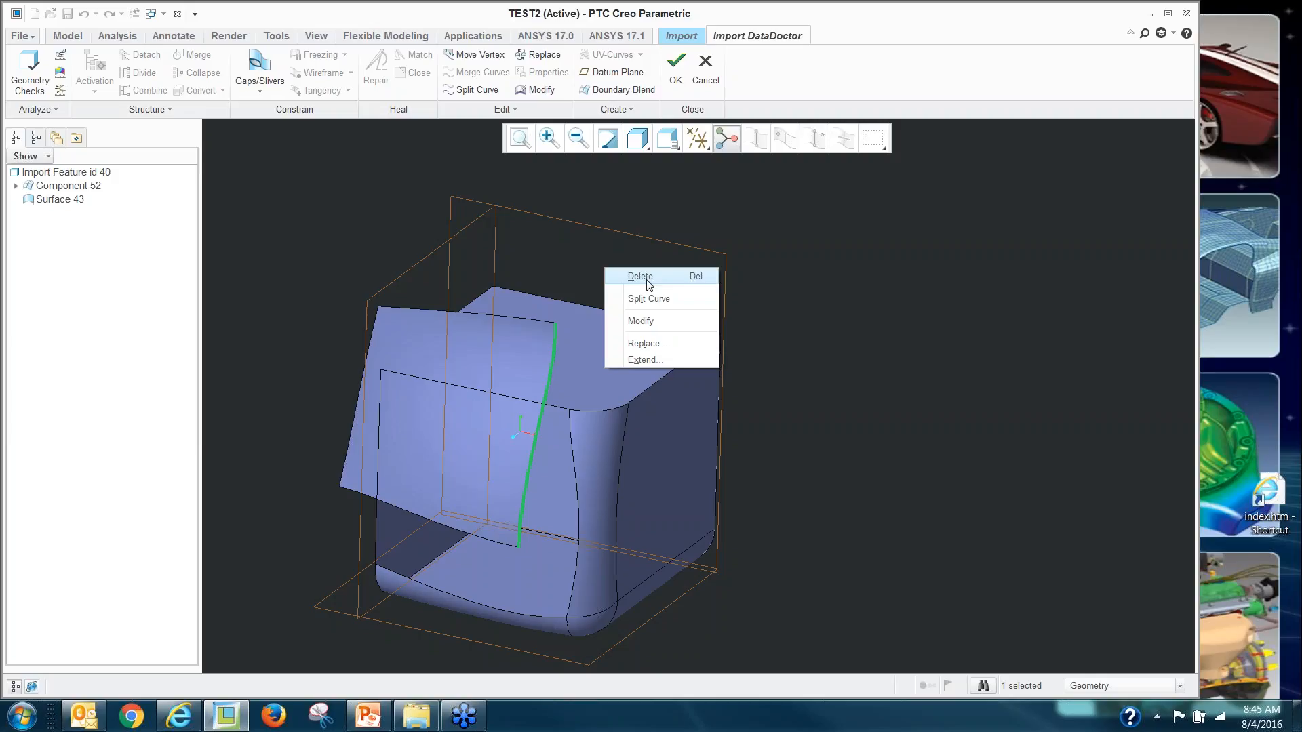
{"action": "left_click", "coordinate": [648, 278]}
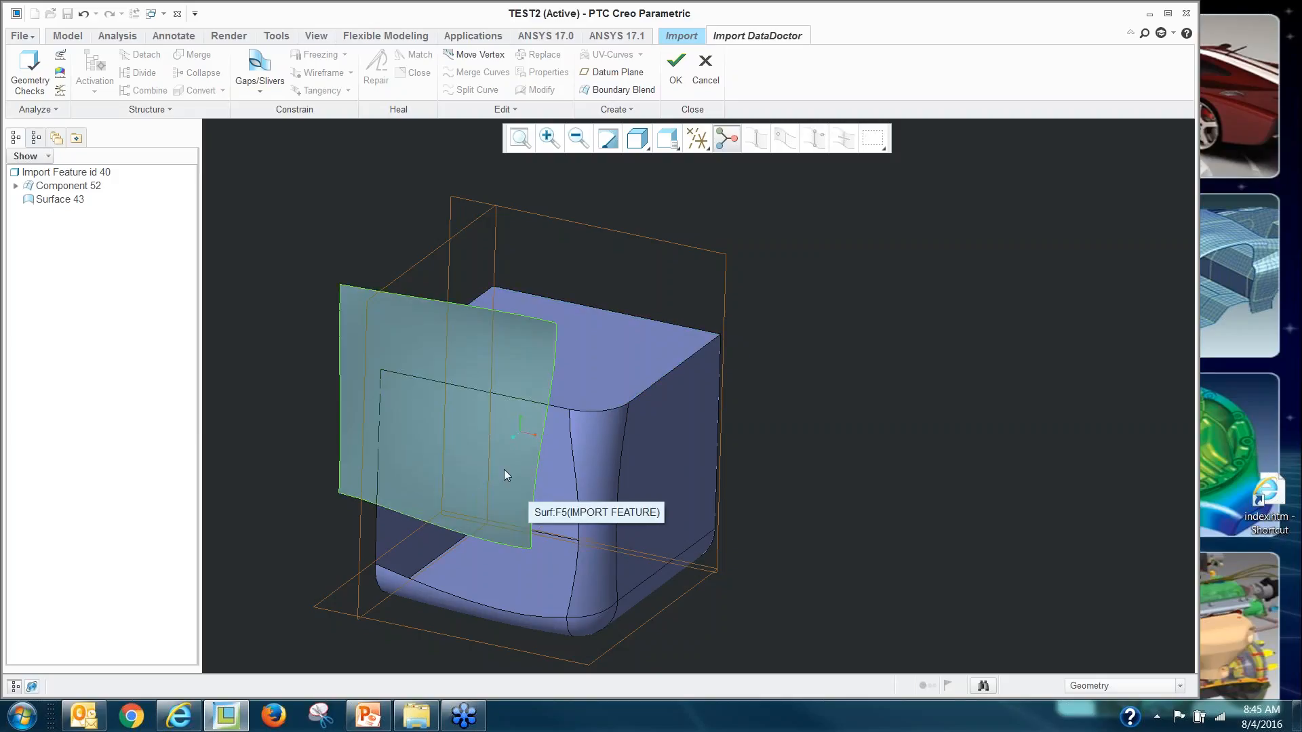
Start an Align on Surface 43, matching its lower edge tangent to the box's lower front edge along that edge's full length.
{"action": "left_click", "coordinate": [421, 356]}
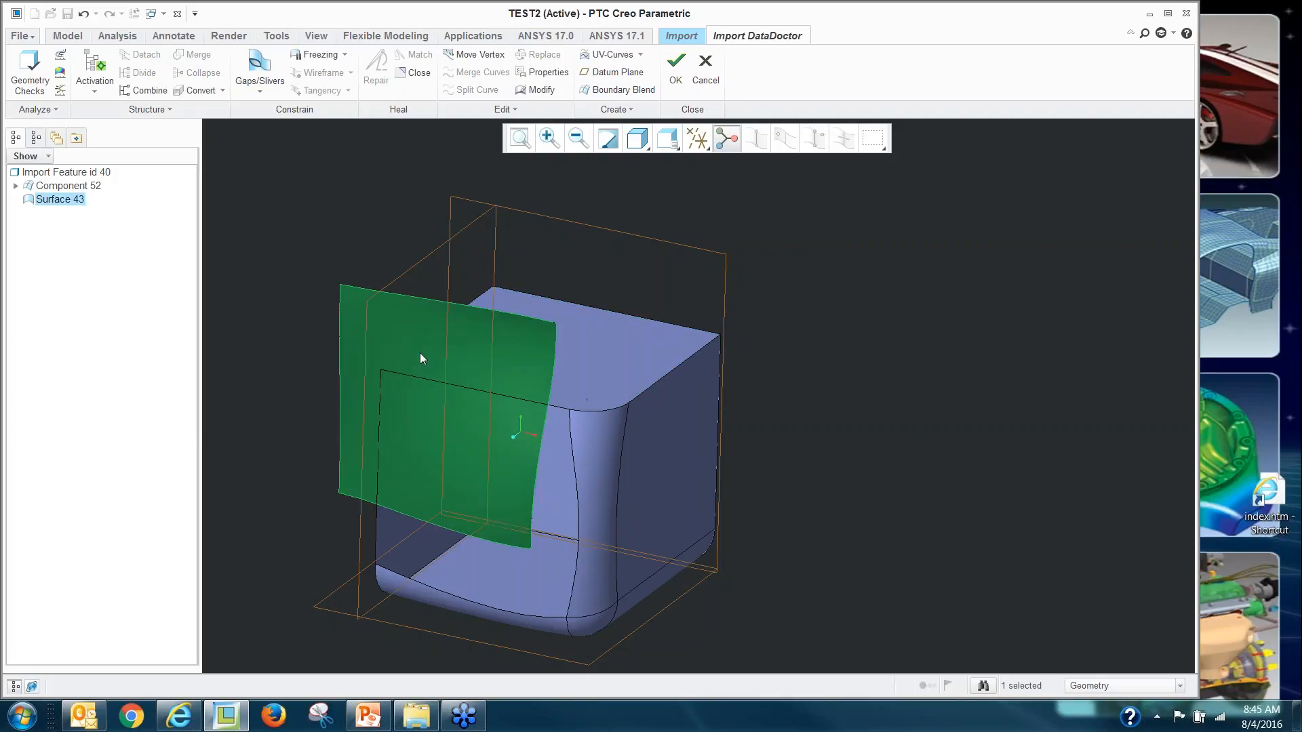
{"action": "left_click", "coordinate": [513, 110]}
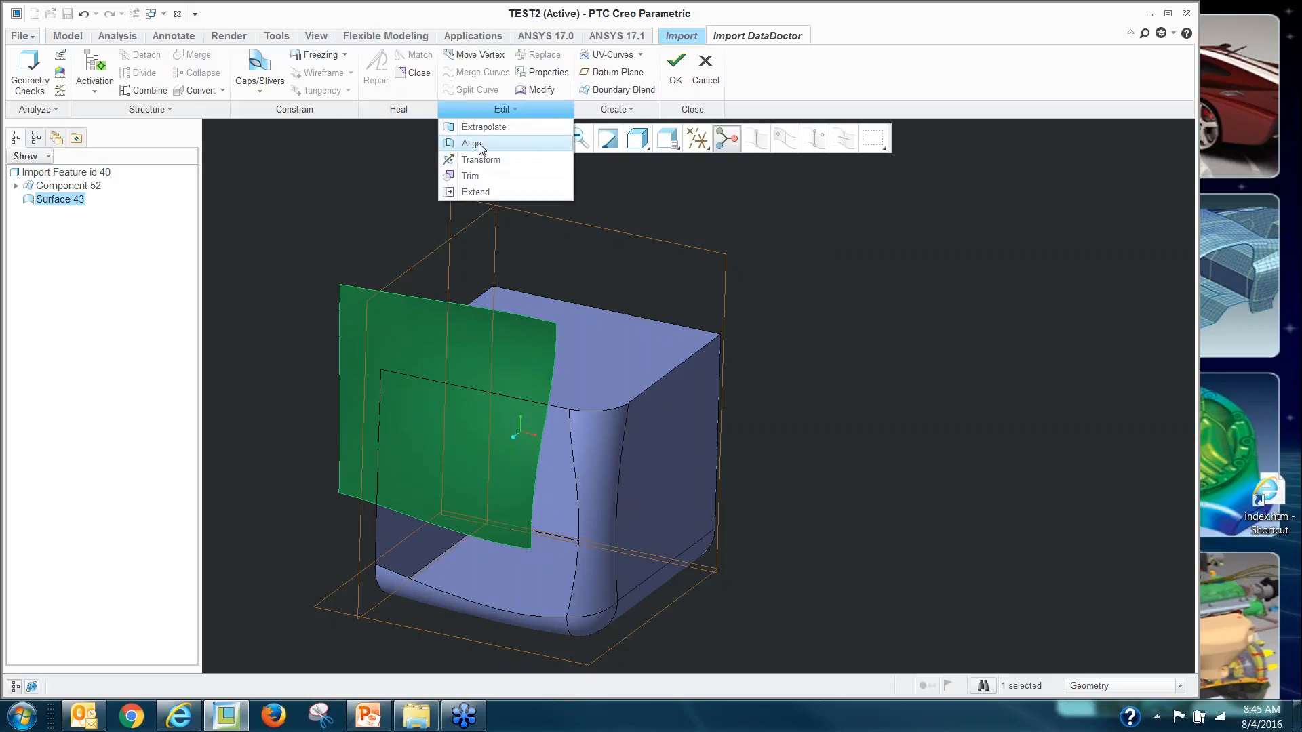
{"action": "left_click", "coordinate": [474, 143]}
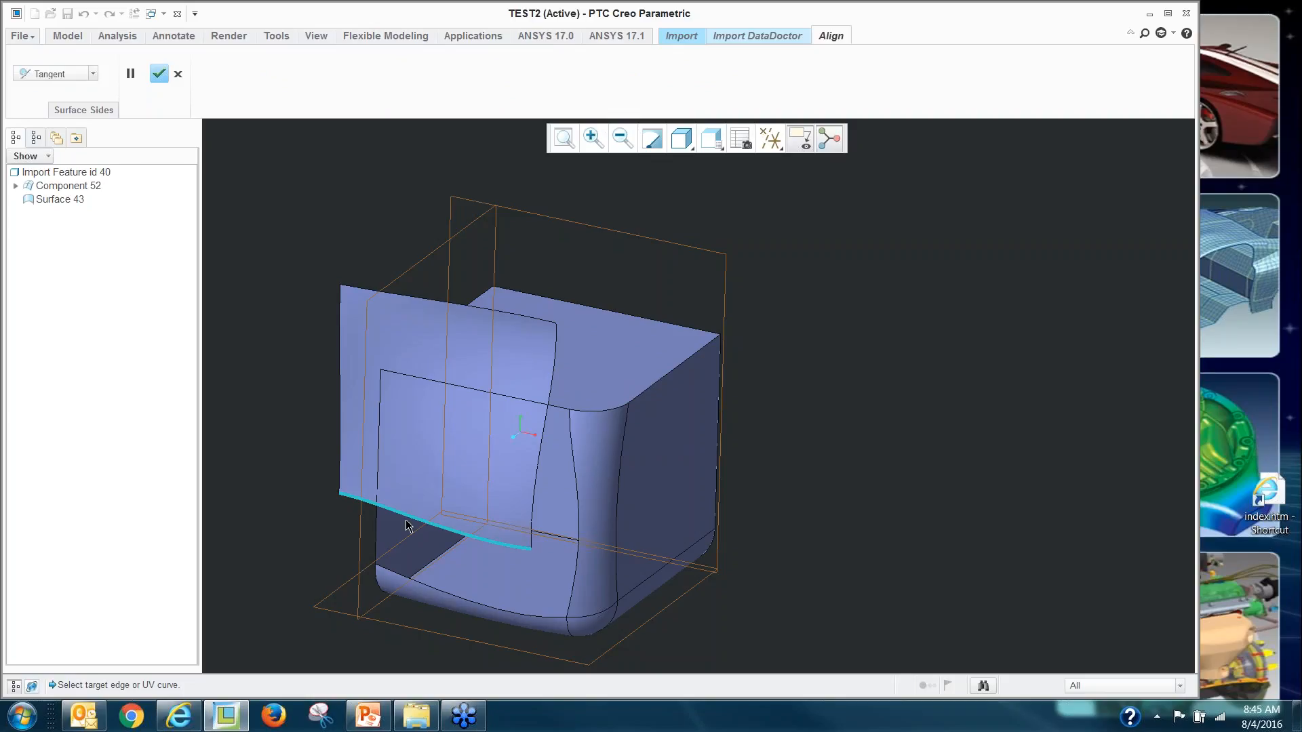
{"action": "left_click", "coordinate": [431, 589]}
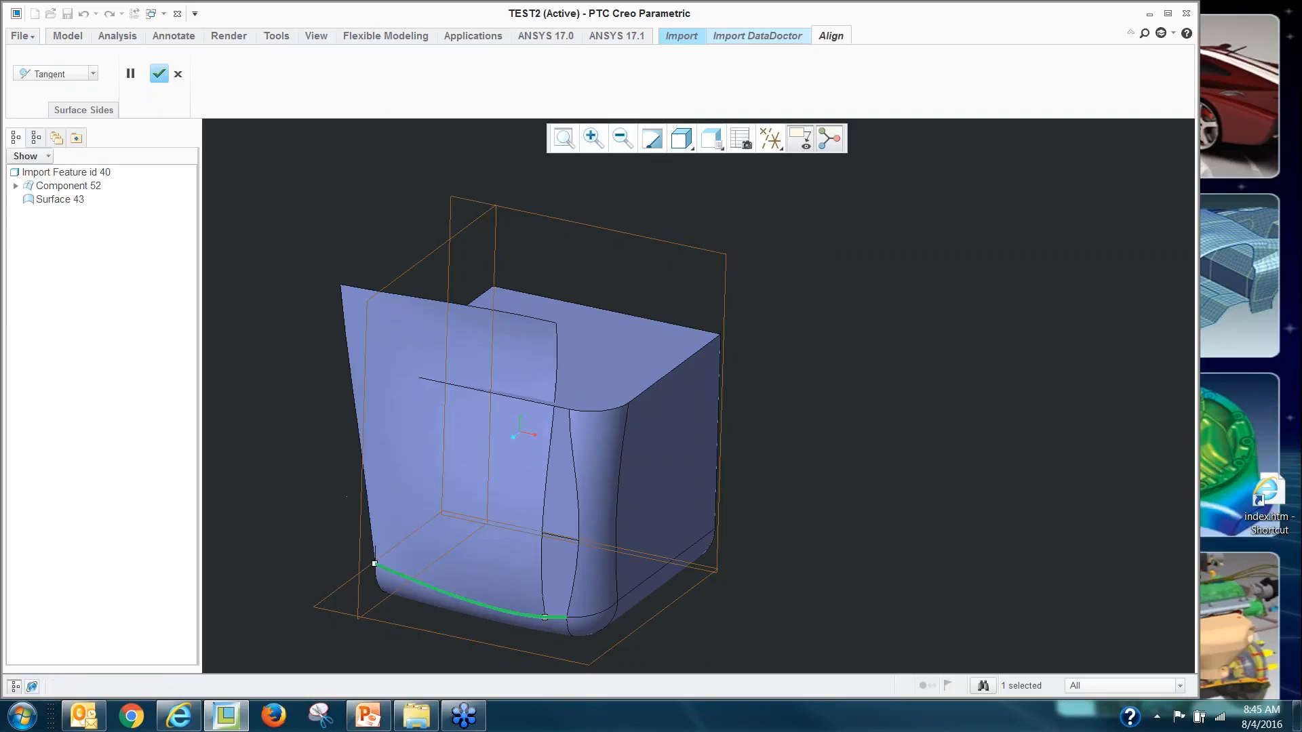
{"action": "left_click_drag", "start_coordinate": [546, 619], "coordinate": [577, 621]}
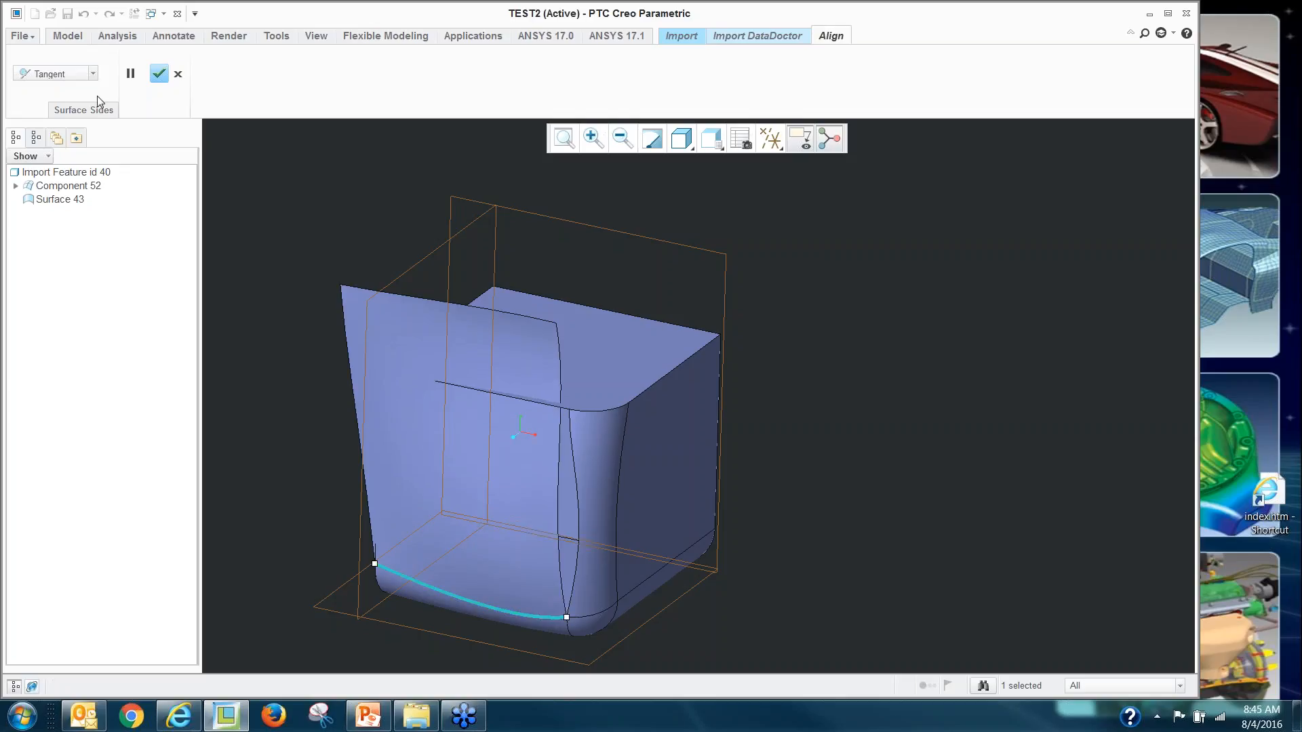
Assign the vertical edge of the box's rounded corner as the tangent target for Side 3 and complete the Align.
{"action": "left_click", "coordinate": [79, 110]}
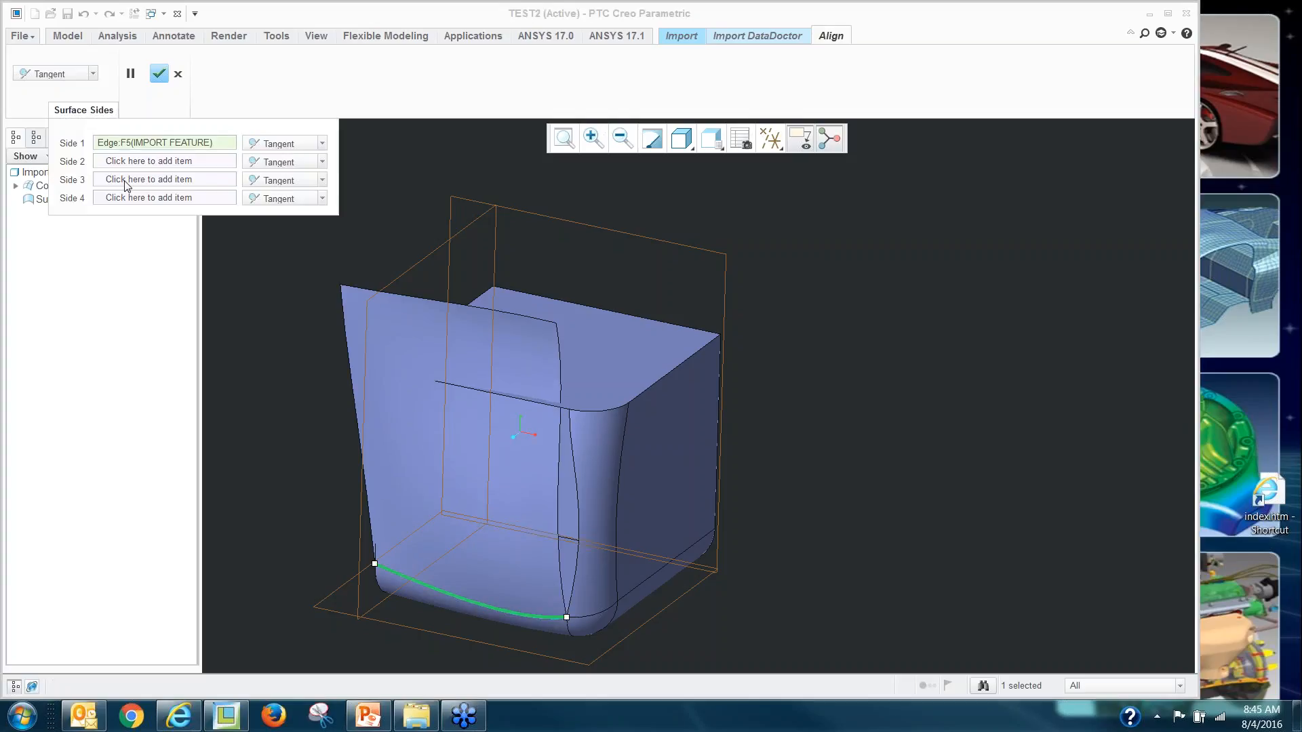
{"action": "left_click", "coordinate": [126, 179]}
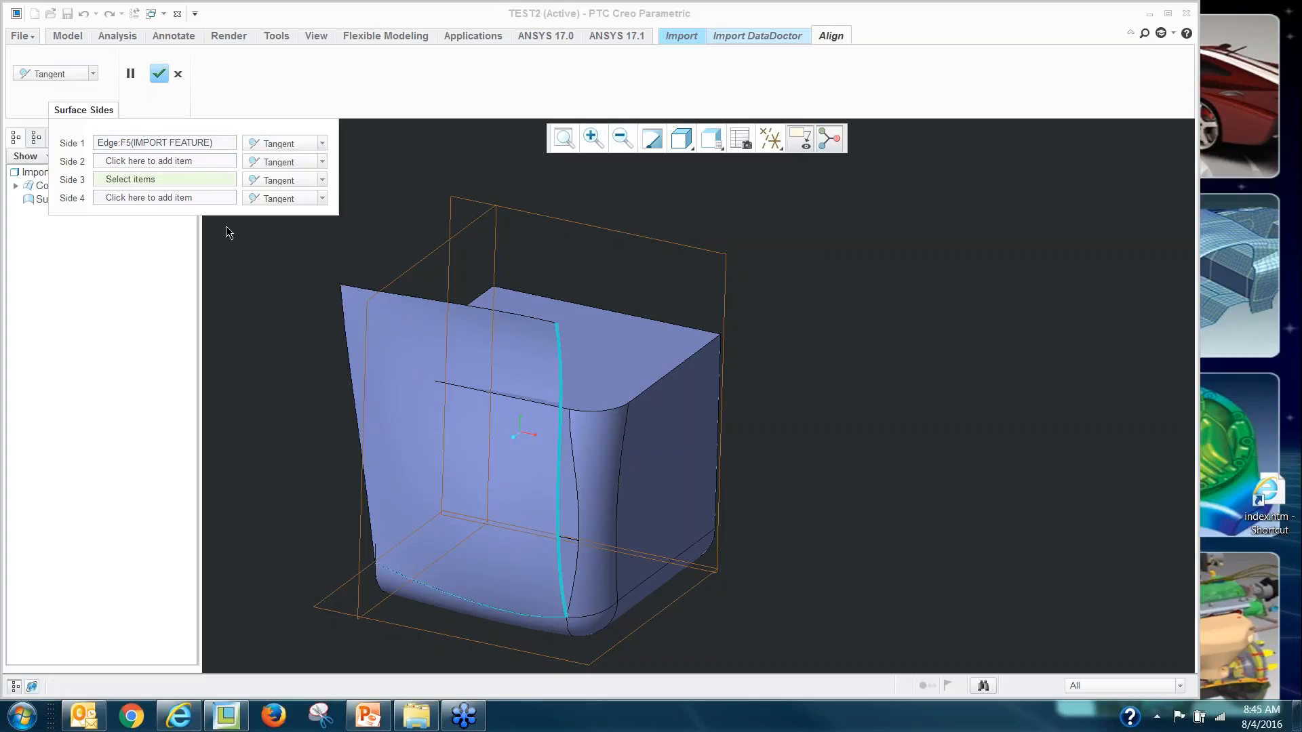
{"action": "left_click", "coordinate": [160, 162]}
{"action": "left_click", "coordinate": [160, 179]}
{"action": "left_click", "coordinate": [158, 198]}
{"action": "left_click", "coordinate": [148, 179]}
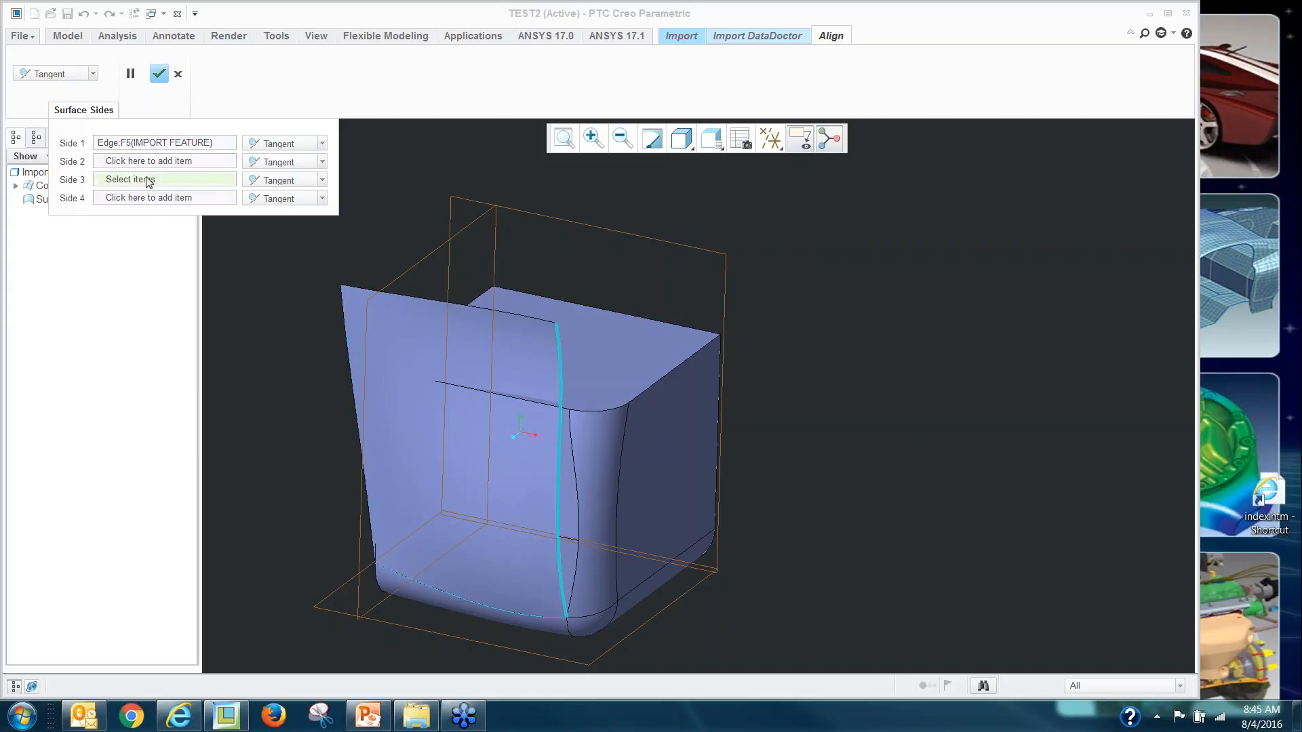
{"action": "left_click", "coordinate": [574, 483]}
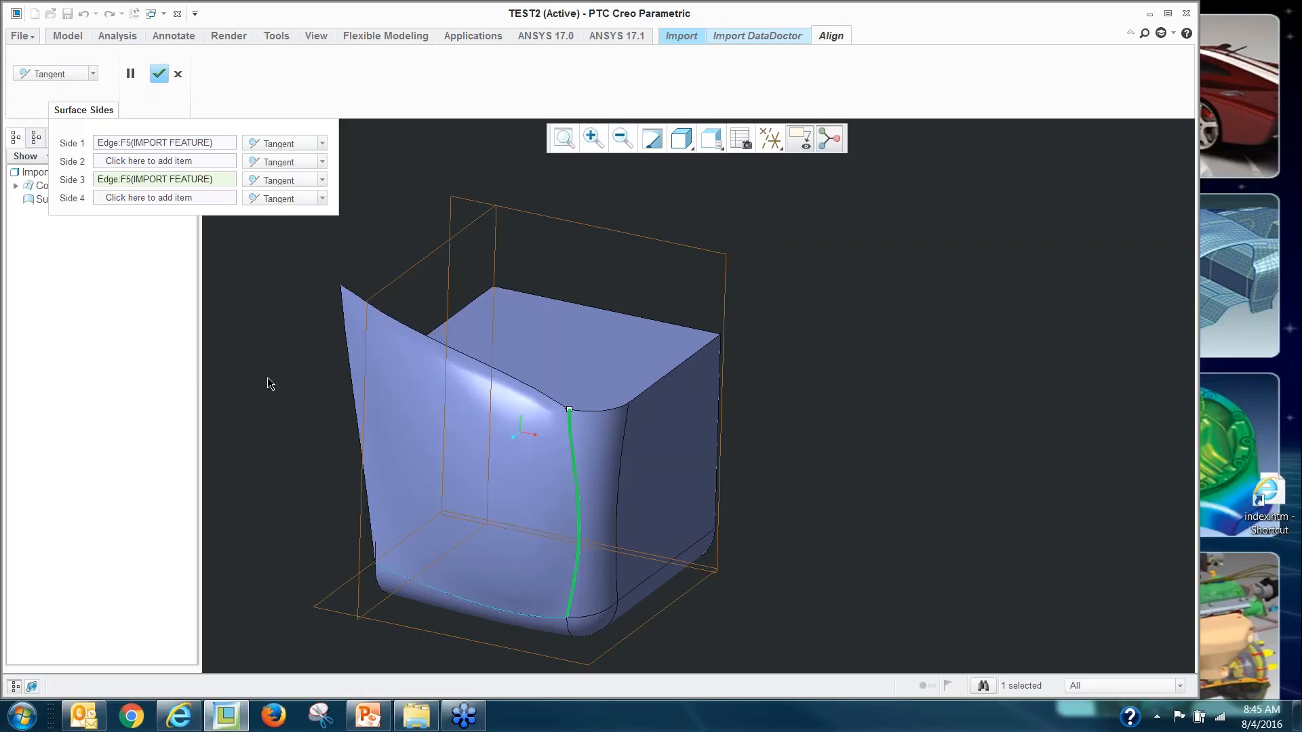
{"action": "left_click", "coordinate": [158, 74]}
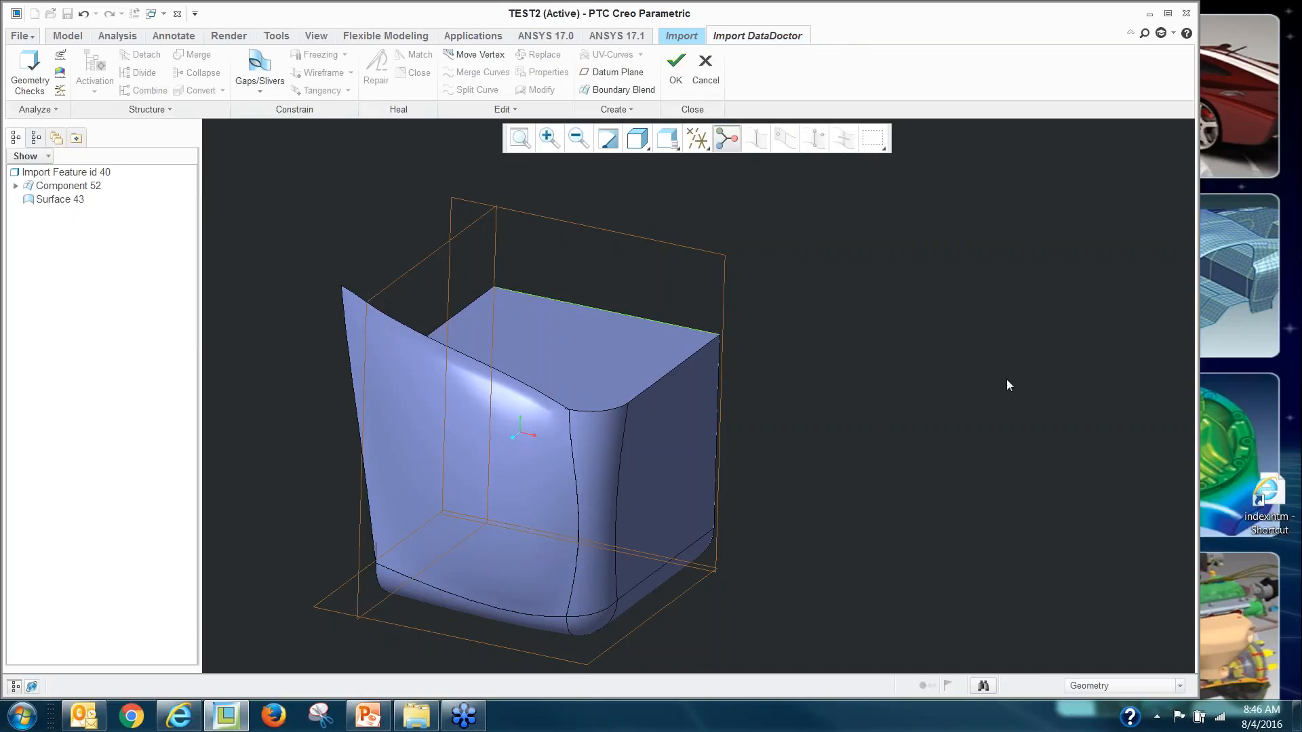
Switch to an incognito Google Chrome window and go to tristar.com.
{"action": "left_click", "coordinate": [1251, 320]}
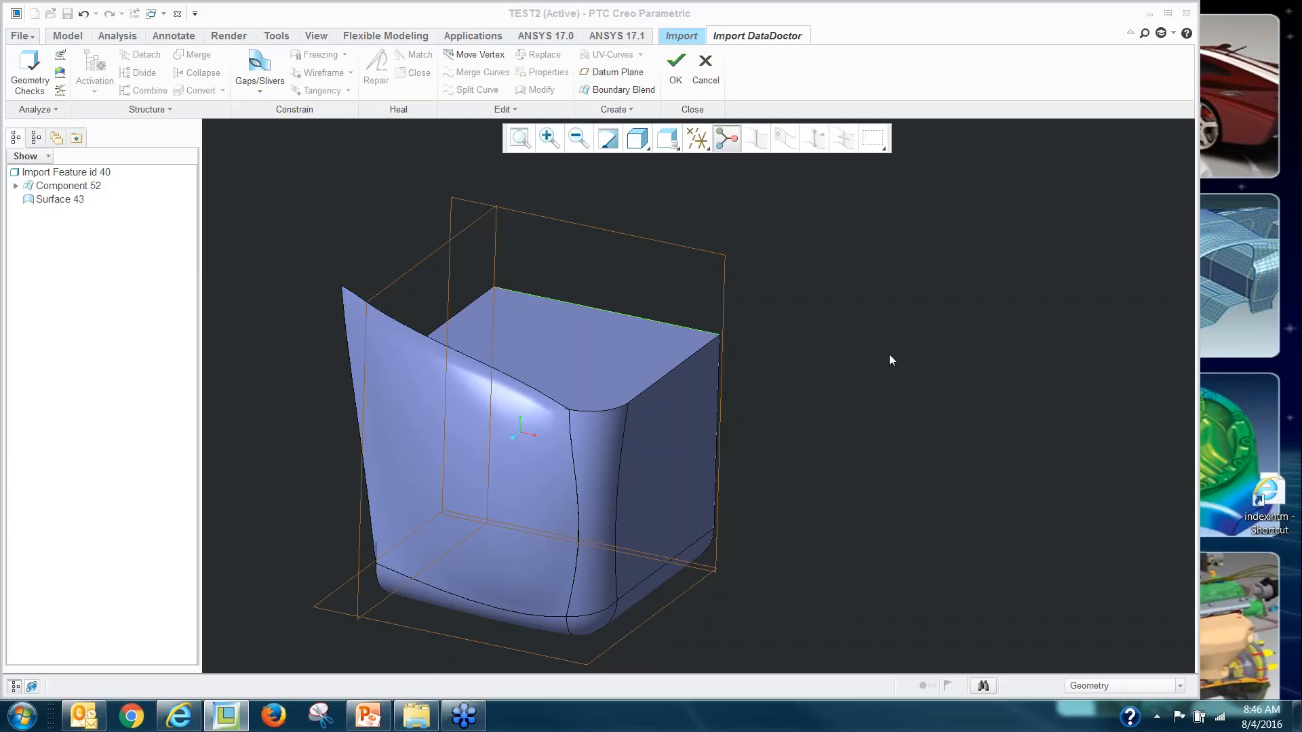
{"action": "right_click", "coordinate": [131, 716]}
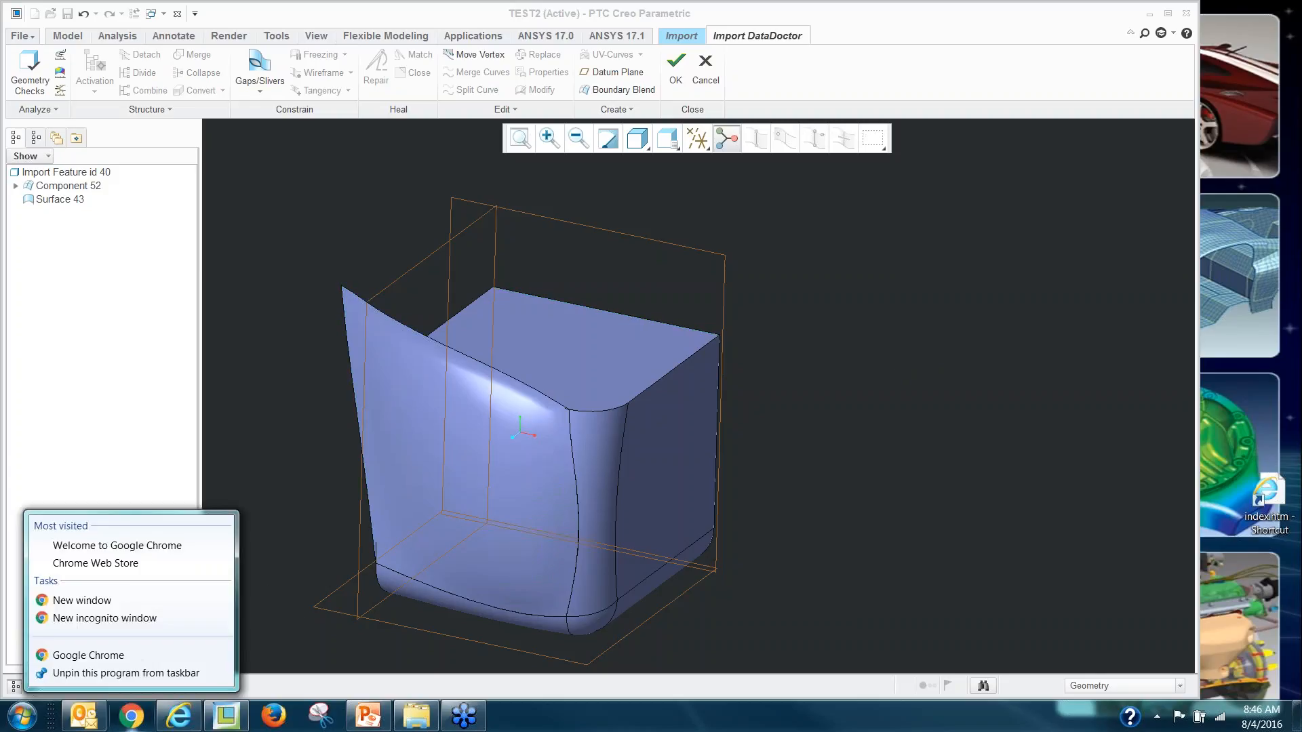
{"action": "left_click", "coordinate": [250, 369]}
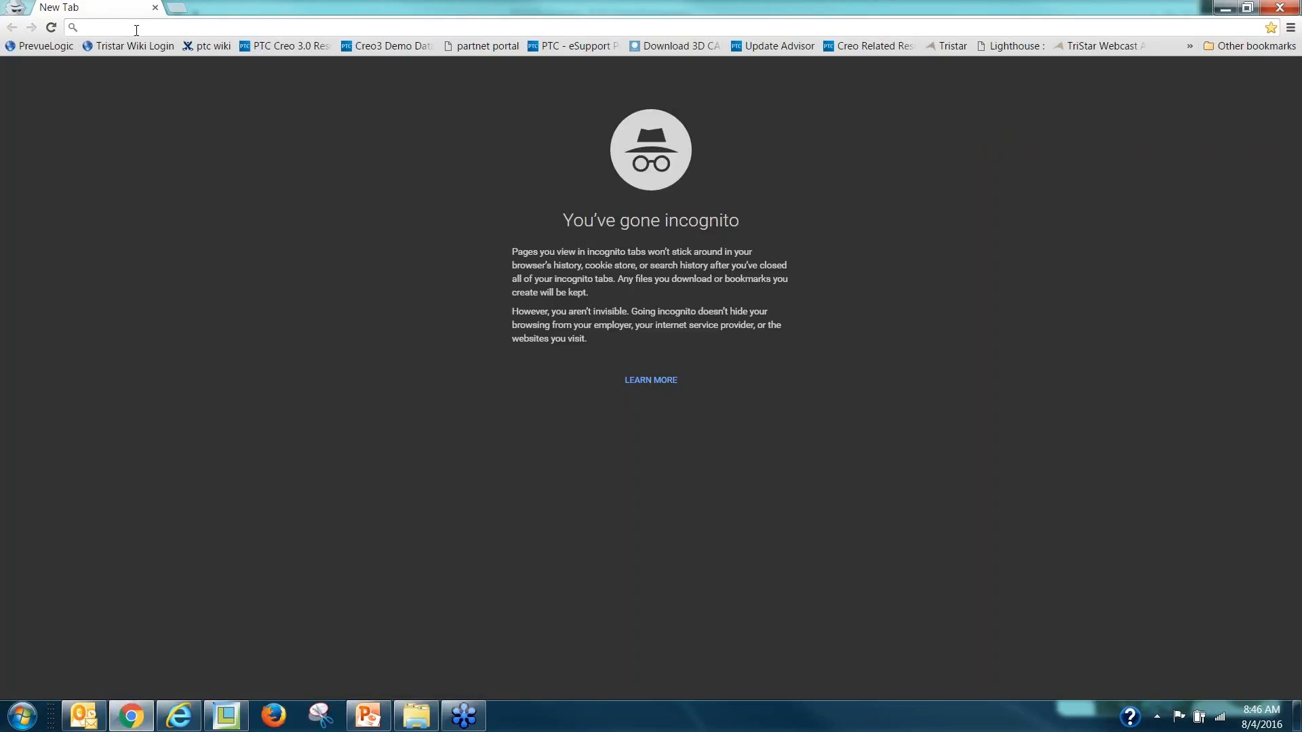
{"action": "type", "text": "tristar."}
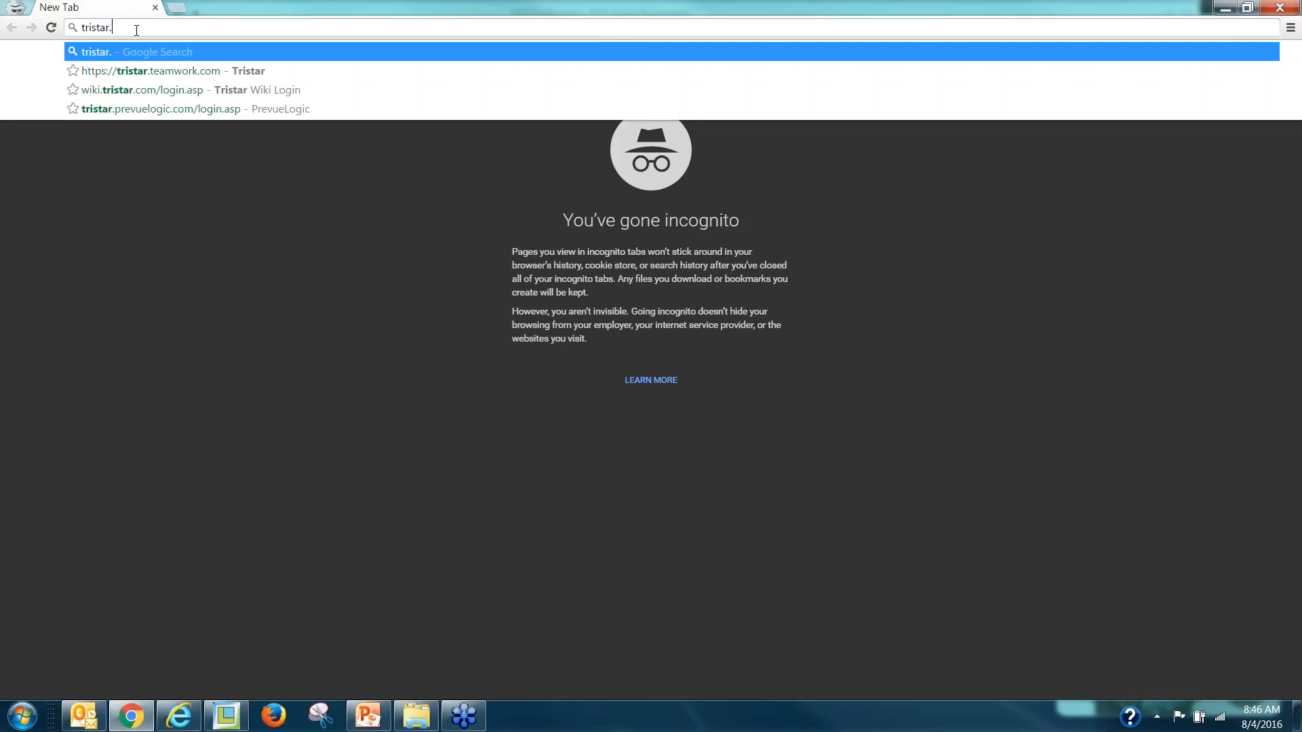
{"action": "type", "text": "com"}
{"action": "key", "text": "Return"}
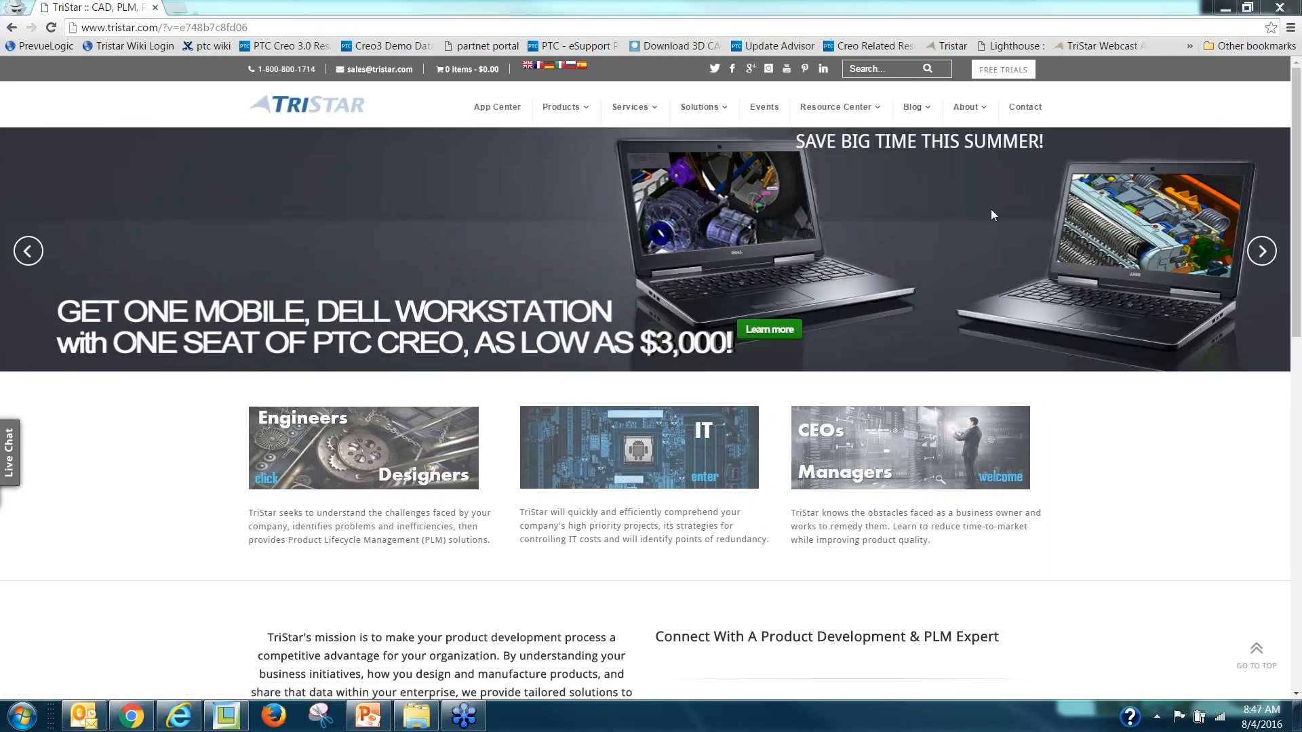
Open the CAD category of the TriStar Resource Center and browse its webinar replays.
{"action": "mouse_move", "coordinate": [836, 107]}
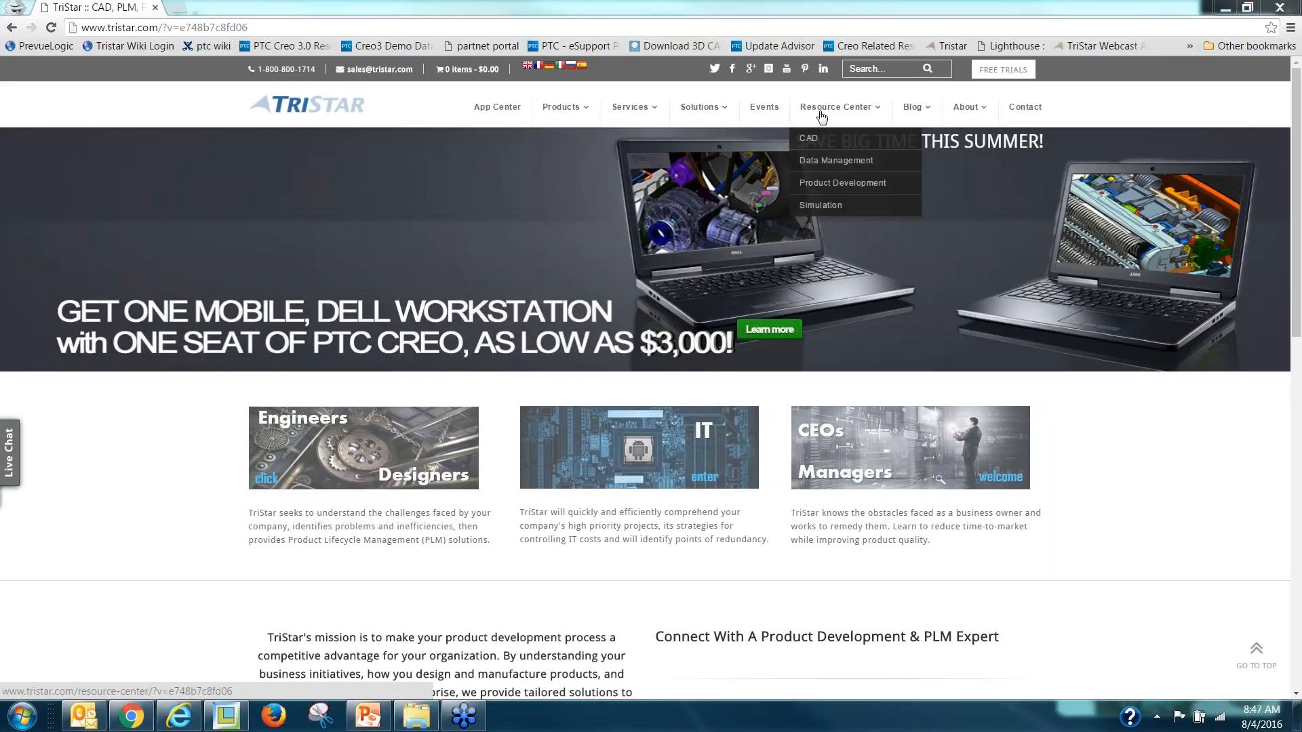
{"action": "left_click", "coordinate": [813, 148]}
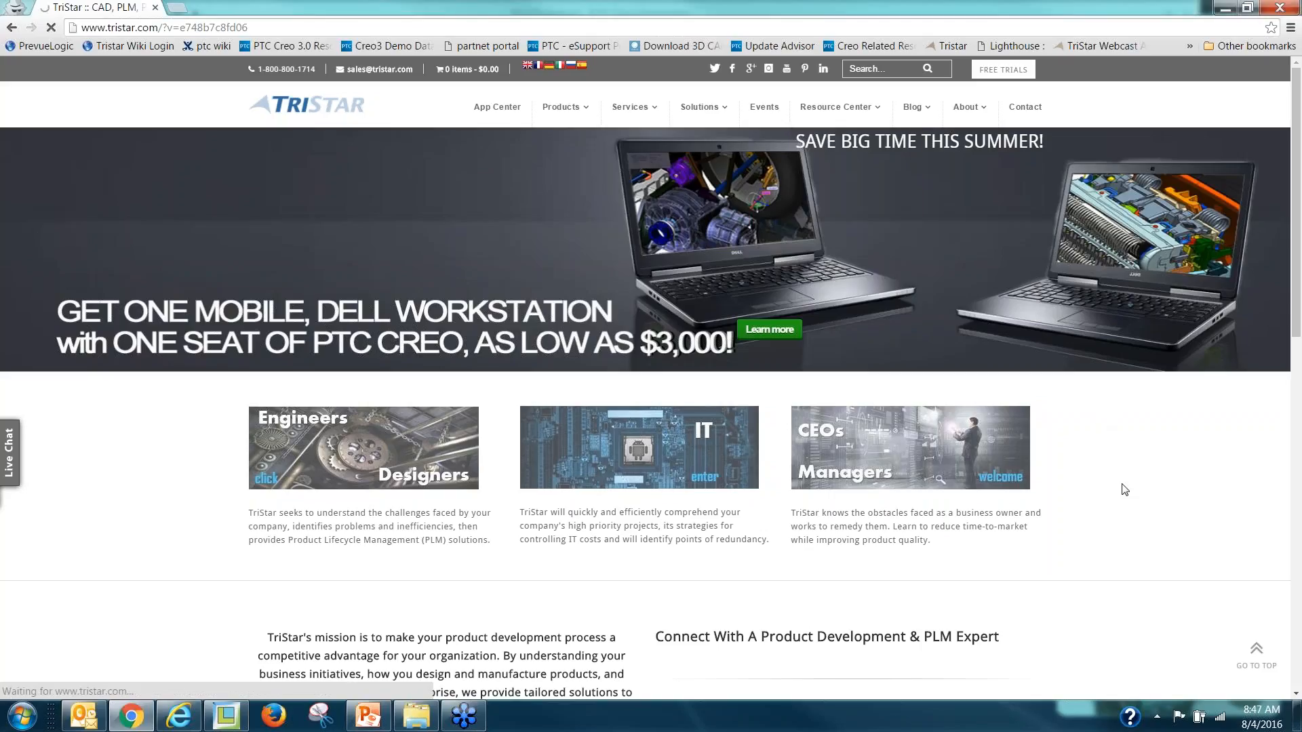
{"action": "mouse_move", "coordinate": [817, 160]}
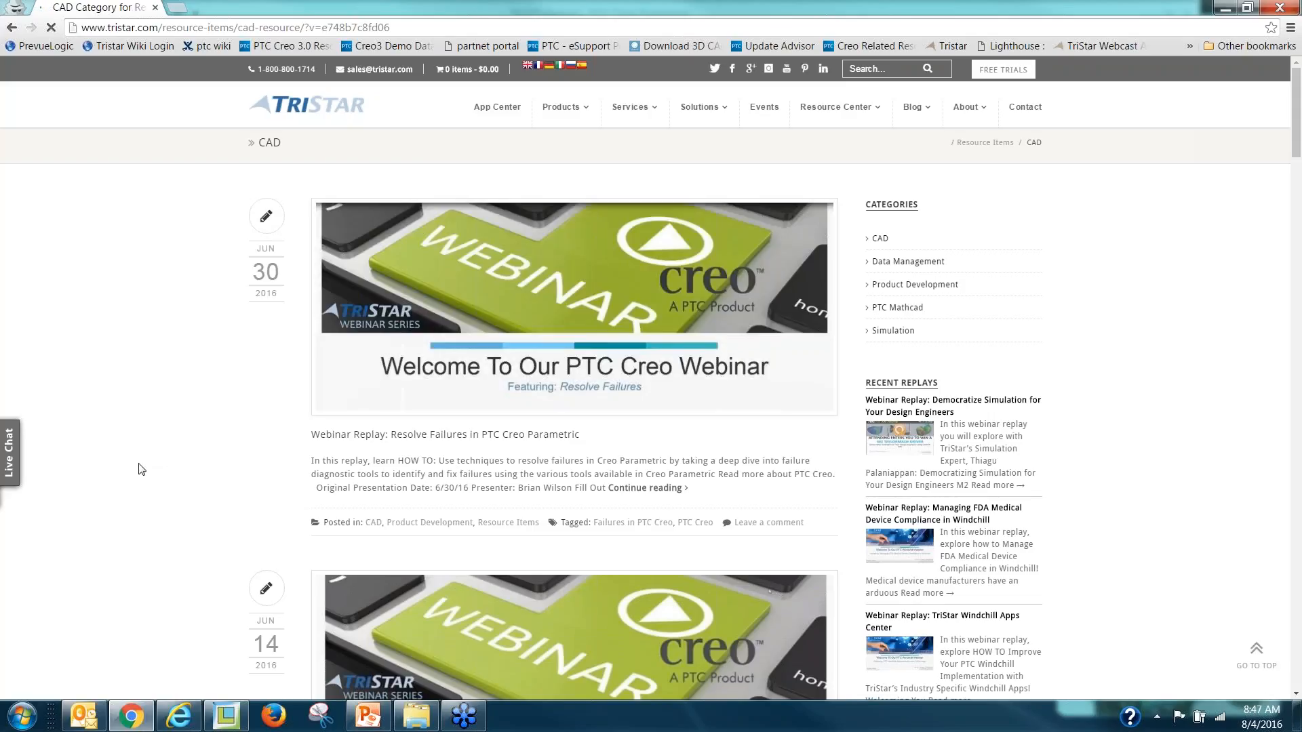
{"action": "scroll", "coordinate": [141, 469], "scroll_direction": "down", "scroll_amount": 2}
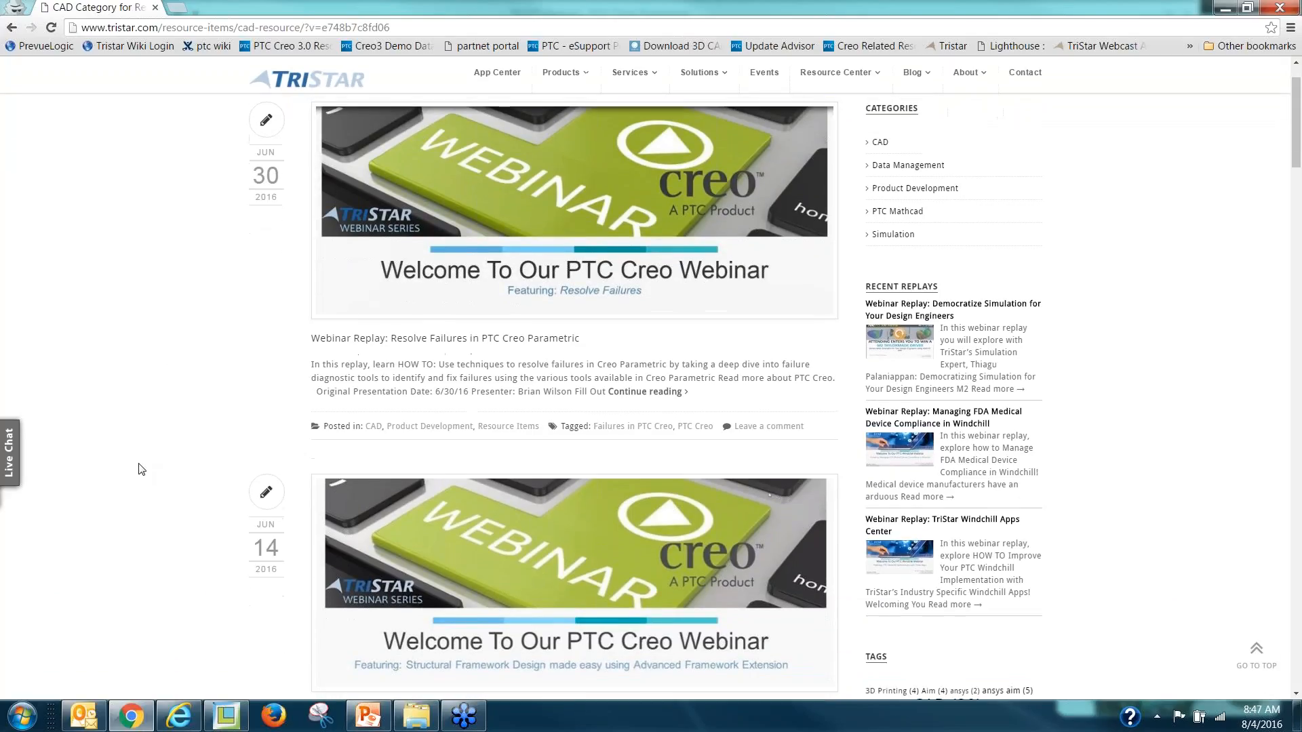
{"action": "scroll", "coordinate": [140, 469], "scroll_direction": "down", "scroll_amount": 1}
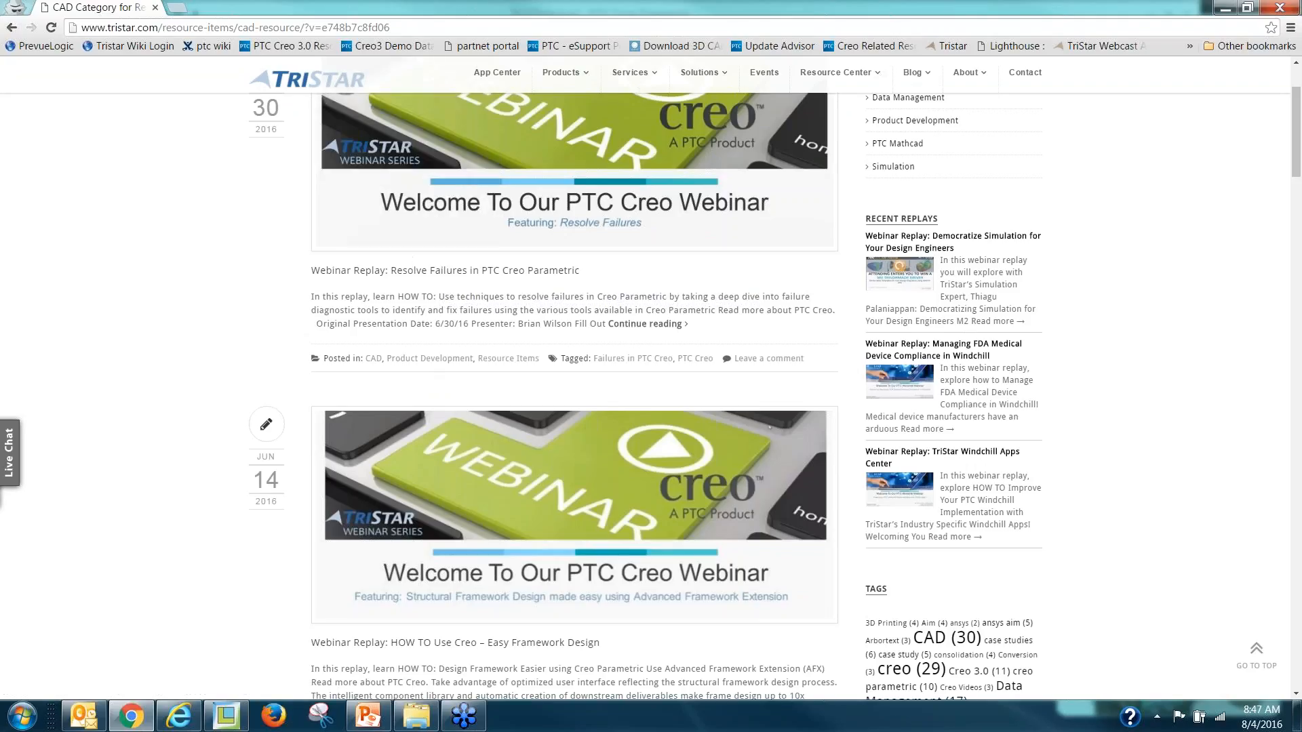
Look through the rest of the CAD category's webinar replays to the page footer and return to the start of the list.
{"action": "scroll", "coordinate": [409, 258], "scroll_direction": "down", "scroll_amount": 2}
{"action": "scroll", "coordinate": [409, 264], "scroll_direction": "down", "scroll_amount": 1}
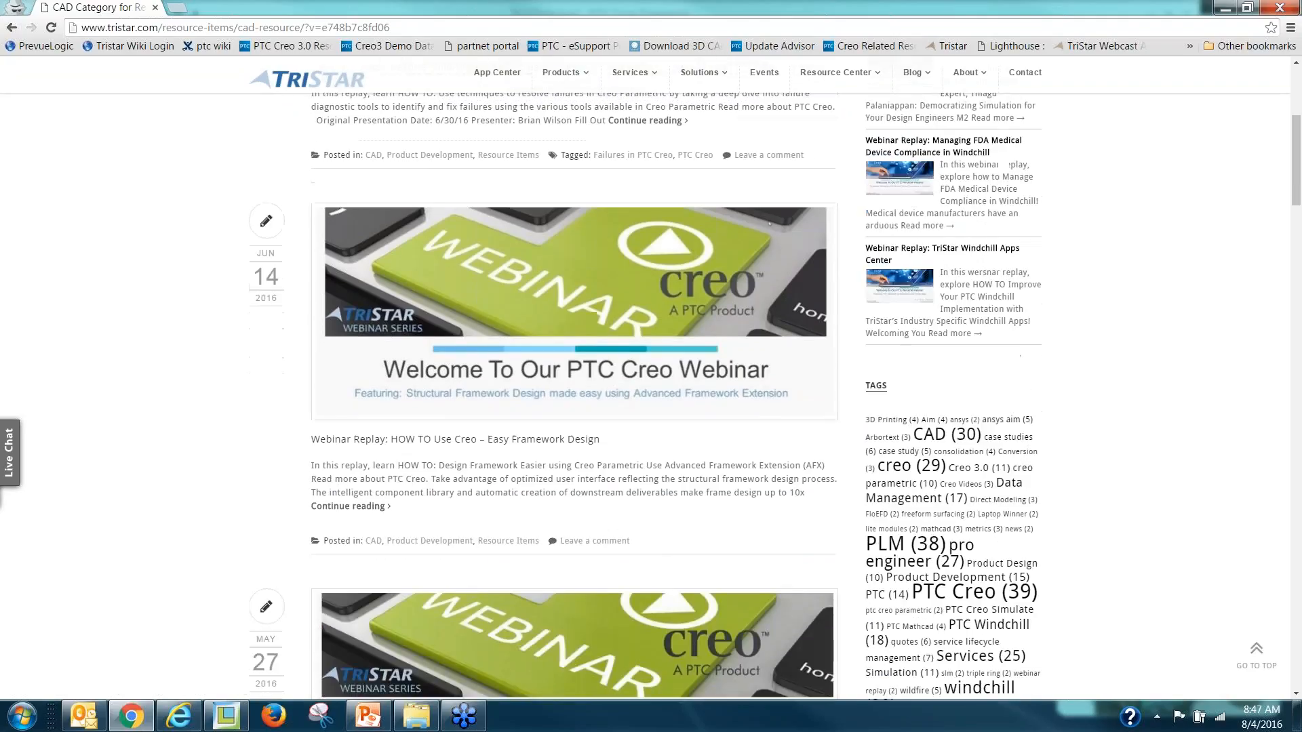
{"action": "scroll", "coordinate": [267, 474], "scroll_direction": "down", "scroll_amount": 10}
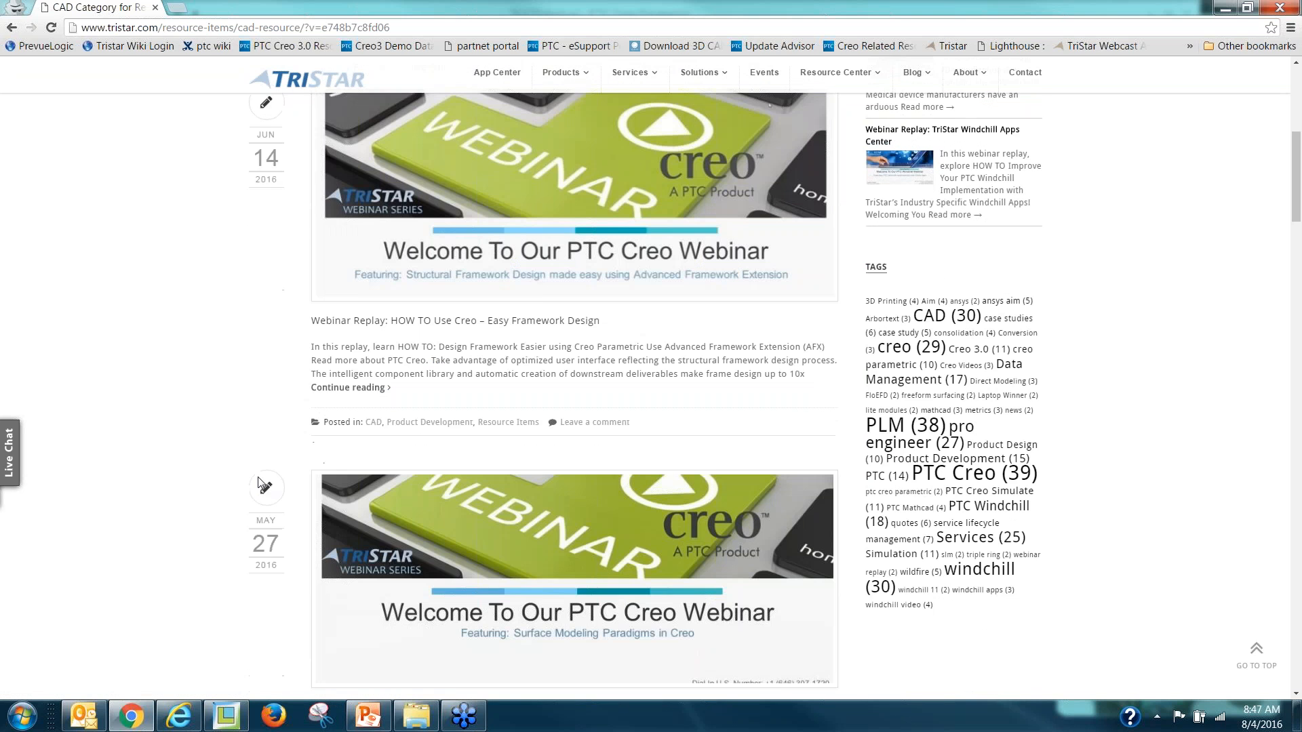
{"action": "scroll", "coordinate": [270, 463], "scroll_direction": "down", "scroll_amount": 12}
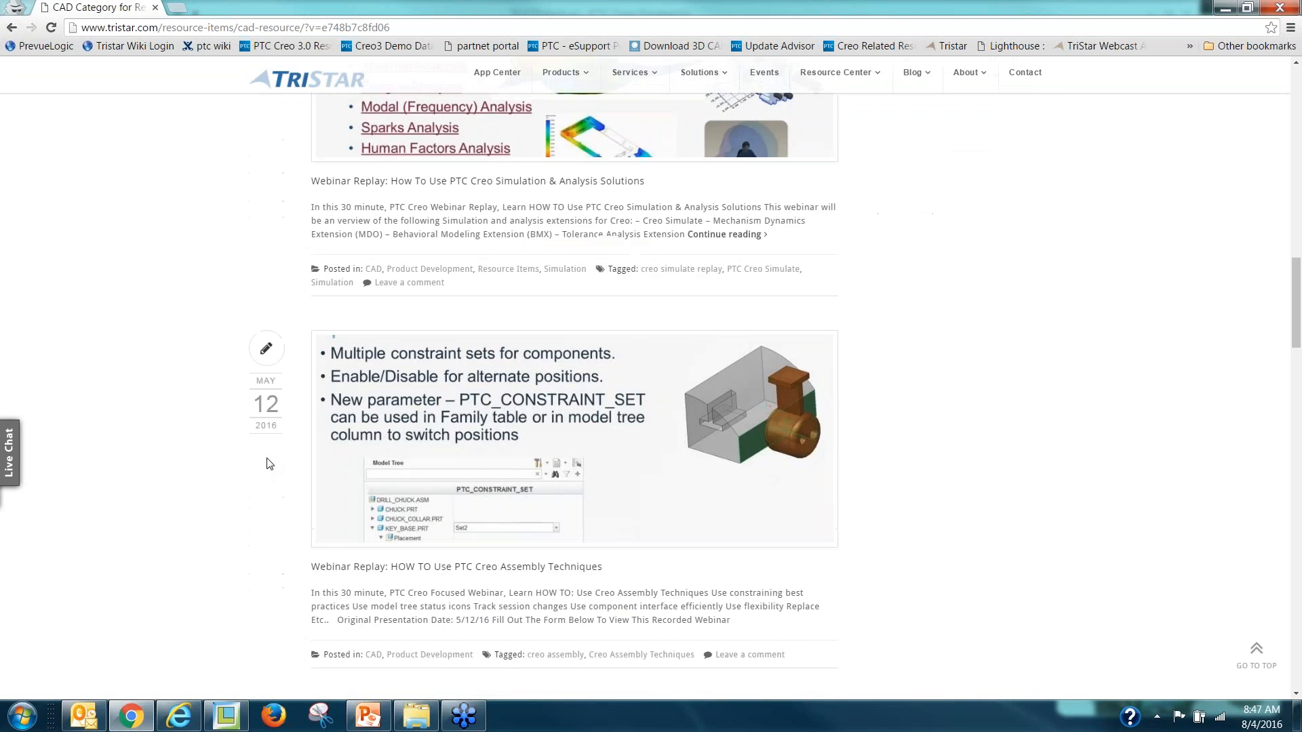
{"action": "scroll", "coordinate": [270, 464], "scroll_direction": "down", "scroll_amount": 20}
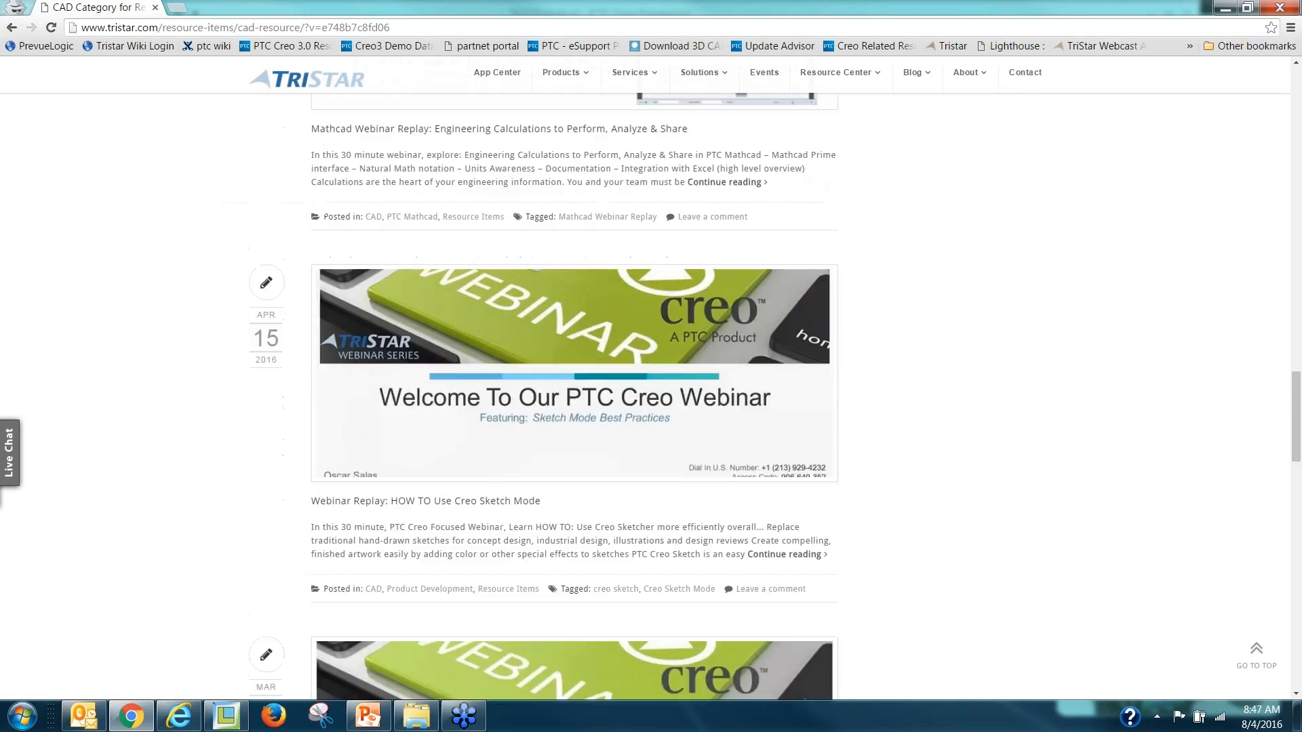
{"action": "scroll", "coordinate": [269, 464], "scroll_direction": "down", "scroll_amount": 8}
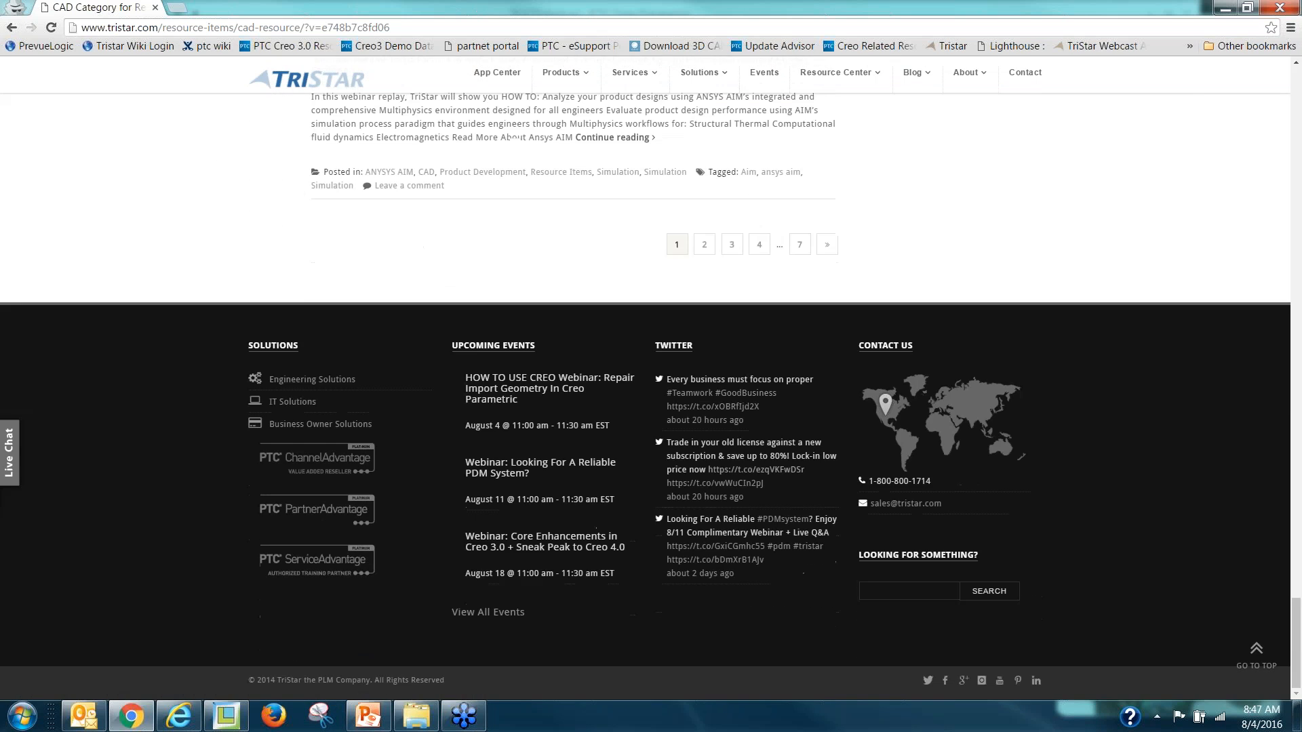
{"action": "scroll", "coordinate": [1080, 314], "scroll_direction": "up", "scroll_amount": 4}
{"action": "scroll", "coordinate": [1079, 314], "scroll_direction": "up", "scroll_amount": 20}
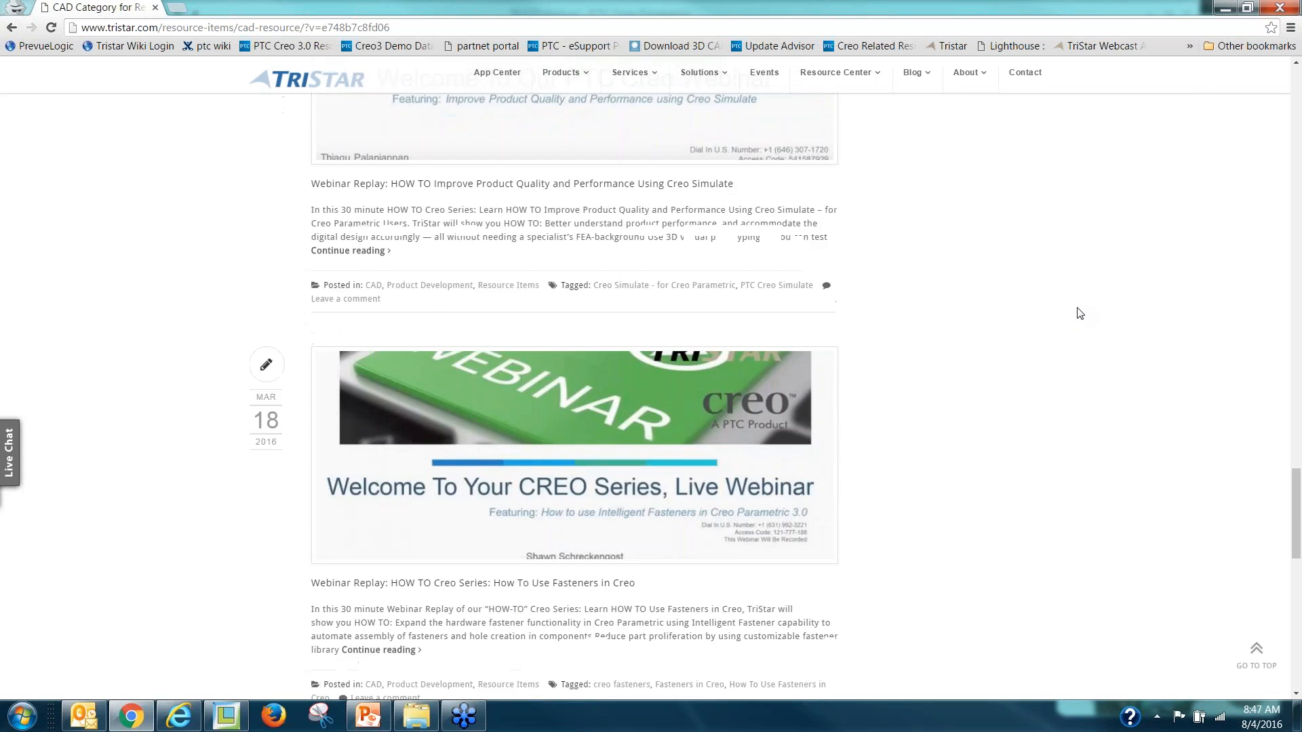
{"action": "scroll", "coordinate": [1080, 313], "scroll_direction": "up", "scroll_amount": 10}
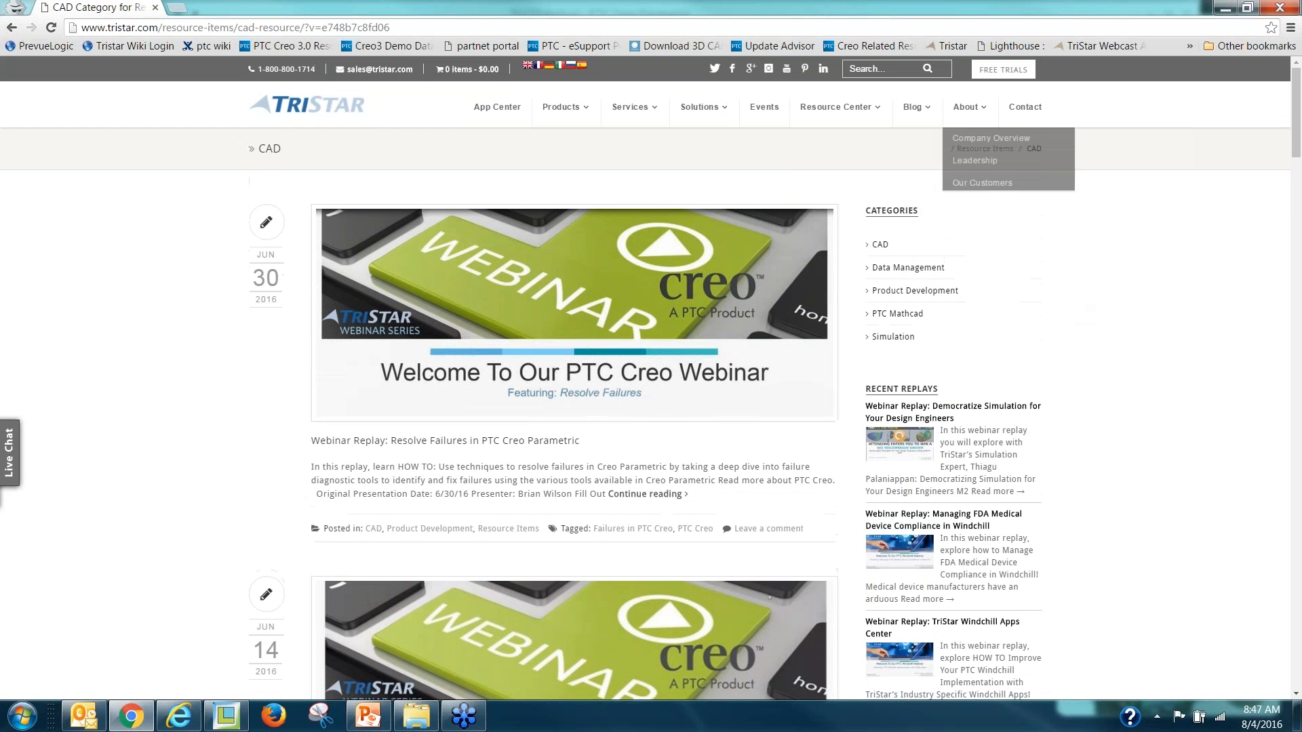
{"action": "mouse_move", "coordinate": [834, 120]}
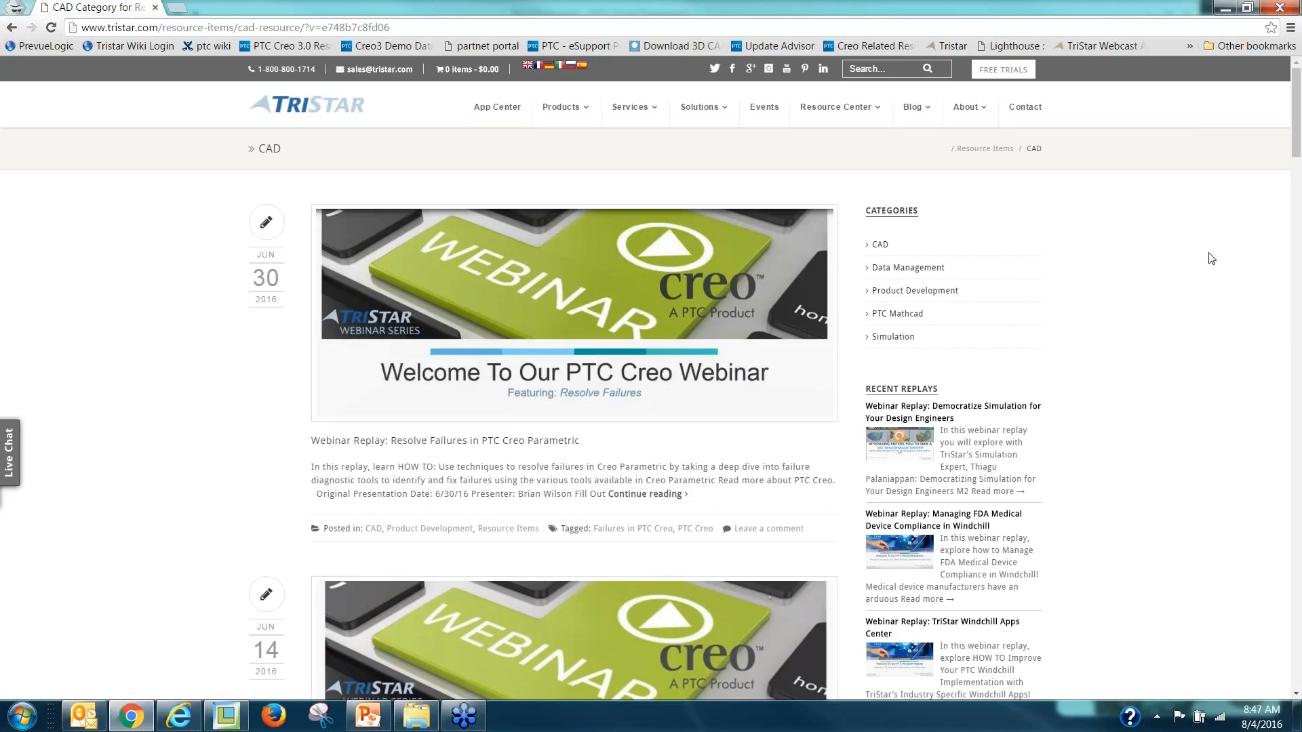
Minimize the browser window to bring the TEST2 model in Creo Parametric back into view.
{"action": "left_click", "coordinate": [1225, 8]}
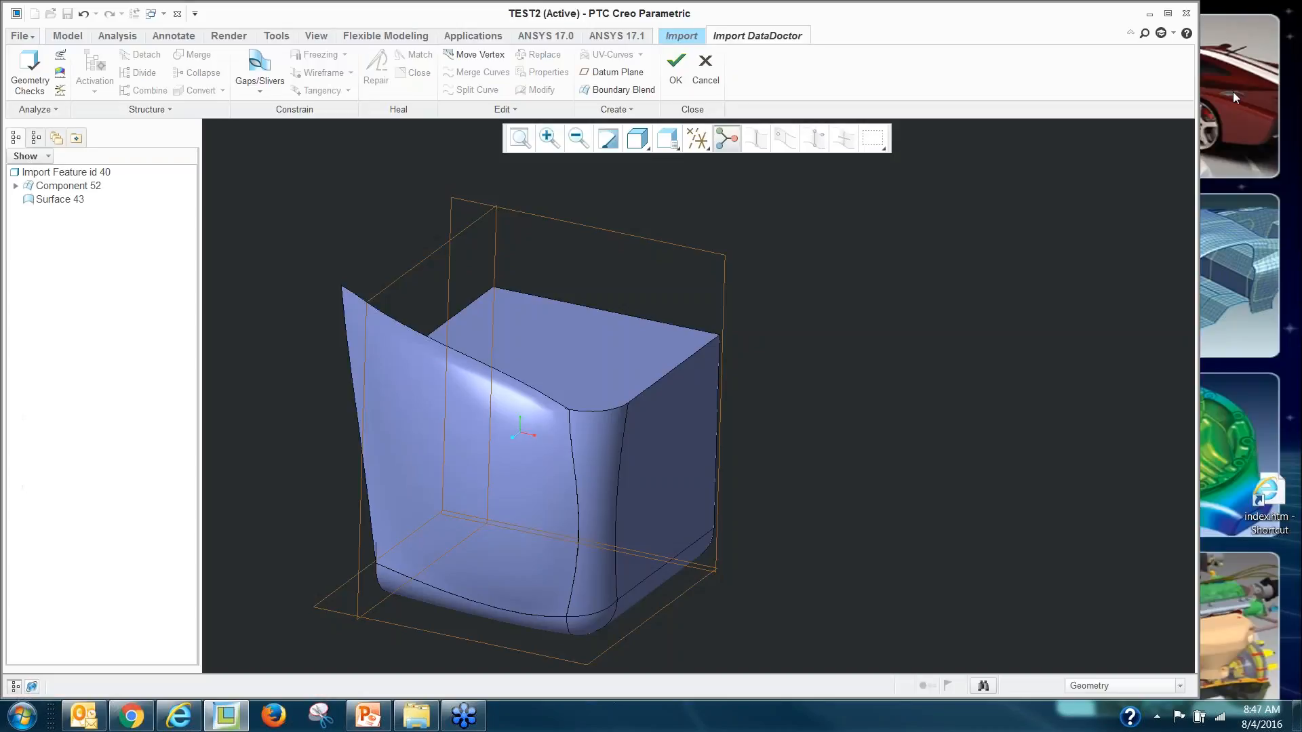
{"action": "left_click", "coordinate": [1233, 92]}
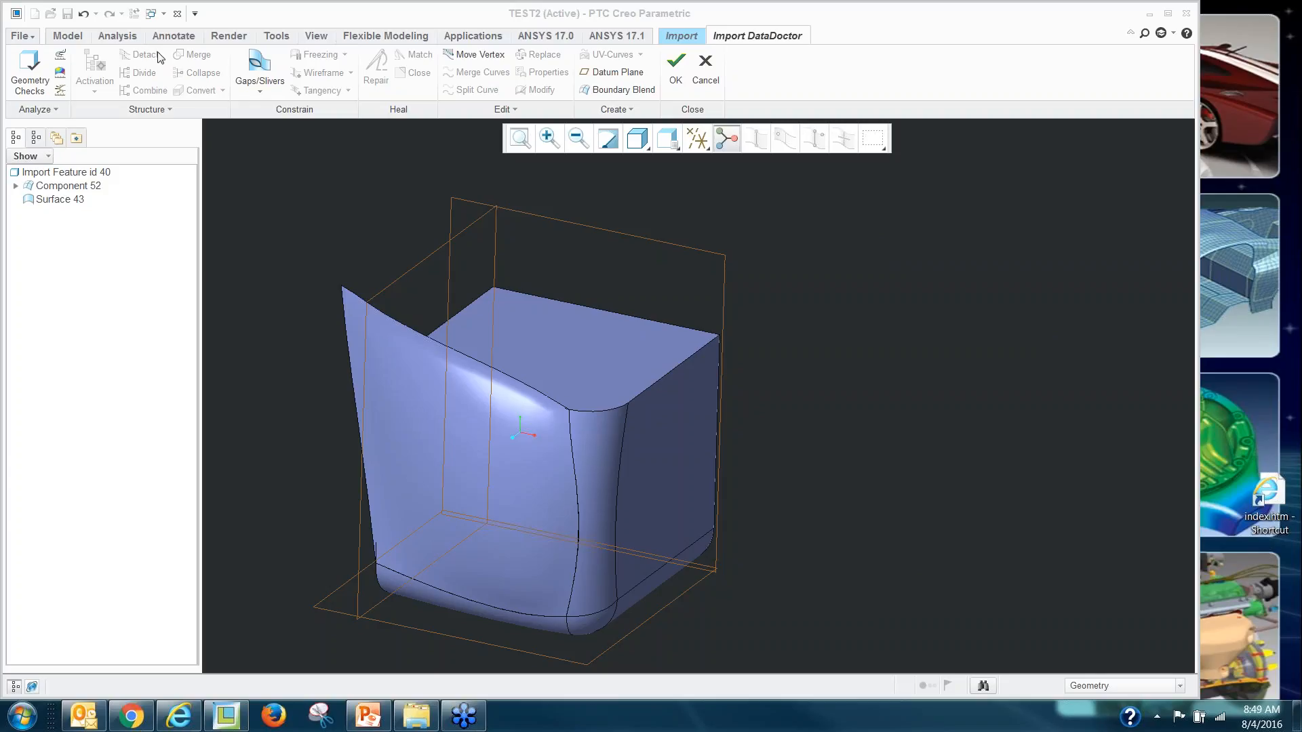
{"action": "left_click", "coordinate": [348, 372]}
{"action": "left_click", "coordinate": [374, 300]}
{"action": "left_click", "coordinate": [309, 202]}
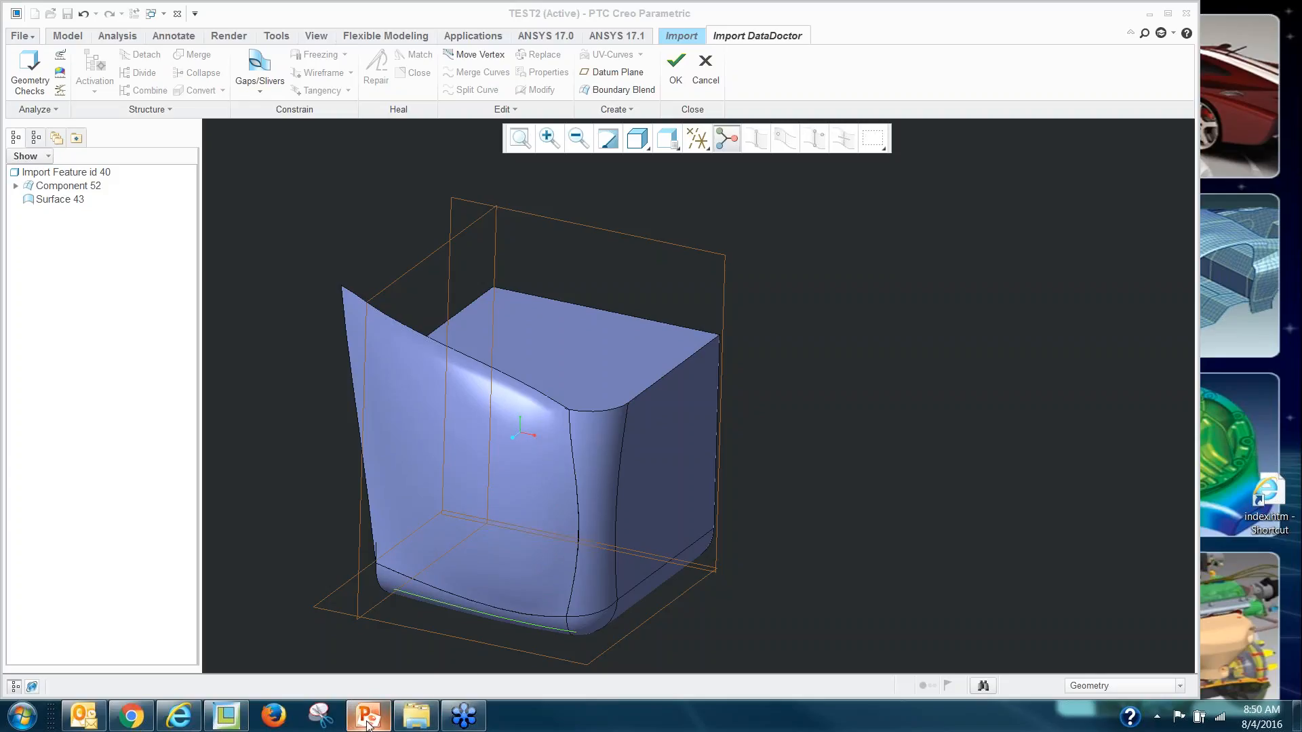
Switch to the PowerPoint slide show and advance from the Questions slide to the M1 Taylormade Driver slide.
{"action": "mouse_move", "coordinate": [367, 724]}
{"action": "left_click", "coordinate": [368, 717]}
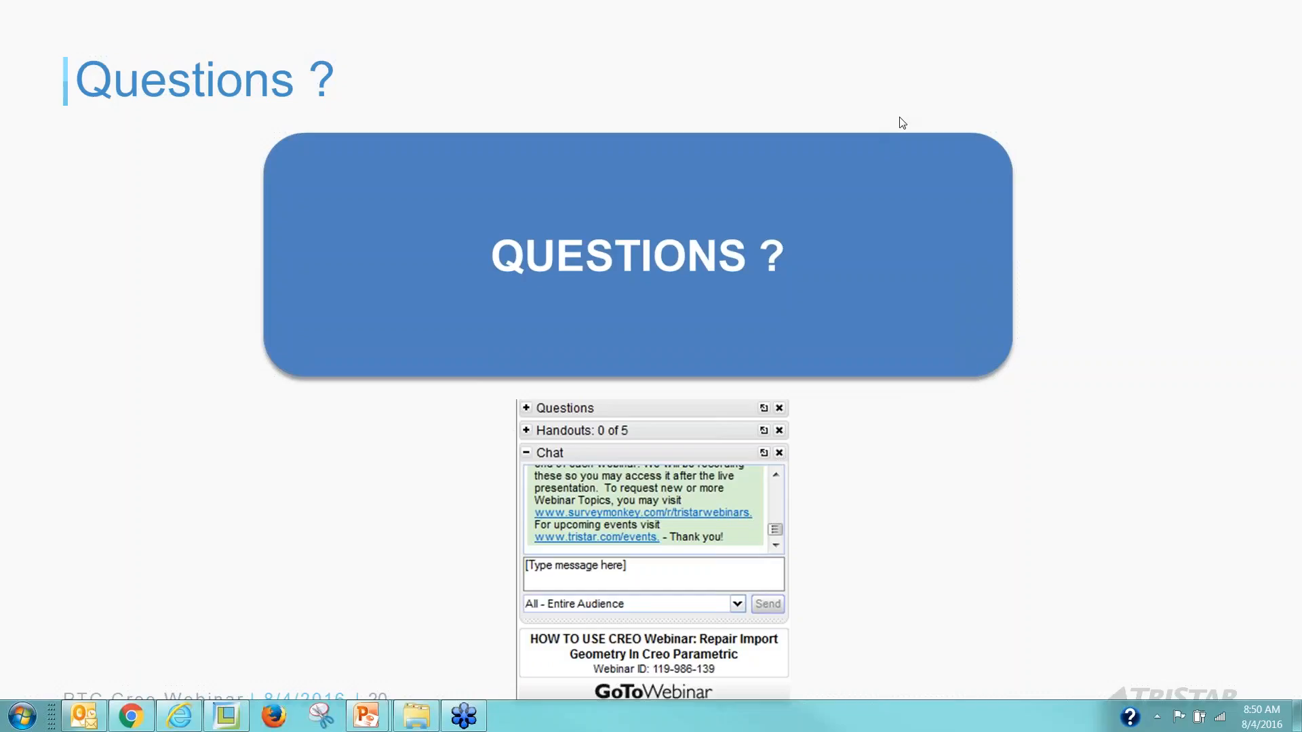
{"action": "left_click", "coordinate": [838, 498]}
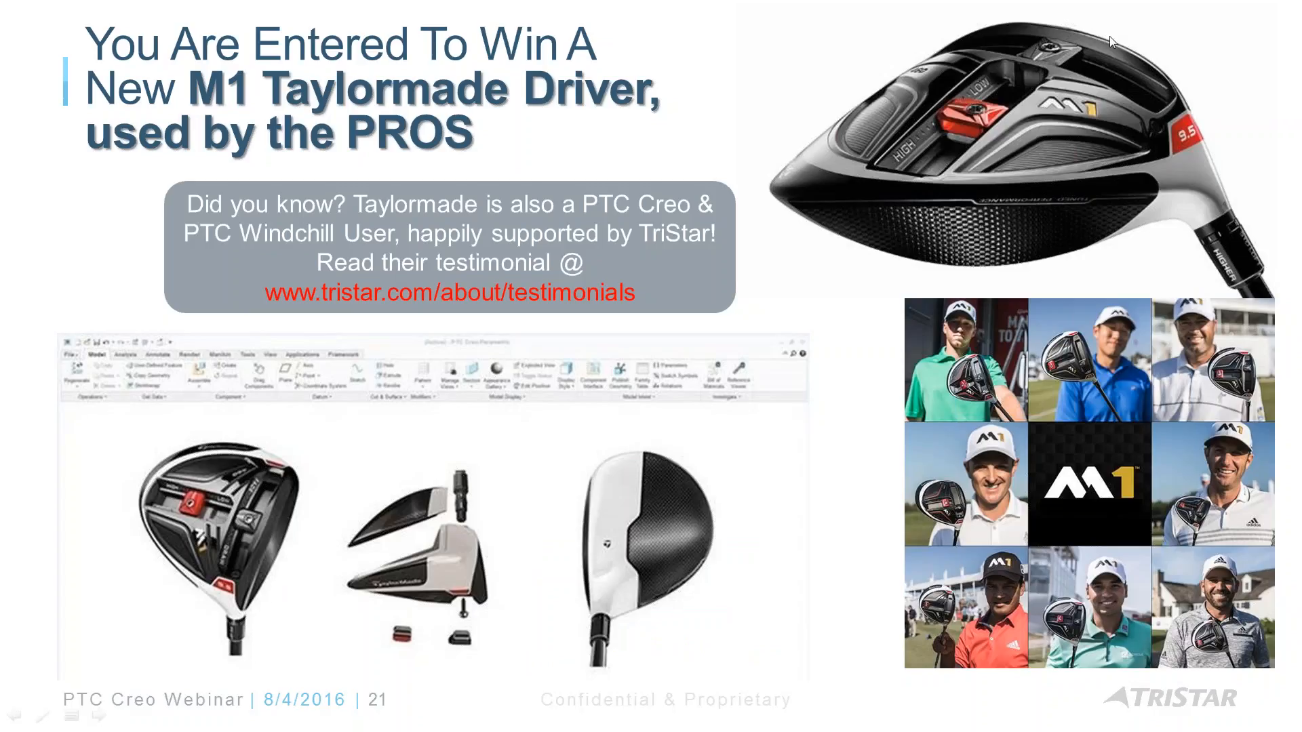